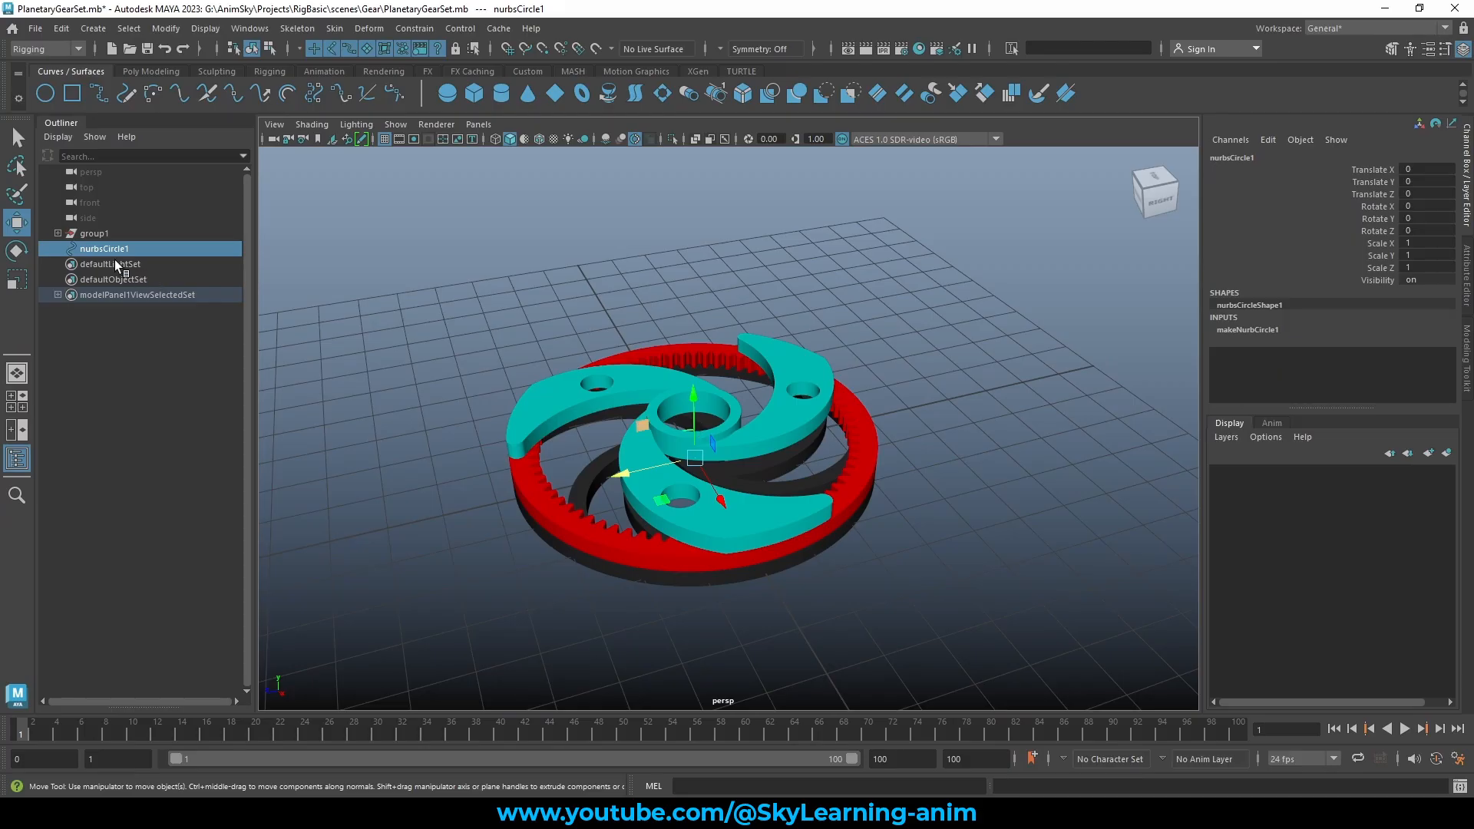
Select the planet carrier's transform channels, then pick the existing nurbsCircle1 control
{"action": "left_click", "coordinate": [115, 235]}
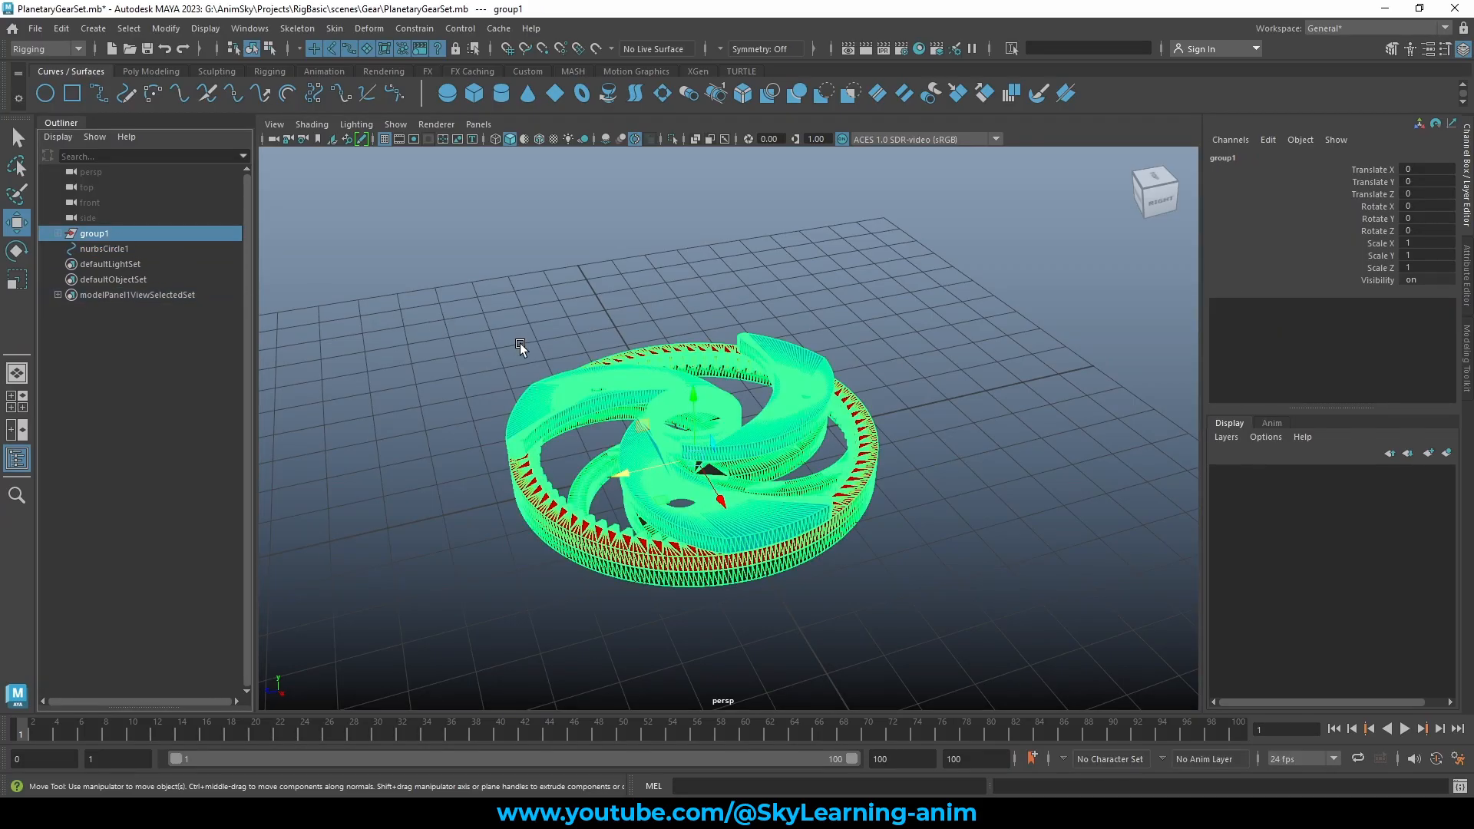
{"action": "left_click", "coordinate": [546, 403]}
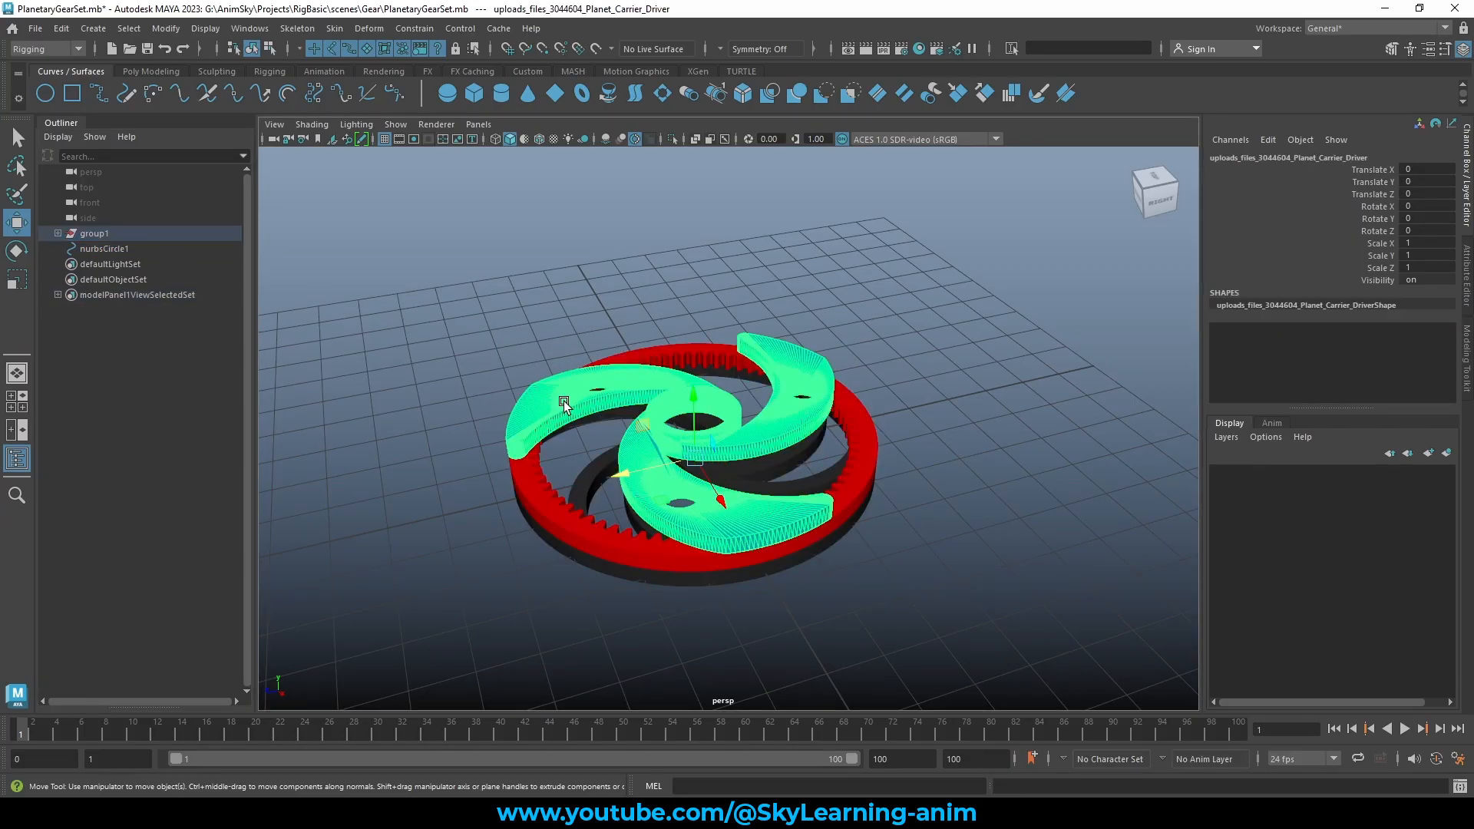
{"action": "left_click_drag", "start_coordinate": [1375, 167], "coordinate": [1379, 269]}
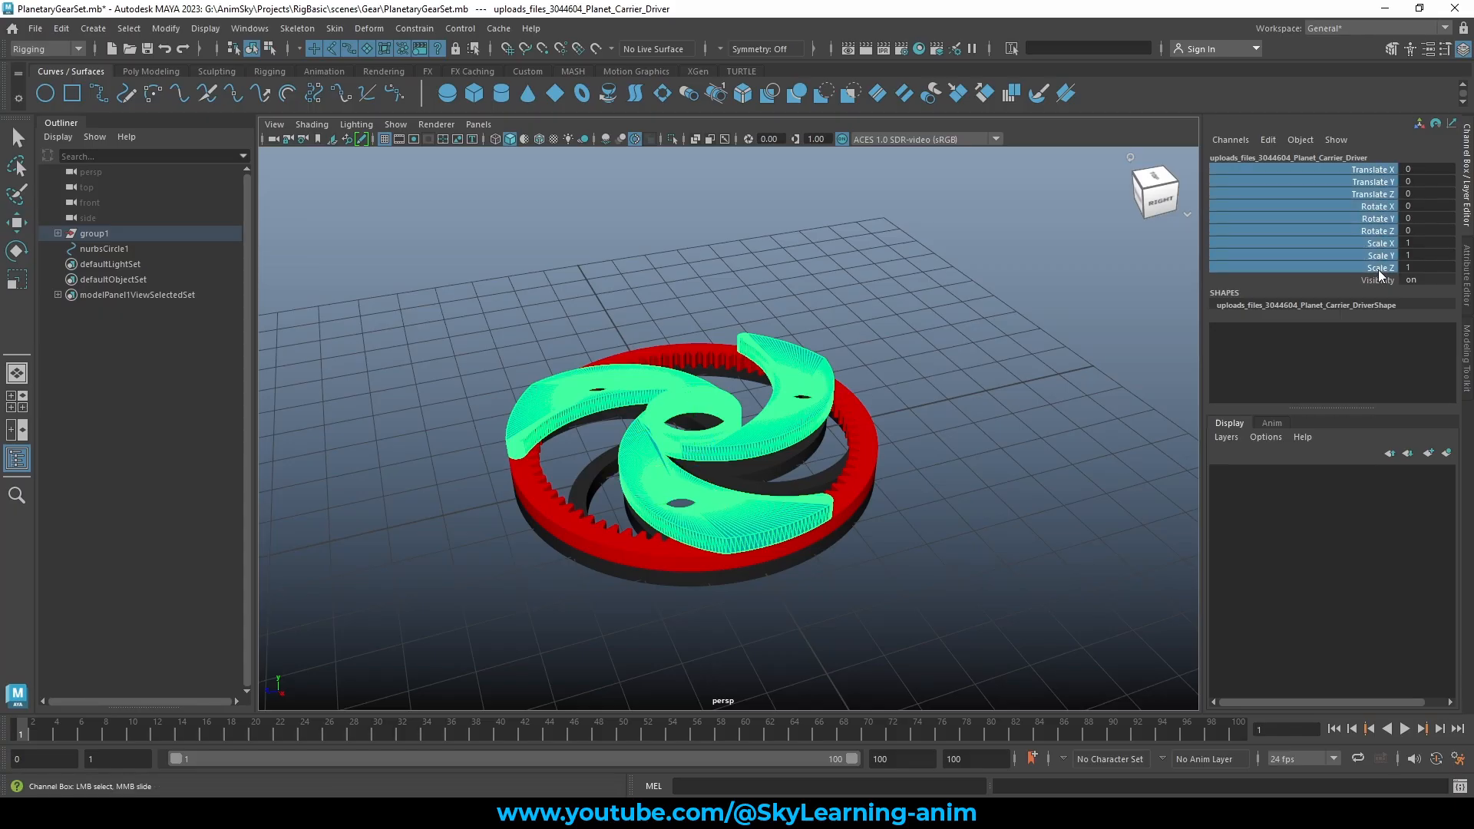
{"action": "left_click", "coordinate": [1373, 170]}
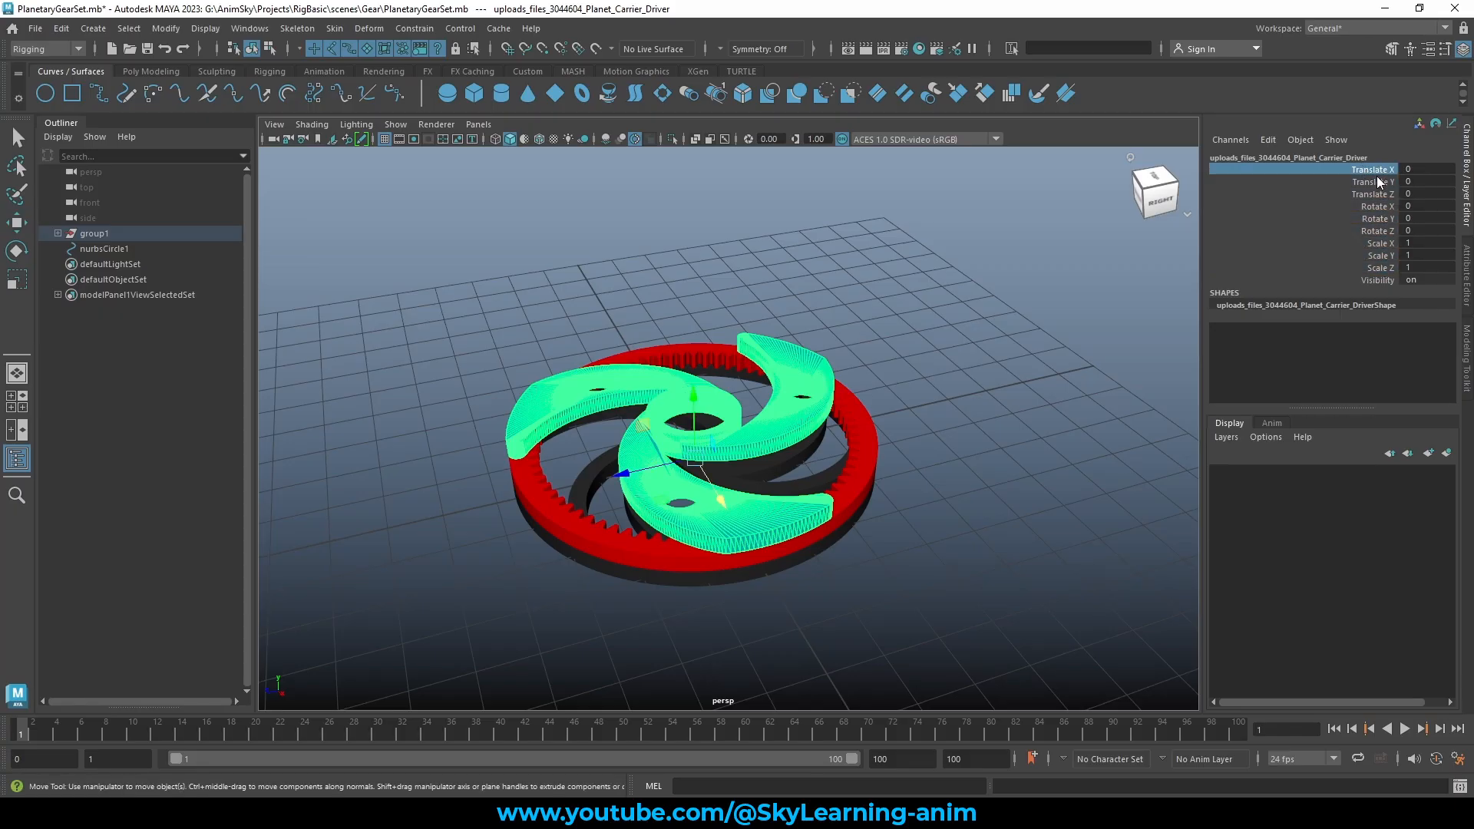
{"action": "left_click", "coordinate": [1384, 218]}
{"action": "left_click", "coordinate": [1383, 255]}
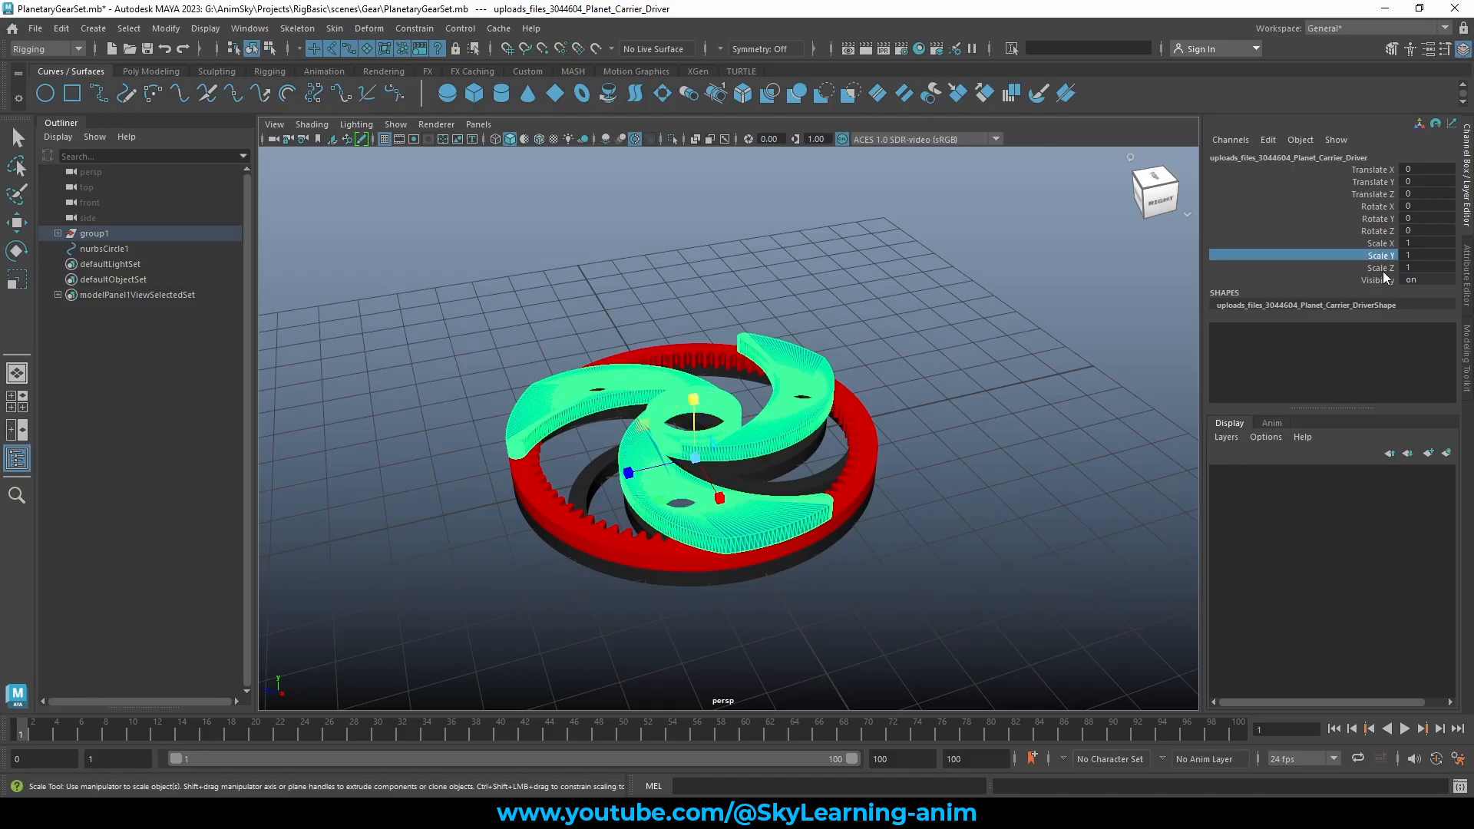
{"action": "left_click", "coordinate": [1376, 281]}
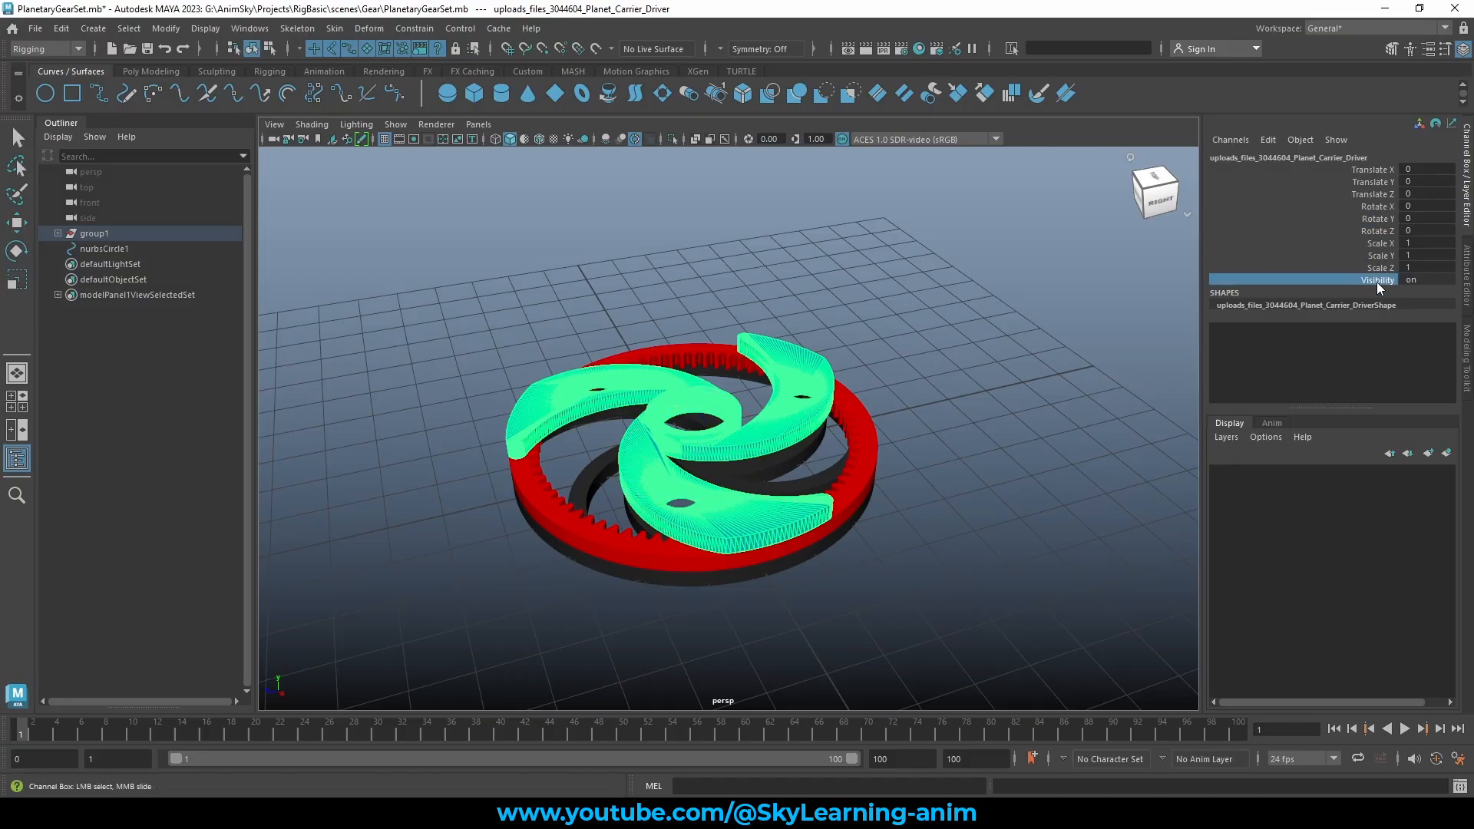
{"action": "left_click", "coordinate": [176, 249]}
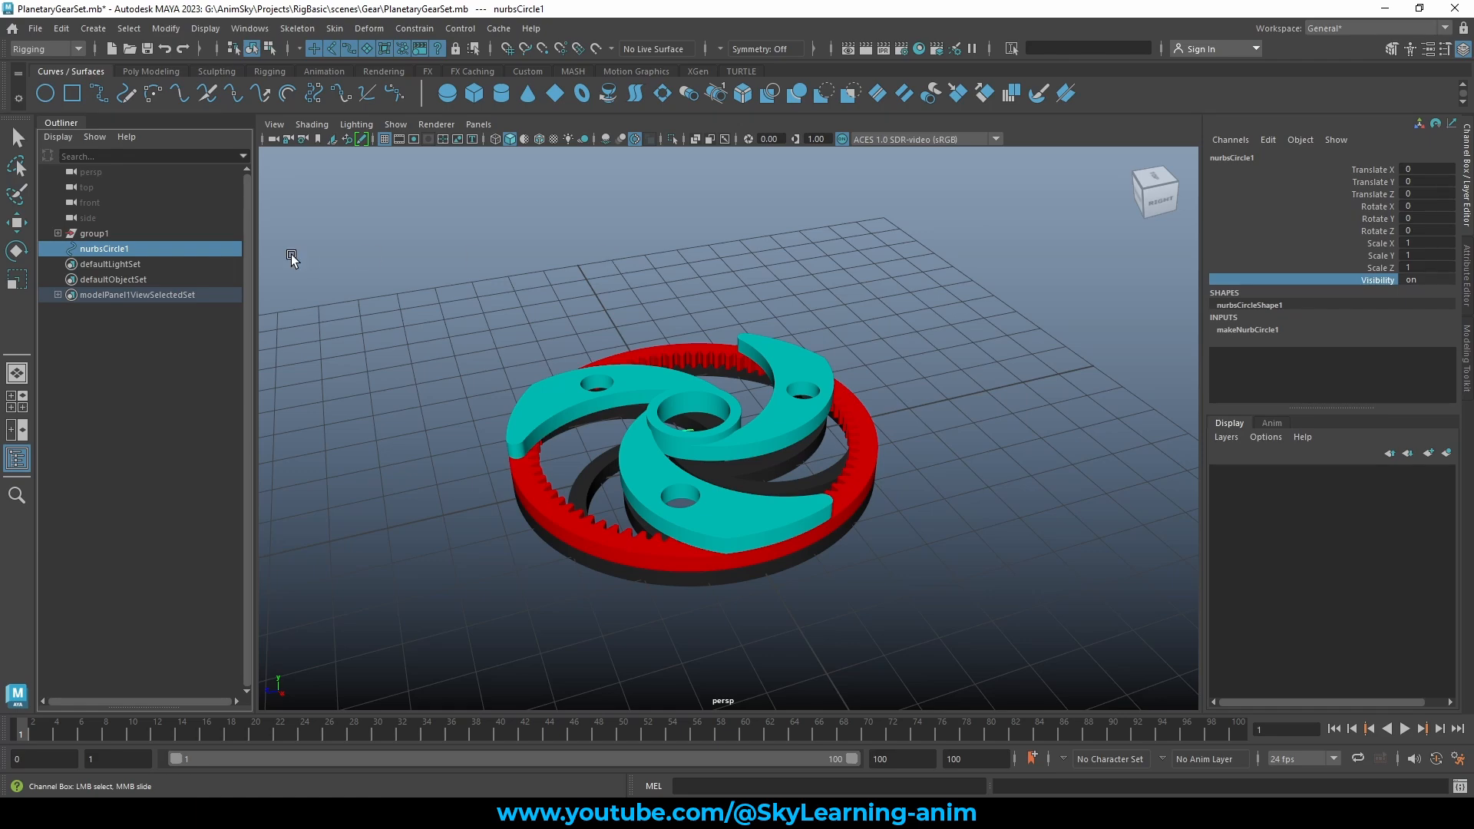
Replace the old circle with a new NURBS circle raised to Translate Y 2.074
{"action": "key", "text": "Delete"}
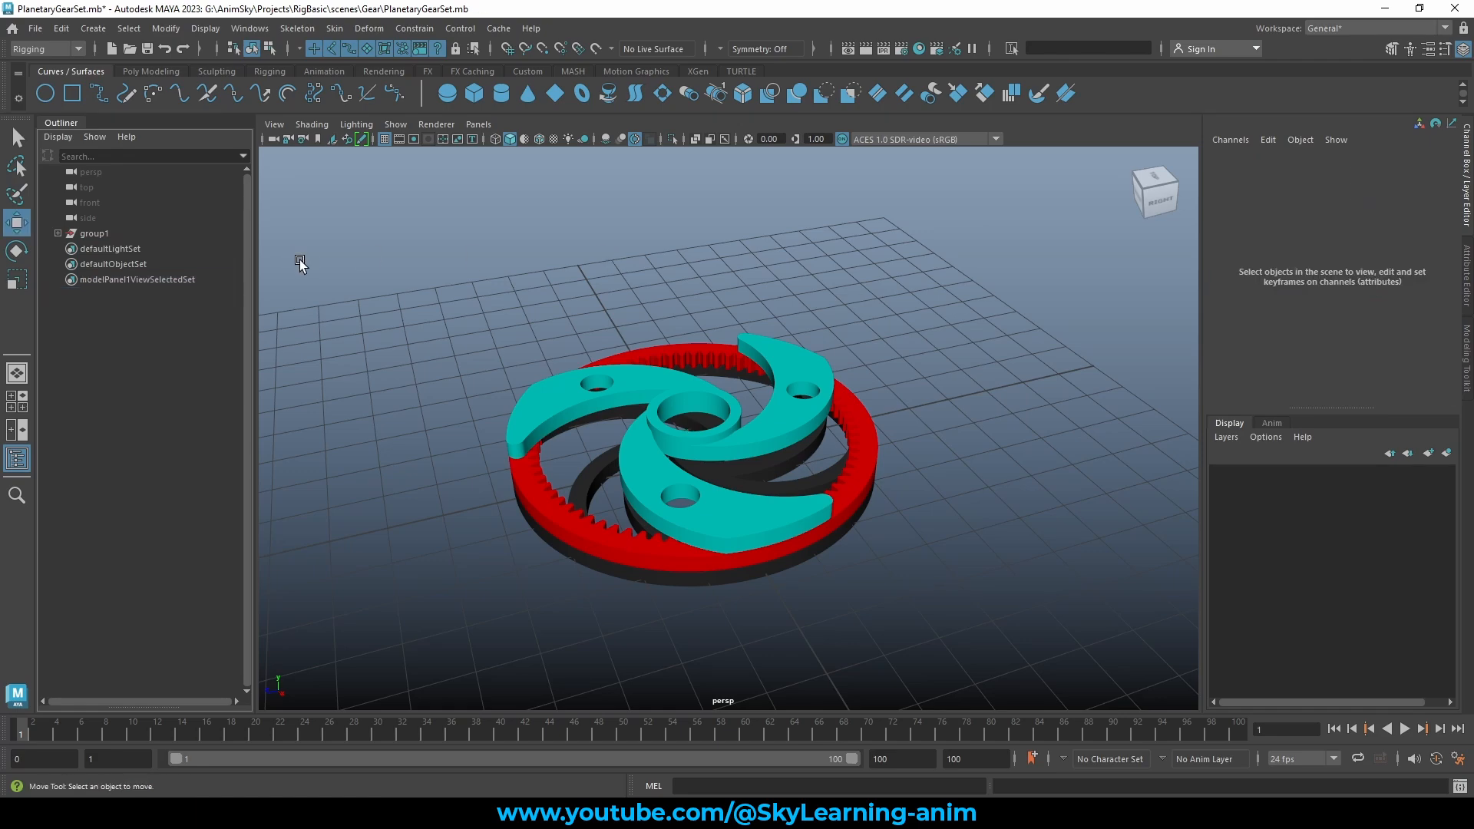
{"action": "left_click", "coordinate": [44, 94]}
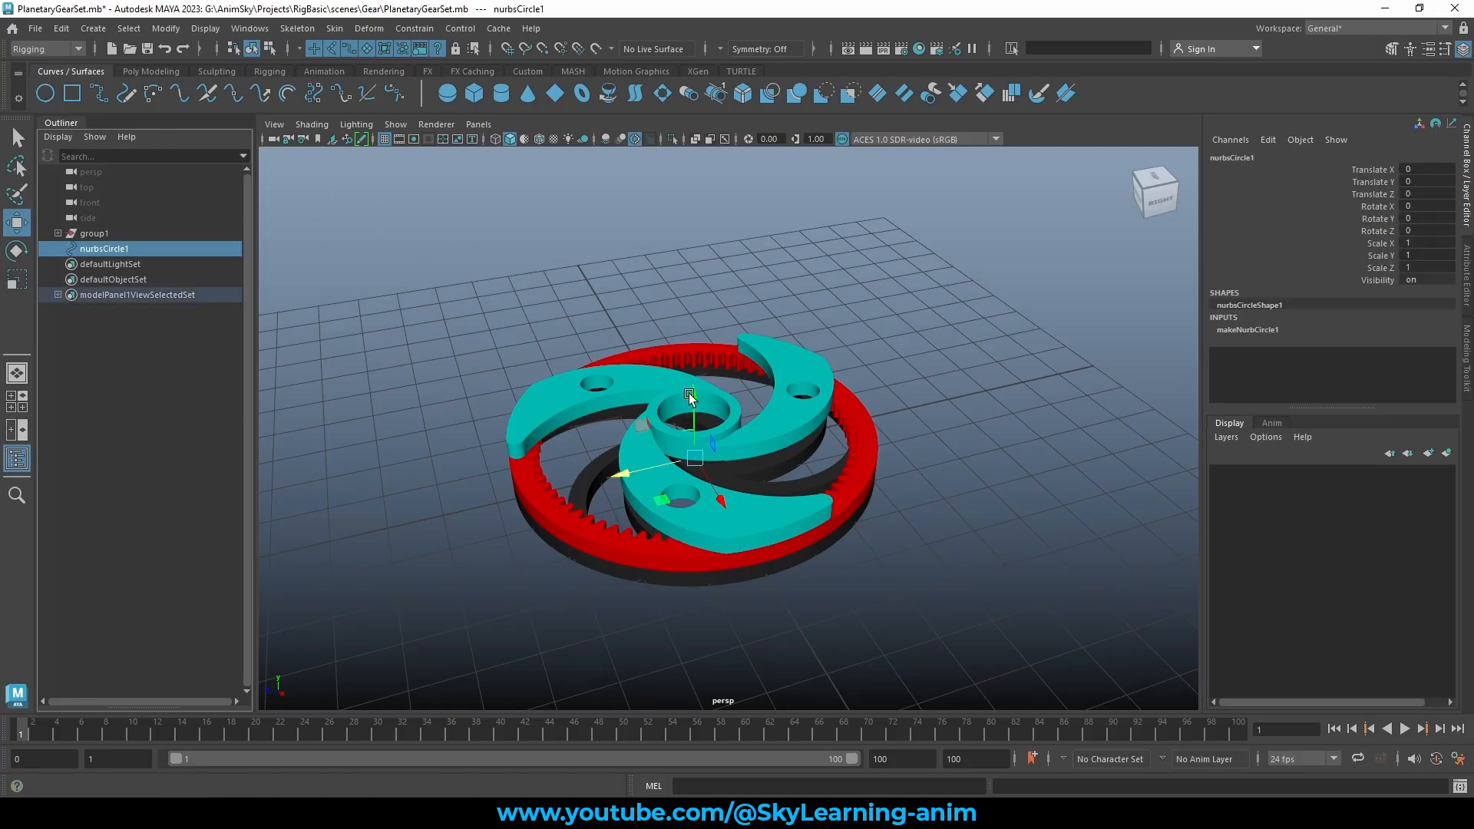
{"action": "left_click_drag", "start_coordinate": [689, 396], "coordinate": [690, 307]}
{"action": "left_click_drag", "start_coordinate": [868, 347], "coordinate": [821, 358], "text": "alt"}
Scale the new circle out so it encircles the whole planetary gear set
{"action": "key", "text": "r"}
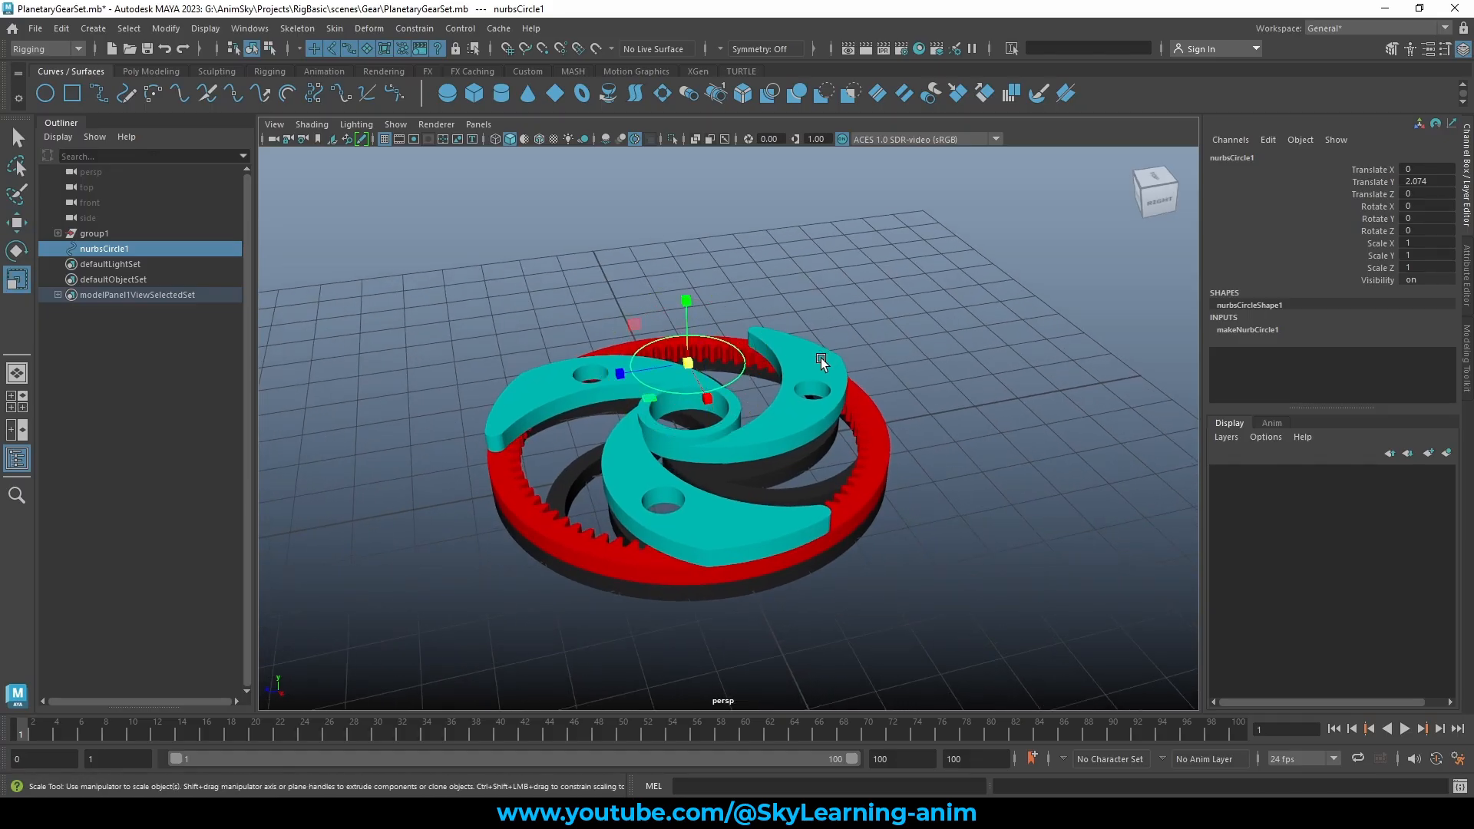
{"action": "left_click_drag", "start_coordinate": [651, 400], "coordinate": [564, 526]}
{"action": "scroll", "coordinate": [735, 431], "scroll_direction": "down", "scroll_amount": 4}
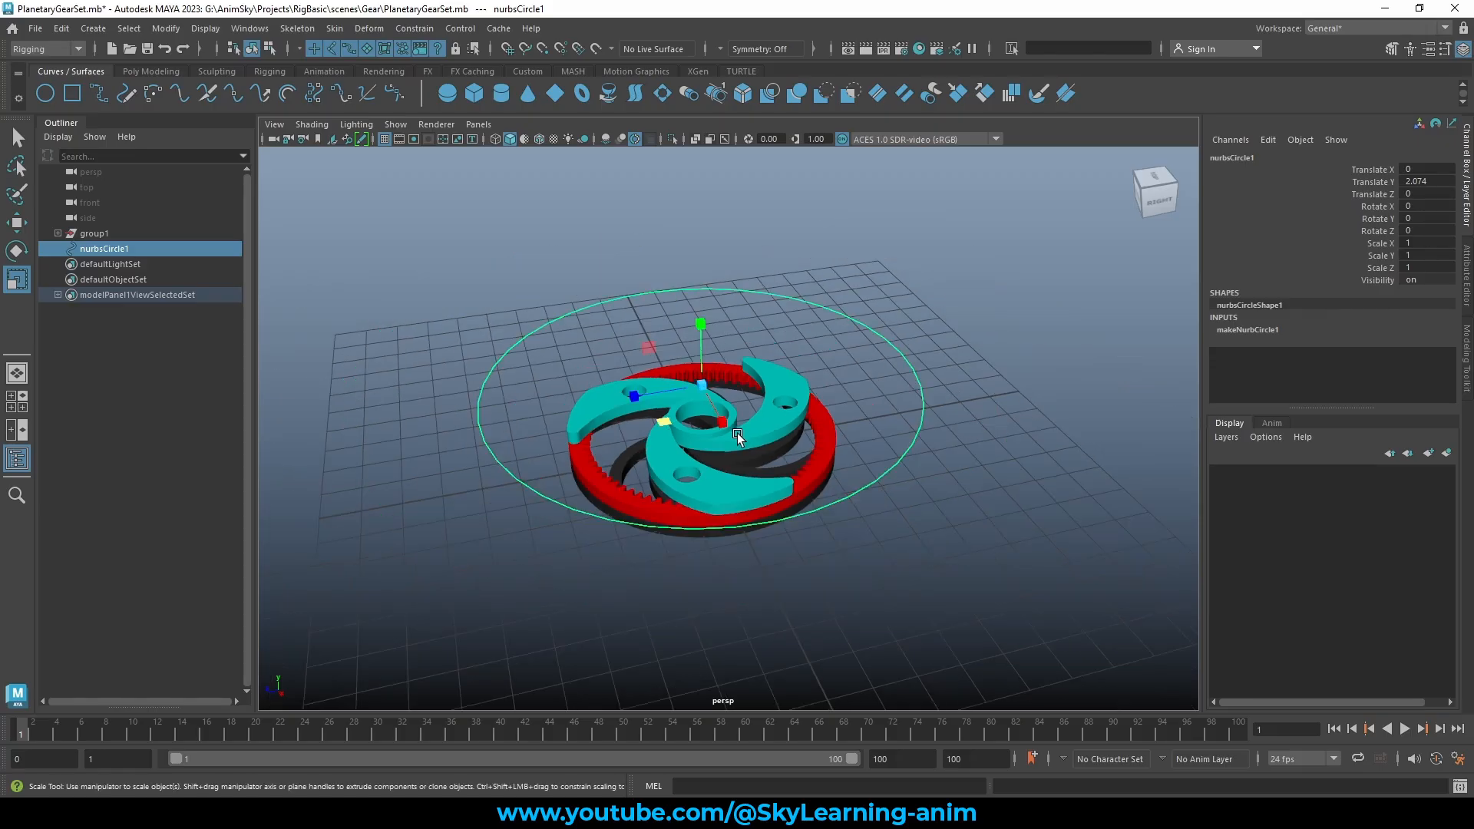
{"action": "left_click_drag", "start_coordinate": [737, 433], "coordinate": [749, 443], "text": "alt"}
{"action": "right_click_drag", "start_coordinate": [749, 443], "coordinate": [849, 450], "text": "alt"}
Reselect the enlarged circle and orbit the view to a lower angle
{"action": "key", "text": "w"}
{"action": "left_click", "coordinate": [1029, 271]}
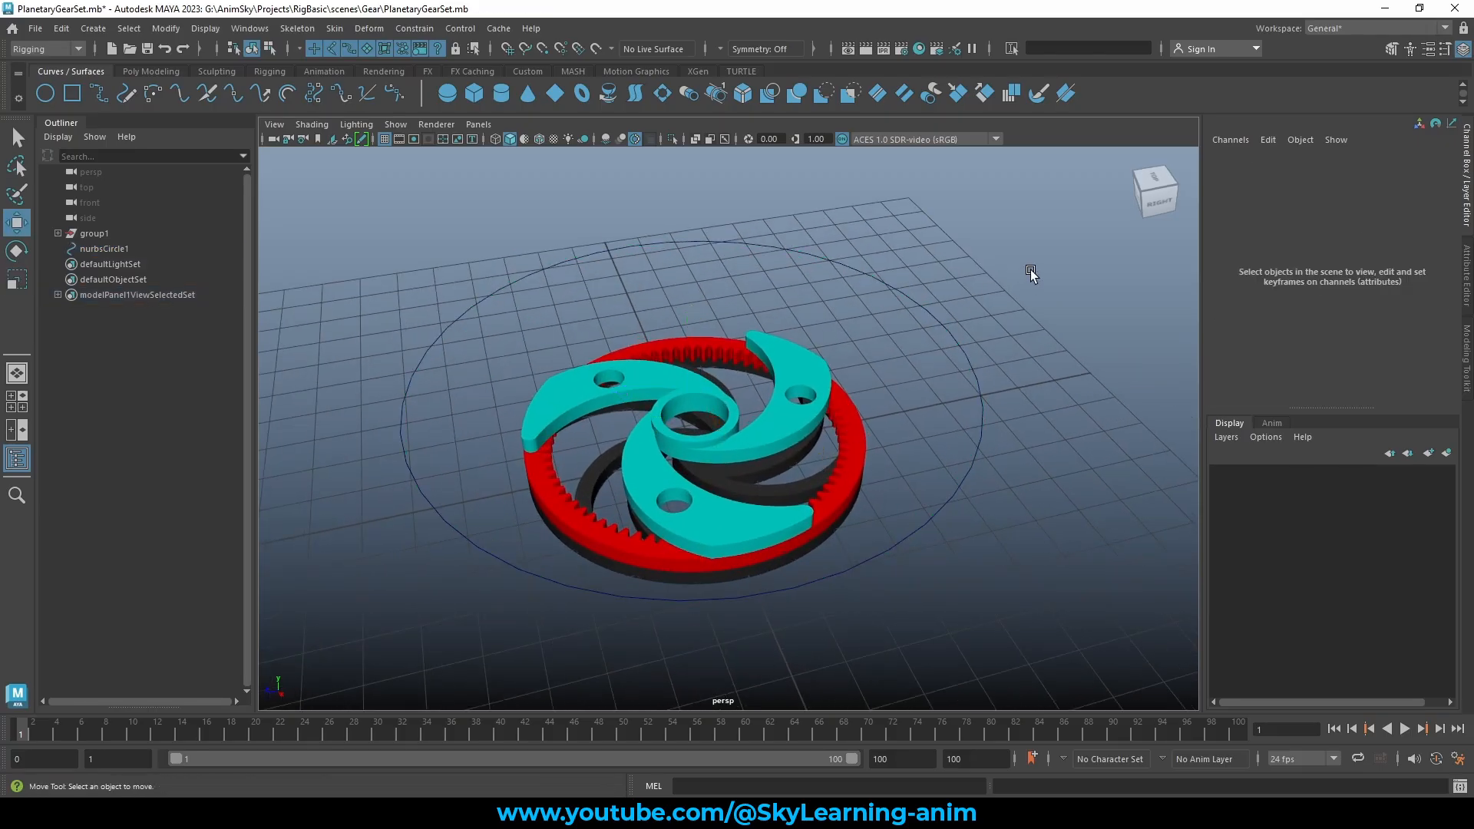
{"action": "left_click_drag", "start_coordinate": [1028, 275], "coordinate": [886, 339]}
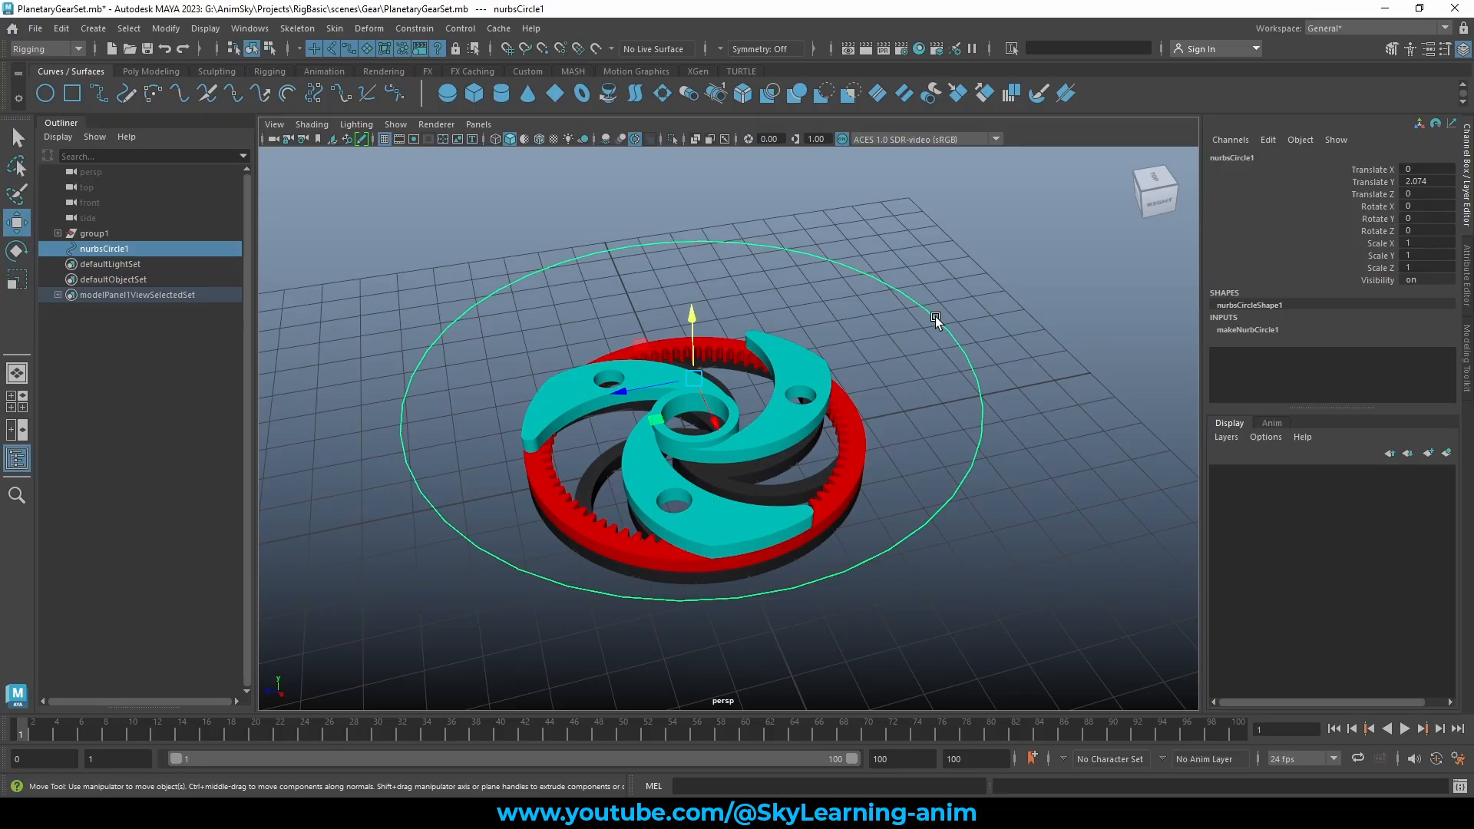
{"action": "mouse_move", "coordinate": [933, 264]}
{"action": "left_mouse_down", "text": "alt"}
{"action": "mouse_move", "coordinate": [951, 266]}
{"action": "mouse_move", "coordinate": [937, 254]}
{"action": "left_mouse_up", "text": "alt"}
{"action": "left_click", "coordinate": [936, 253]}
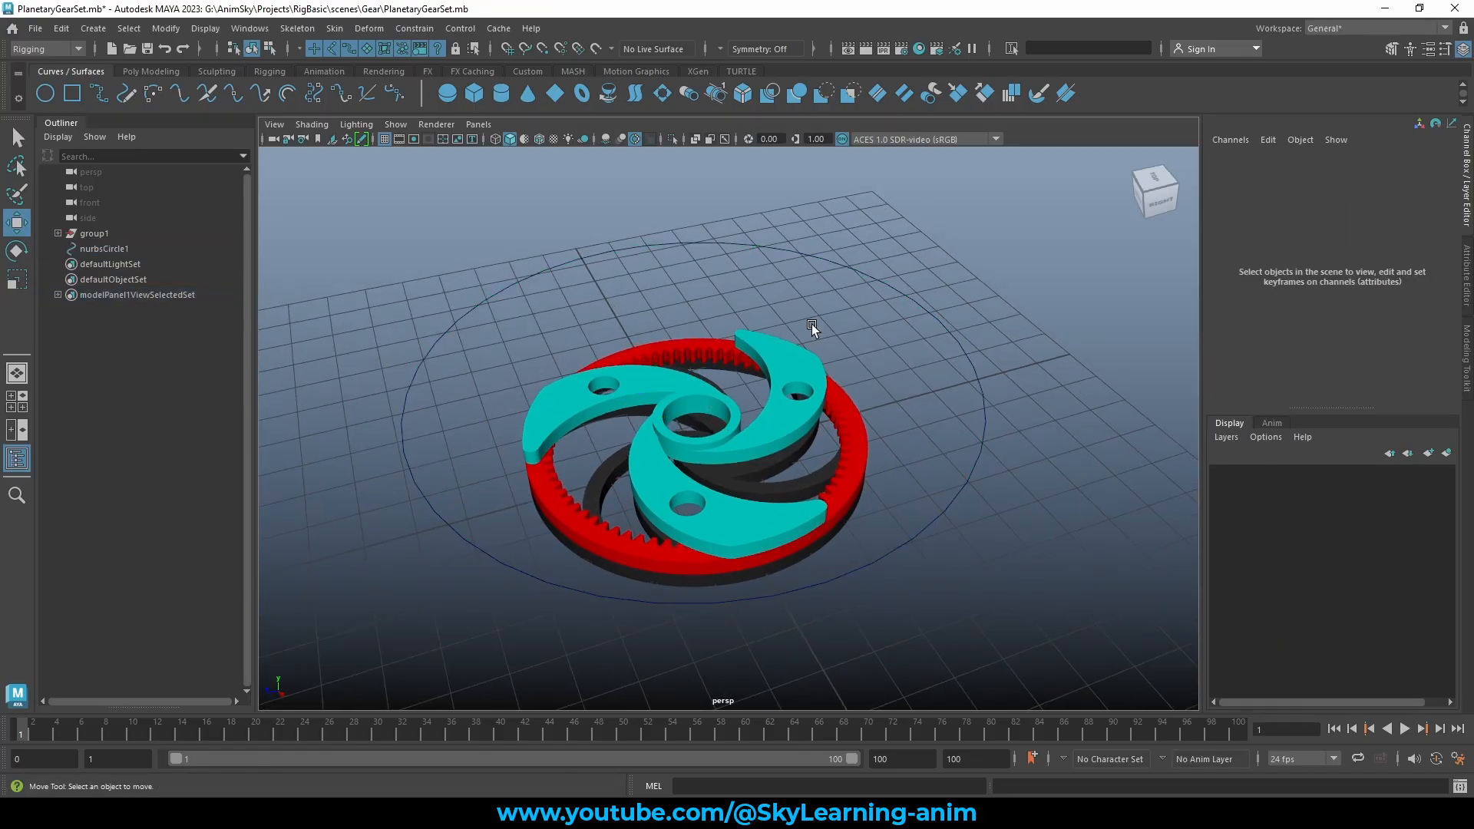
{"action": "left_click", "coordinate": [772, 376]}
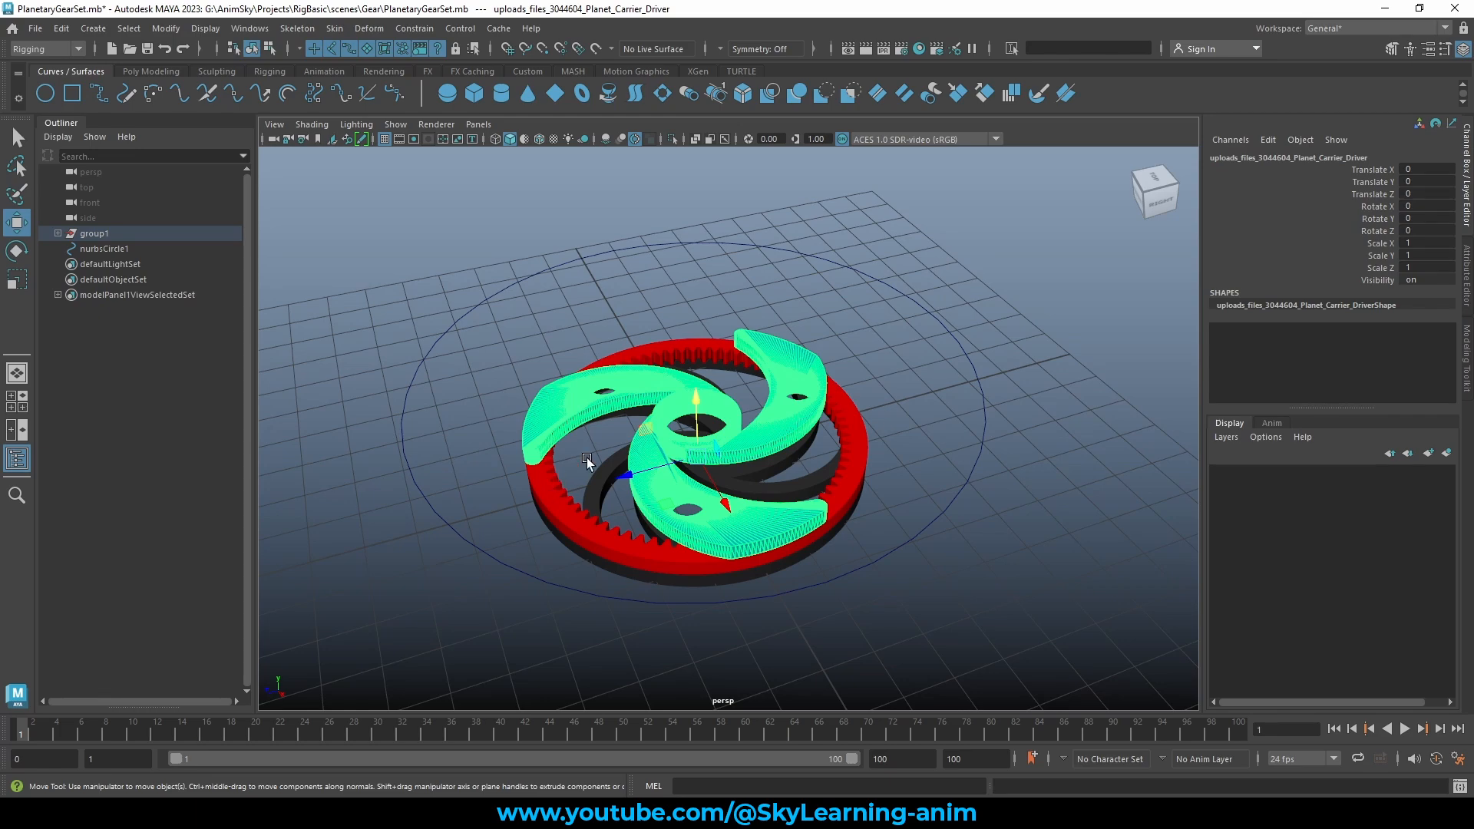
{"action": "left_click_drag", "start_coordinate": [916, 240], "coordinate": [886, 325]}
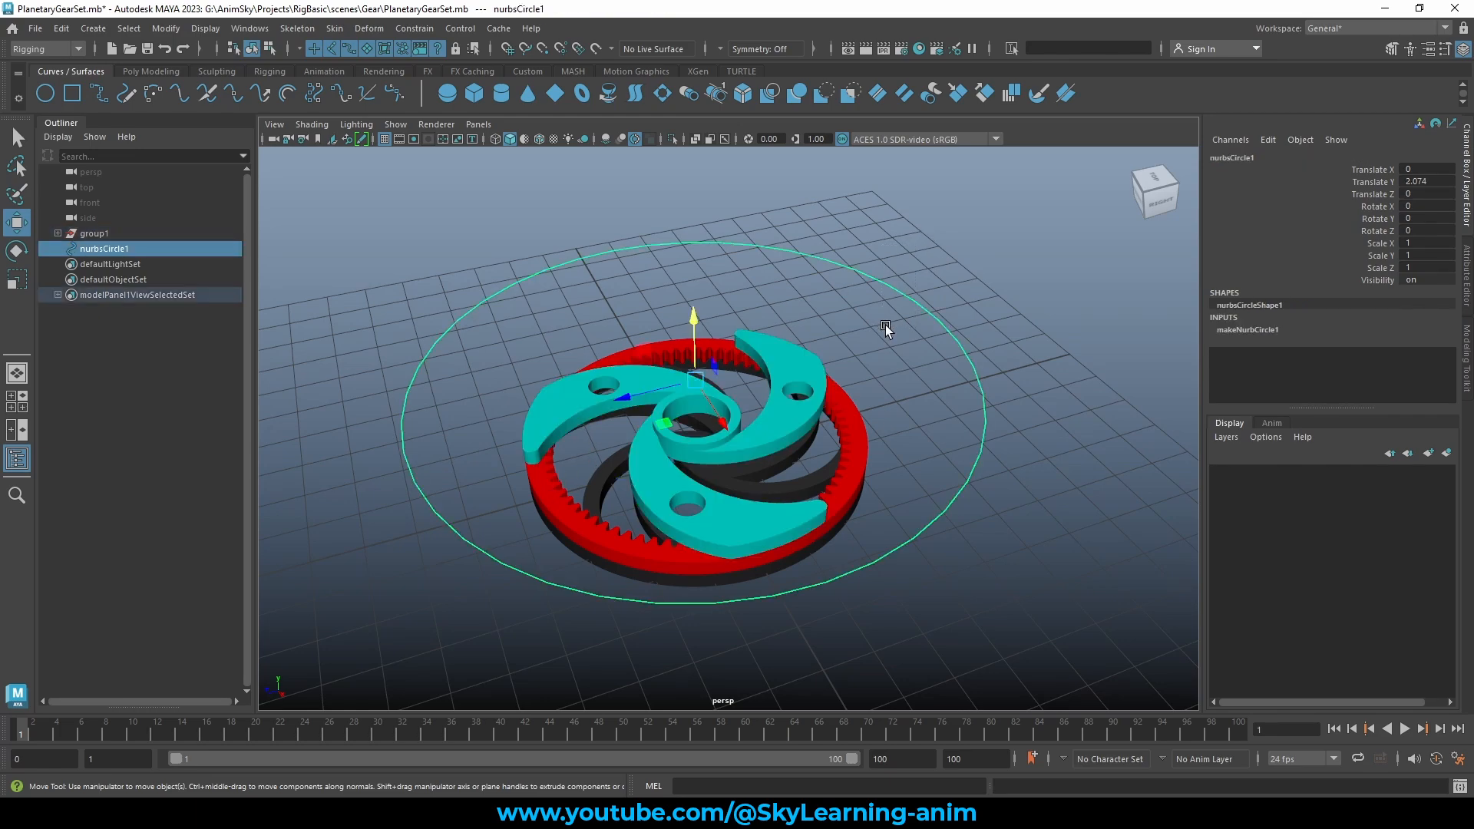
{"action": "left_click_drag", "start_coordinate": [970, 290], "coordinate": [956, 284], "text": "alt"}
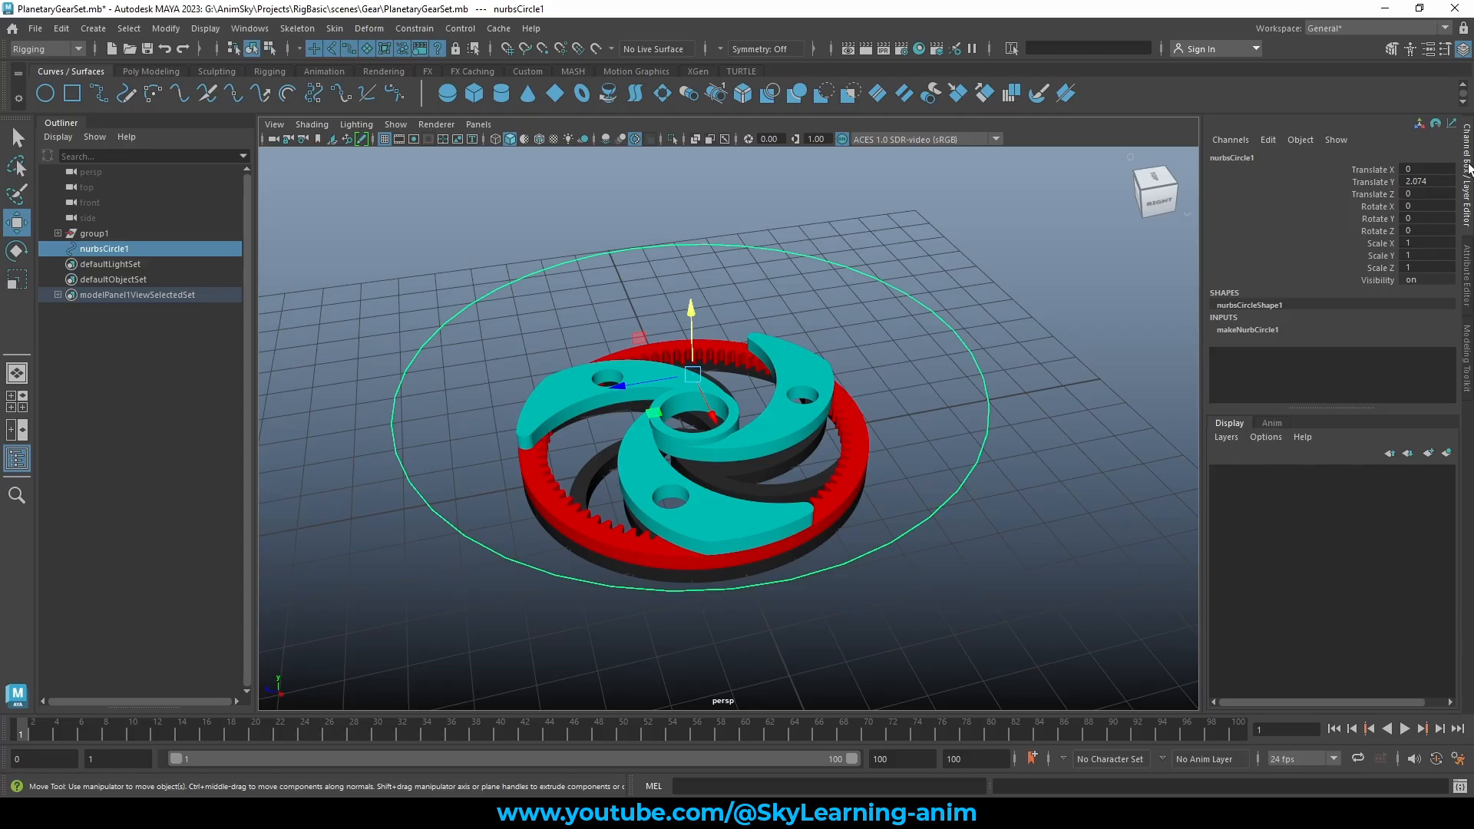
Open Add Attribute for nurbsCircle1, move the window off the gears, and enter long name Test
{"action": "left_click", "coordinate": [1267, 140]}
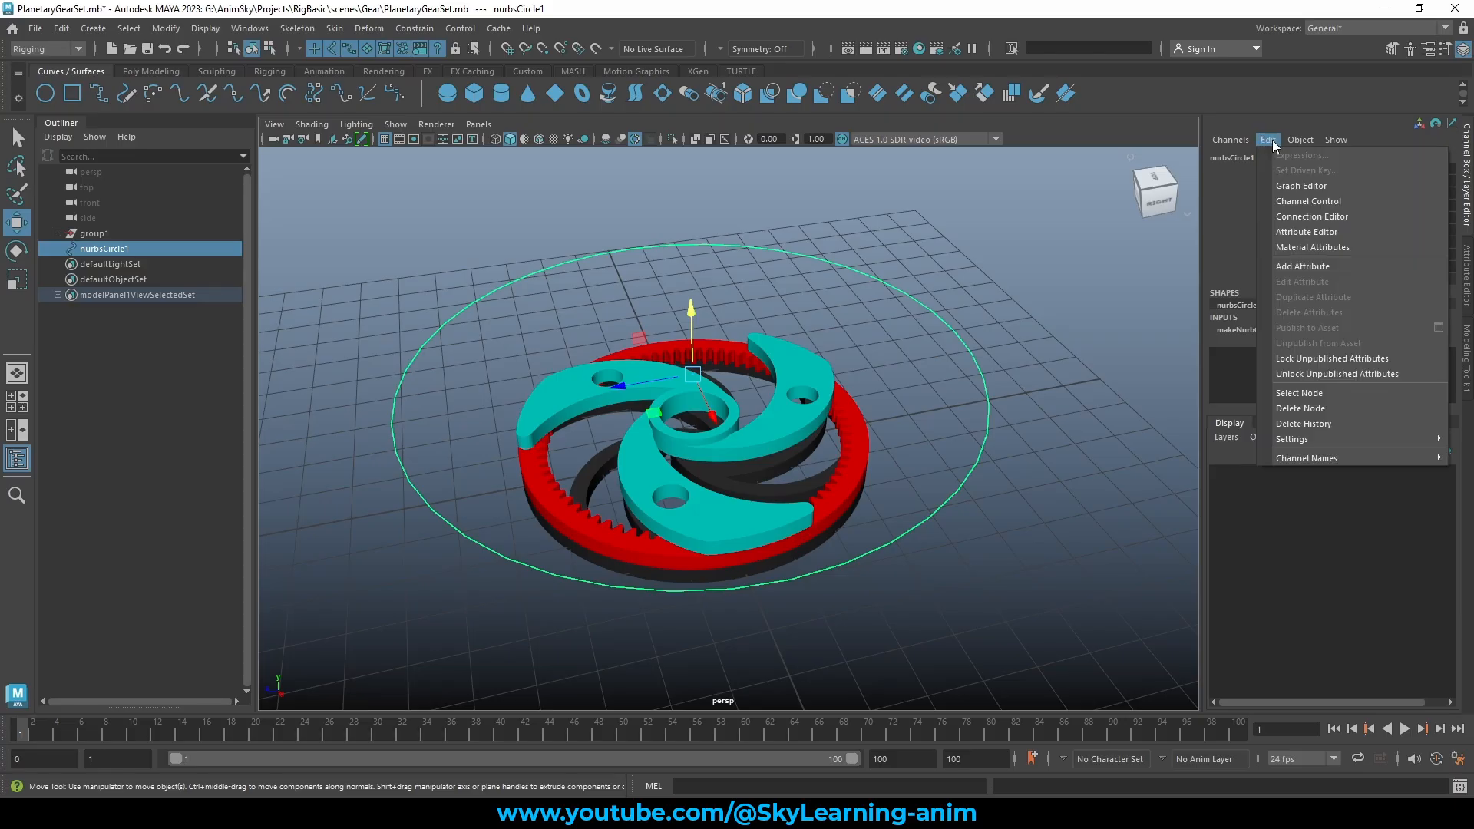
{"action": "left_click", "coordinate": [1320, 267]}
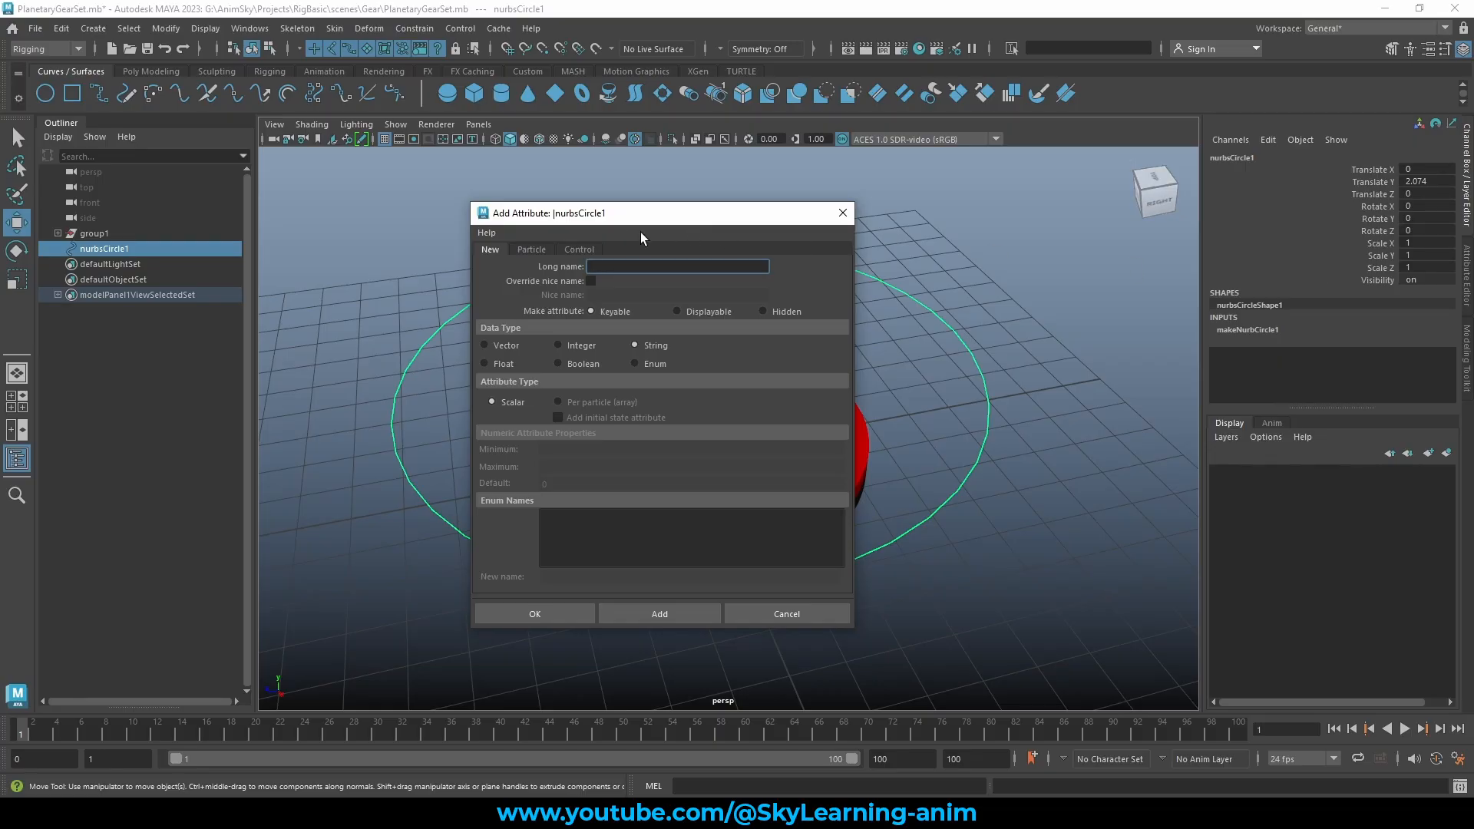
{"action": "left_click_drag", "start_coordinate": [618, 221], "coordinate": [1013, 205]}
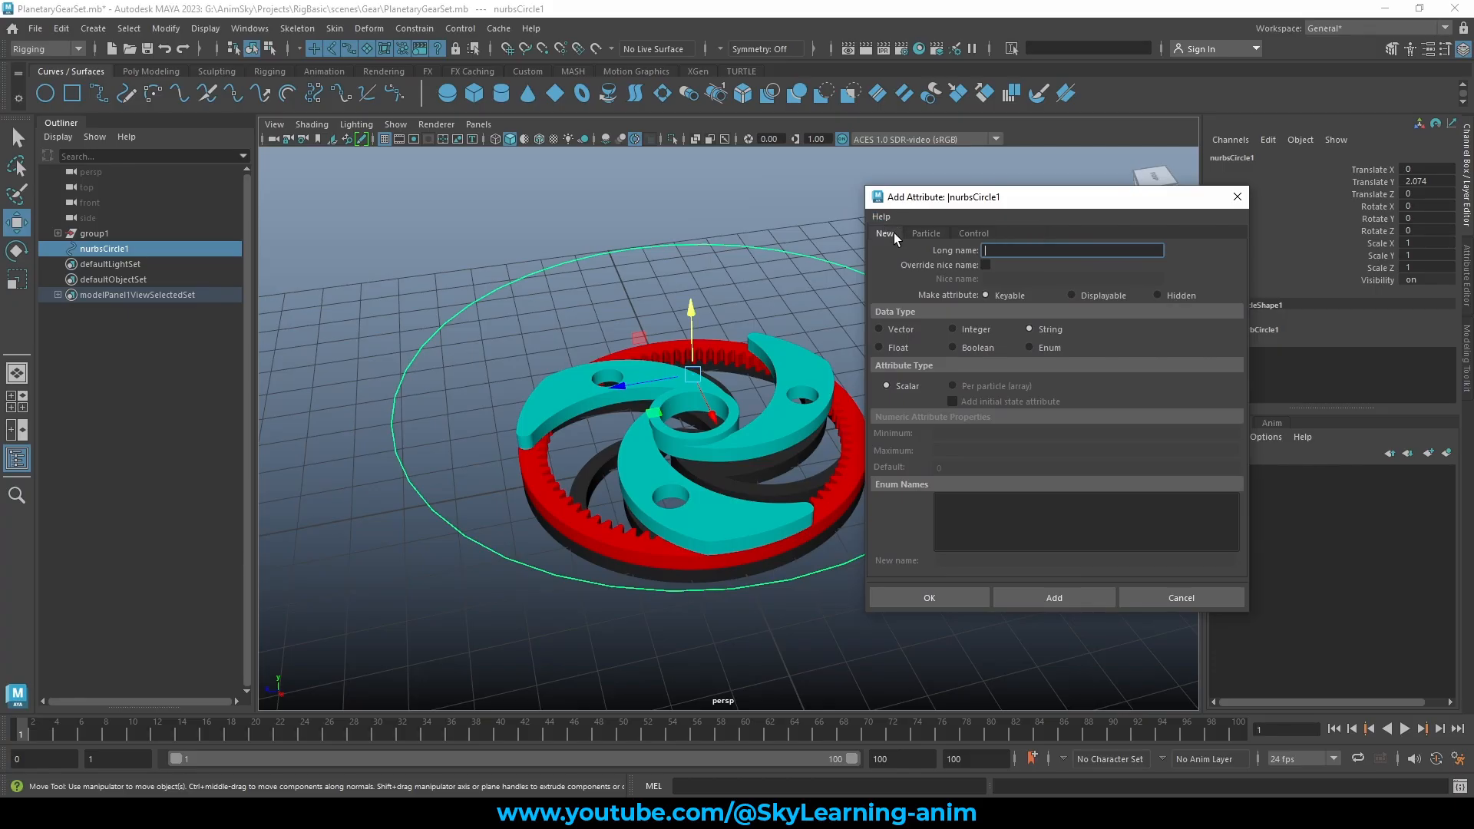
{"action": "left_click_drag", "start_coordinate": [679, 281], "coordinate": [721, 284], "text": "alt"}
{"action": "left_click", "coordinate": [1003, 250]}
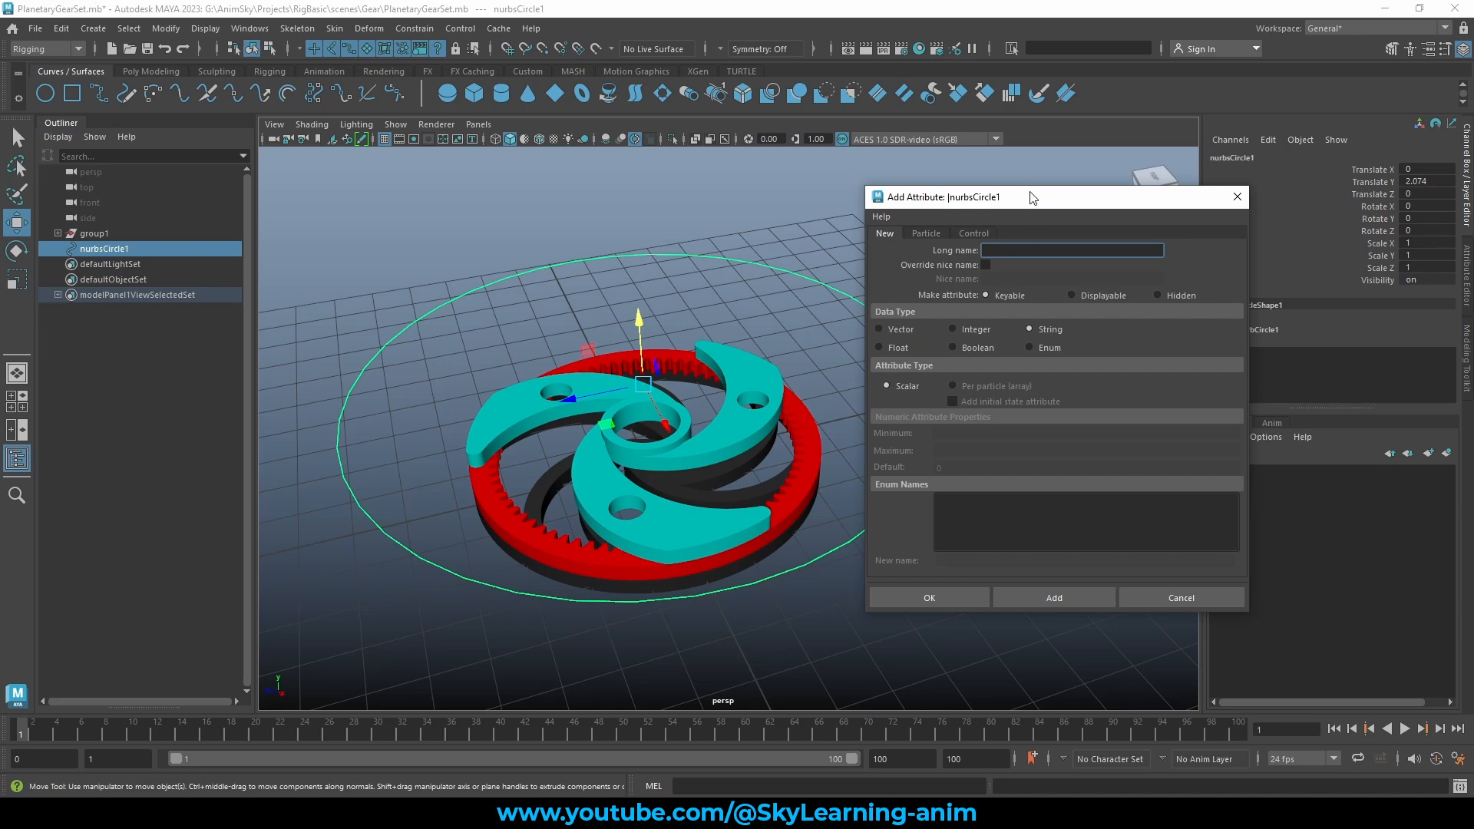
{"action": "left_click_drag", "start_coordinate": [1030, 194], "coordinate": [1037, 193]}
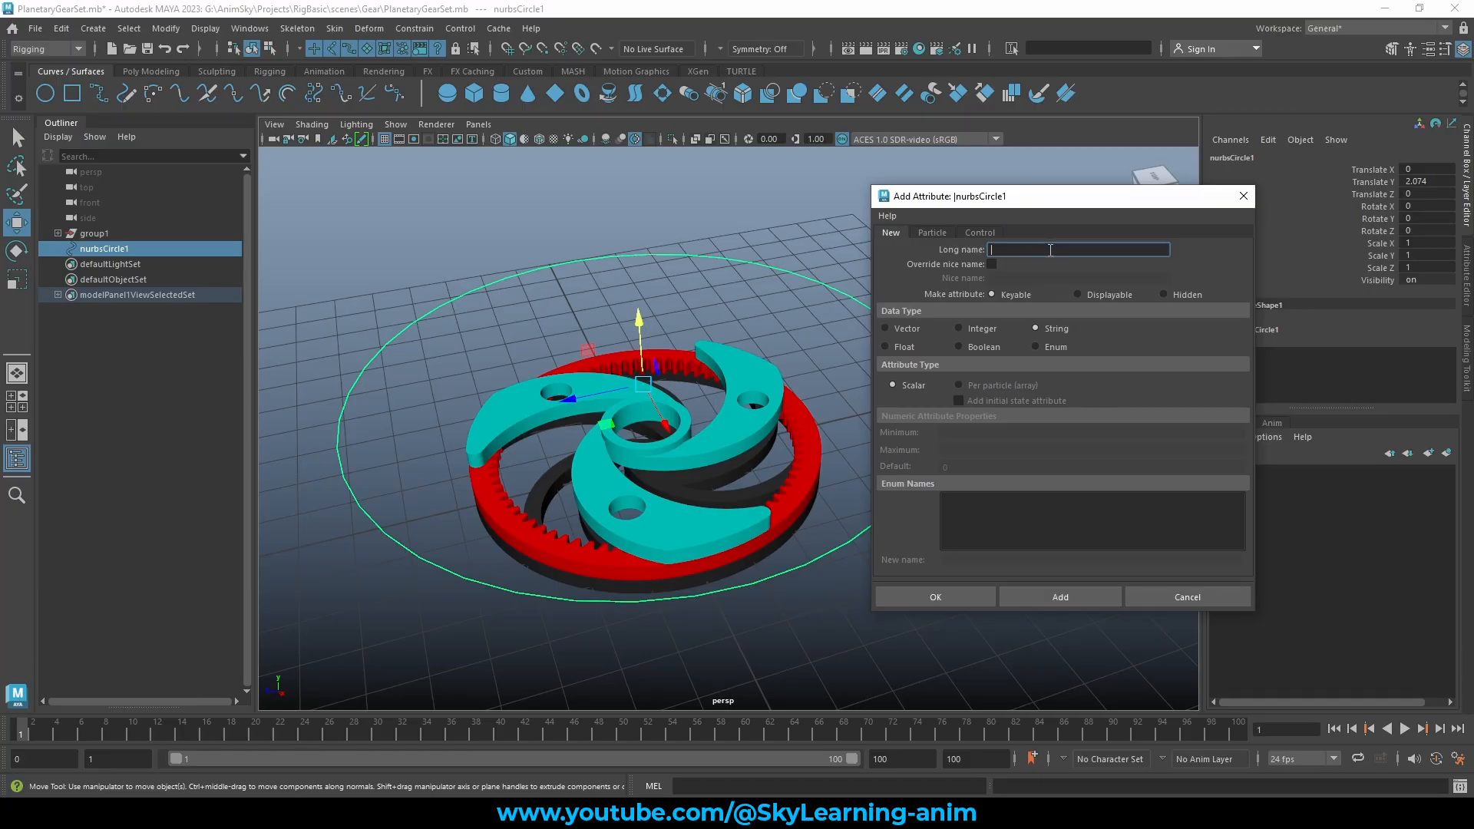
{"action": "type", "text": "est"}
Choose the Integer data type and enter the attribute's minimum and maximum values
{"action": "left_click", "coordinate": [985, 331]}
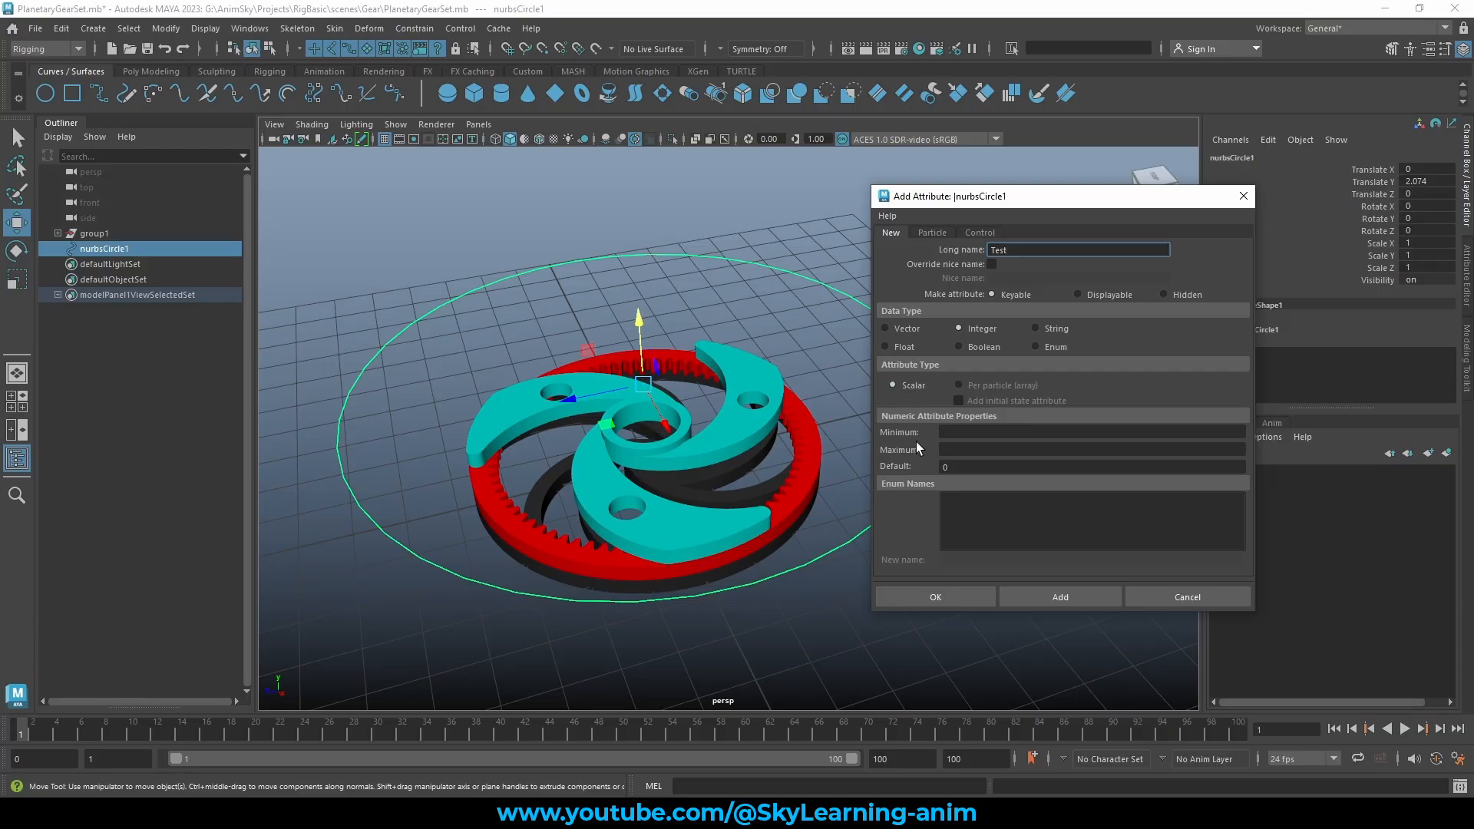
{"action": "left_click", "coordinate": [969, 437]}
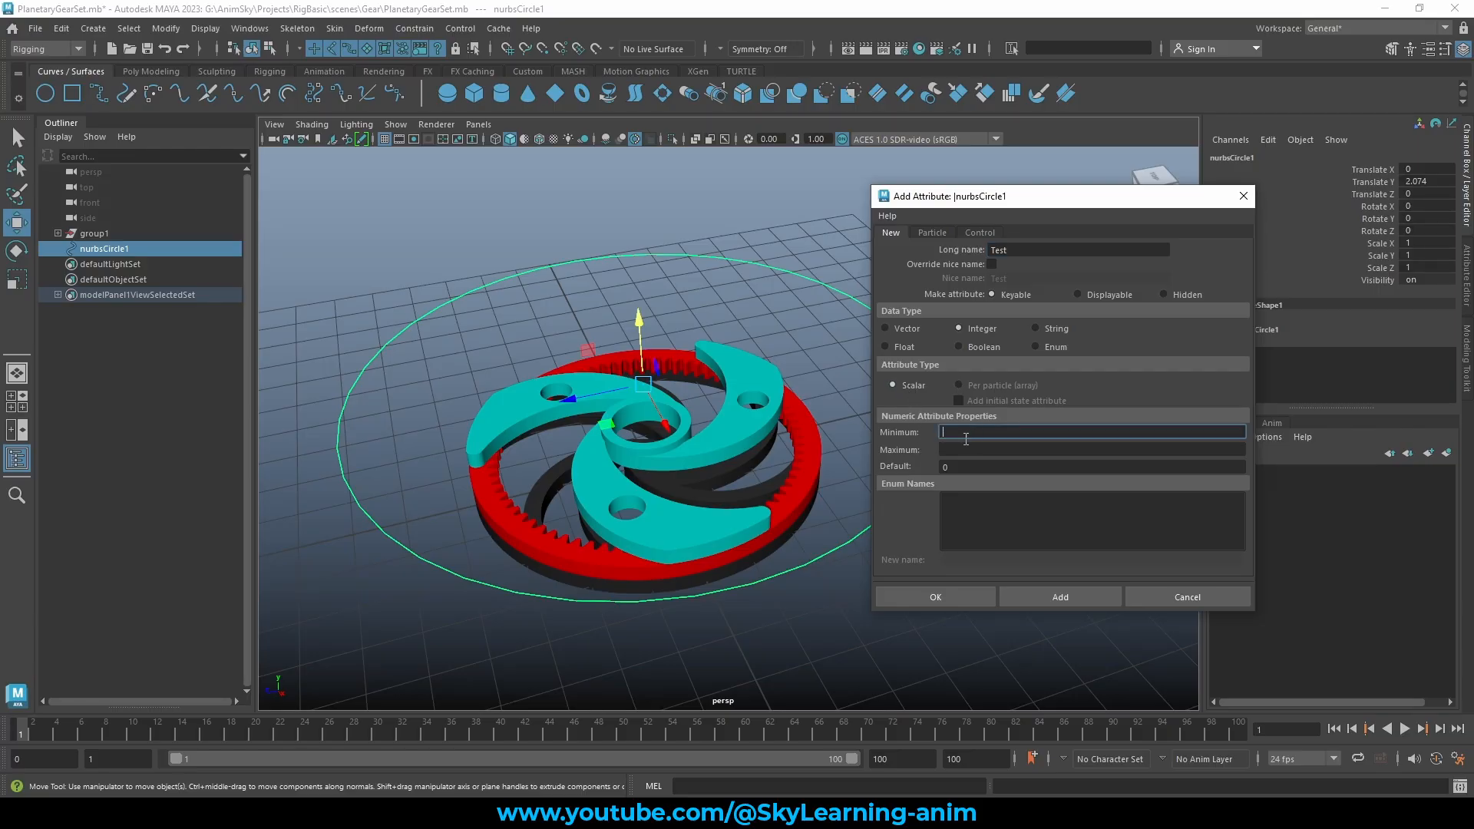
{"action": "left_click", "coordinate": [957, 465]}
{"action": "left_click", "coordinate": [960, 432]}
{"action": "type", "text": "0"}
{"action": "key", "text": "BackSpace"}
{"action": "key", "text": "BackSpace"}
{"action": "left_click", "coordinate": [973, 449]}
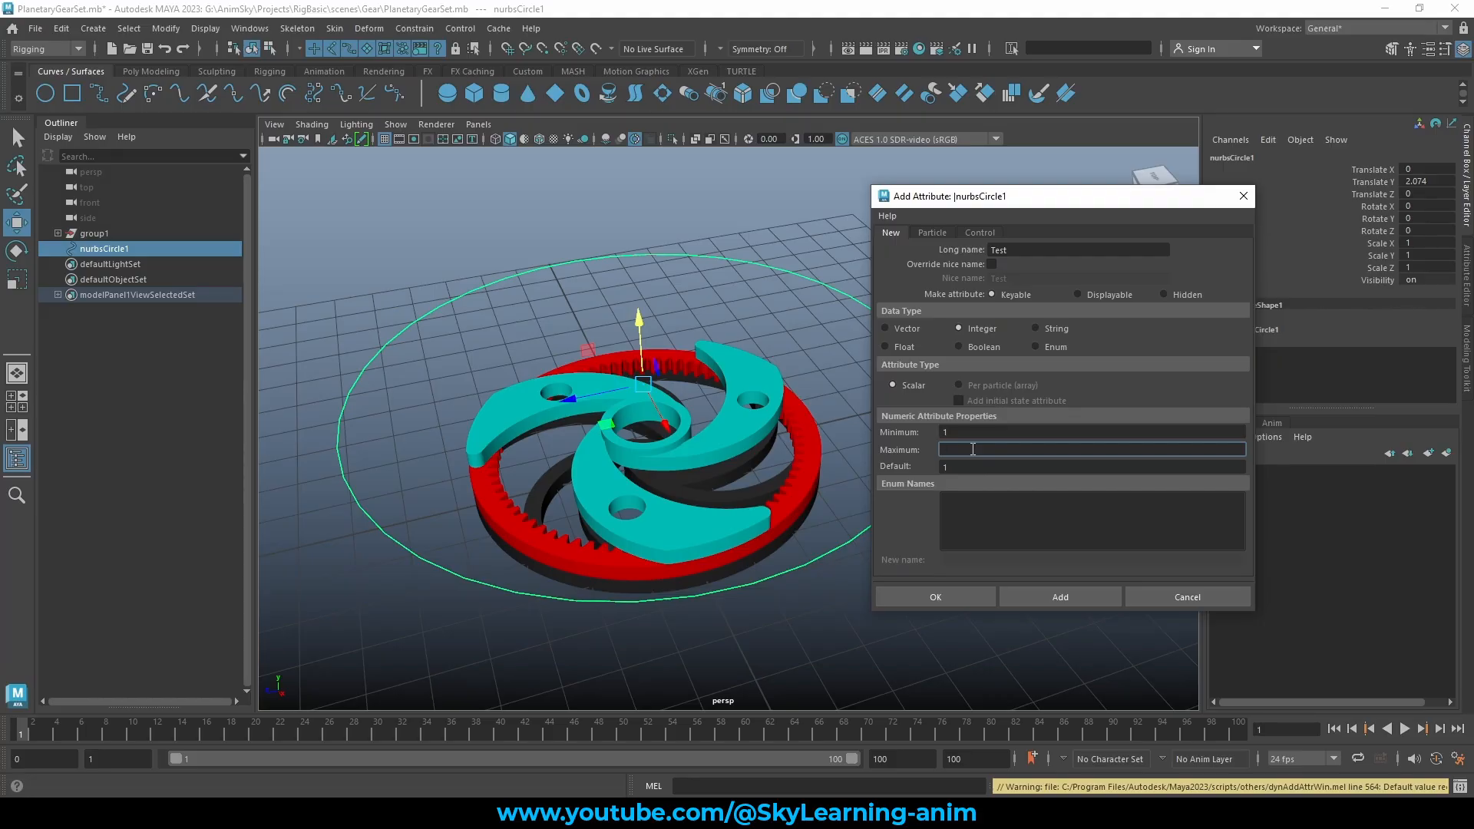
{"action": "type", "text": "100"}
Set default 5 with minimum 1 and maximum 100, and add the Test attribute
{"action": "left_click", "coordinate": [965, 466]}
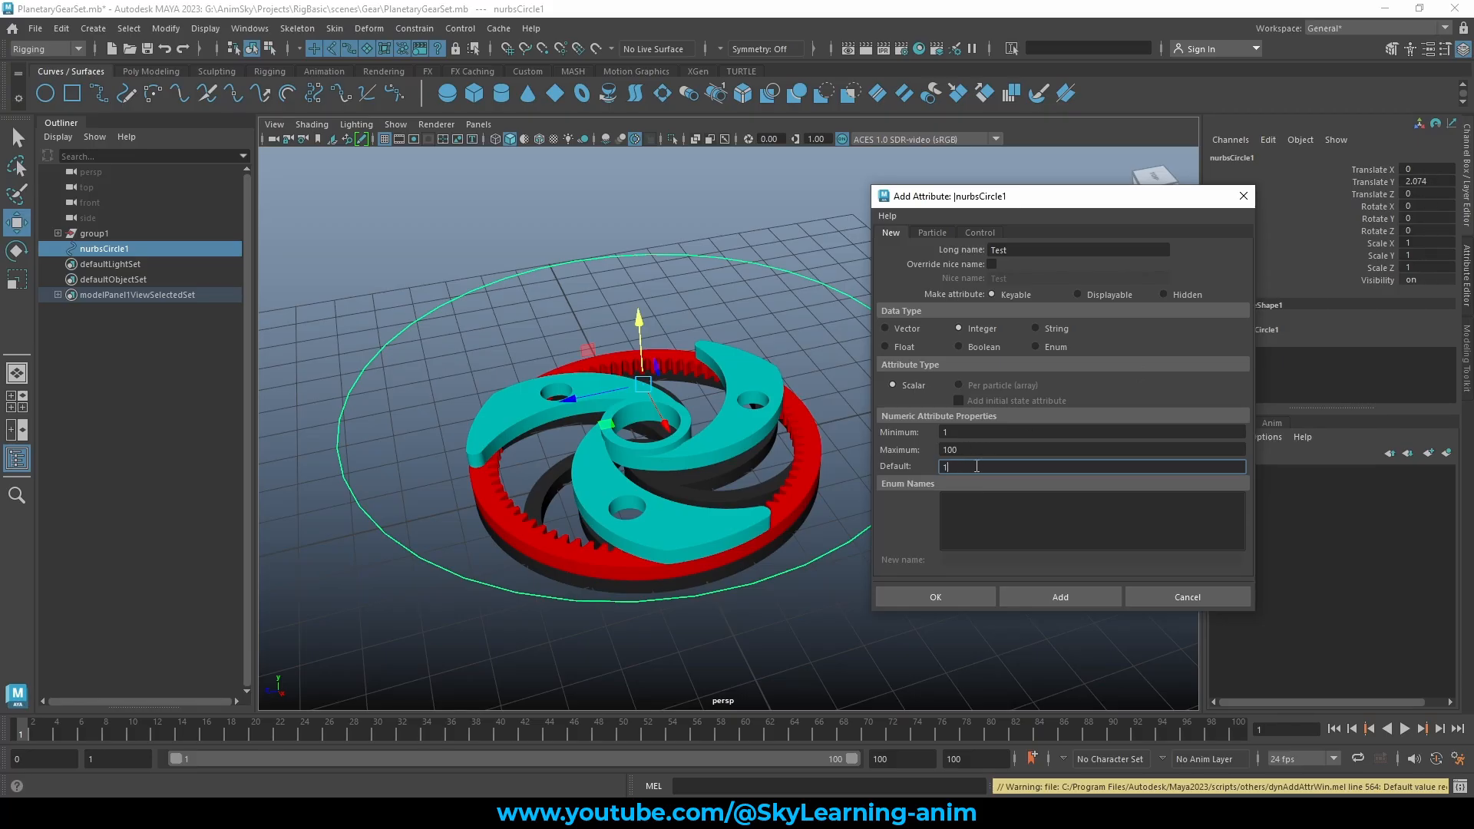
{"action": "left_click_drag", "start_coordinate": [976, 466], "coordinate": [922, 459]}
{"action": "type", "text": "5"}
{"action": "double_click", "coordinate": [952, 433]}
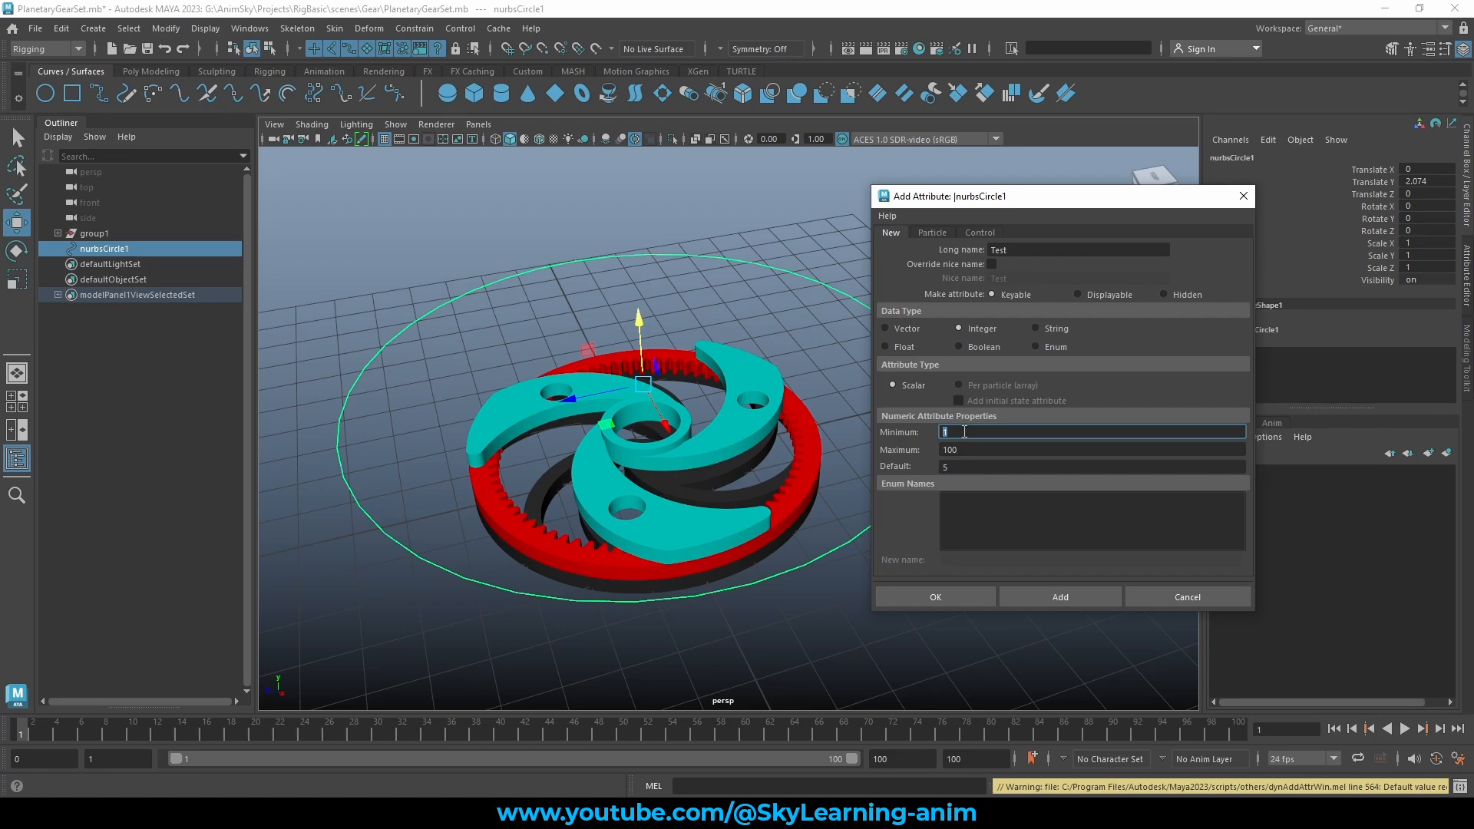
{"action": "left_click", "coordinate": [964, 432]}
{"action": "left_click_drag", "start_coordinate": [969, 449], "coordinate": [940, 449]}
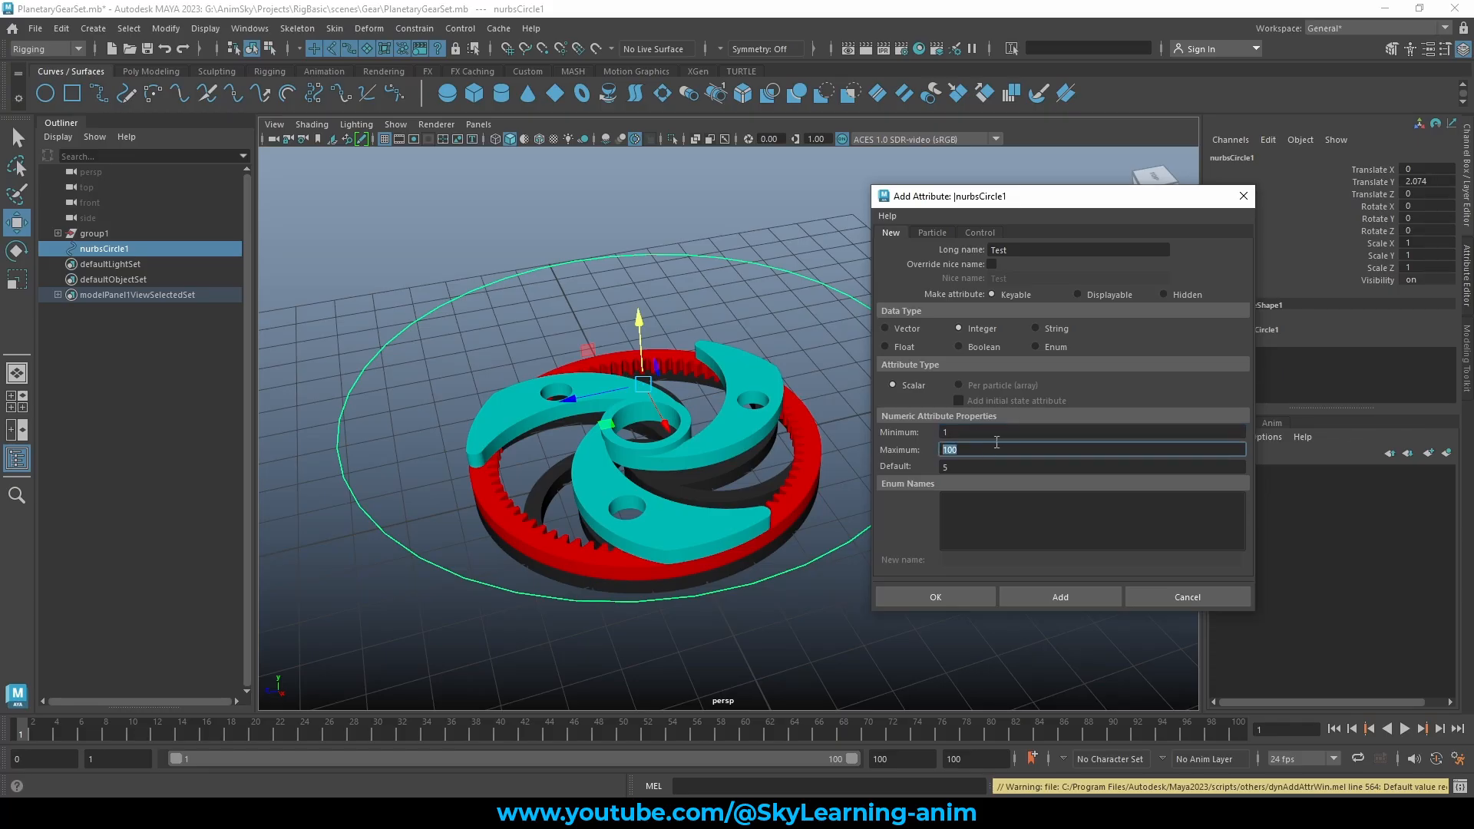
{"action": "left_click", "coordinate": [1044, 596]}
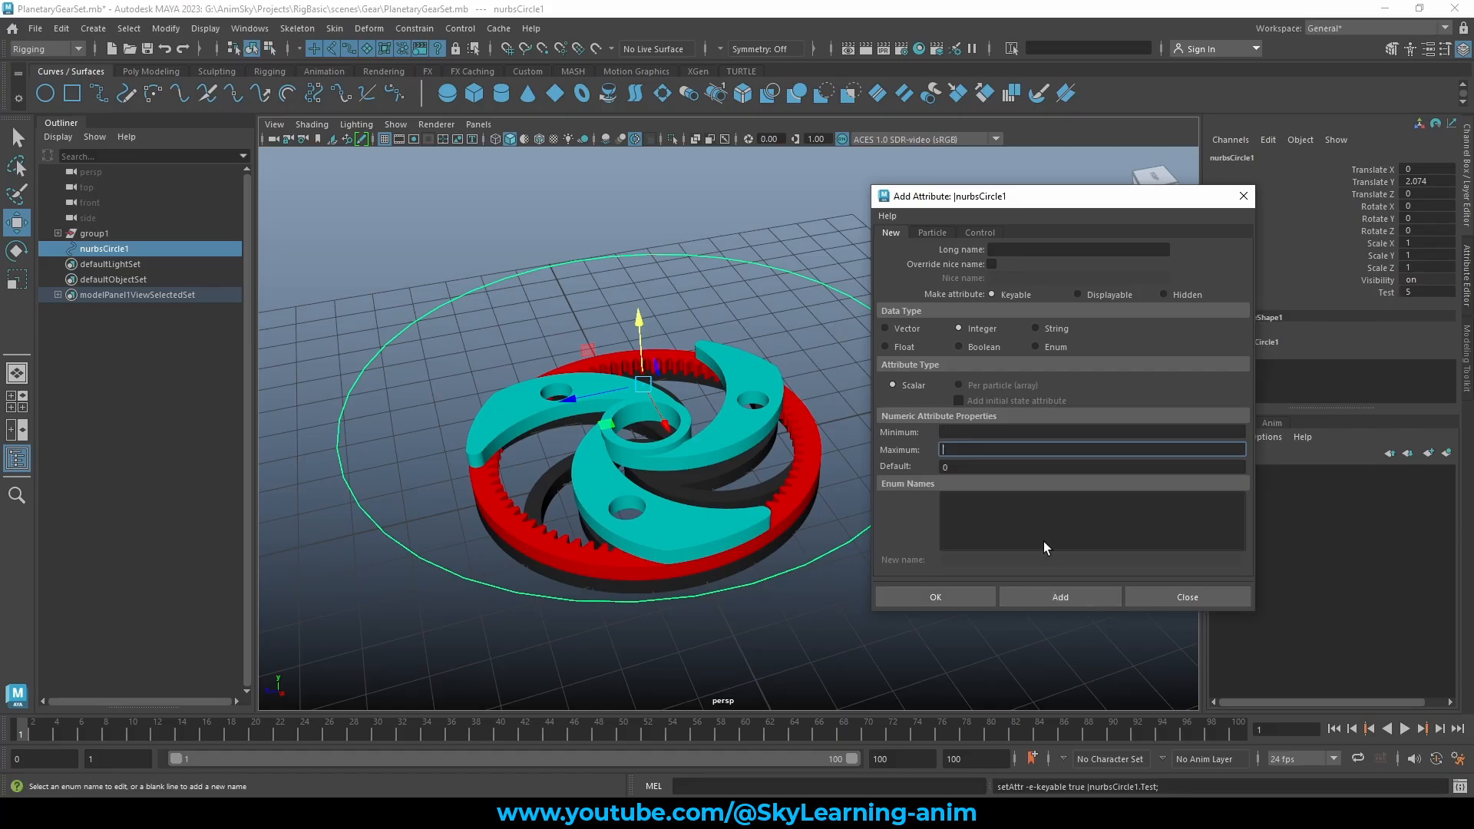
Close the dialog and test the Test channel by sliding it and typing -10
{"action": "left_click", "coordinate": [1241, 199]}
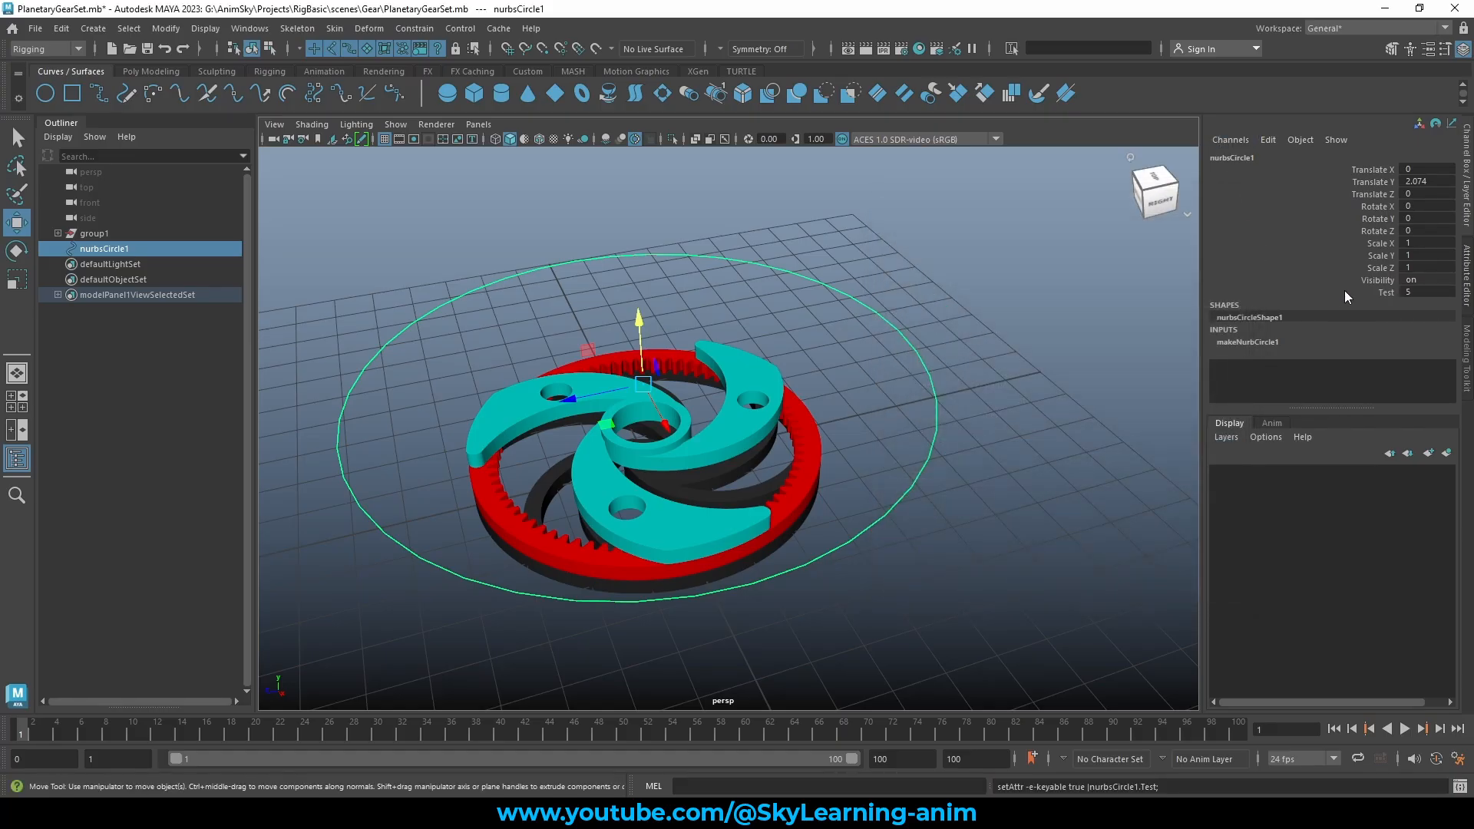
{"action": "left_click", "coordinate": [1385, 292]}
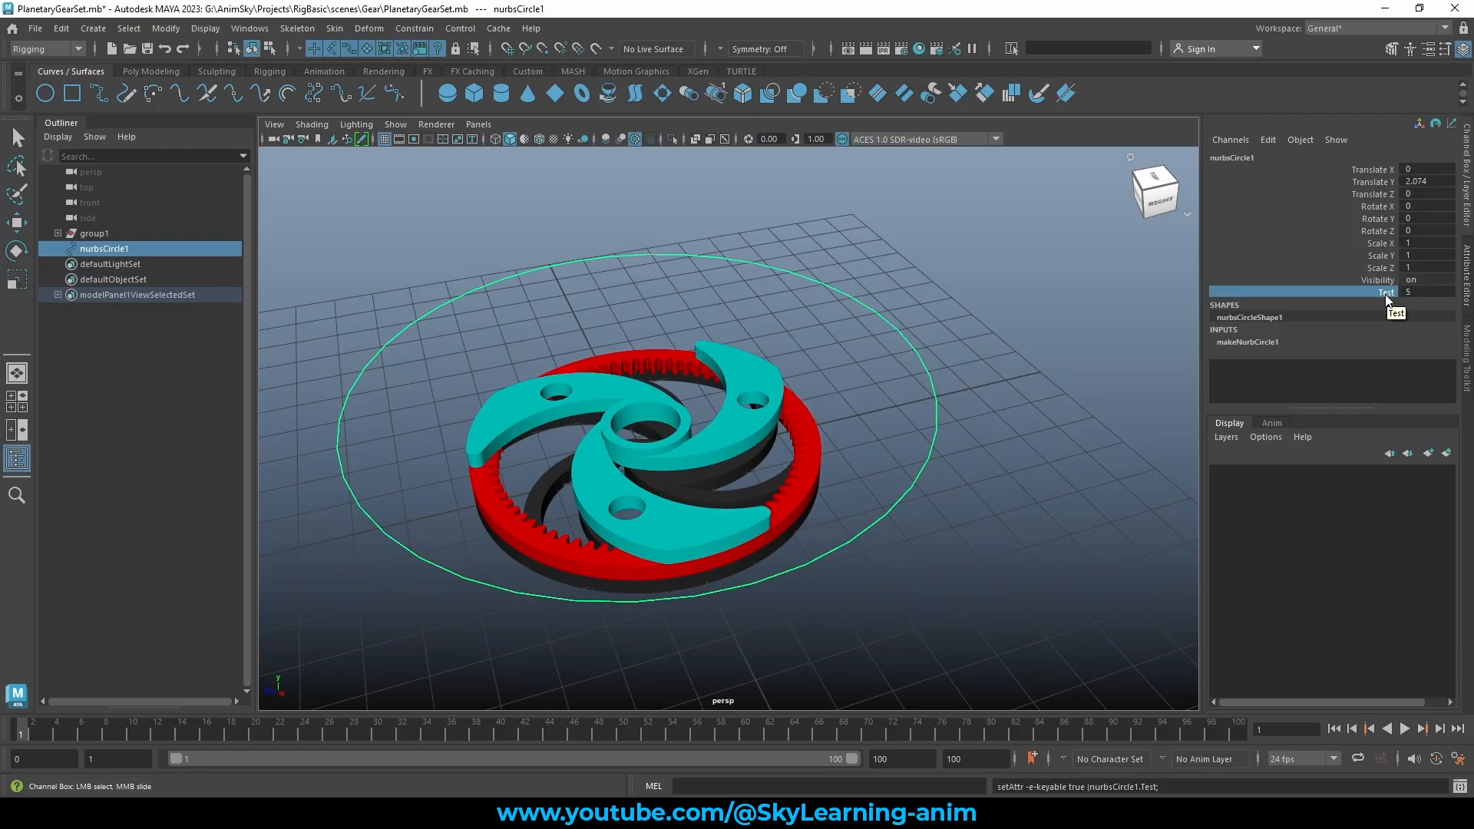
{"action": "left_click", "coordinate": [1417, 292]}
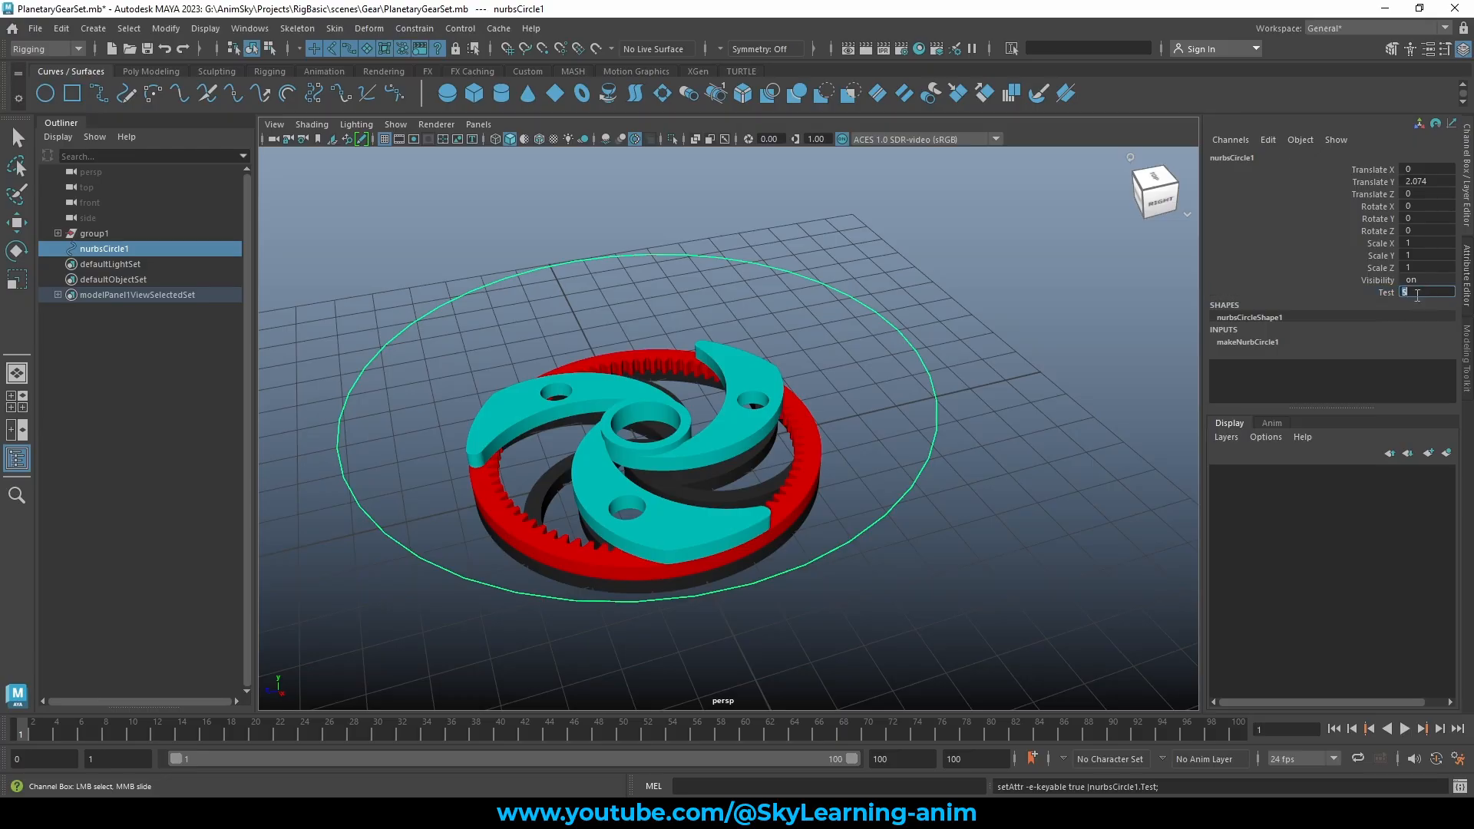
{"action": "left_click", "coordinate": [1383, 292]}
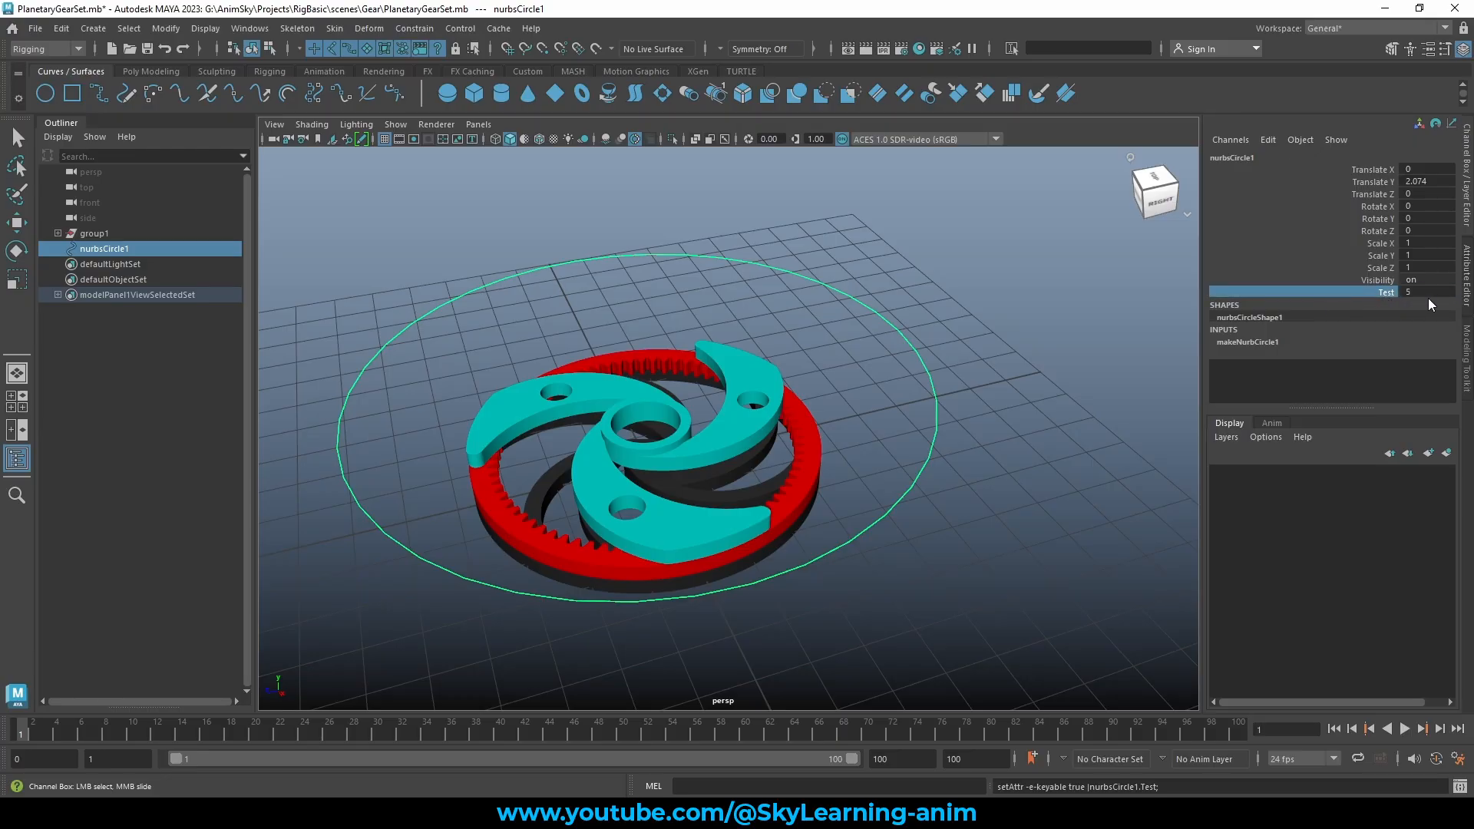
{"action": "middle_click_drag", "start_coordinate": [1145, 298], "coordinate": [1028, 293]}
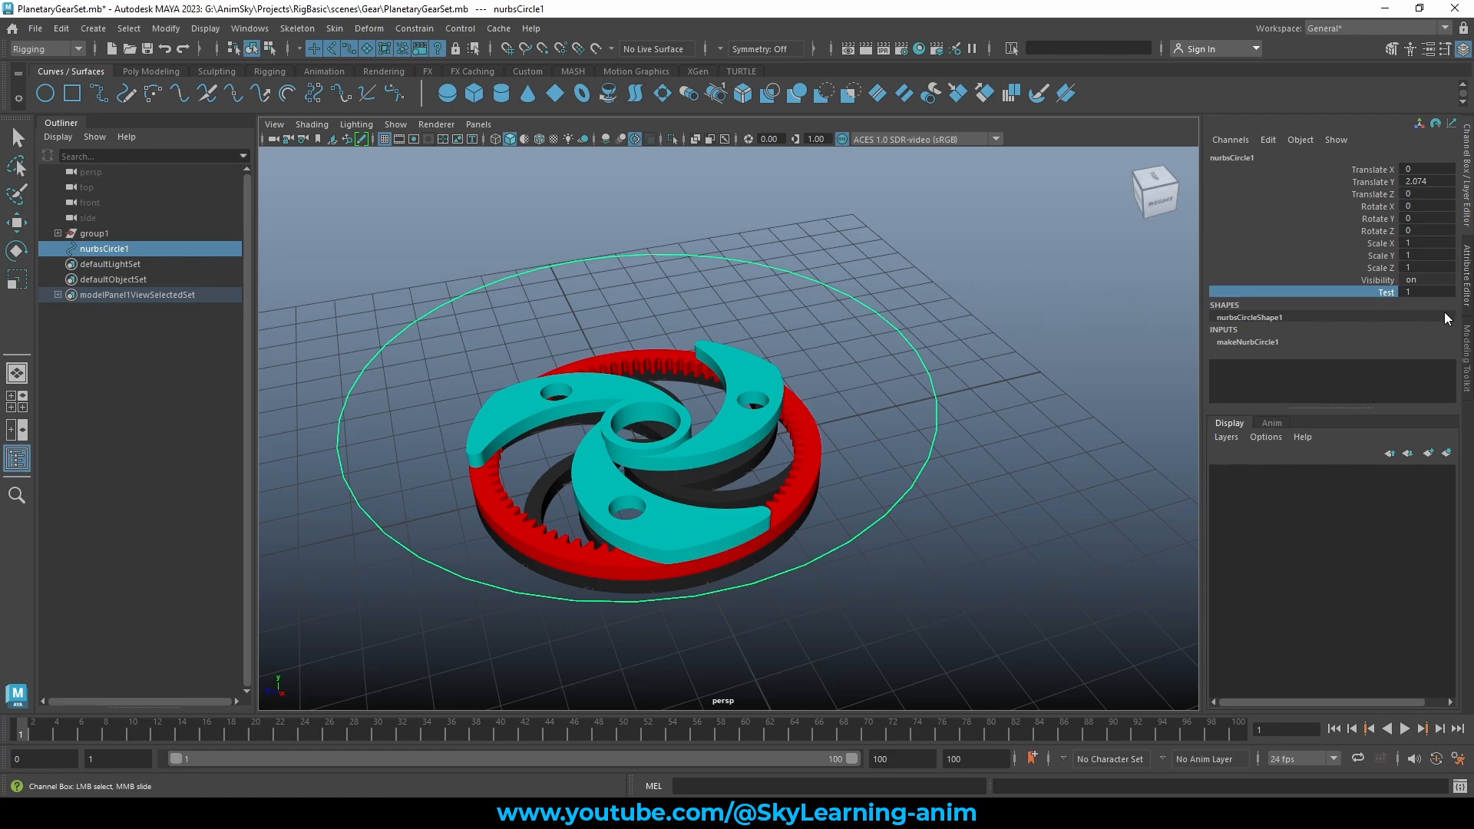
{"action": "left_click", "coordinate": [1428, 293]}
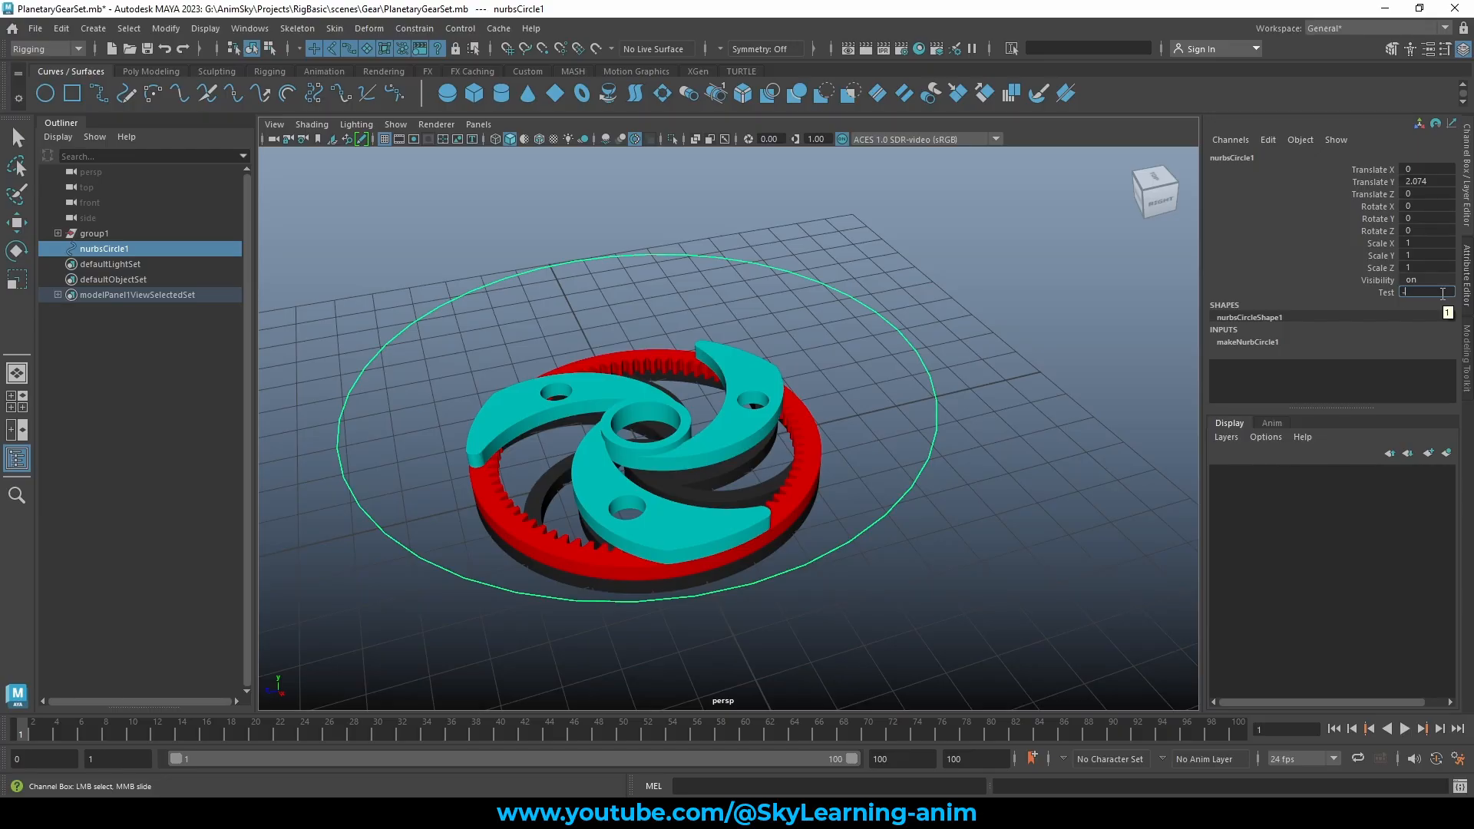
{"action": "type", "text": "-10"}
{"action": "key", "text": "Return"}
Slide Test up to its 100 limit, then try entering 500 above the maximum
{"action": "left_click", "coordinate": [1385, 294]}
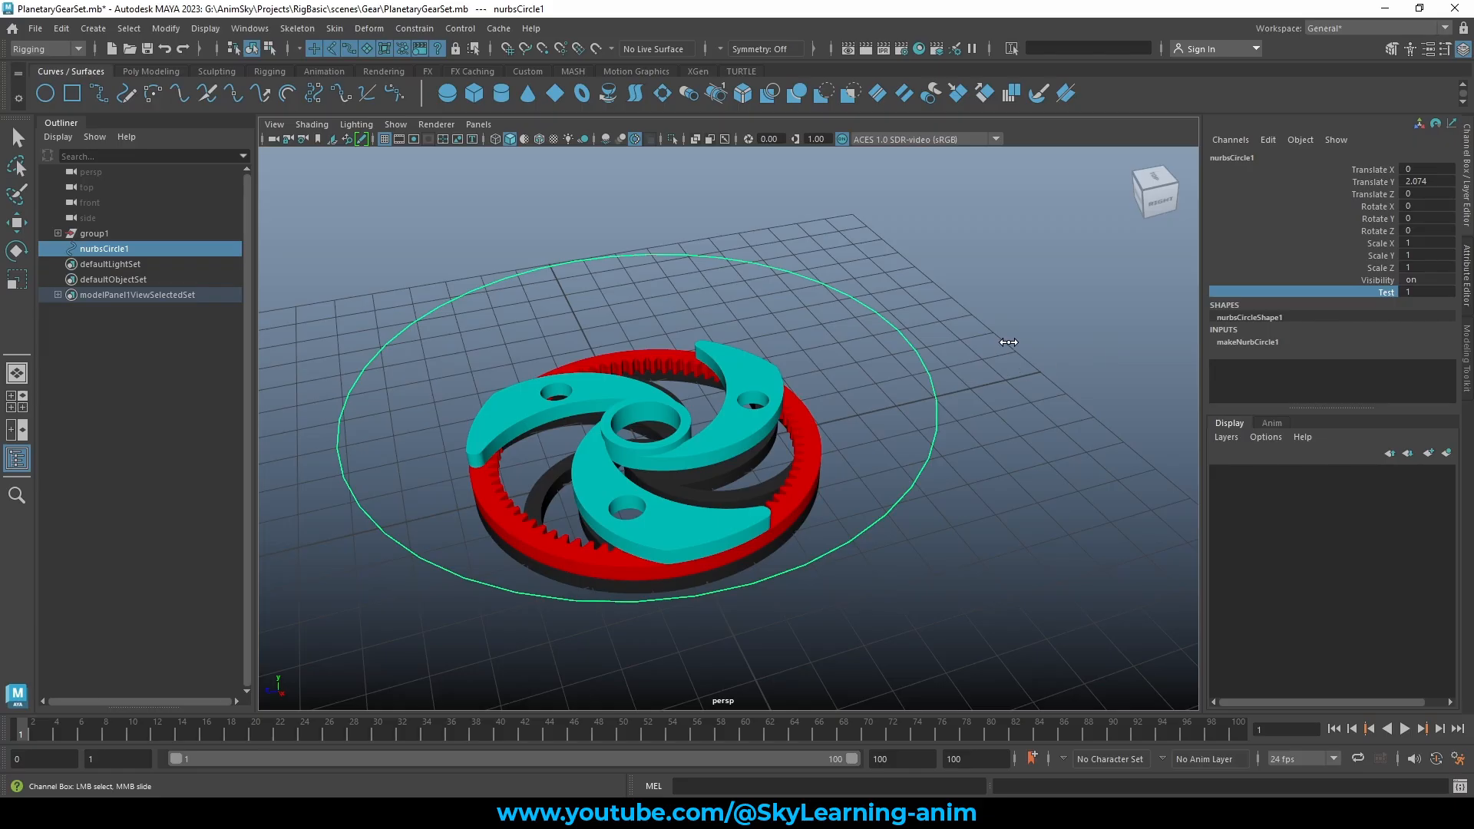
{"action": "middle_click_drag", "start_coordinate": [1002, 342], "coordinate": [1336, 328]}
{"action": "middle_click_drag", "start_coordinate": [993, 299], "coordinate": [1222, 278]}
{"action": "left_click", "coordinate": [1435, 293]}
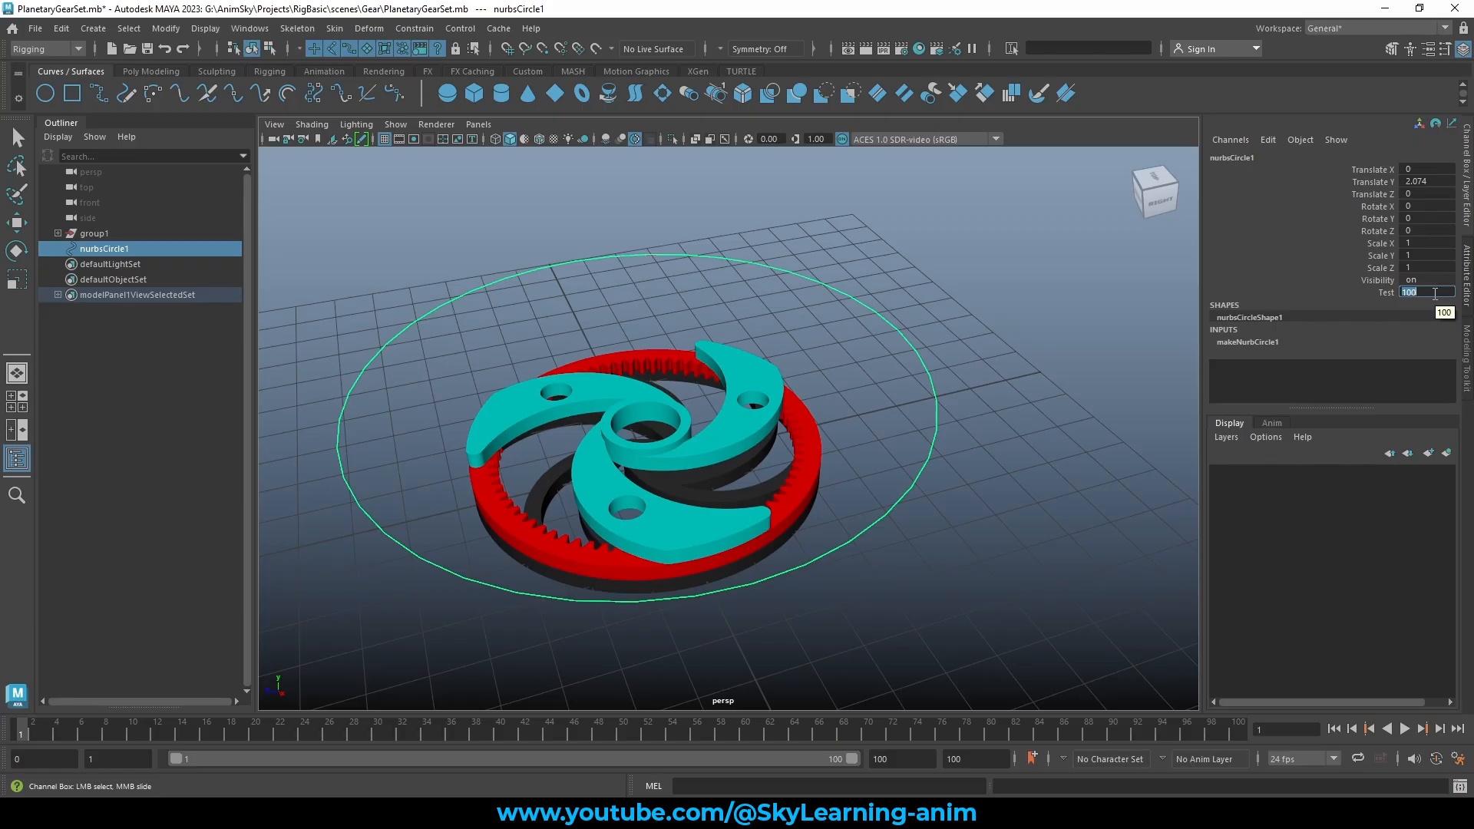
{"action": "type", "text": "500"}
{"action": "key", "text": "Return"}
Slide Test down to 1 and up to 71, then set it back to 5
{"action": "left_click", "coordinate": [1380, 291]}
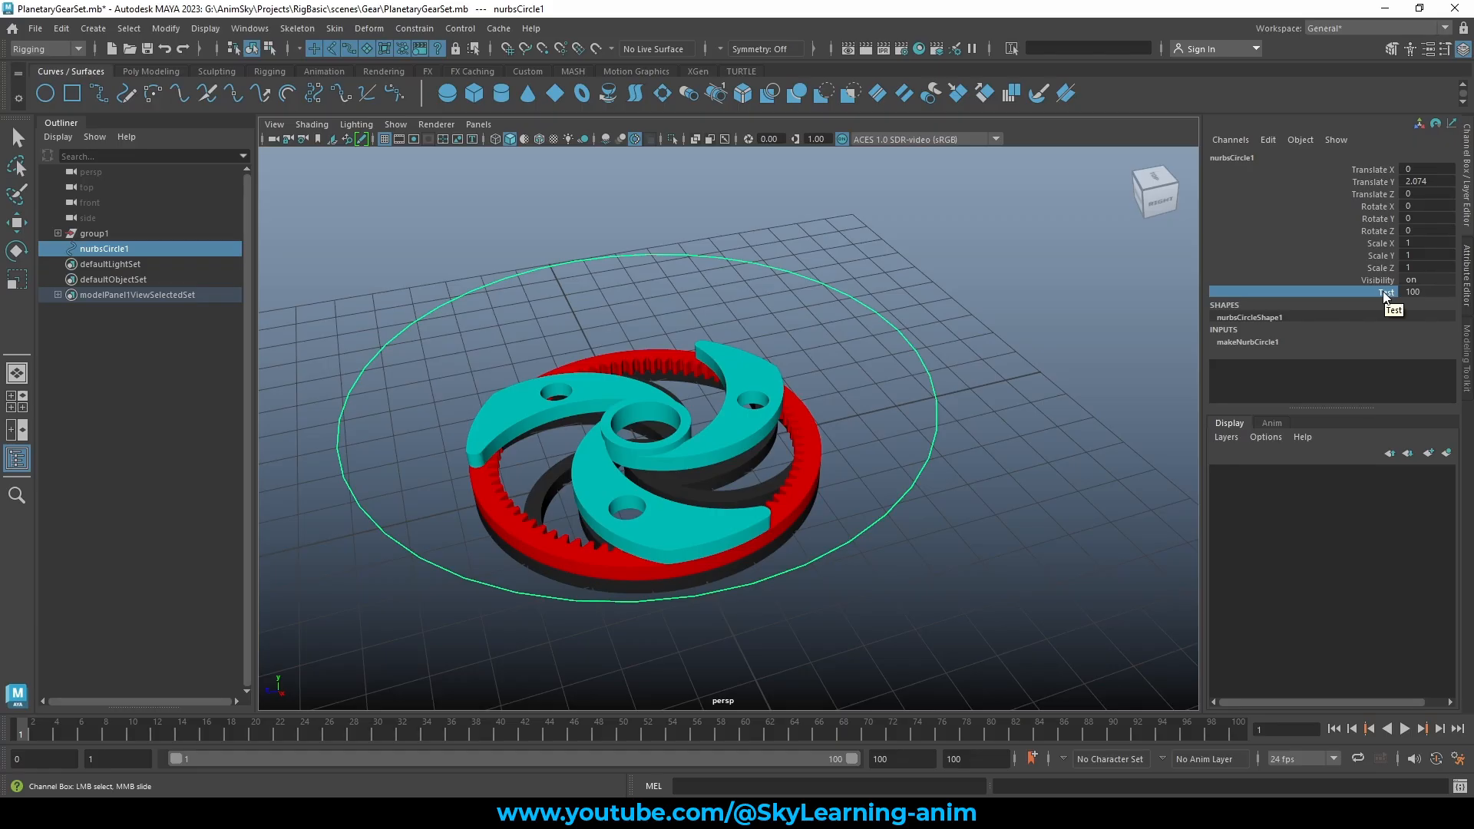
{"action": "middle_click_drag", "start_coordinate": [1107, 297], "coordinate": [324, 302]}
{"action": "middle_click_drag", "start_coordinate": [836, 288], "coordinate": [1466, 299]}
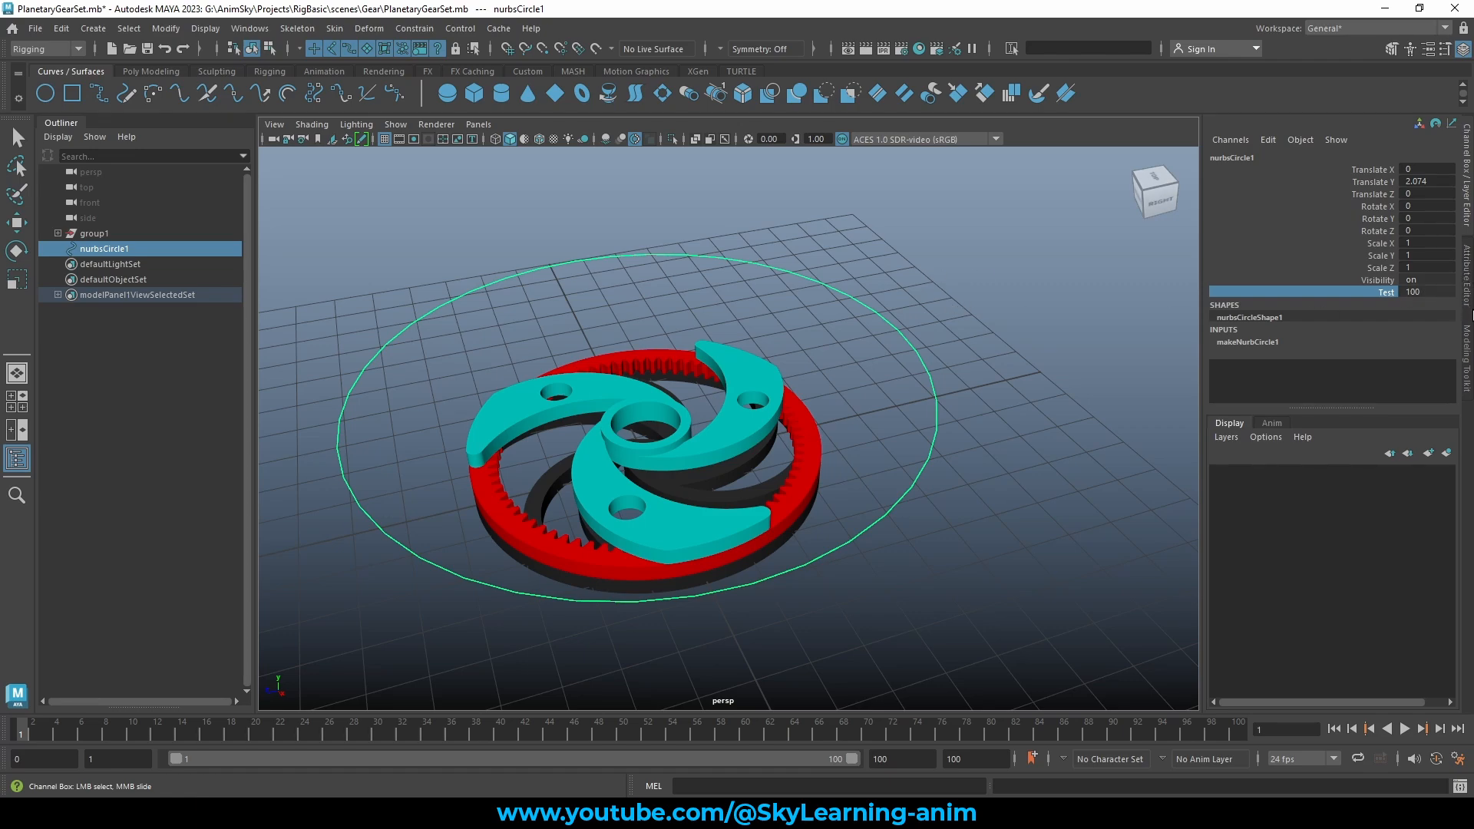
{"action": "double_click", "coordinate": [1429, 292]}
{"action": "type", "text": "5"}
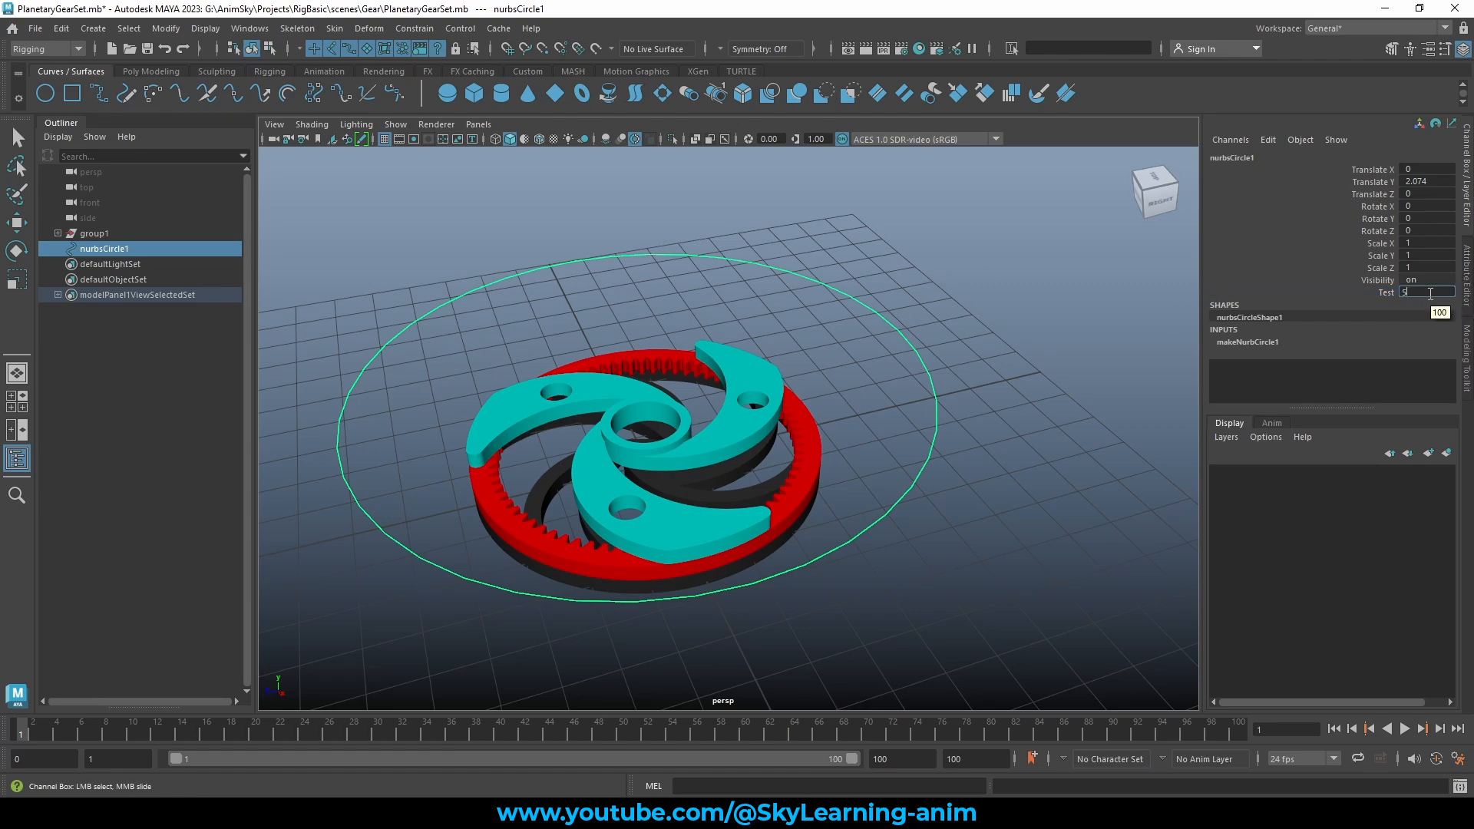
{"action": "left_click", "coordinate": [852, 320]}
Add a String-type attribute long-named TestString to nurbsCircle1 through Add Attribute
{"action": "key", "text": "w"}
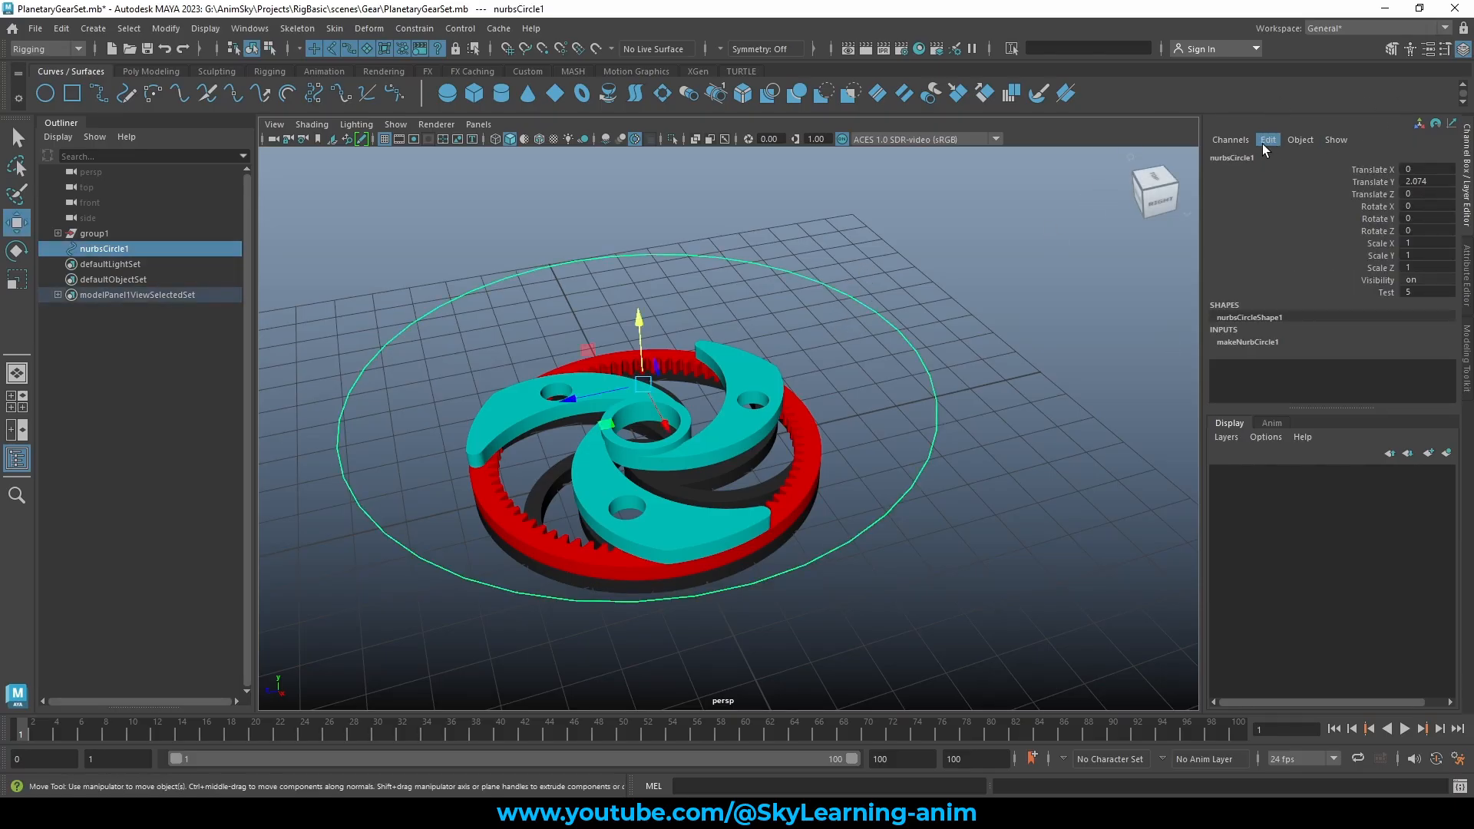
{"action": "left_click", "coordinate": [1266, 142]}
{"action": "left_click", "coordinate": [1318, 265]}
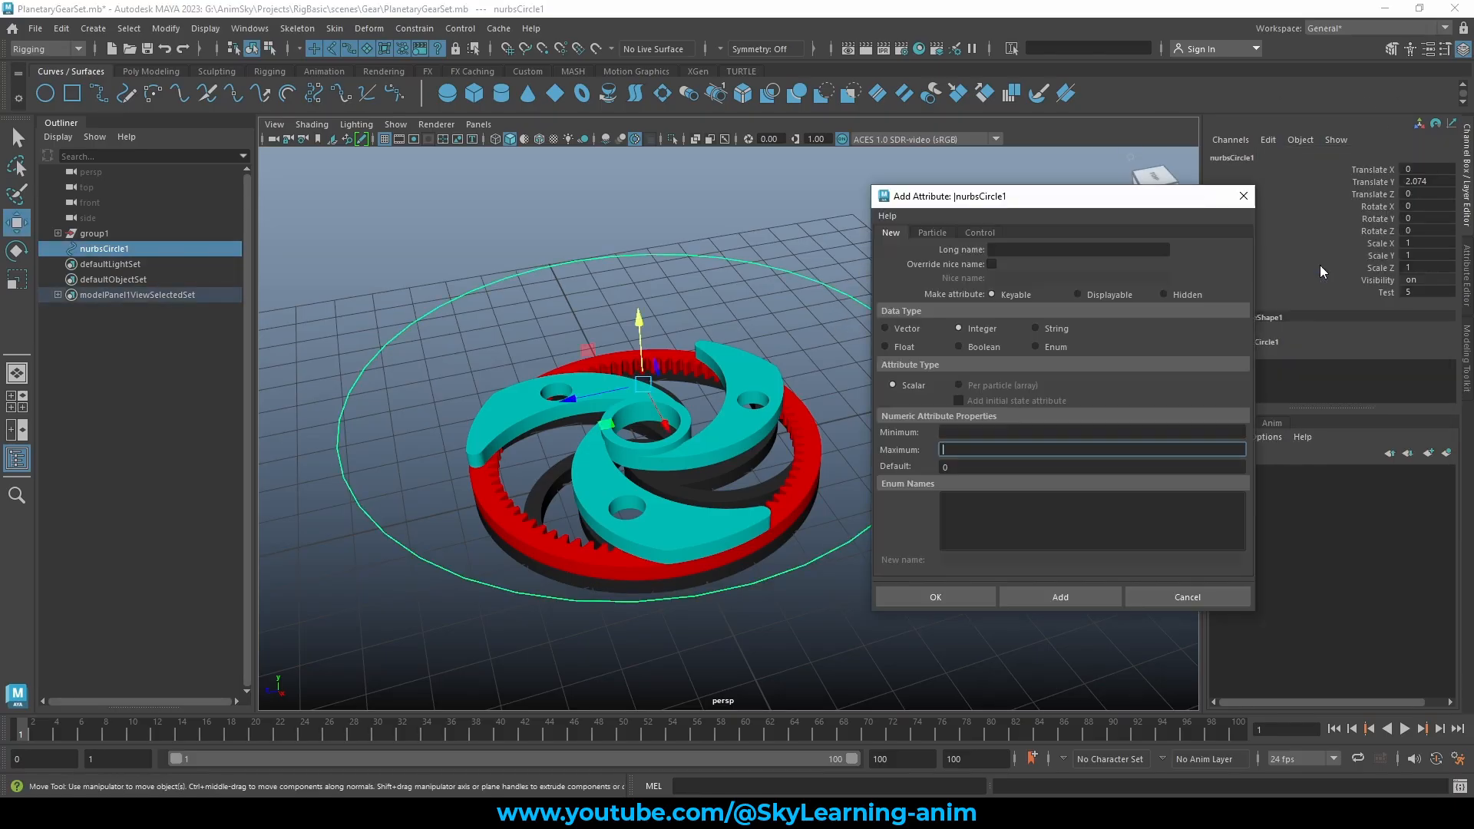
{"action": "left_click", "coordinate": [1036, 327]}
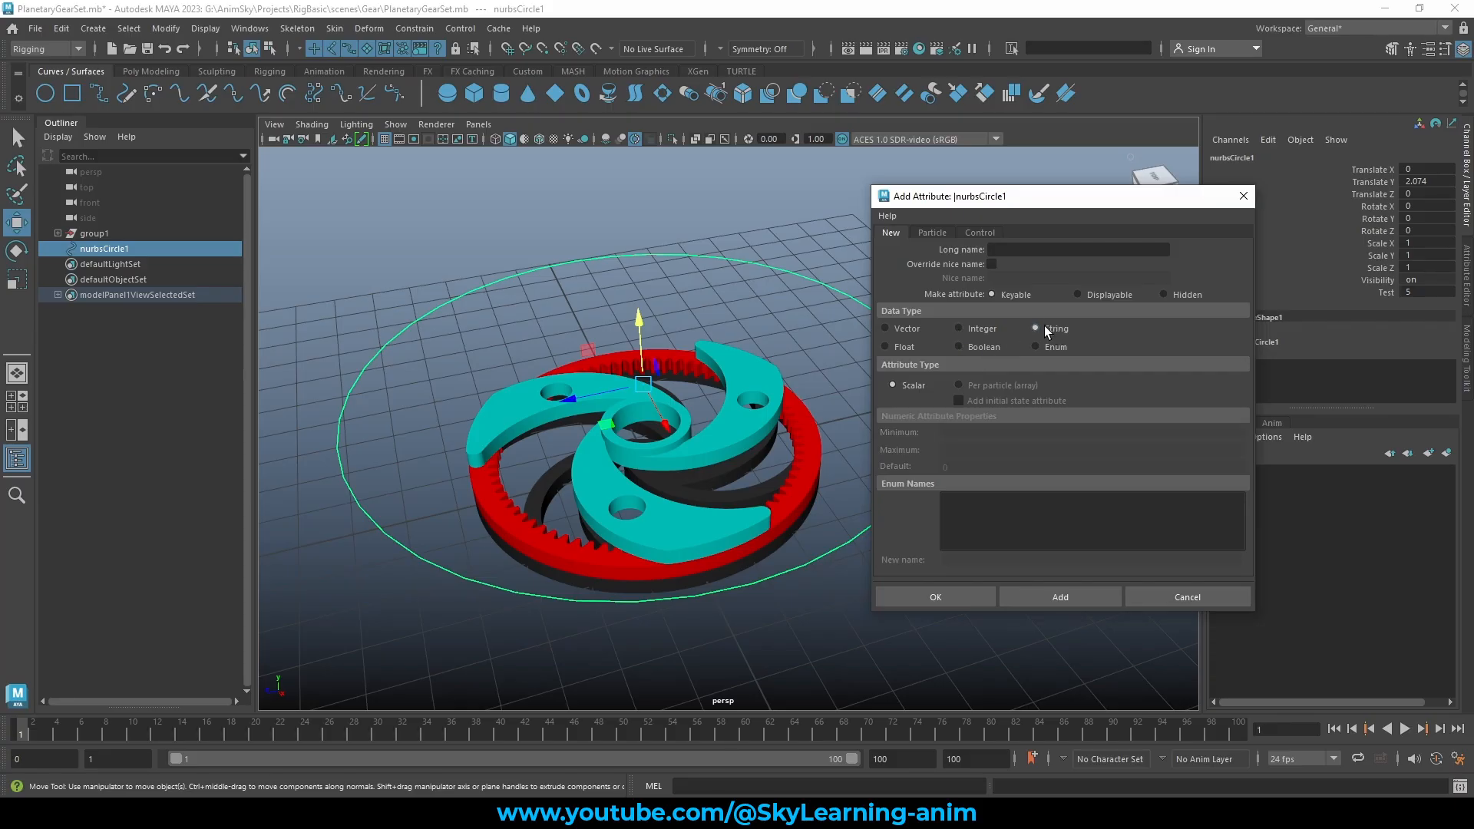
{"action": "left_click", "coordinate": [1009, 250]}
{"action": "type", "text": "TestString"}
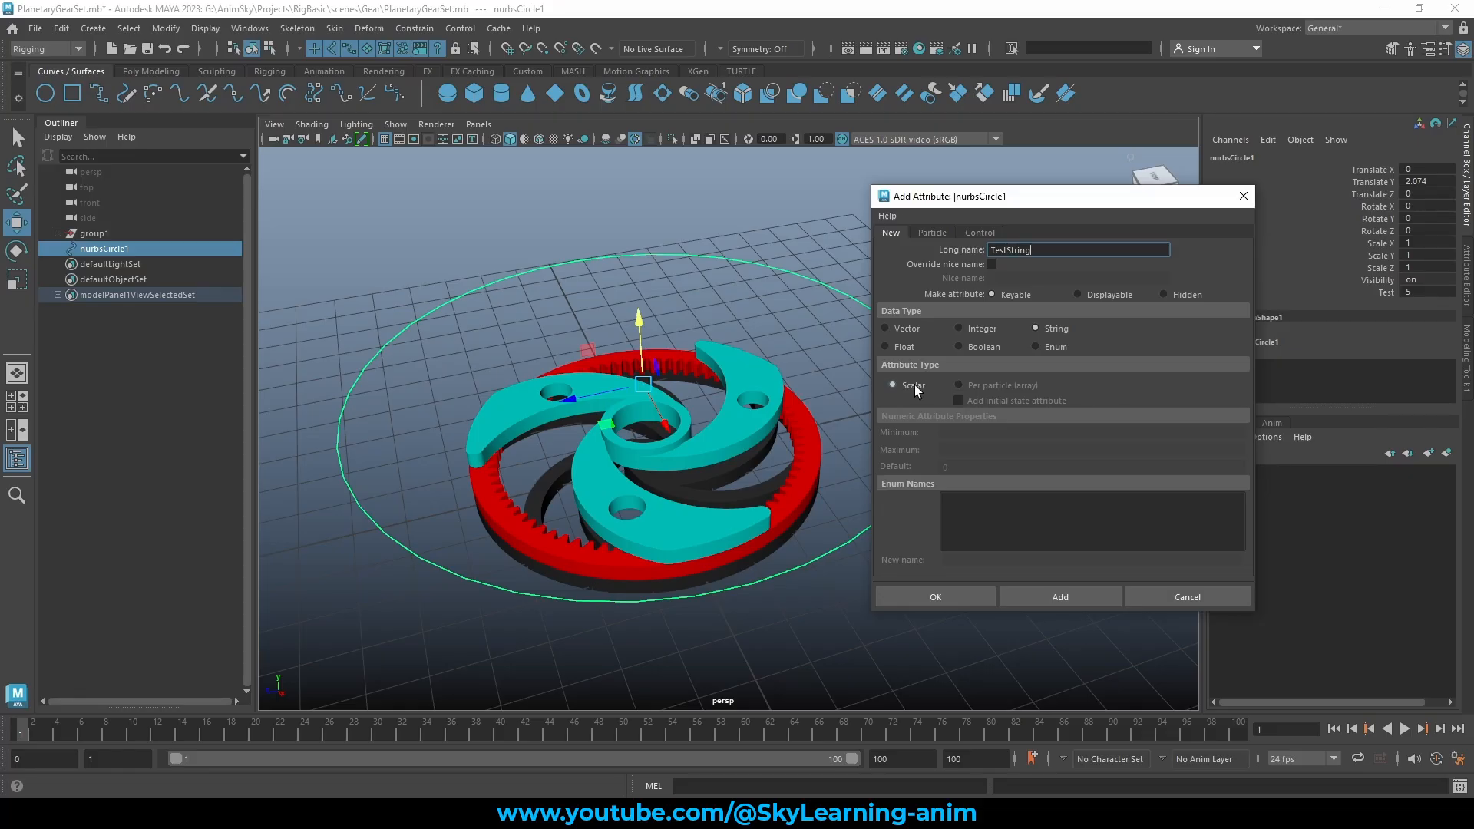
{"action": "left_click", "coordinate": [936, 597]}
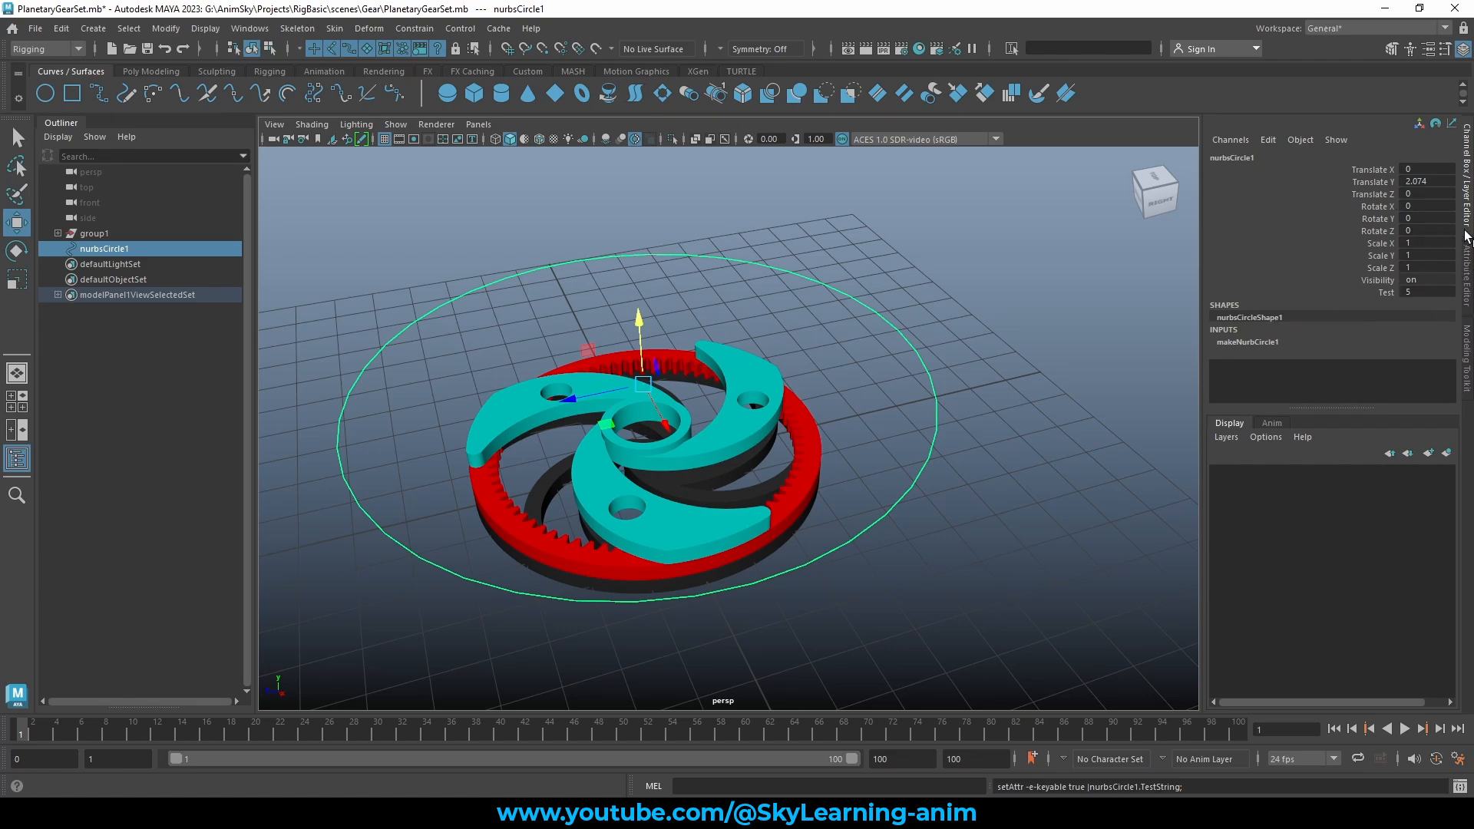
In the Attribute Editor's Extra Attributes, set Test String to 'my test attribute'
{"action": "left_click", "coordinate": [1467, 272]}
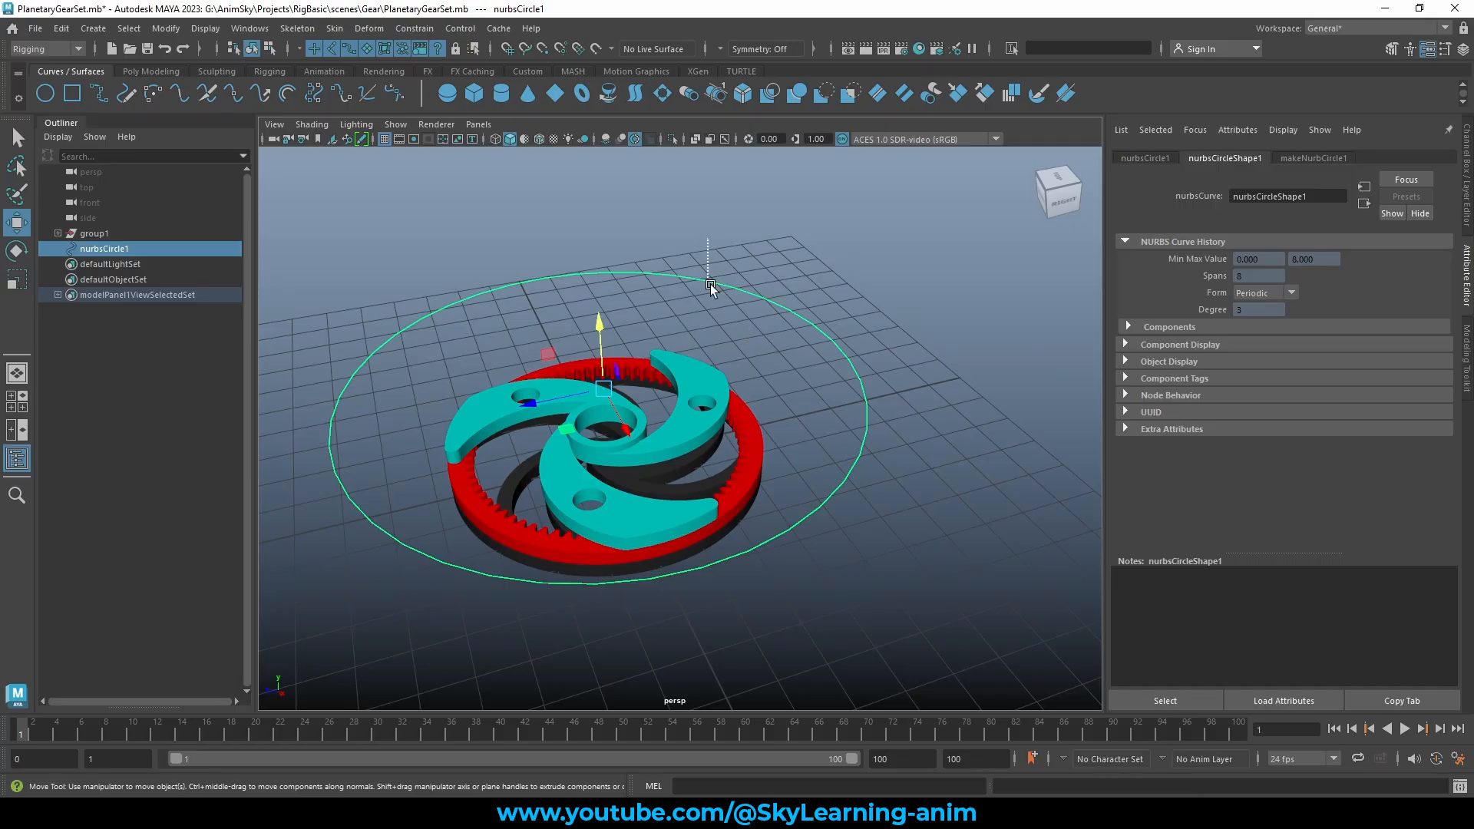
{"action": "left_click", "coordinate": [1149, 158]}
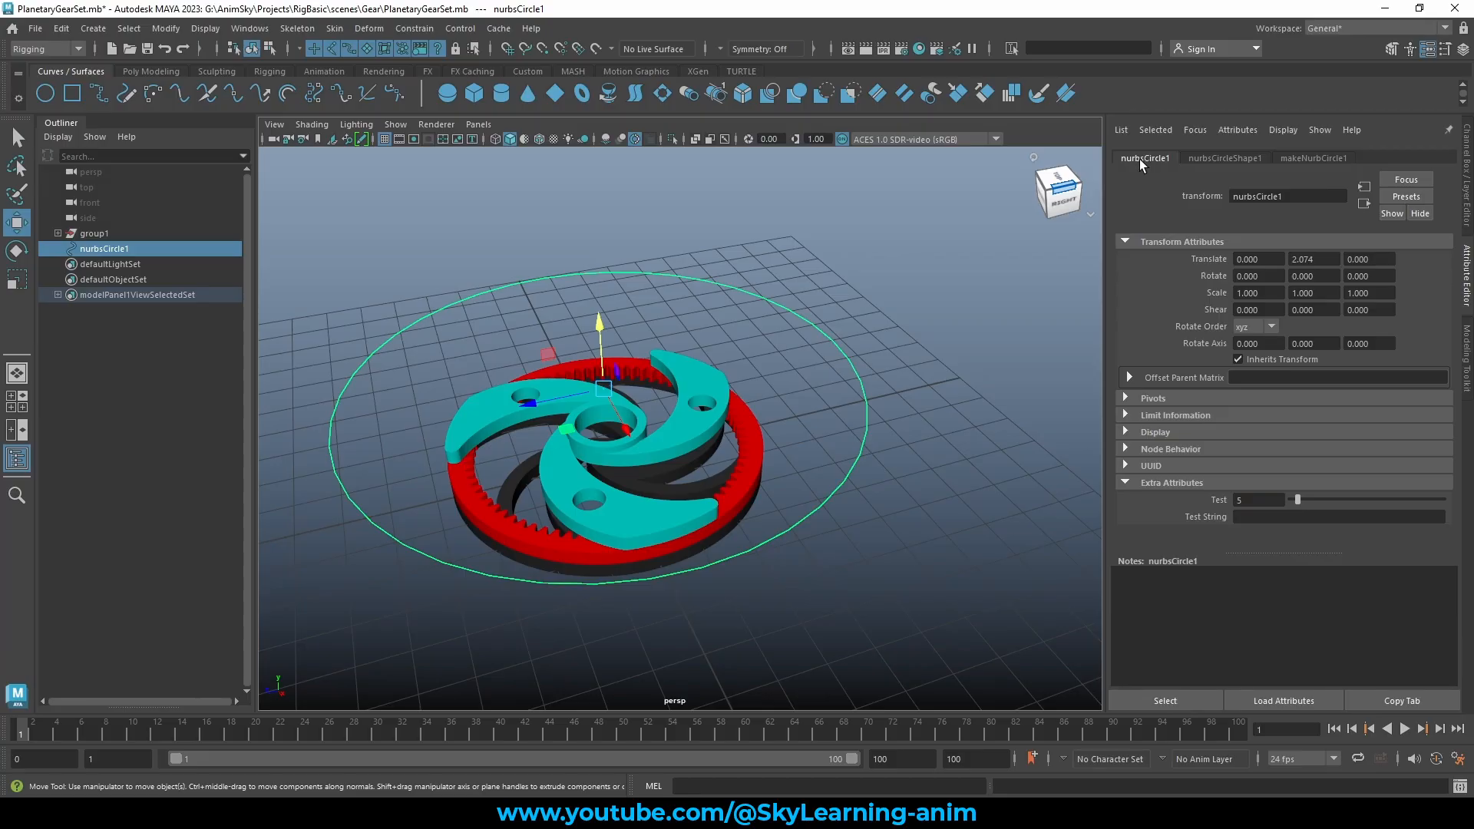
{"action": "left_click", "coordinate": [1137, 483]}
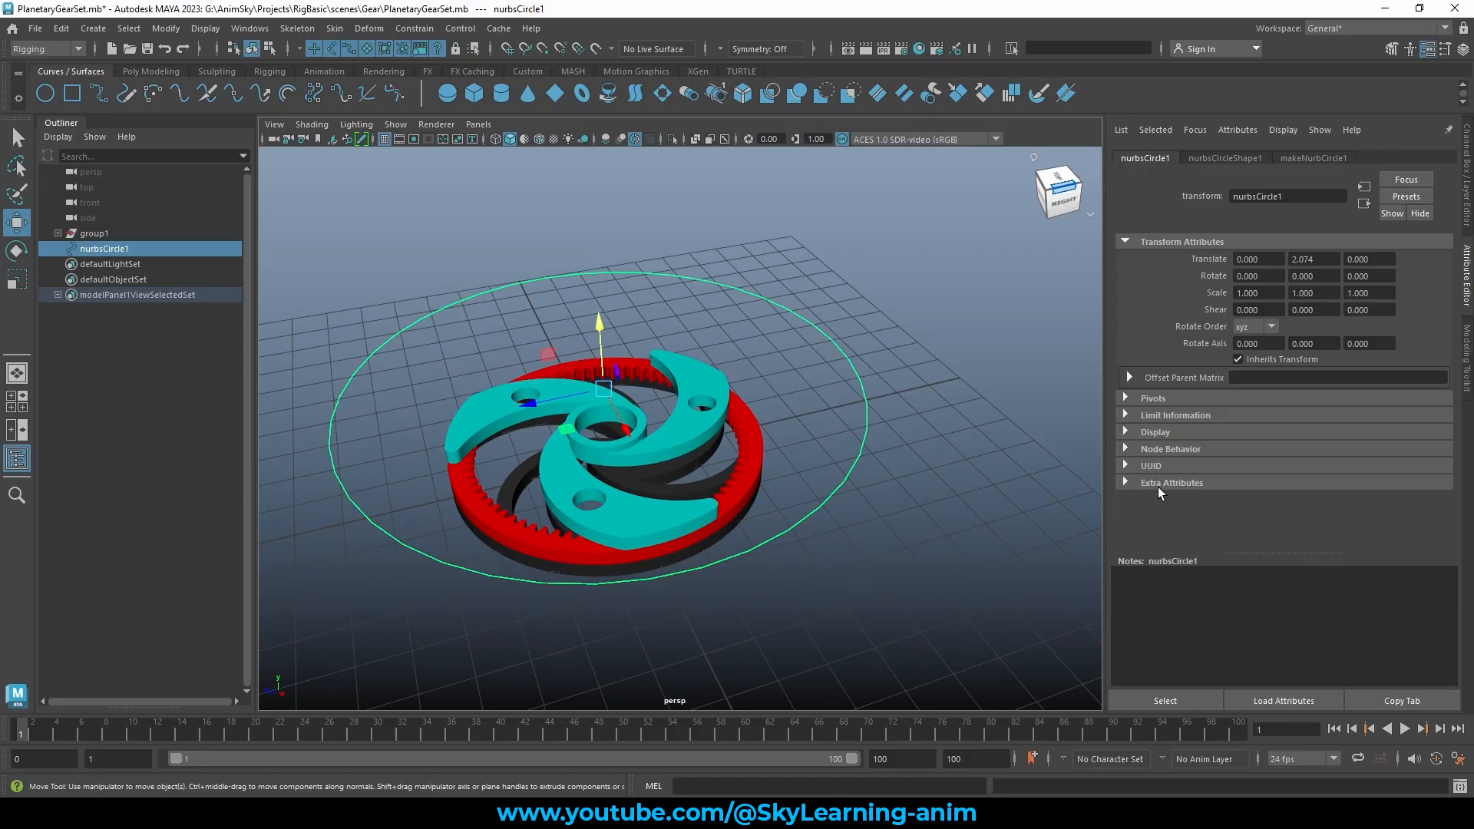
{"action": "left_click", "coordinate": [1147, 485]}
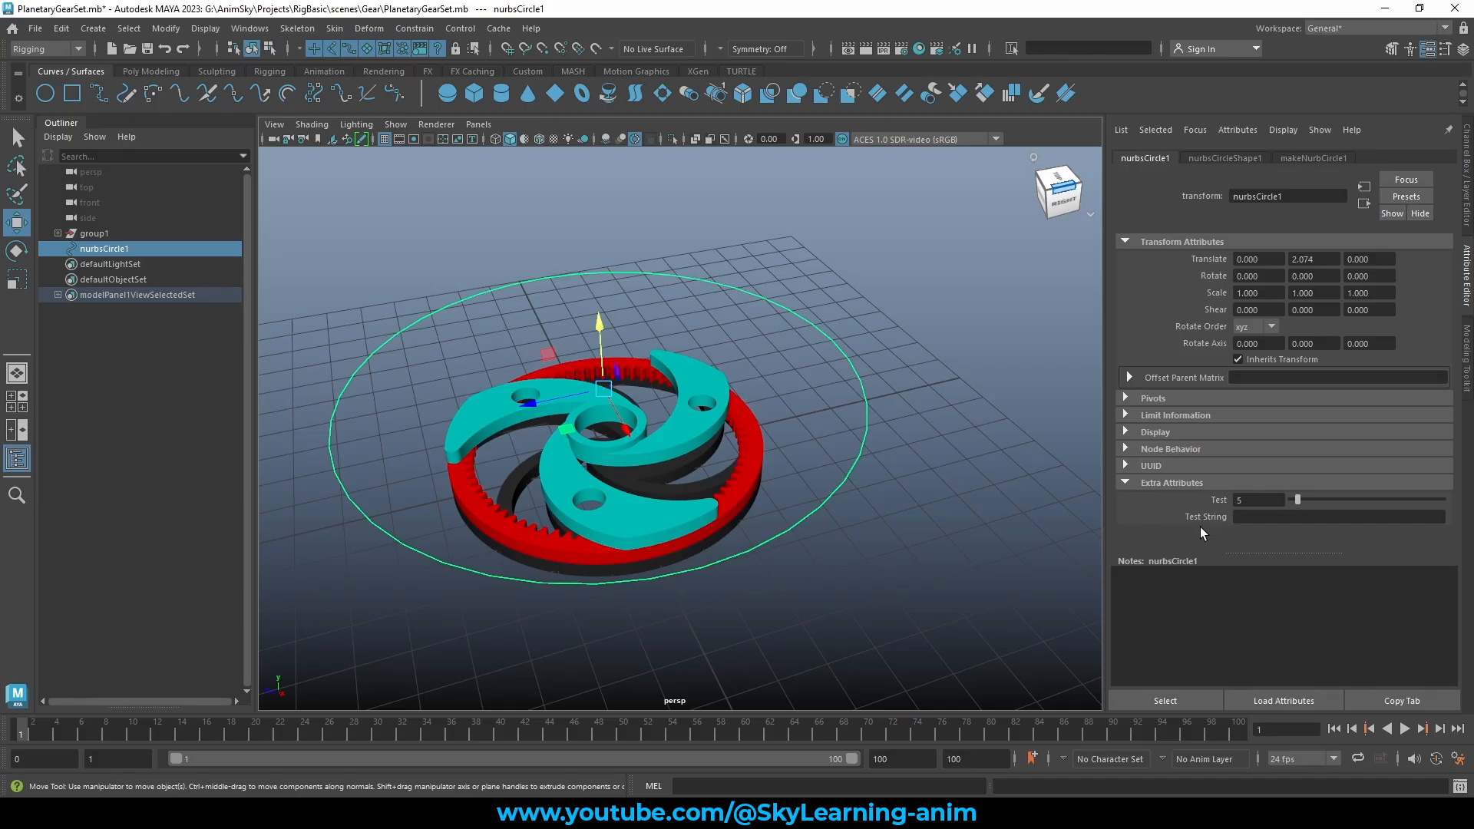
{"action": "left_click", "coordinate": [1245, 518]}
{"action": "type", "text": "my"}
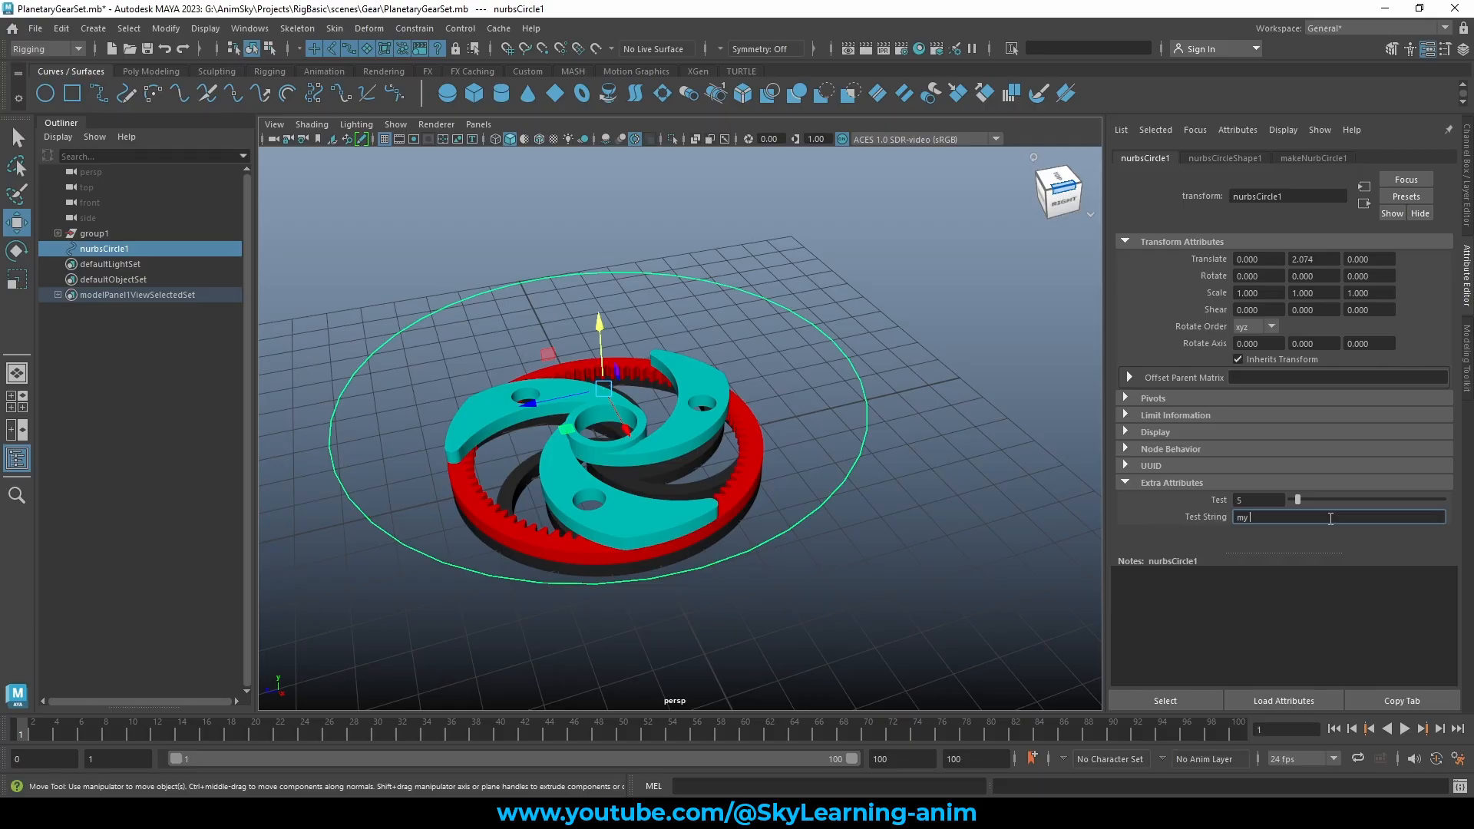
{"action": "type", "text": " test attribute"}
Slide Test down to 1, recheck Test String, and return to the Channel Box
{"action": "left_click_drag", "start_coordinate": [1297, 500], "coordinate": [1410, 500]}
{"action": "left_click_drag", "start_coordinate": [1238, 503], "coordinate": [1136, 503]}
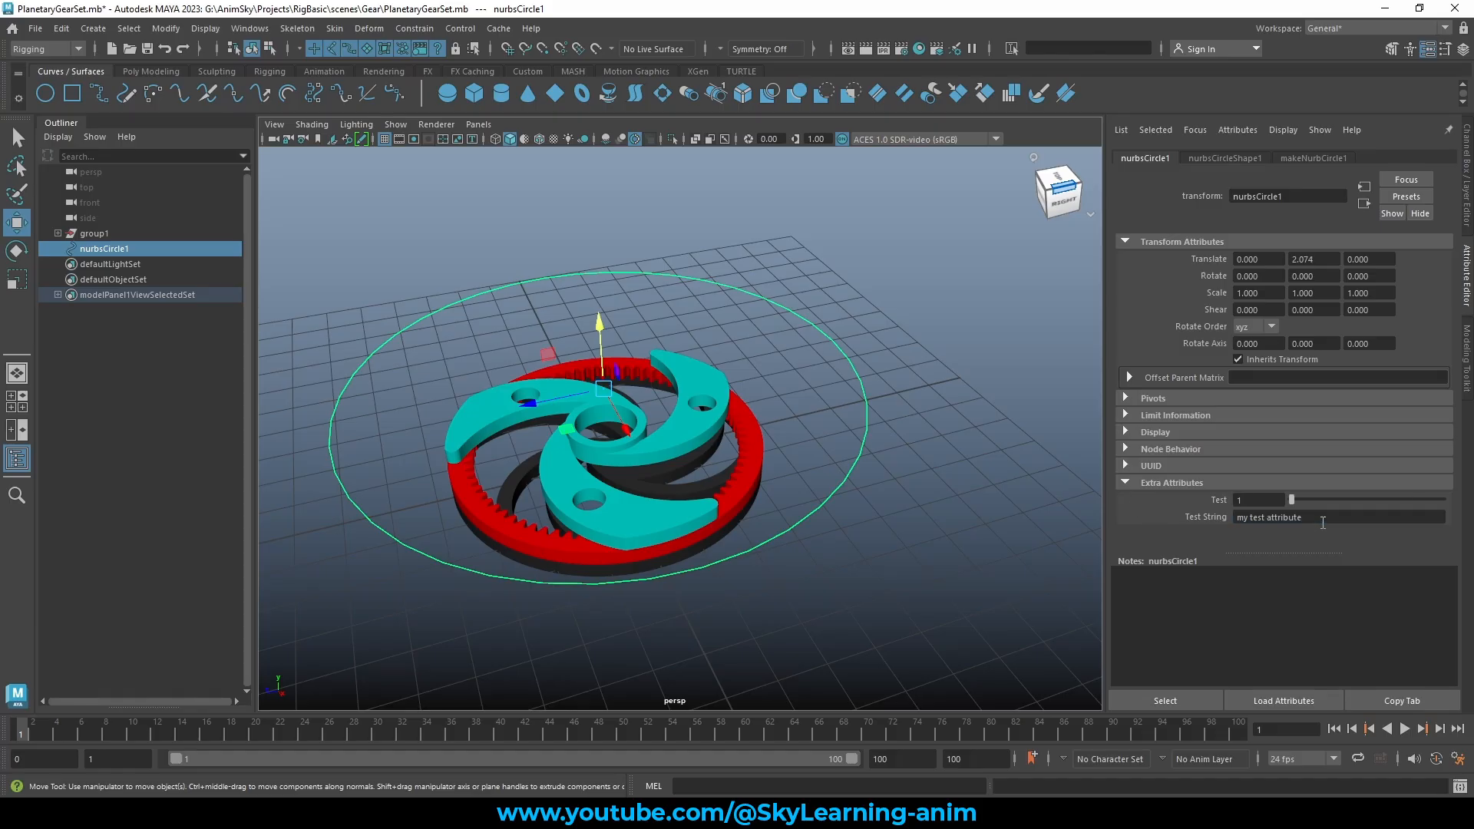
{"action": "left_click", "coordinate": [817, 285]}
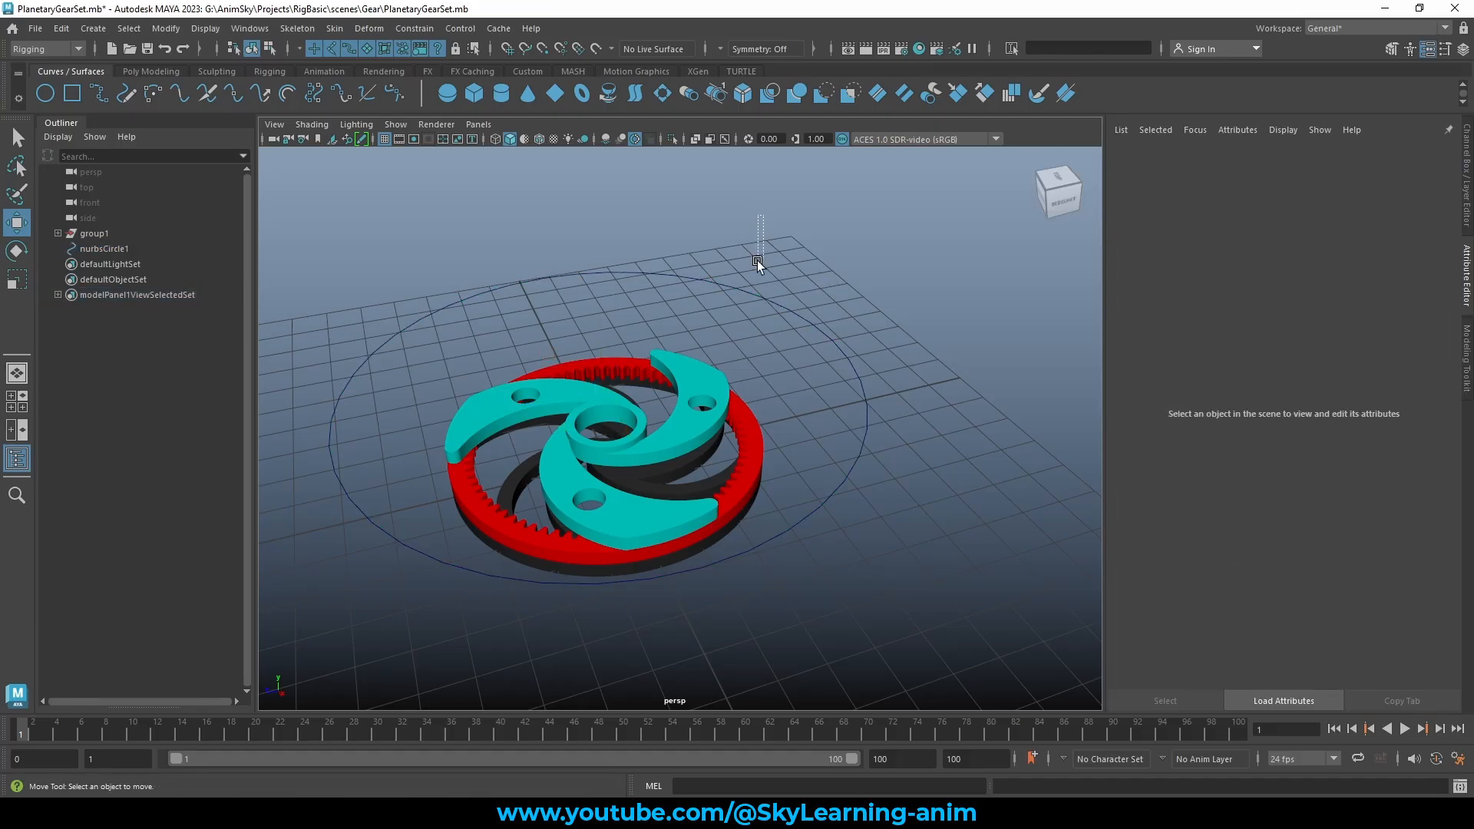
{"action": "left_click", "coordinate": [759, 305]}
{"action": "left_click", "coordinate": [1316, 517]}
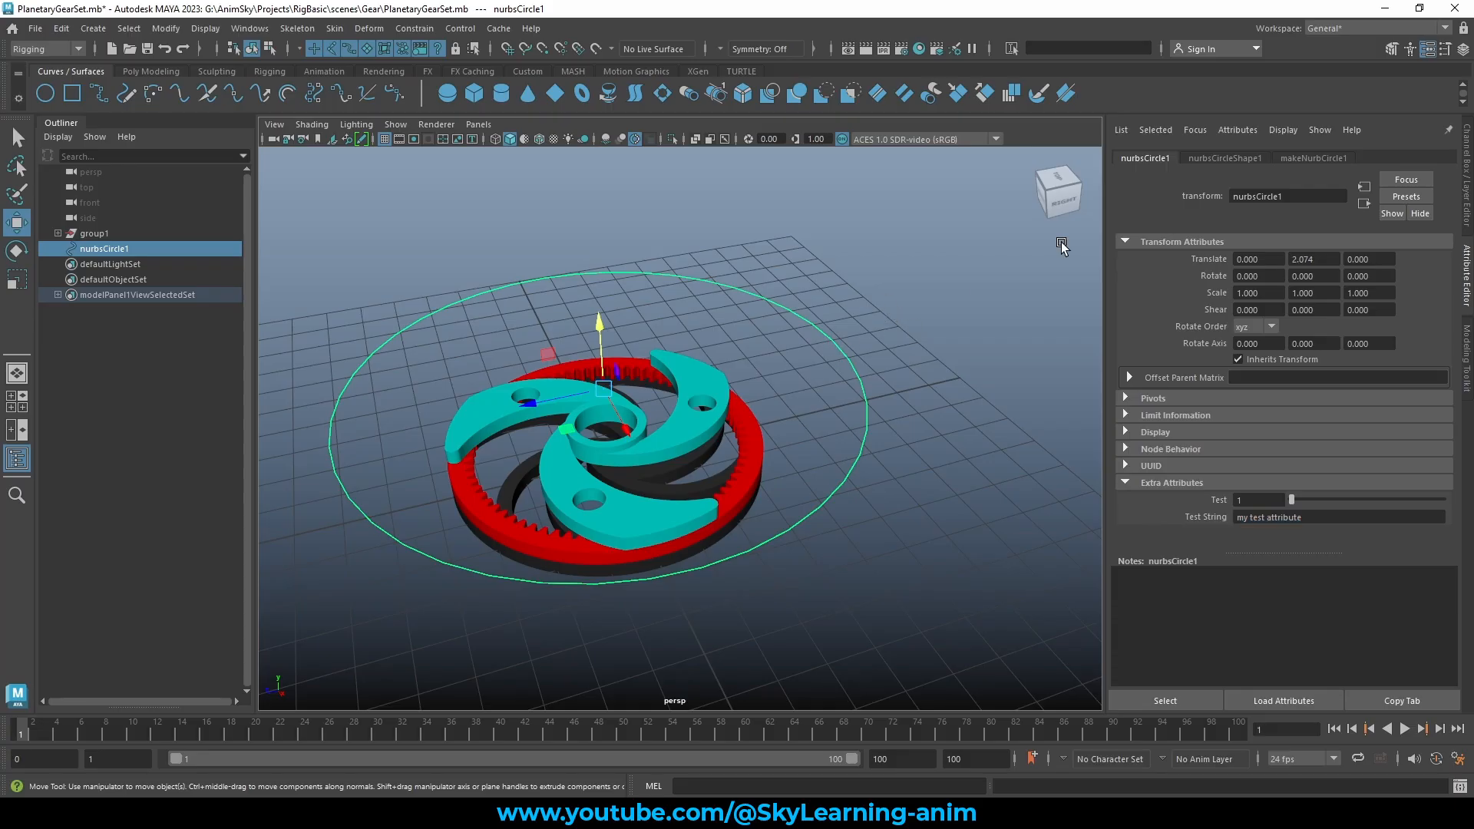
{"action": "left_click", "coordinate": [1466, 166]}
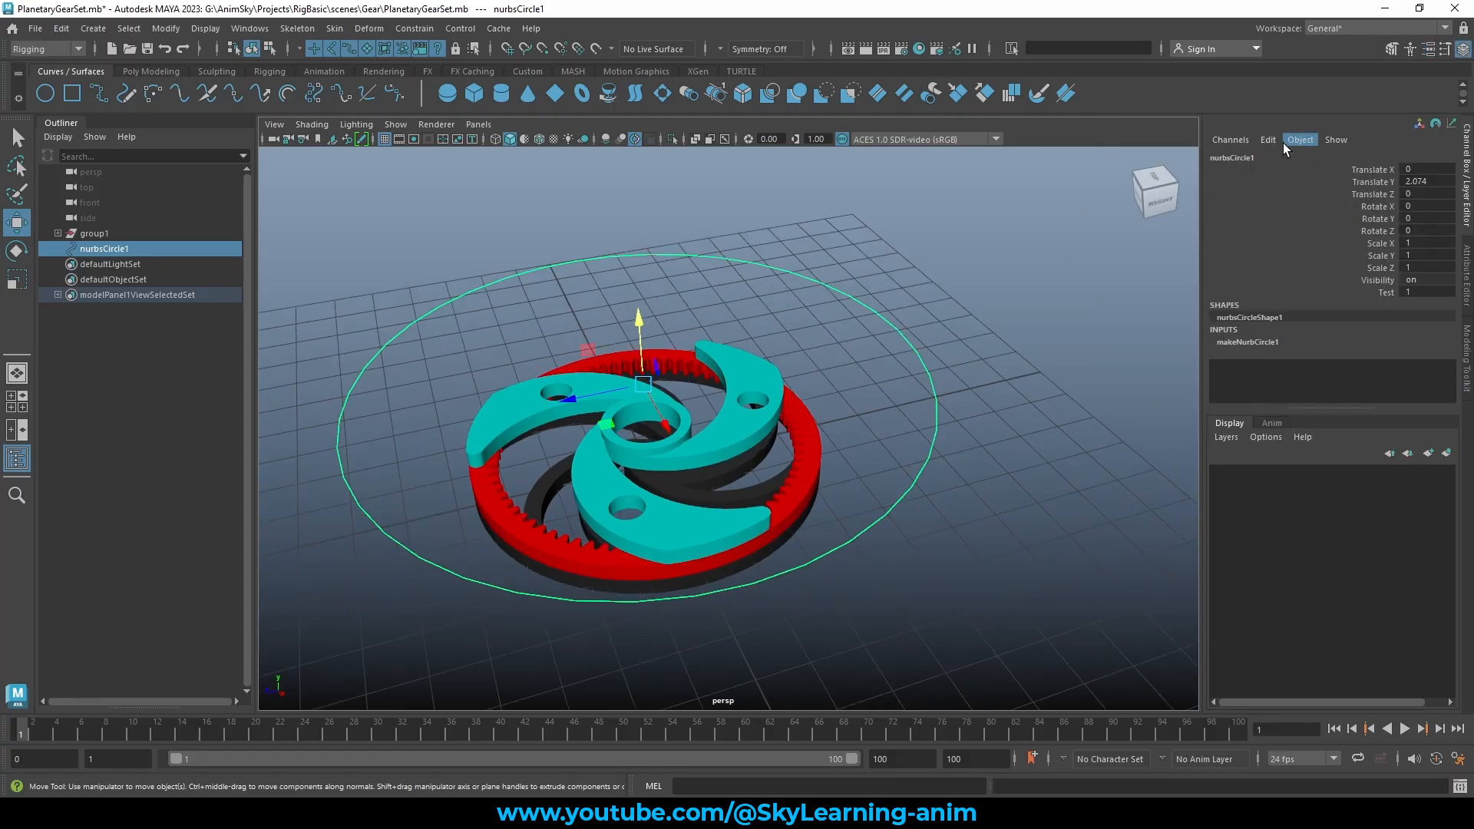
Add float attribute Testfloat with minimum 1, maximum 100 and default 2
{"action": "left_click", "coordinate": [1267, 140]}
{"action": "left_click", "coordinate": [1303, 267]}
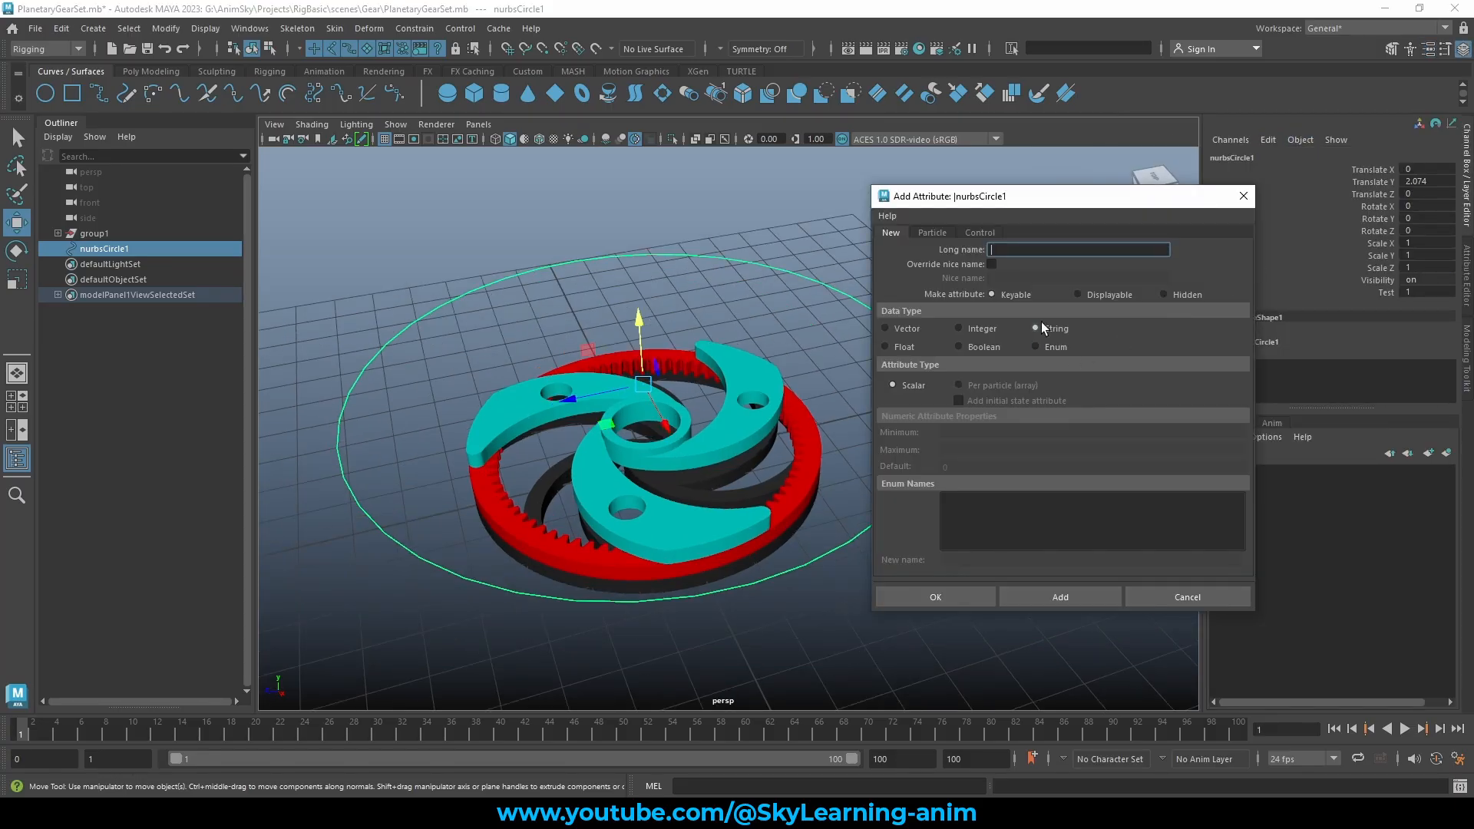
{"action": "left_click", "coordinate": [902, 352]}
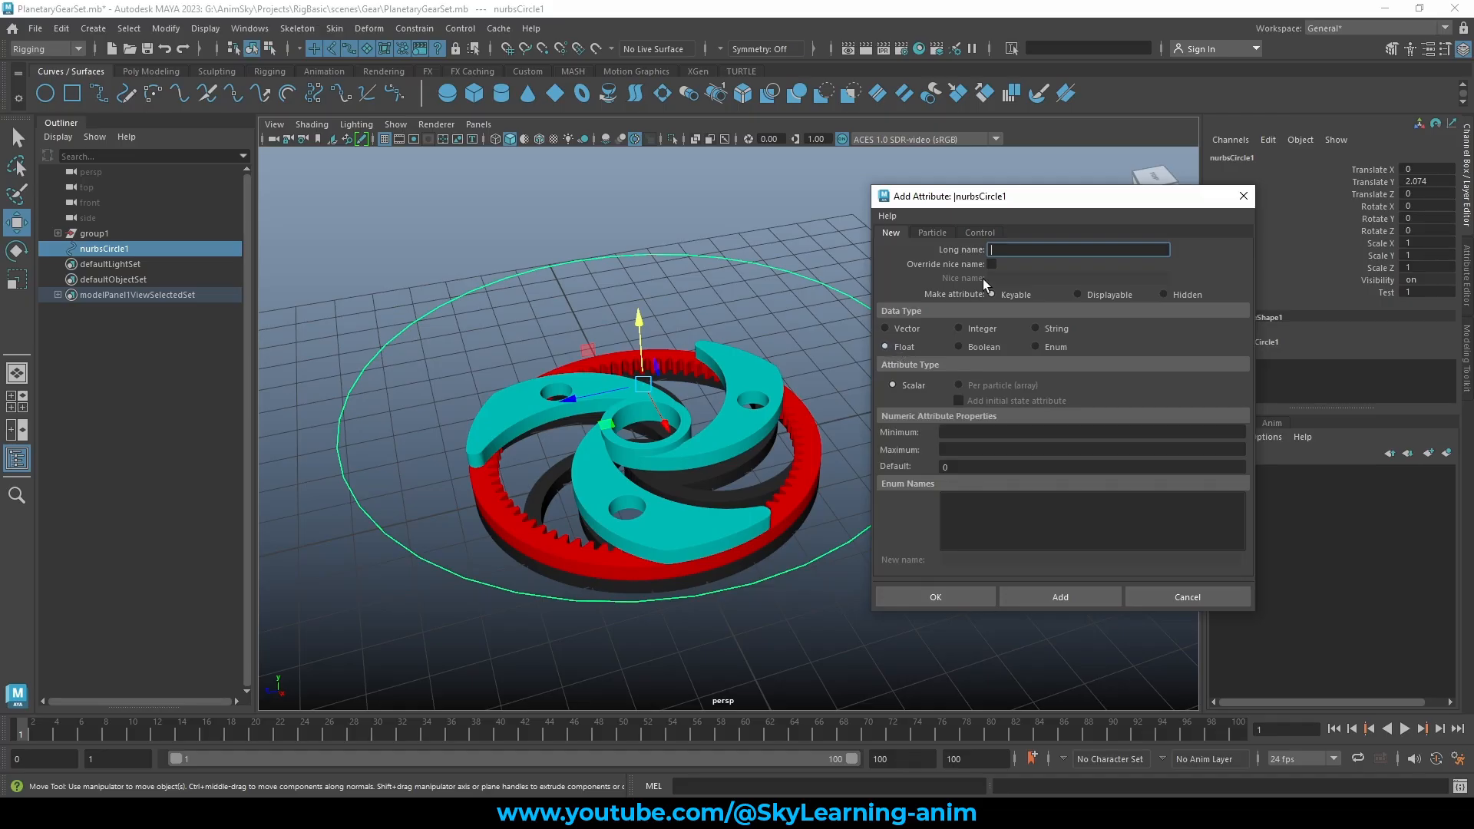
{"action": "left_click", "coordinate": [1024, 249]}
{"action": "type", "text": "Testfloat"}
{"action": "left_click", "coordinate": [970, 432]}
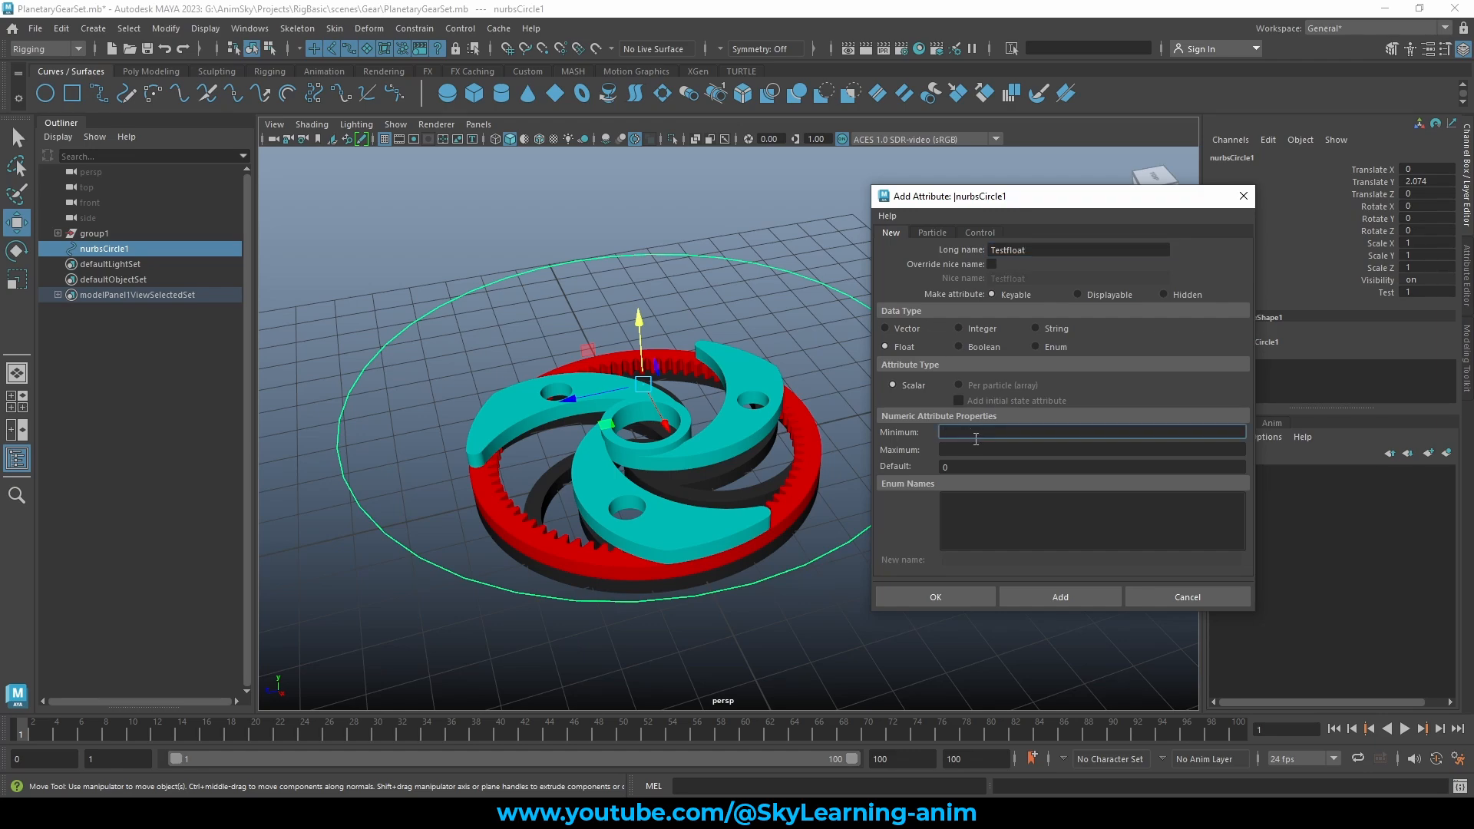
{"action": "left_click", "coordinate": [959, 448]}
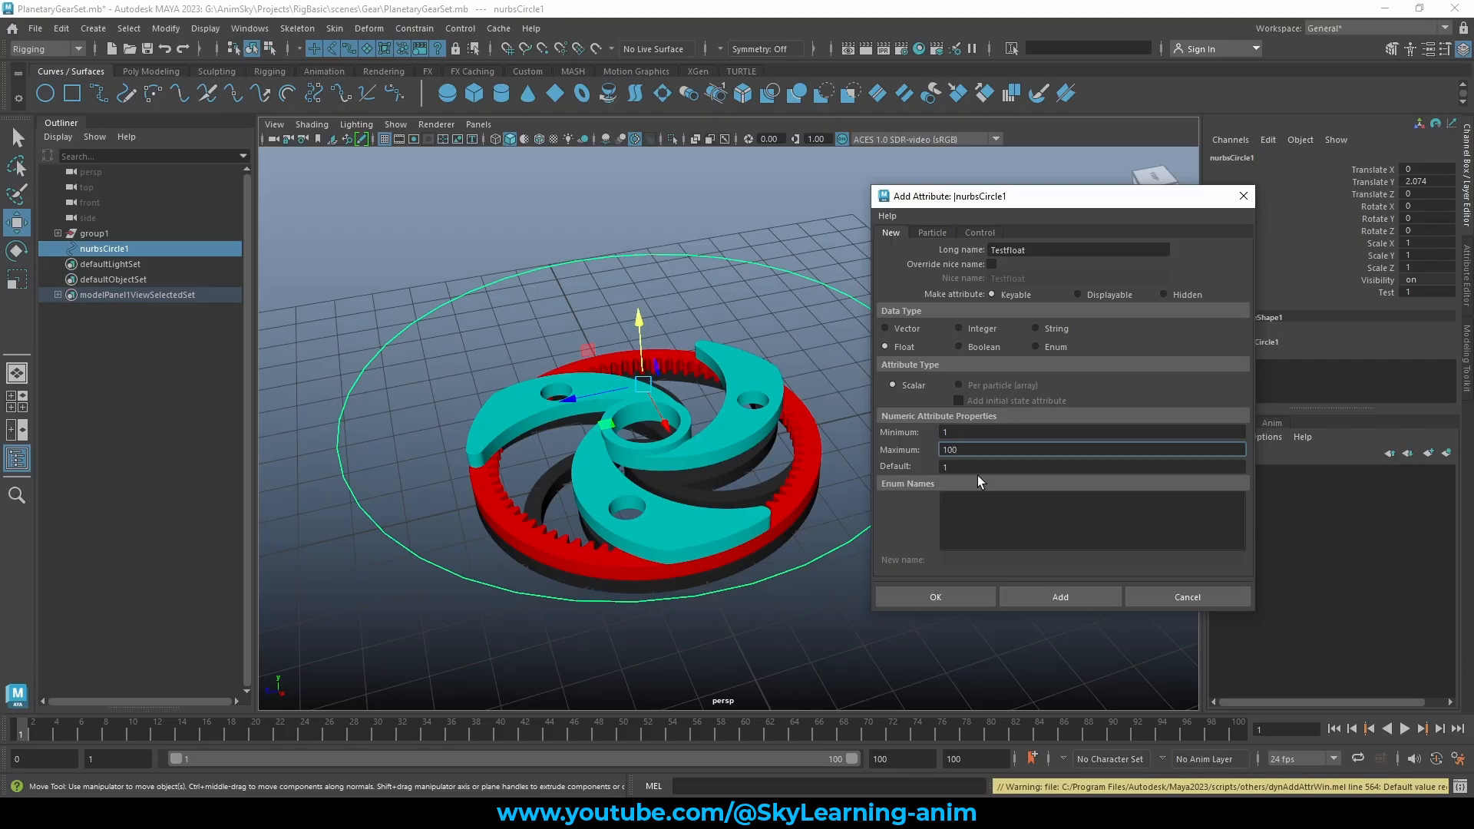
{"action": "key", "text": "Tab"}
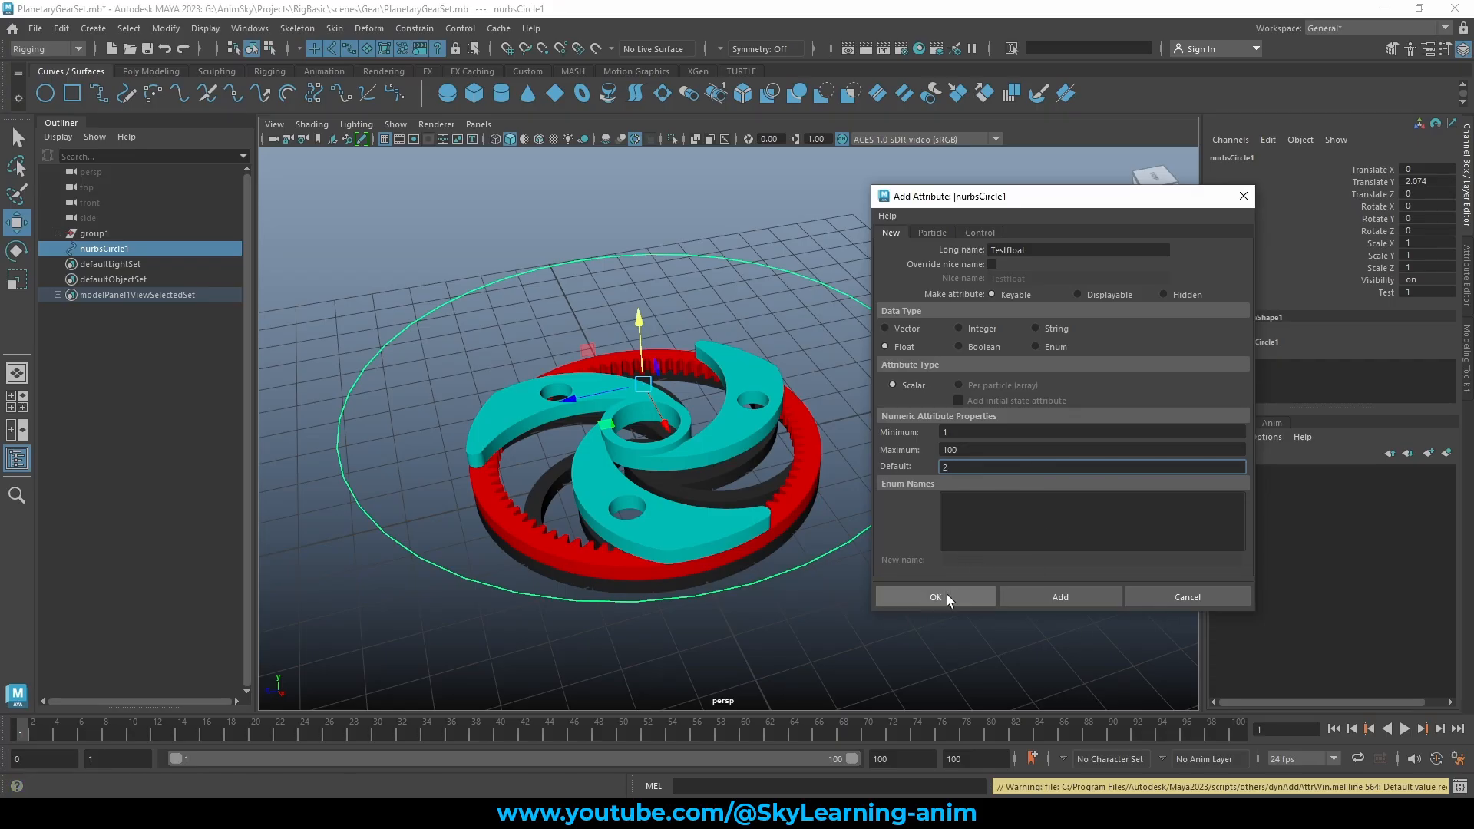
{"action": "left_click", "coordinate": [918, 593]}
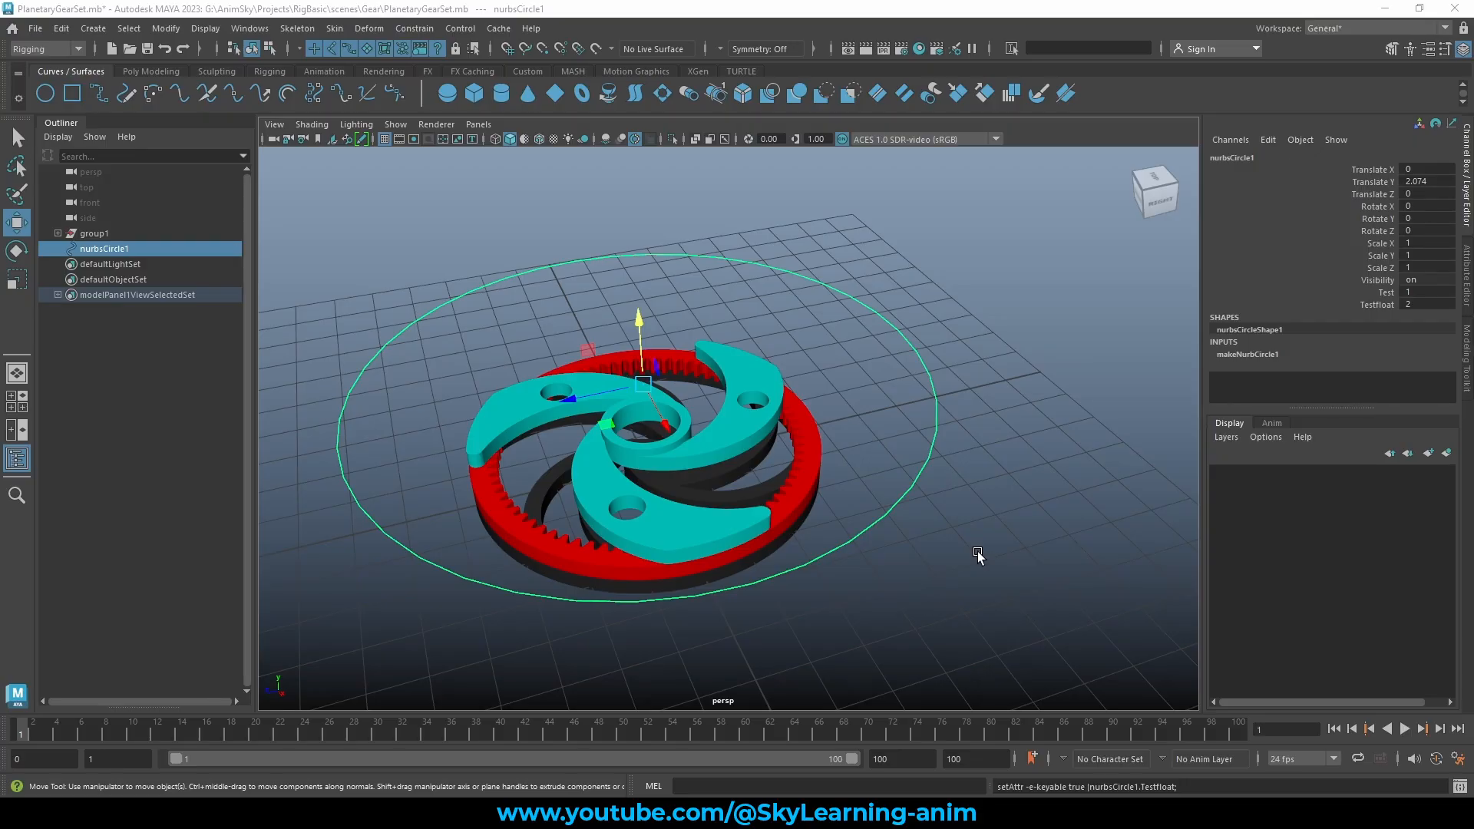
Slide Testfloat down to 1 and back up with the virtual slider
{"action": "left_click", "coordinate": [1379, 304]}
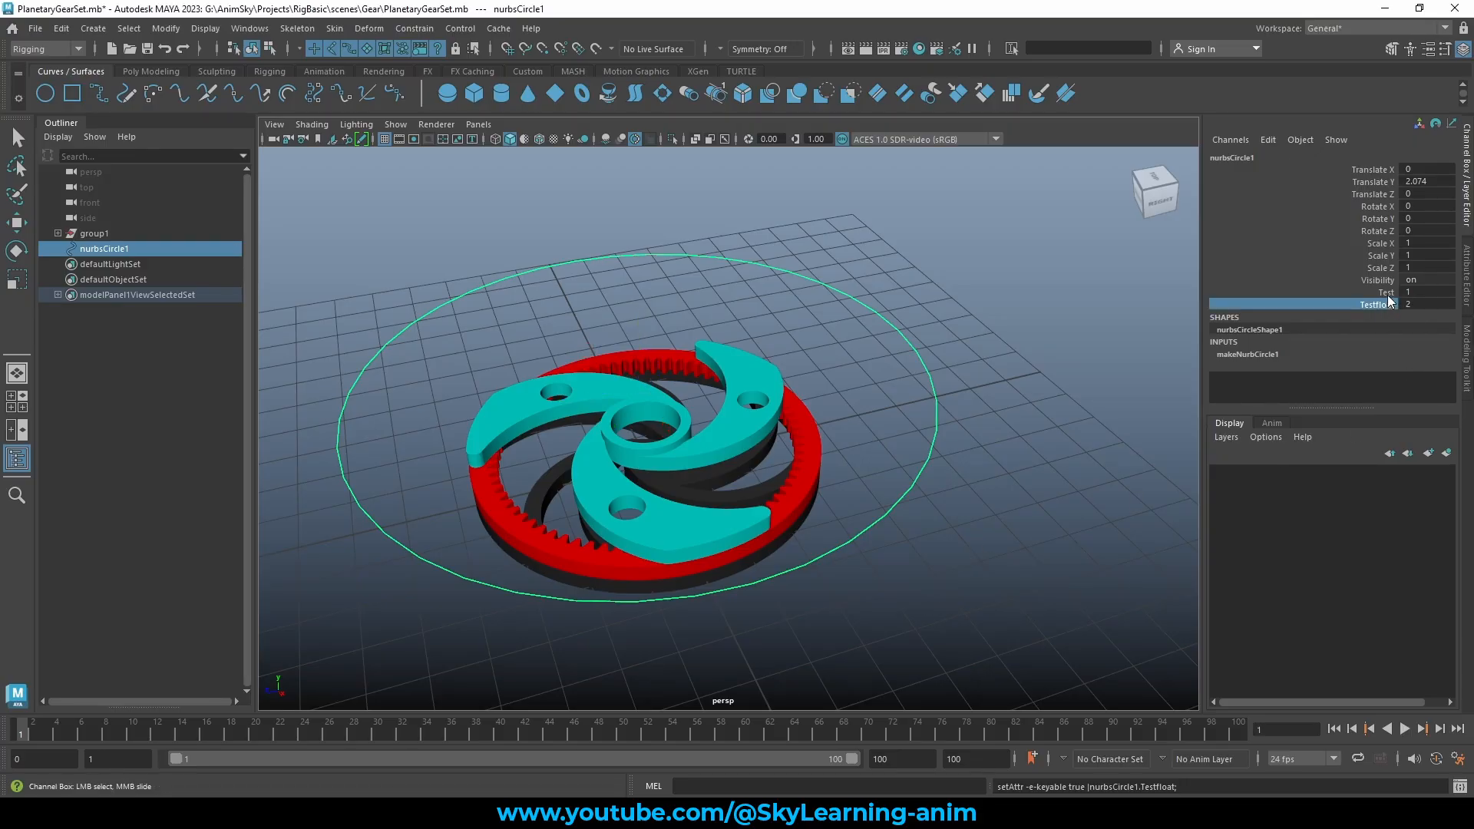
{"action": "left_click", "coordinate": [1388, 292]}
{"action": "left_click", "coordinate": [1386, 305]}
{"action": "middle_click_drag", "start_coordinate": [1113, 287], "coordinate": [1450, 328]}
{"action": "left_click", "coordinate": [1386, 293]}
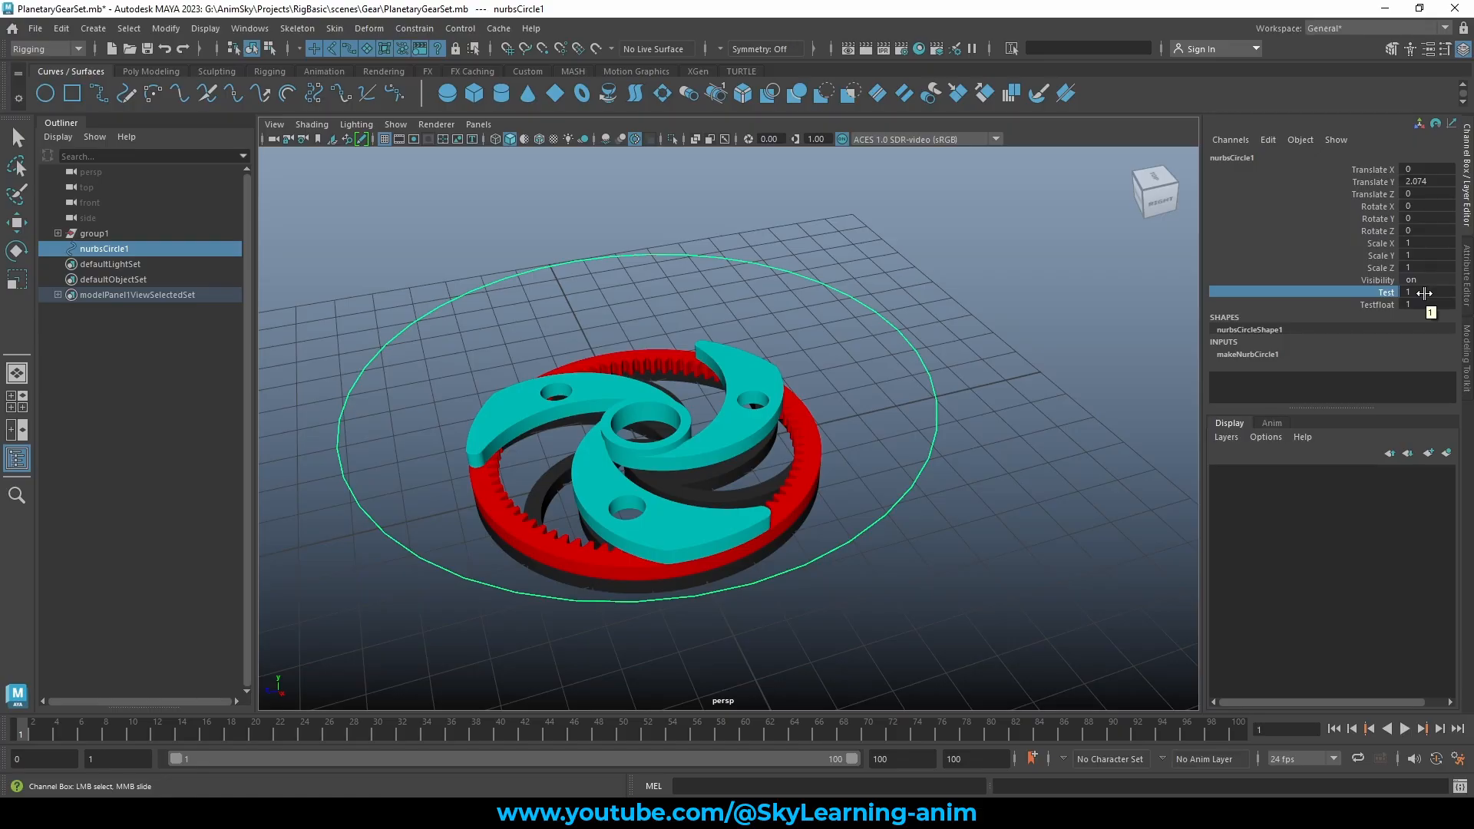
{"action": "left_click", "coordinate": [1380, 305]}
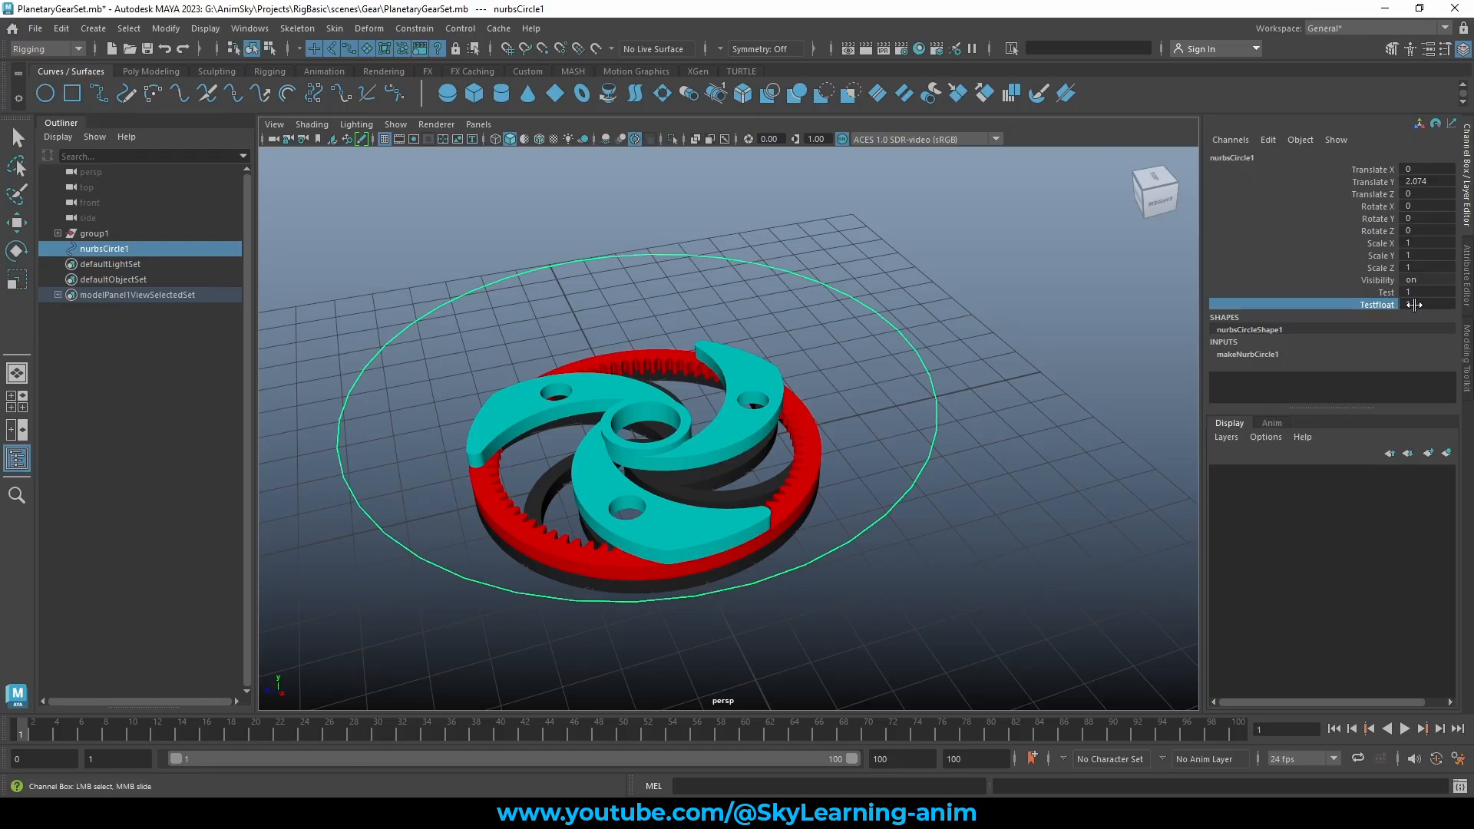
{"action": "double_click", "coordinate": [1407, 305]}
{"action": "left_click", "coordinate": [1372, 305]}
{"action": "middle_click_drag", "start_coordinate": [1096, 296], "coordinate": [1412, 302]}
Slide the Test value up to 40, discarding a mistyped entry
{"action": "left_click", "coordinate": [1388, 292]}
{"action": "middle_click_drag", "start_coordinate": [998, 316], "coordinate": [1421, 297]}
{"action": "left_click_drag", "start_coordinate": [1421, 298], "coordinate": [1434, 296]}
{"action": "left_click", "coordinate": [1435, 296]}
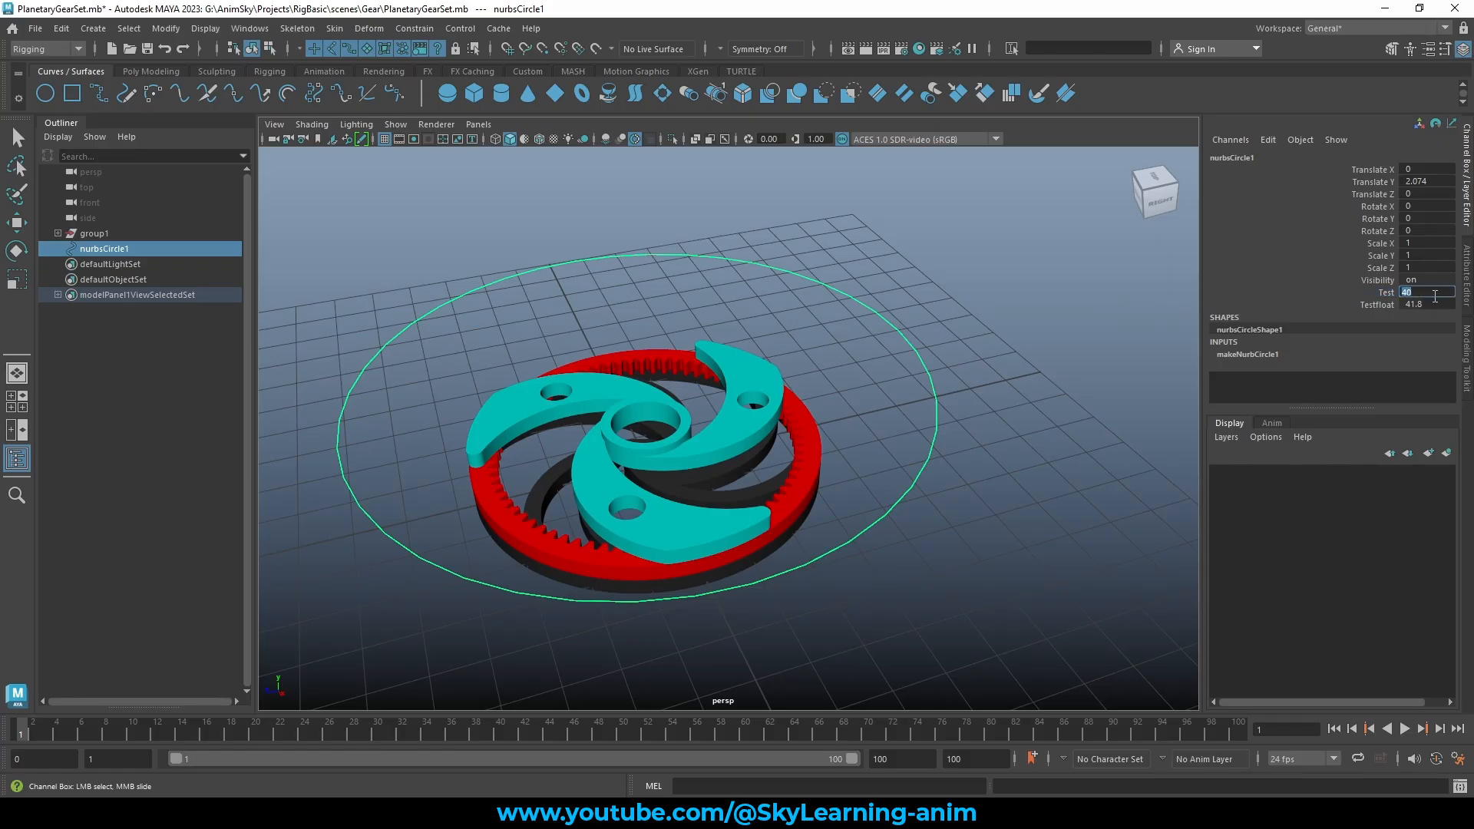
{"action": "type", "text": "50.5"}
{"action": "key", "text": "ctrl+z"}
Type a new Testfloat value so it reads 50.5, then reselect the Test channel
{"action": "left_click", "coordinate": [1426, 305]}
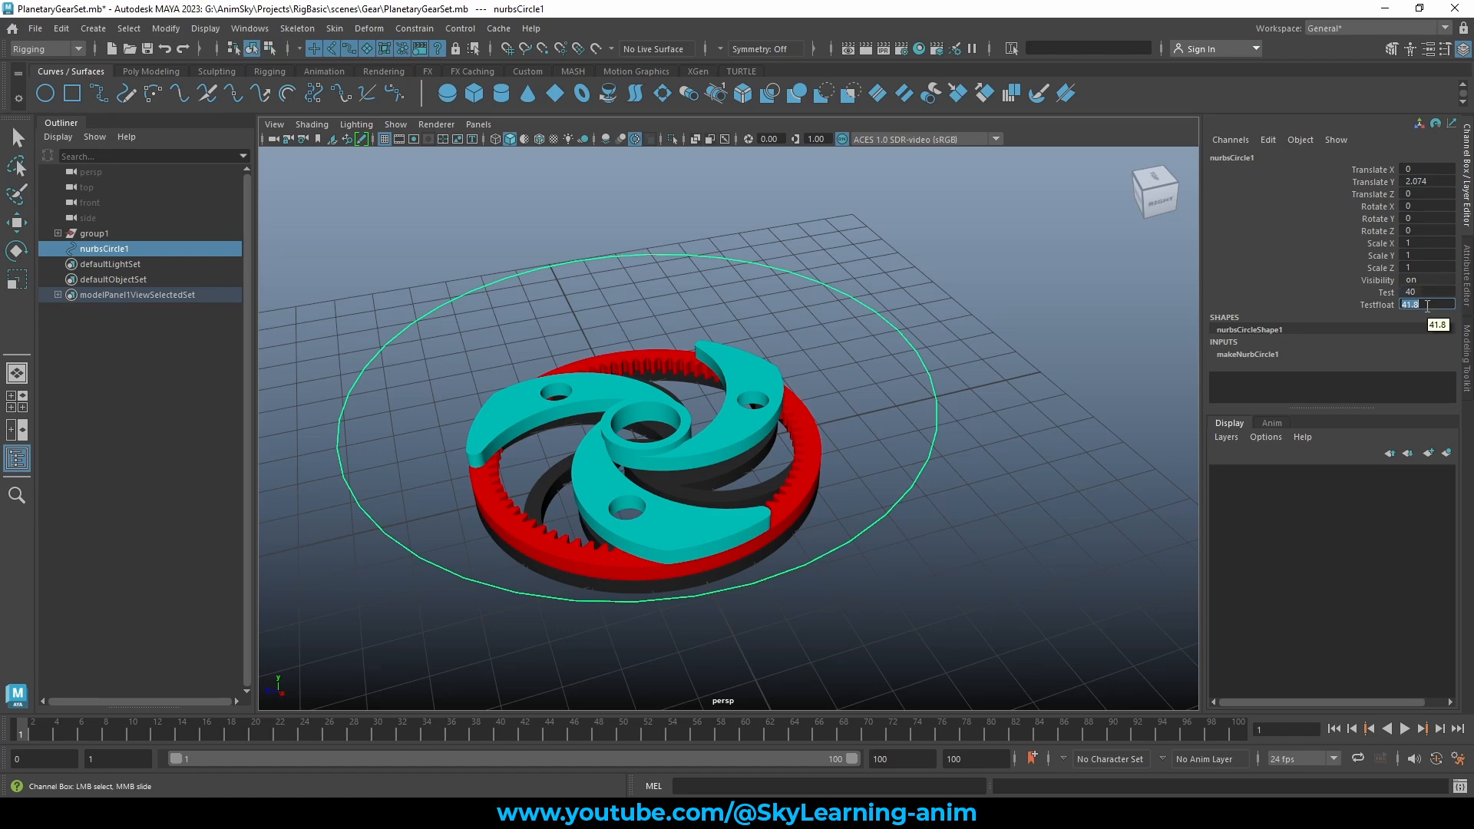
{"action": "type", "text": "50.5"}
{"action": "key", "text": "Return"}
{"action": "left_click", "coordinate": [1378, 305]}
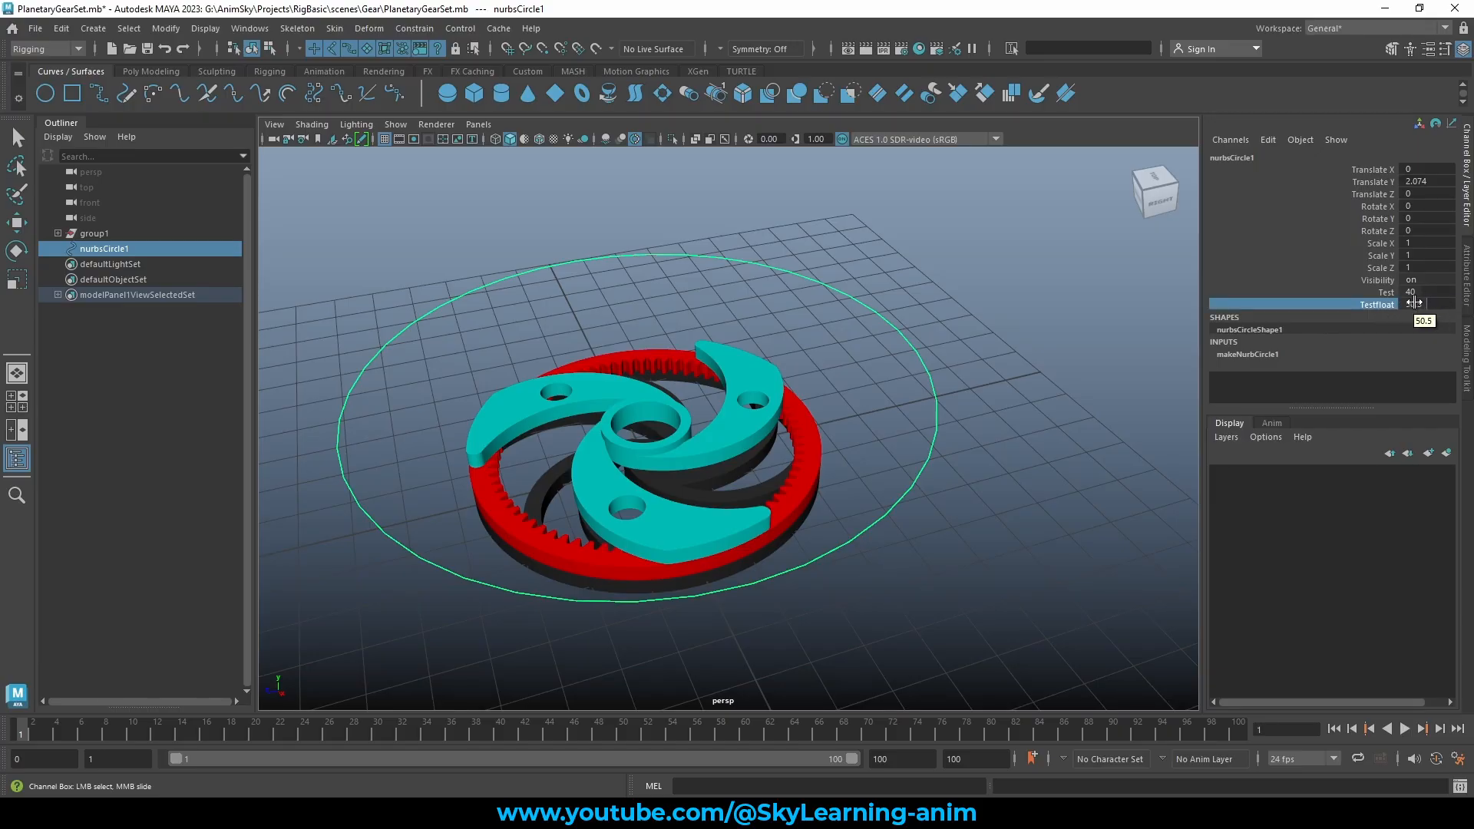
{"action": "left_click", "coordinate": [1387, 293]}
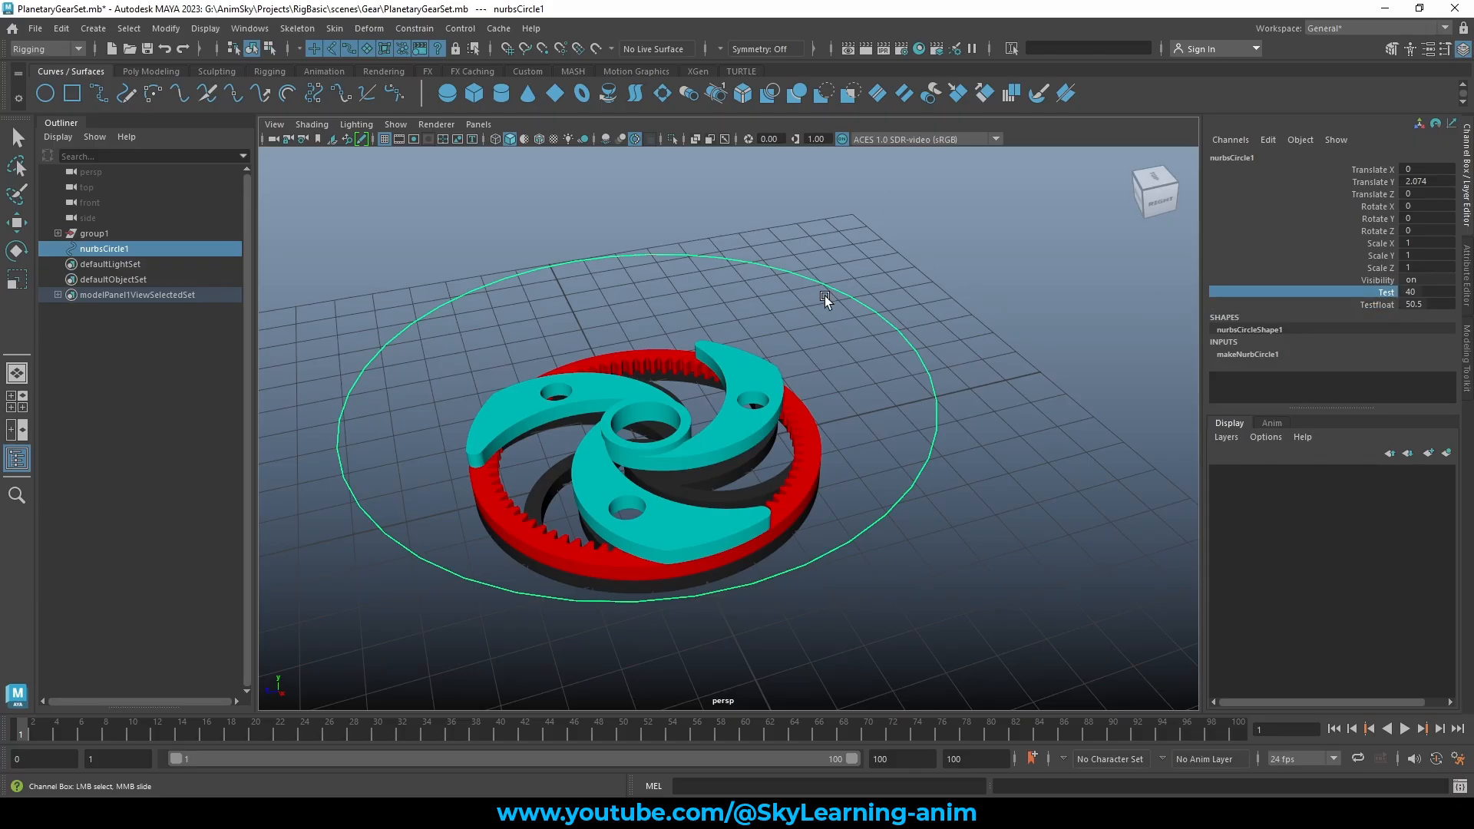
{"action": "left_click", "coordinate": [1267, 140]}
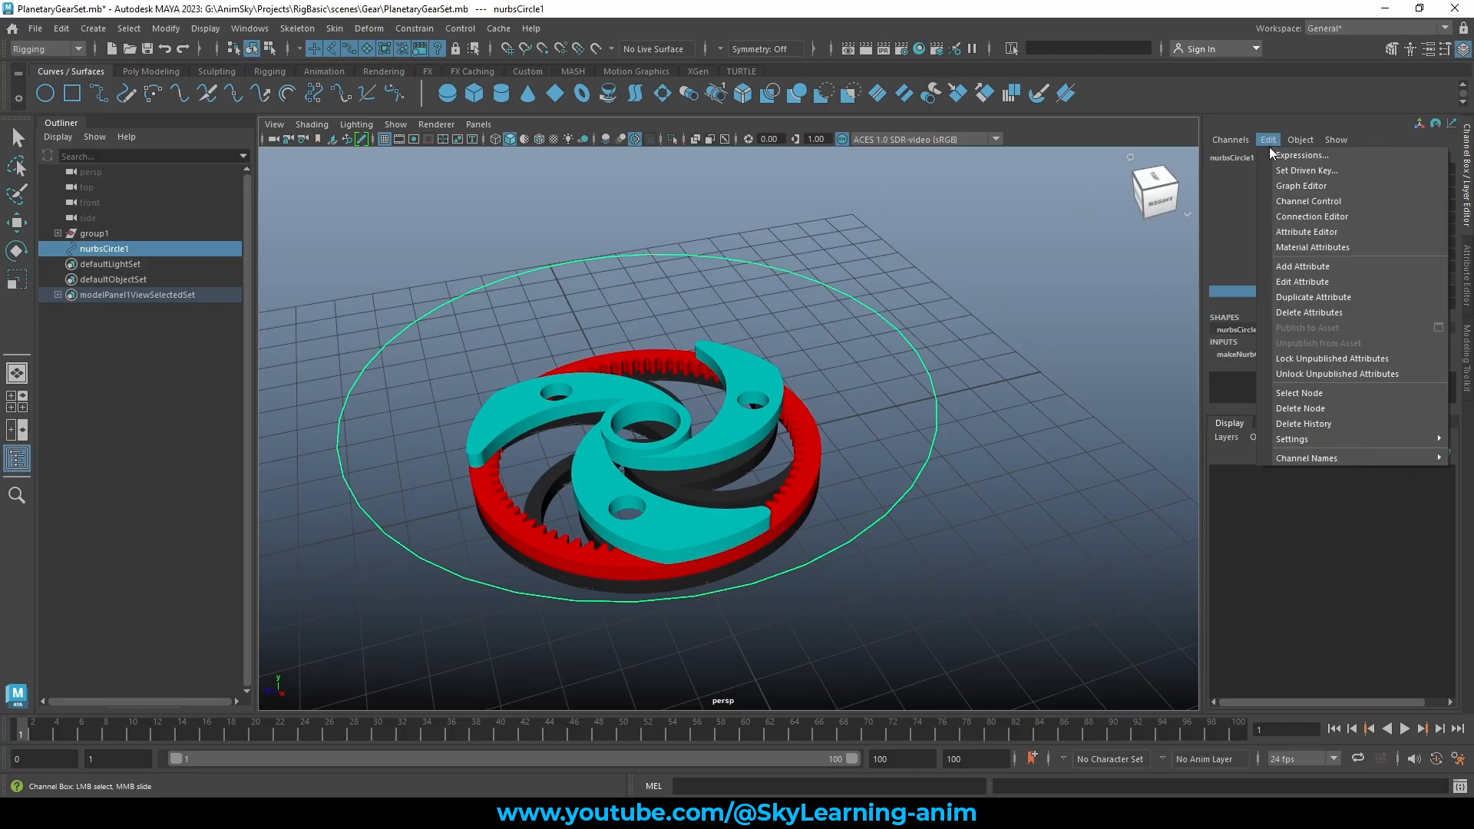
Reselect nurbsCircle1 and add a Boolean attribute named Testboolean, defaulting to off
{"action": "left_click", "coordinate": [891, 293]}
{"action": "key", "text": "w"}
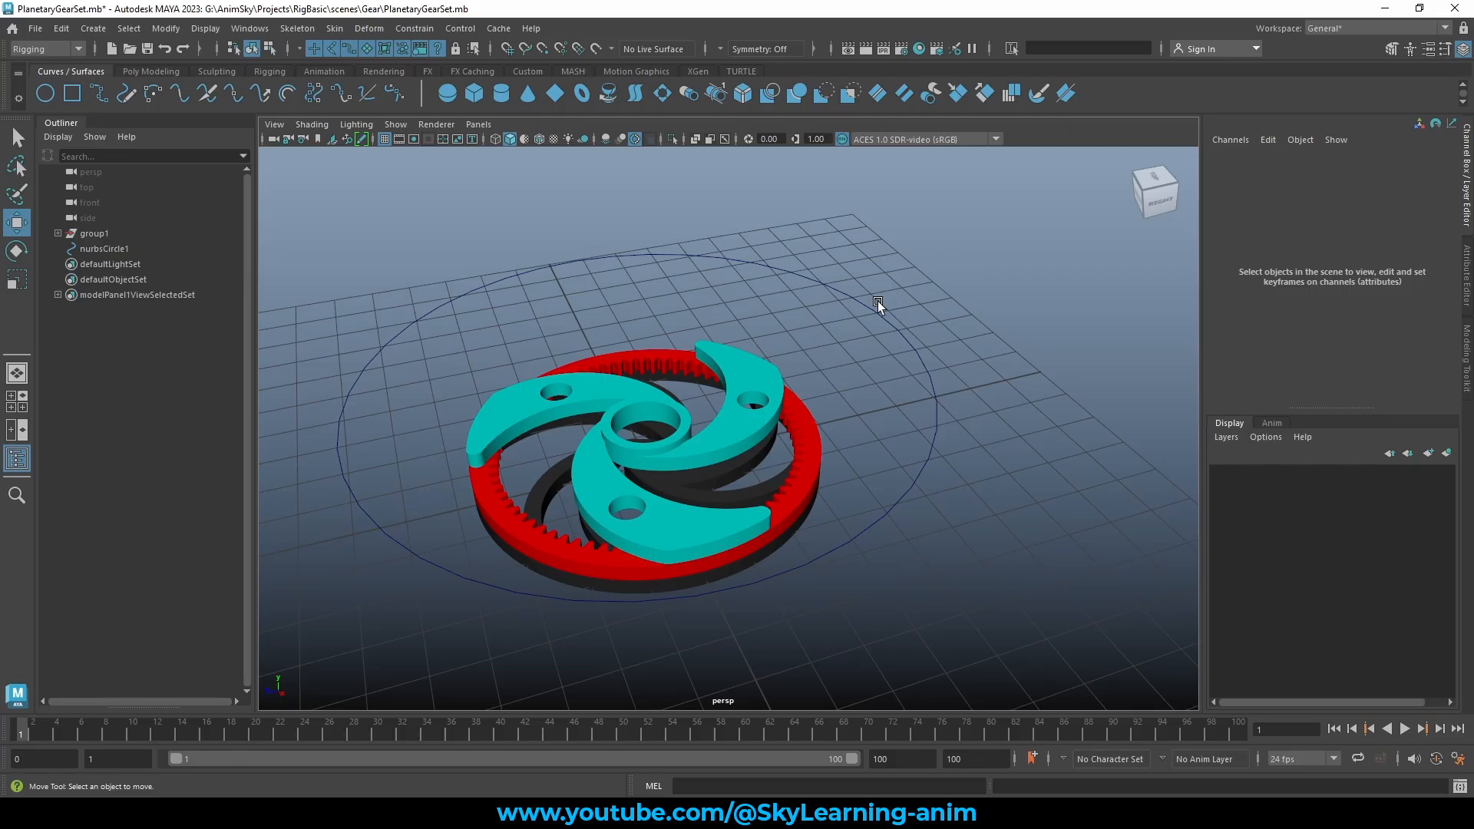
{"action": "left_click_drag", "start_coordinate": [849, 322], "coordinate": [983, 237]}
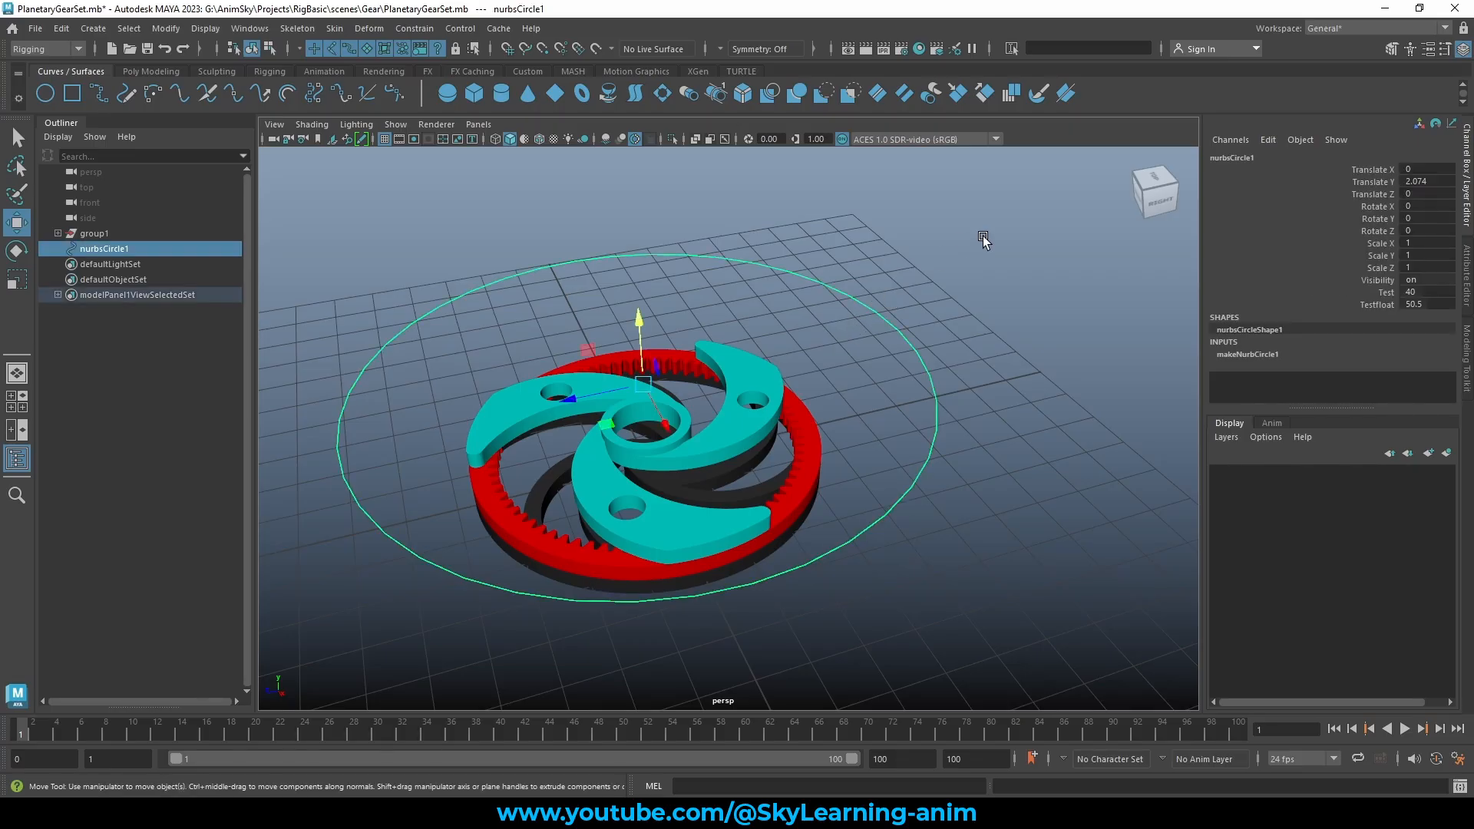
{"action": "left_click", "coordinate": [1267, 140]}
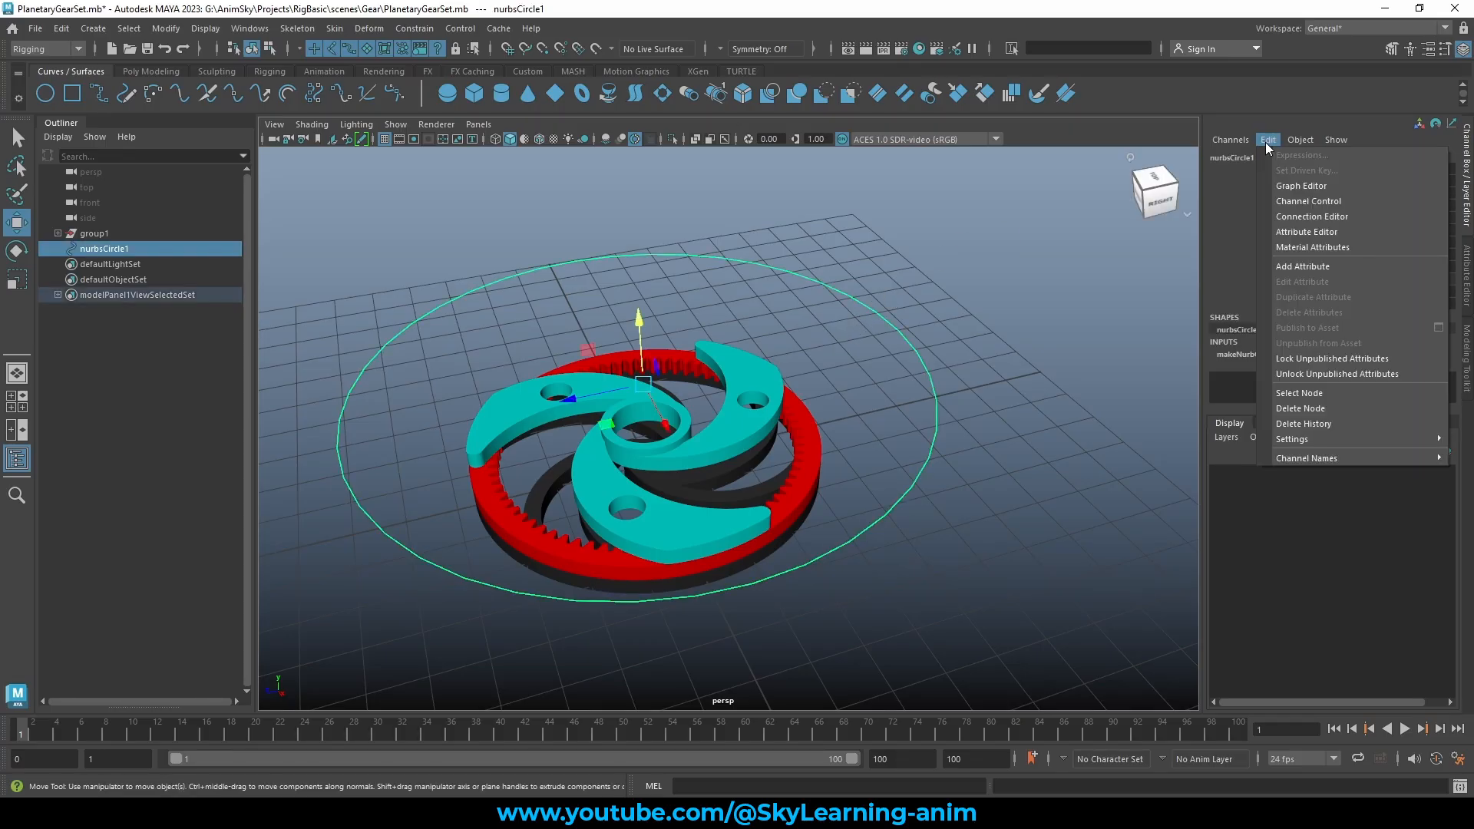
{"action": "left_click", "coordinate": [1313, 267]}
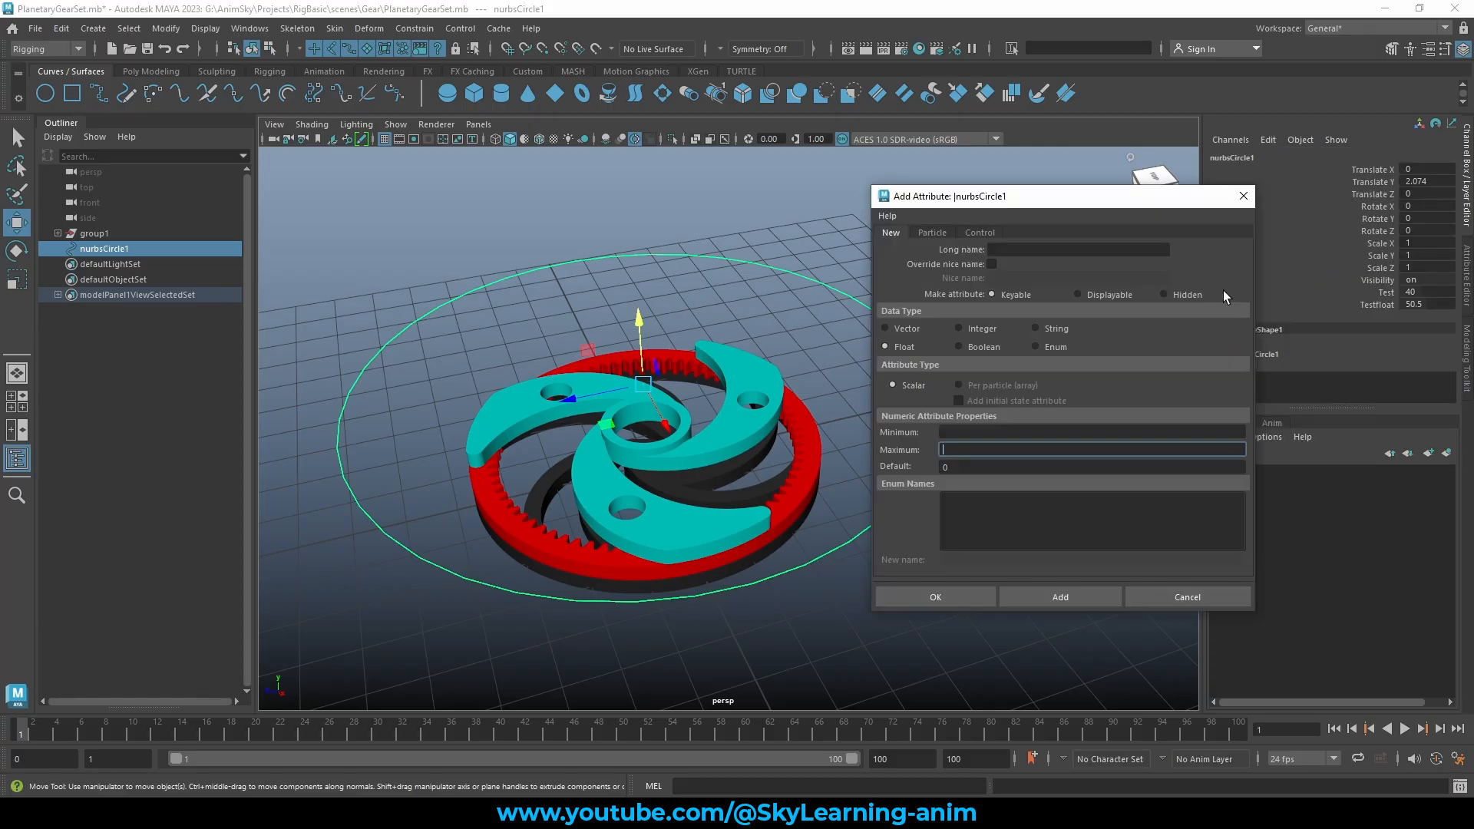
{"action": "left_click_drag", "start_coordinate": [949, 198], "coordinate": [941, 183]}
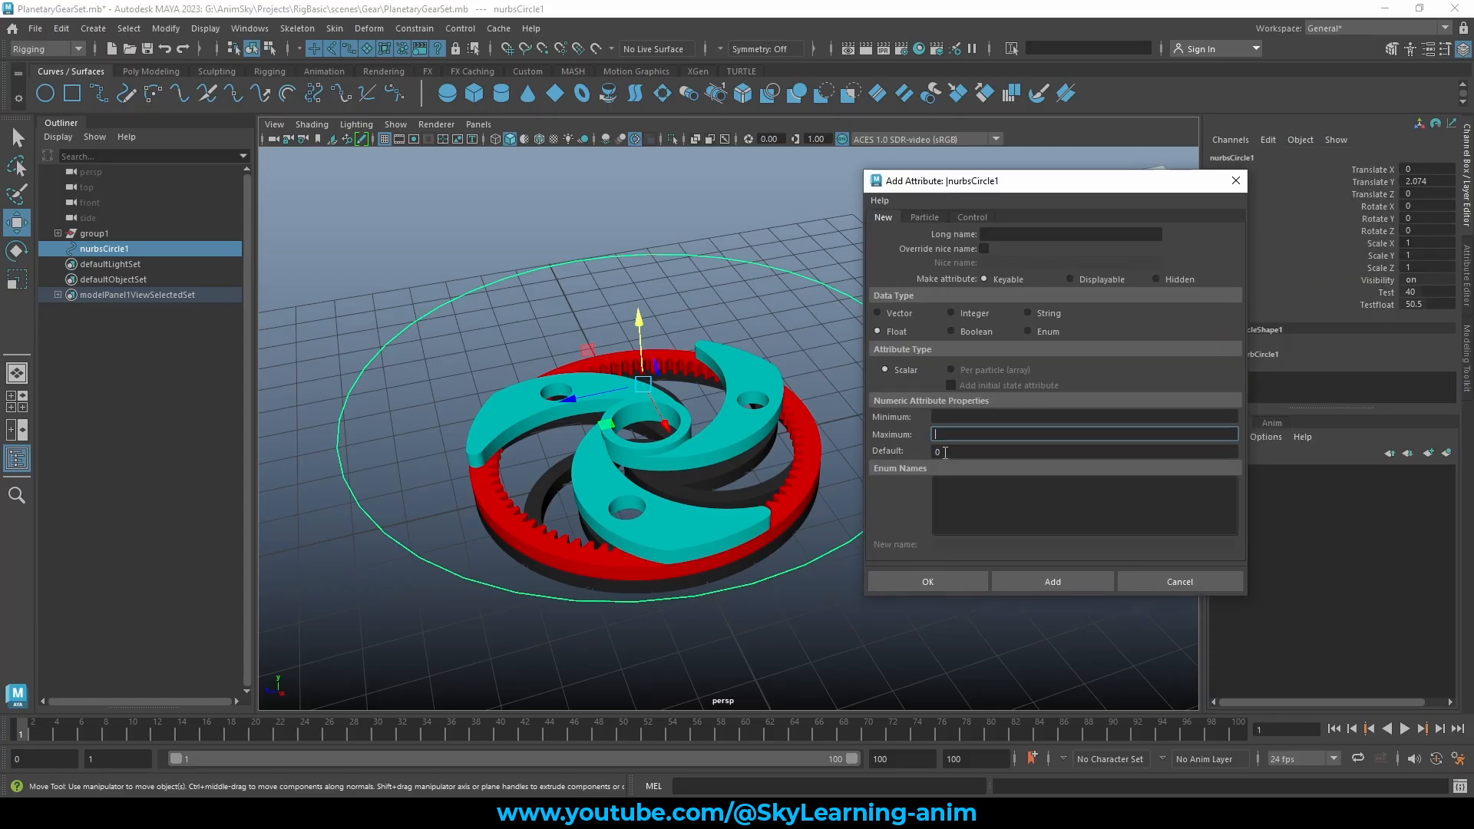
{"action": "left_click", "coordinate": [975, 331]}
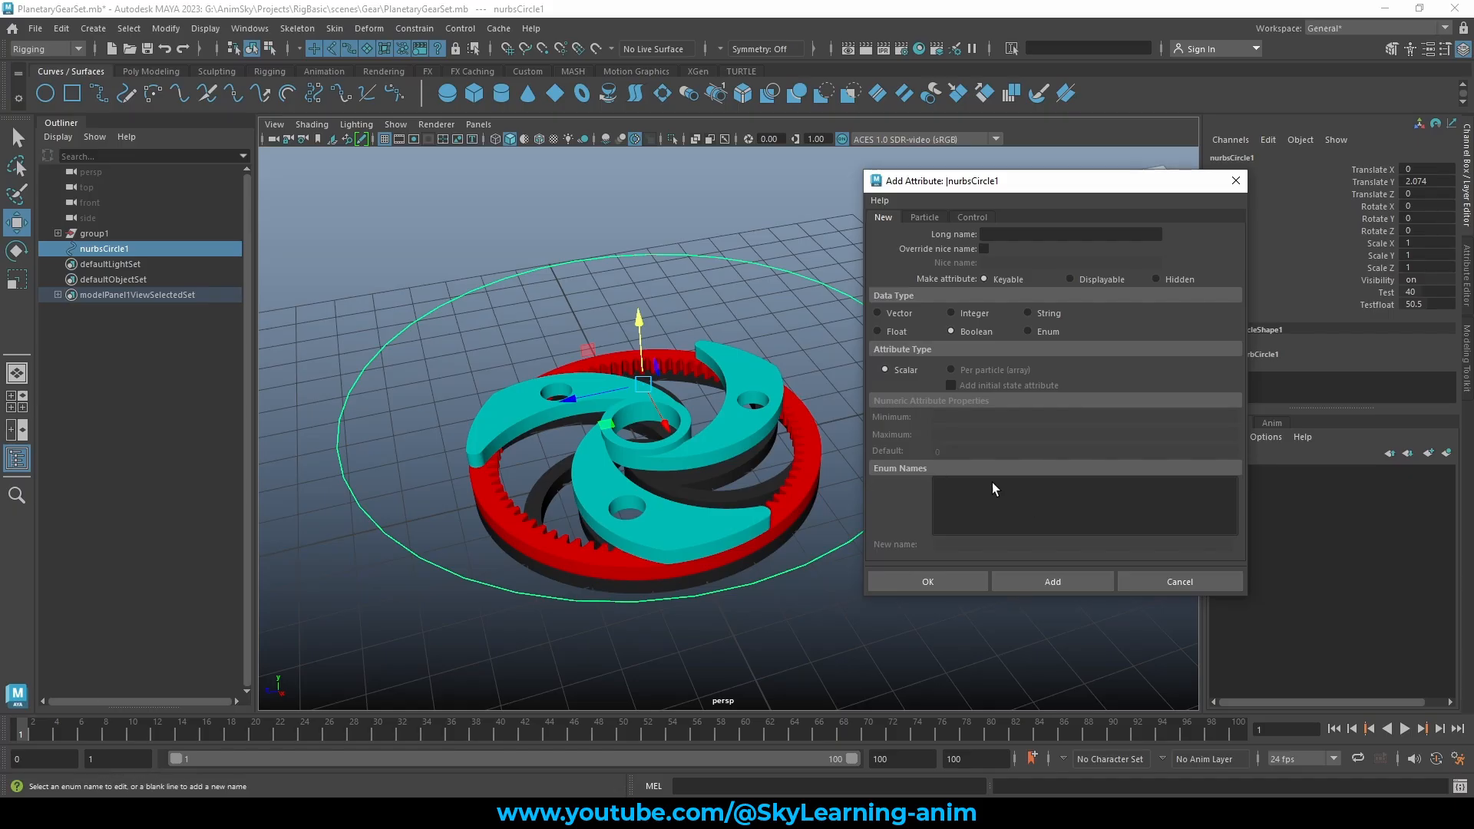
{"action": "left_click_drag", "start_coordinate": [1046, 183], "coordinate": [1080, 173]}
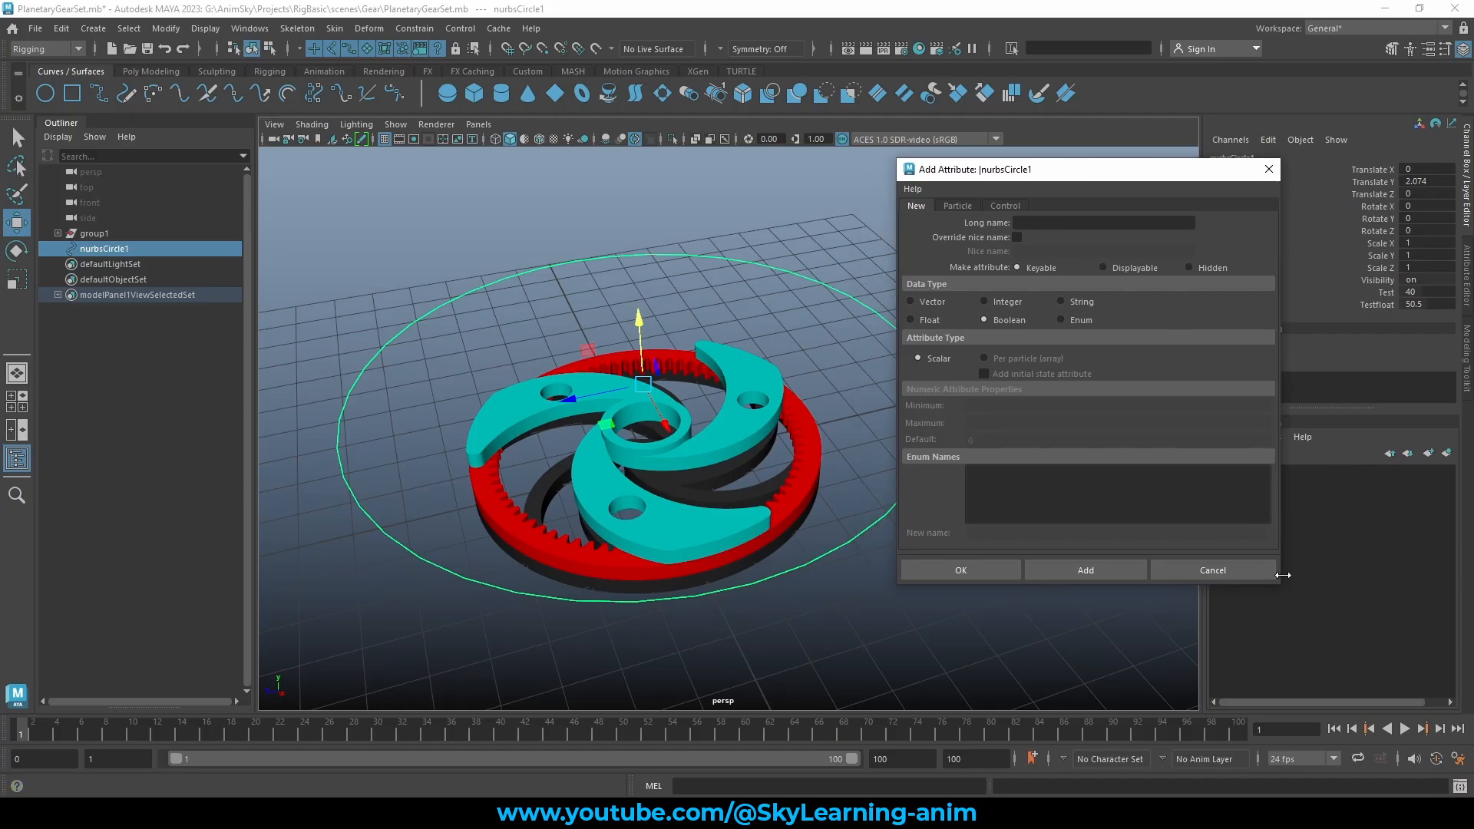
{"action": "left_click", "coordinate": [1045, 224]}
{"action": "type", "text": "Testboolean"}
{"action": "left_click", "coordinate": [969, 572]}
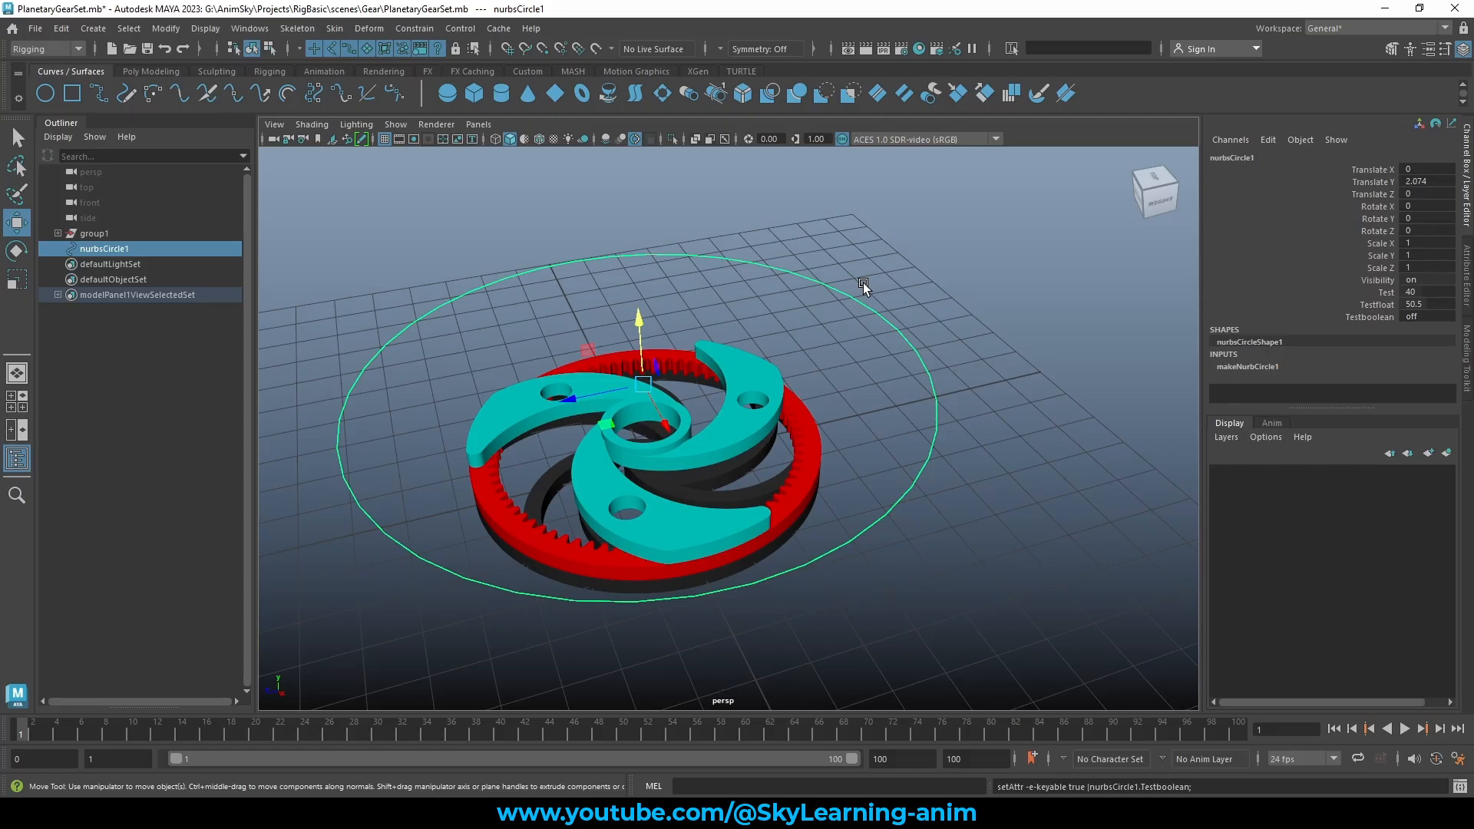
Slide Testboolean from off to on, then type 0 to turn it off
{"action": "left_click", "coordinate": [1389, 317]}
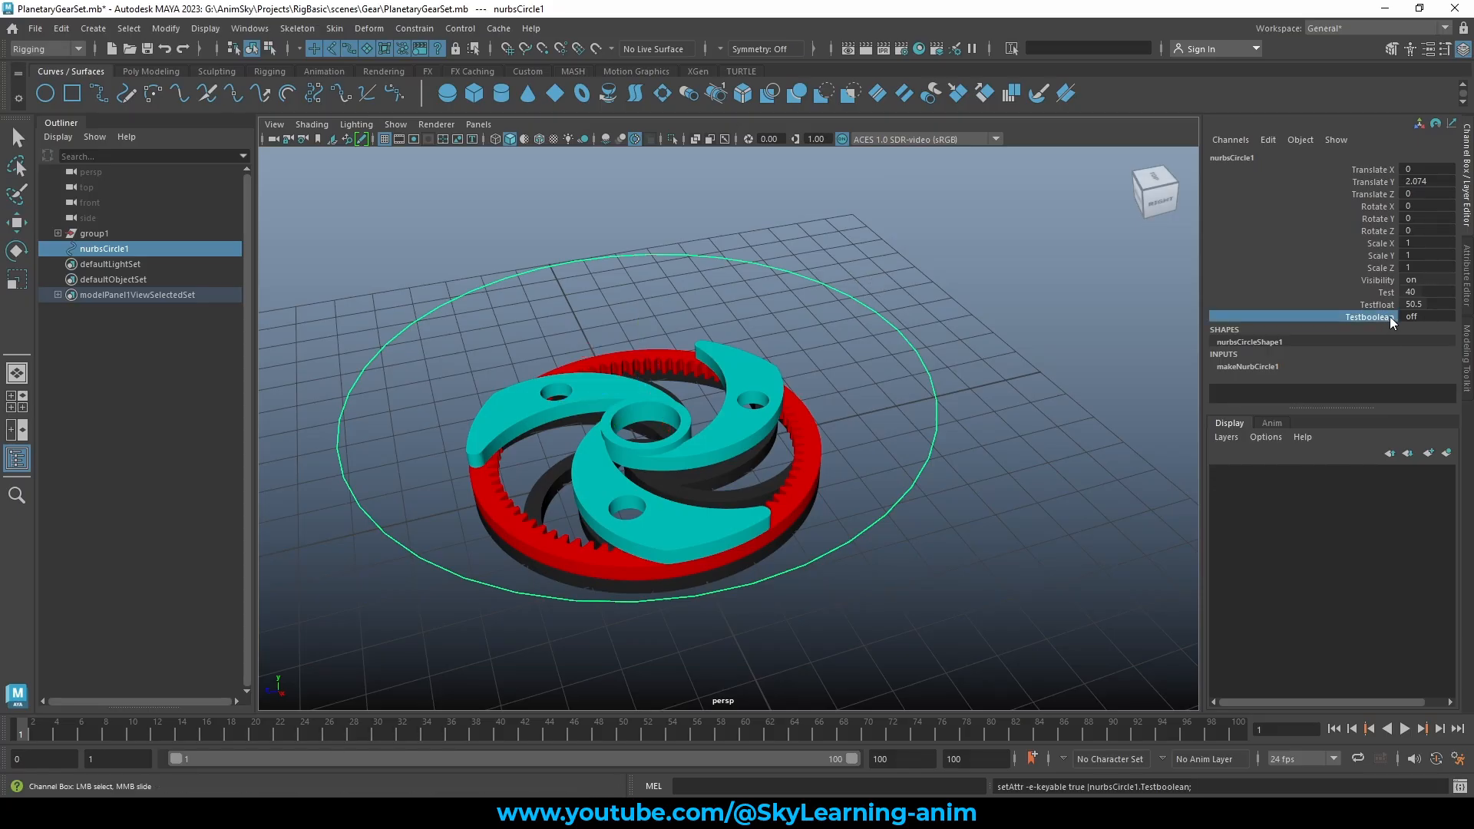
{"action": "left_click", "coordinate": [1429, 319]}
{"action": "left_click", "coordinate": [1377, 318]}
{"action": "middle_click_drag", "start_coordinate": [1053, 296], "coordinate": [921, 290]}
{"action": "left_click", "coordinate": [1441, 315]}
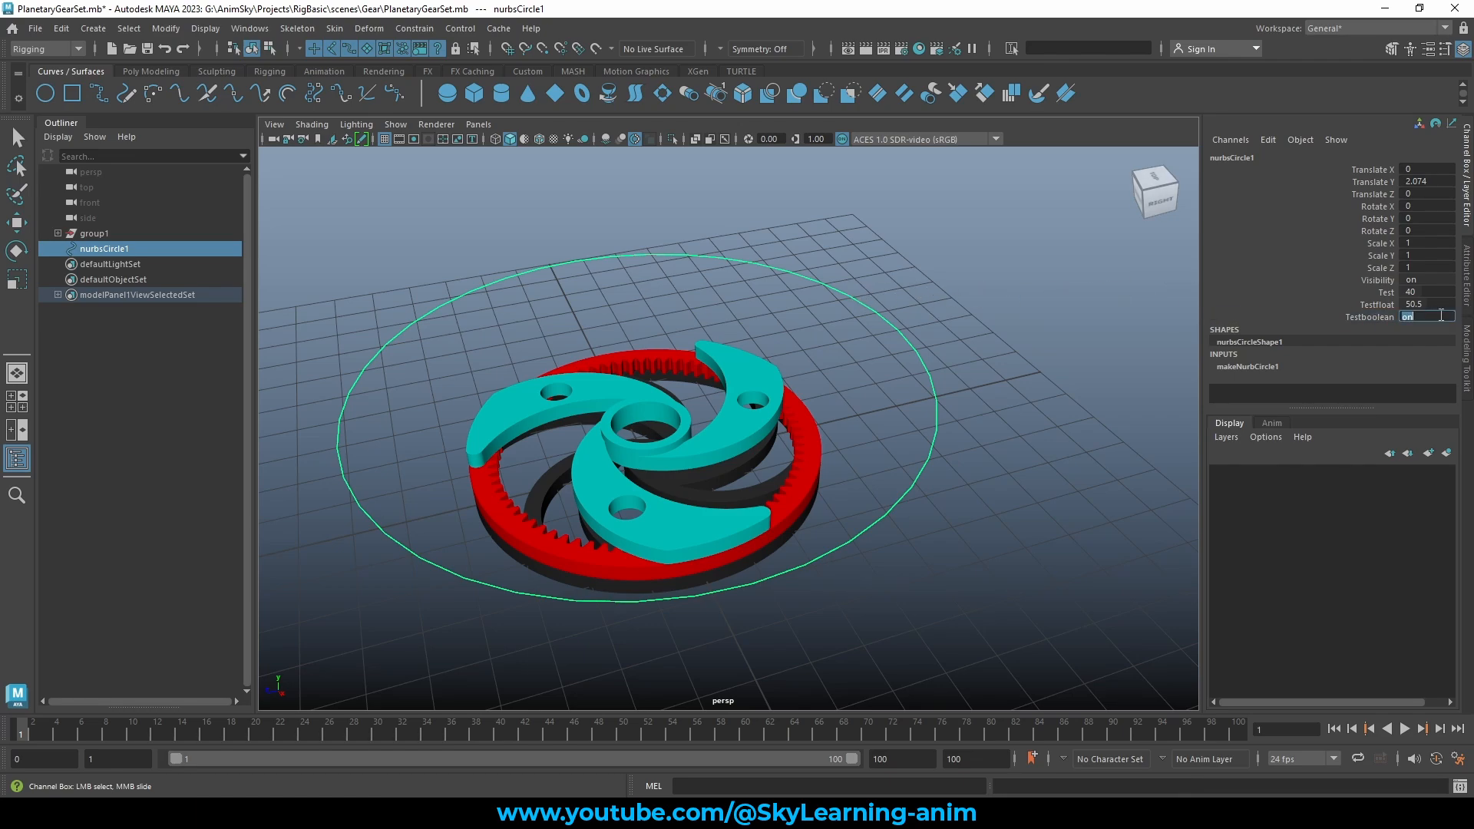
{"action": "type", "text": "0"}
{"action": "key", "text": "Return"}
Type 1 to turn Testboolean on, then try 12 and see it rejected
{"action": "type", "text": "1"}
{"action": "key", "text": "Return"}
{"action": "type", "text": "12"}
{"action": "key", "text": "Return"}
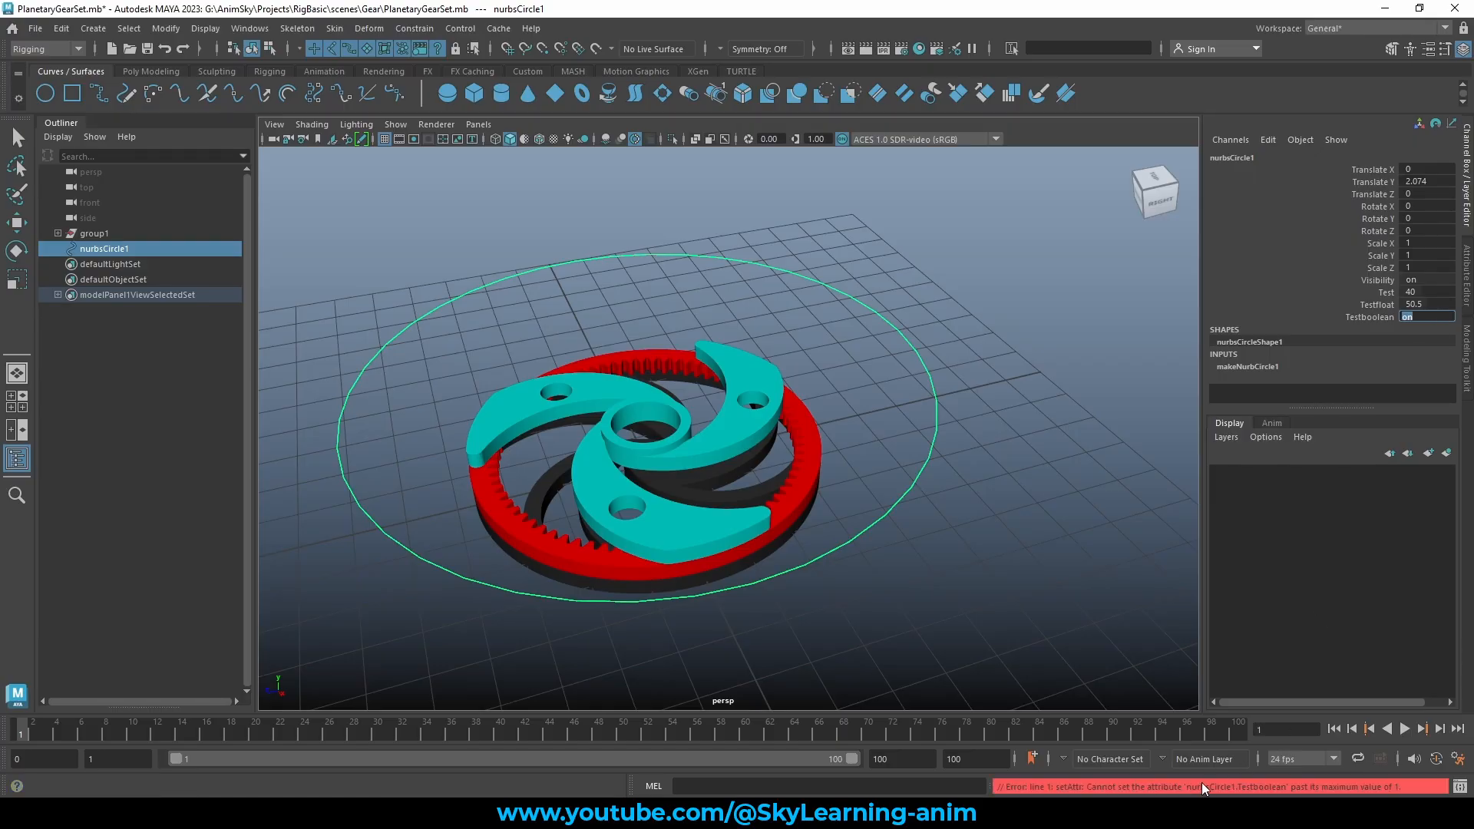
{"action": "left_click", "coordinate": [1389, 316]}
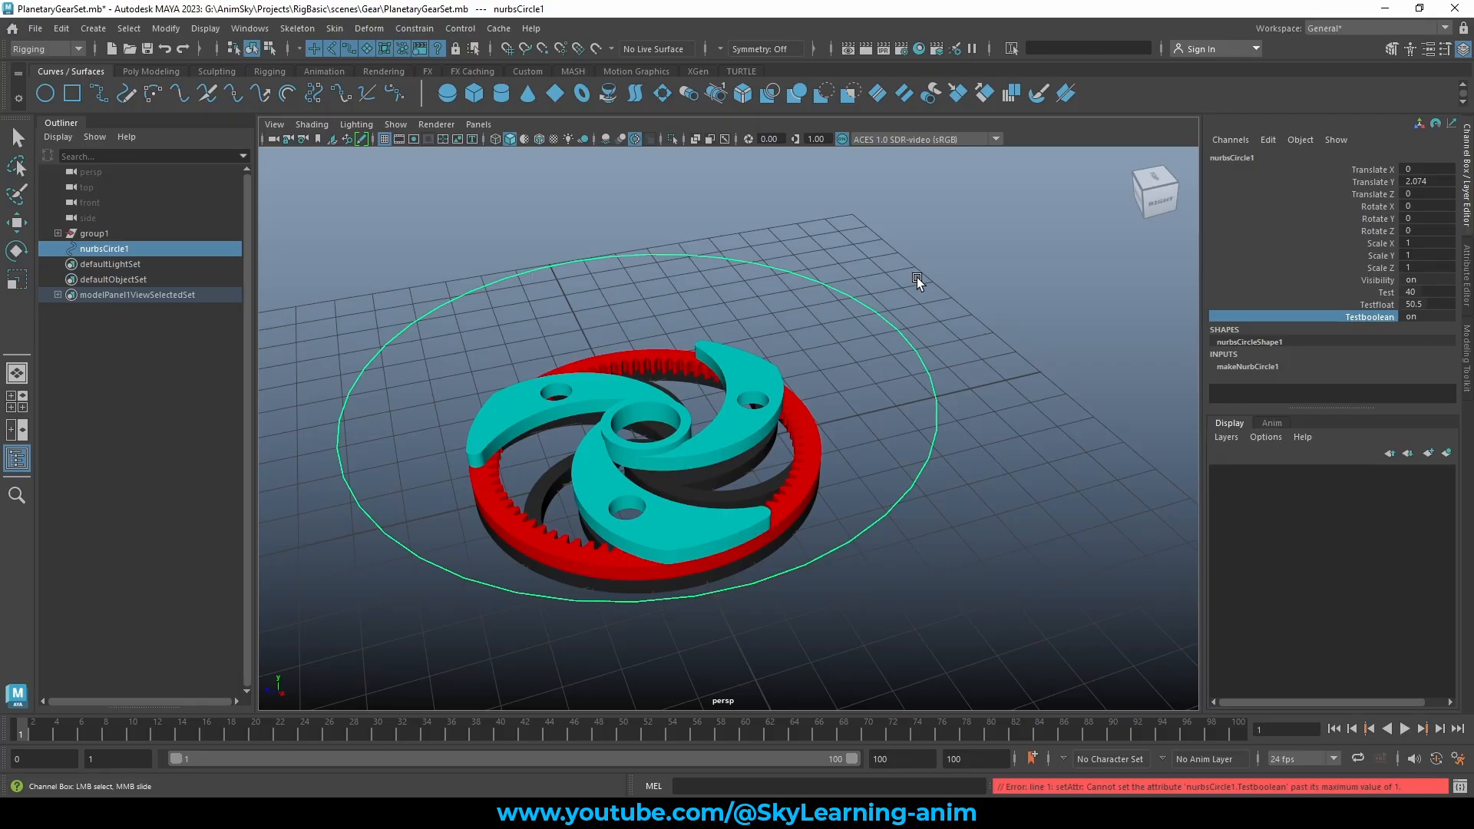
{"action": "left_click", "coordinate": [1268, 140]}
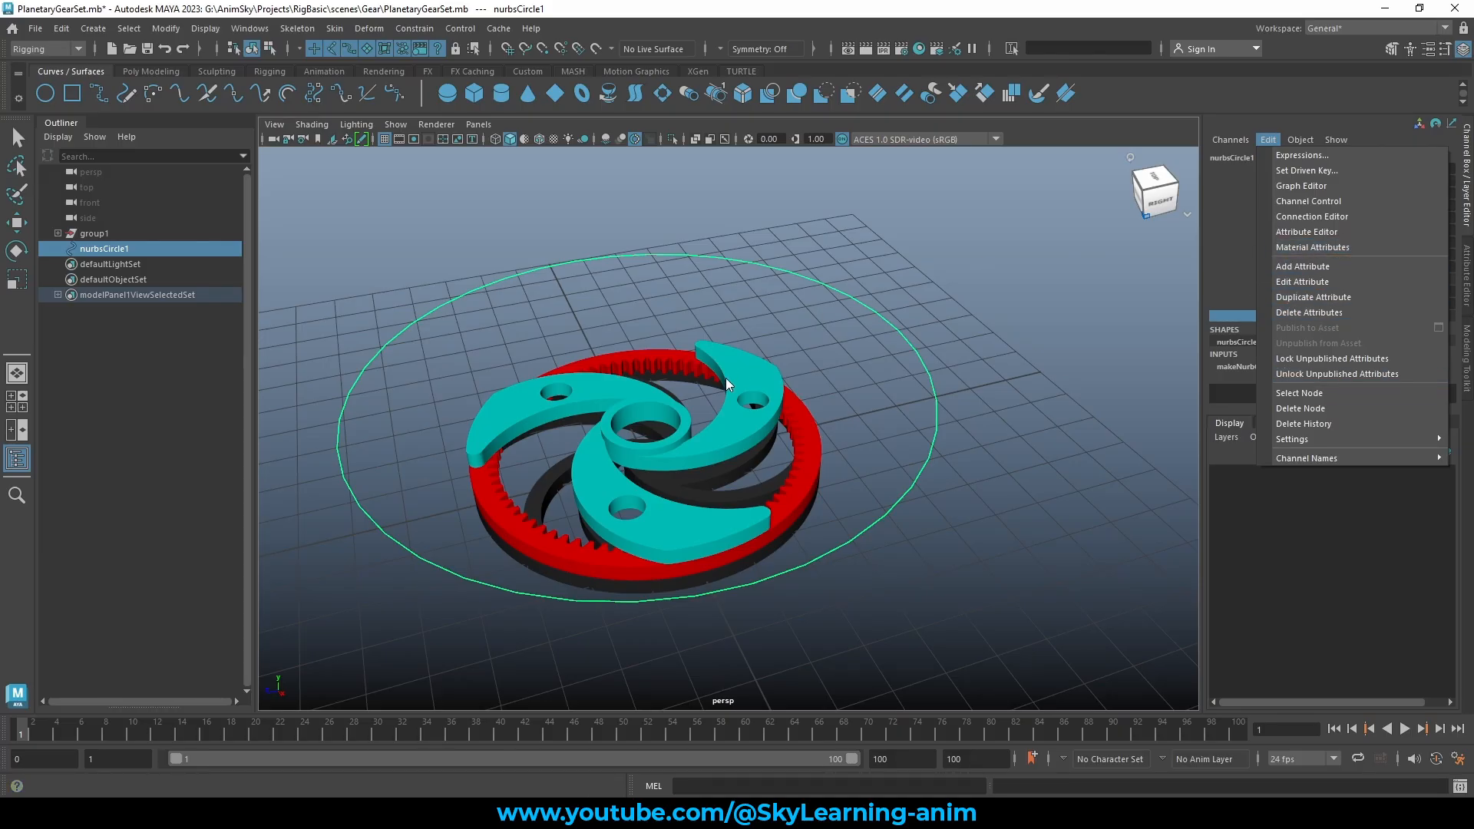
Begin another new Enum attribute for nurbsCircle1 and move the dialog aside
{"action": "left_click", "coordinate": [1320, 267]}
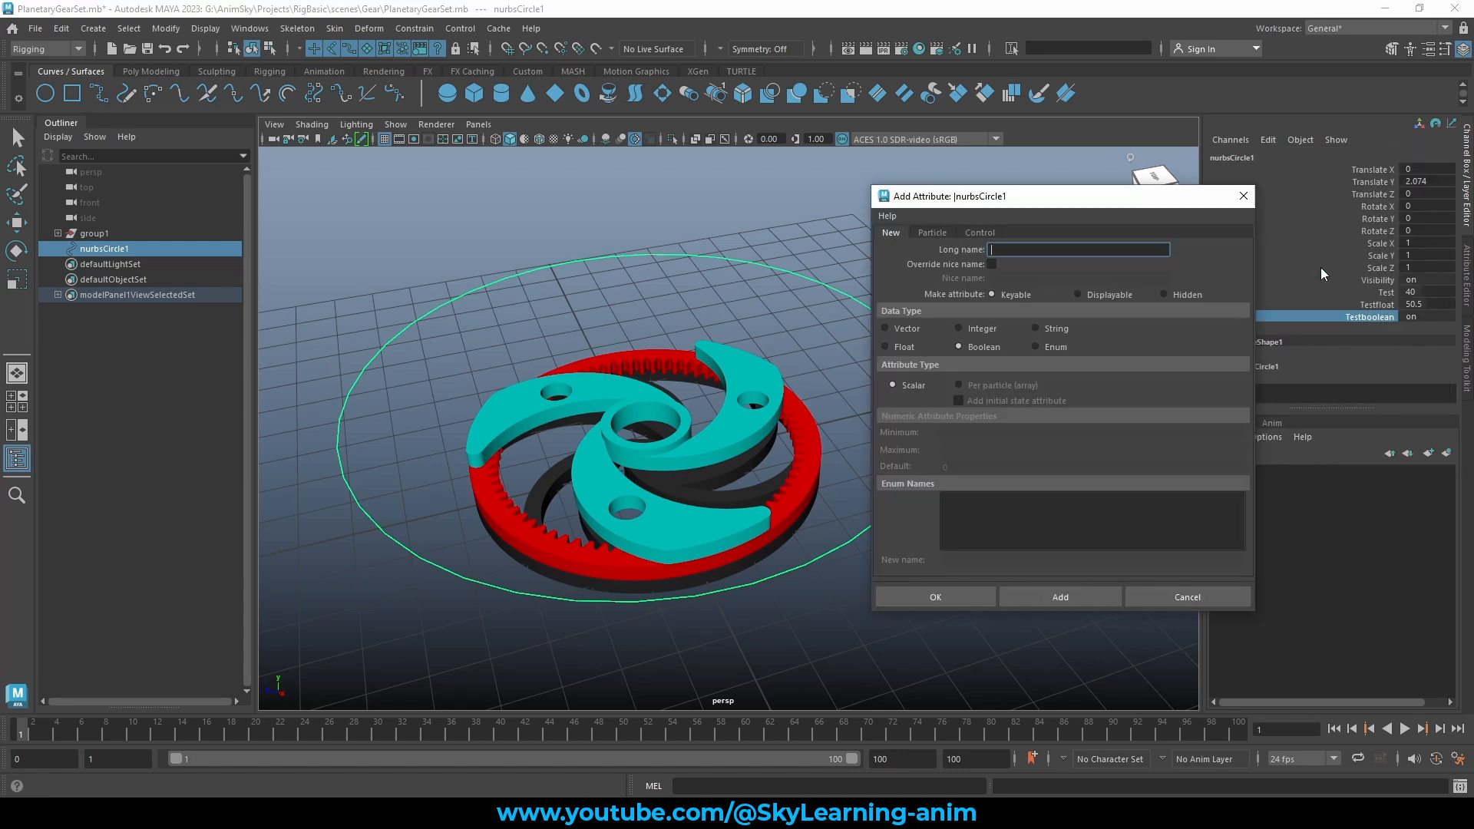
{"action": "left_click", "coordinate": [1049, 347]}
{"action": "left_click_drag", "start_coordinate": [1047, 195], "coordinate": [1003, 193]}
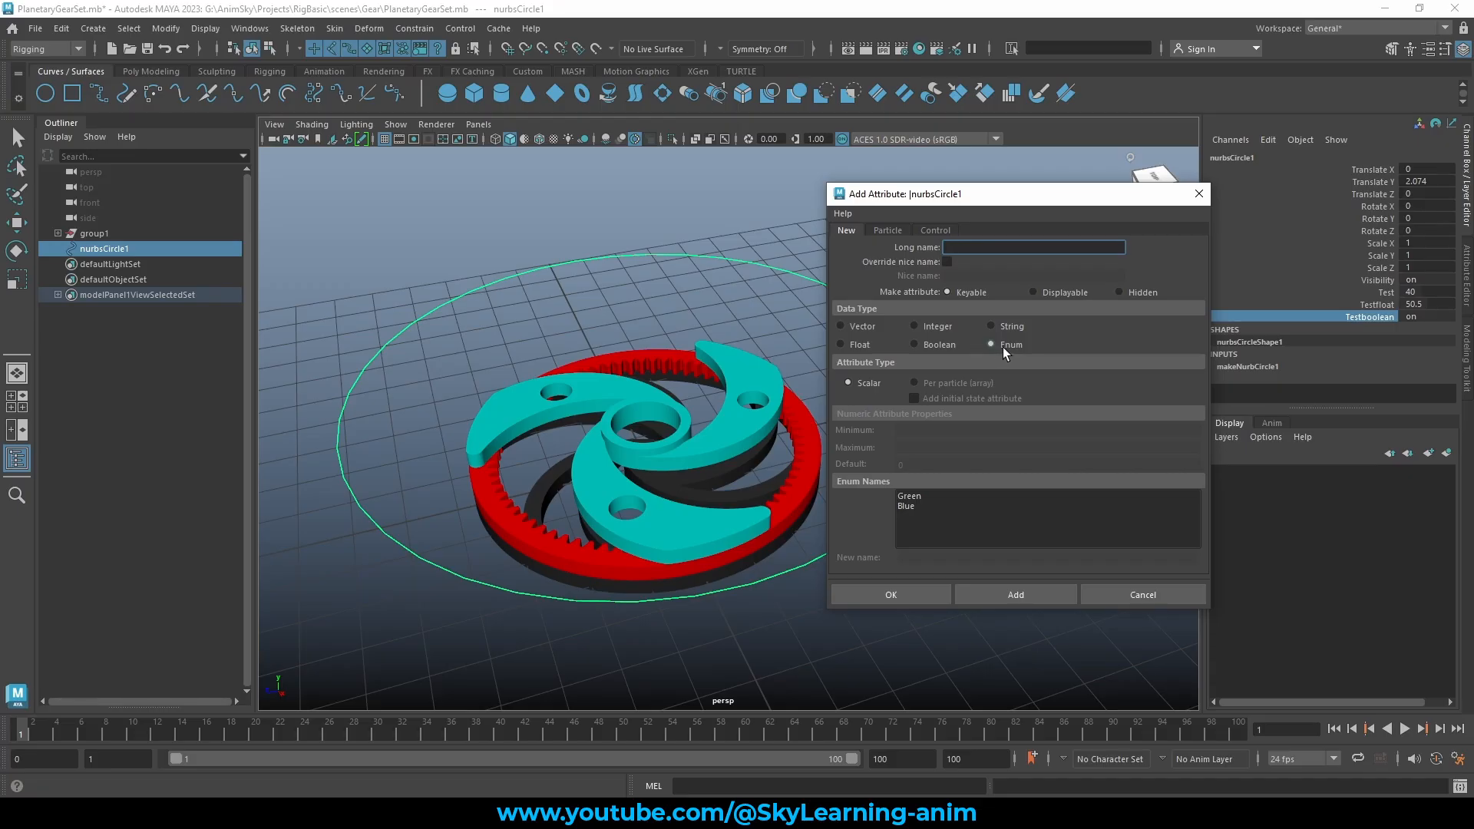
Select among the Green and Blue enum entries and rename Green to First
{"action": "left_click", "coordinate": [958, 517]}
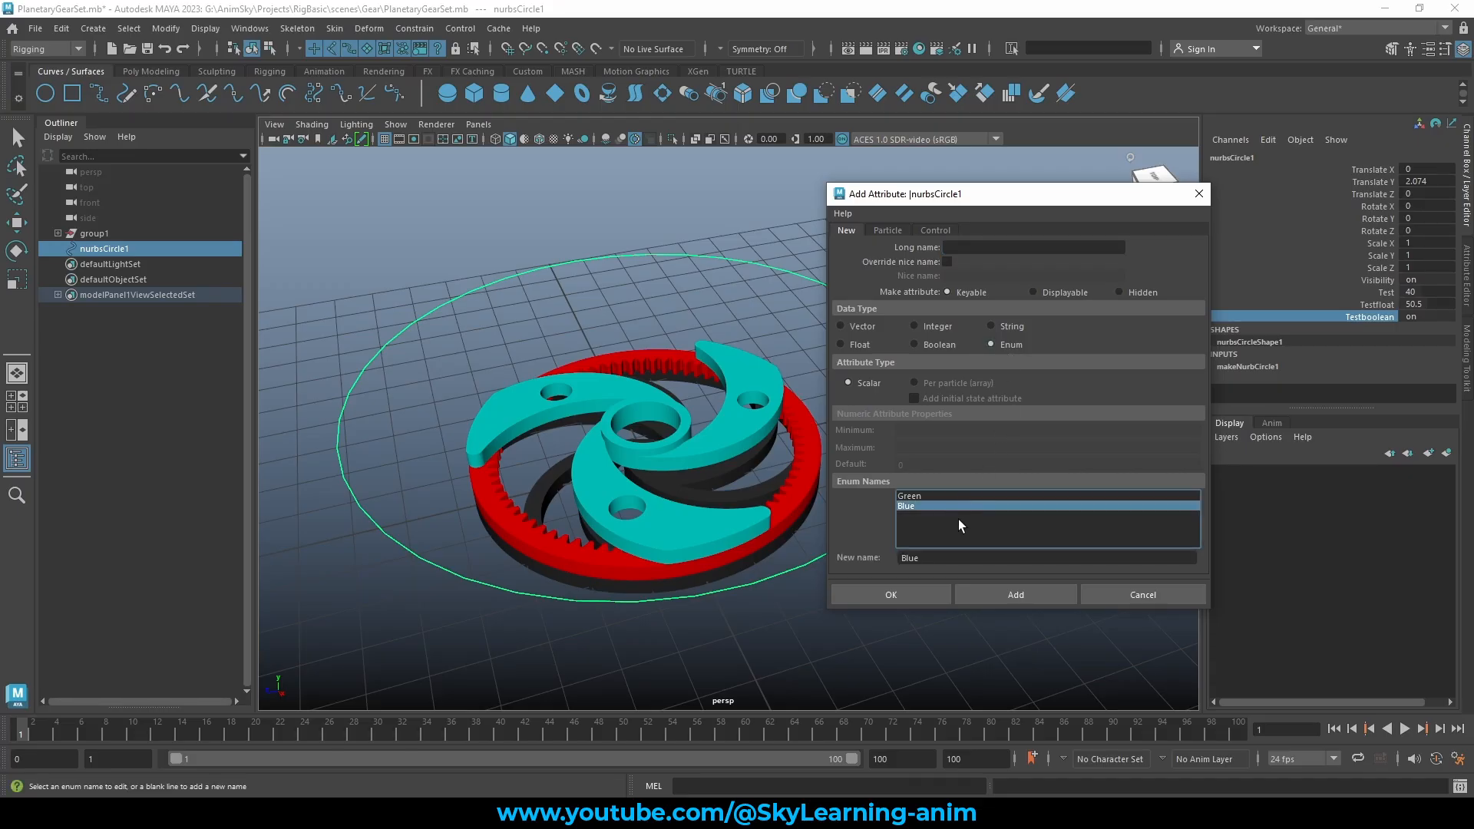
{"action": "left_click", "coordinate": [924, 498]}
{"action": "left_click", "coordinate": [921, 505]}
{"action": "left_click", "coordinate": [919, 496]}
{"action": "left_click", "coordinate": [912, 511]}
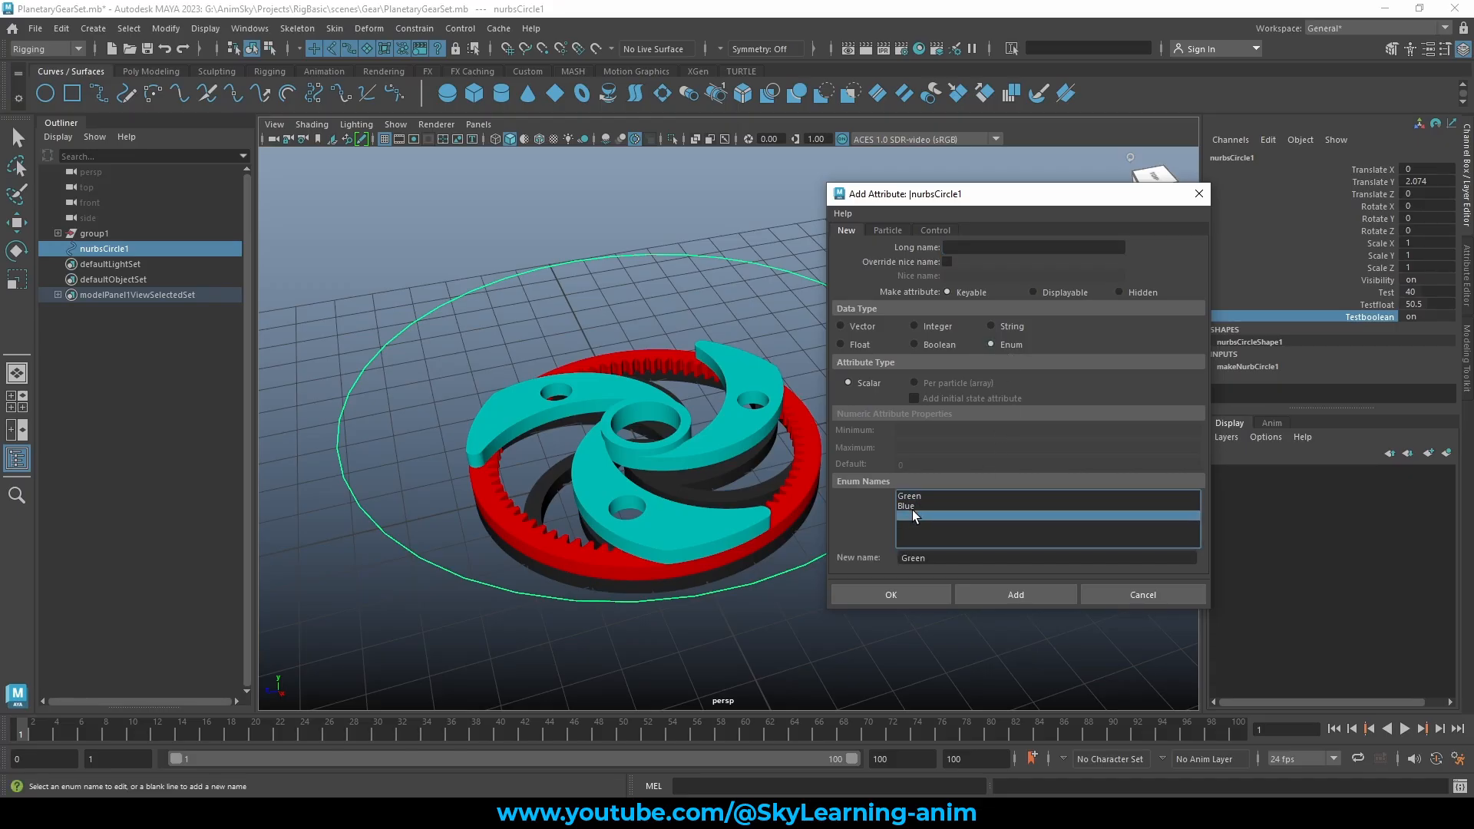
{"action": "left_click", "coordinate": [920, 496]}
{"action": "left_click", "coordinate": [915, 506]}
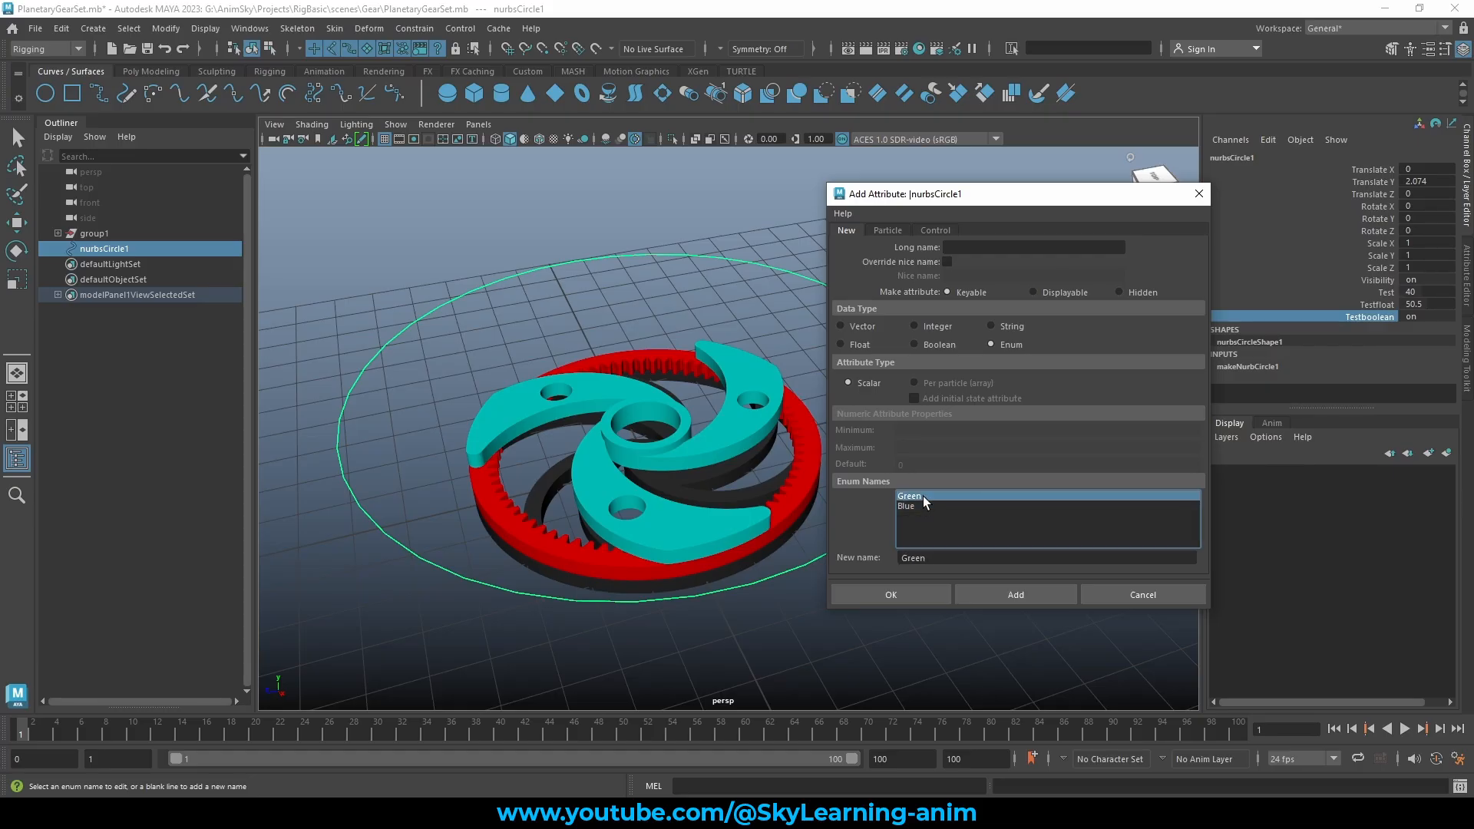
{"action": "left_click", "coordinate": [925, 496]}
{"action": "left_click", "coordinate": [915, 505]}
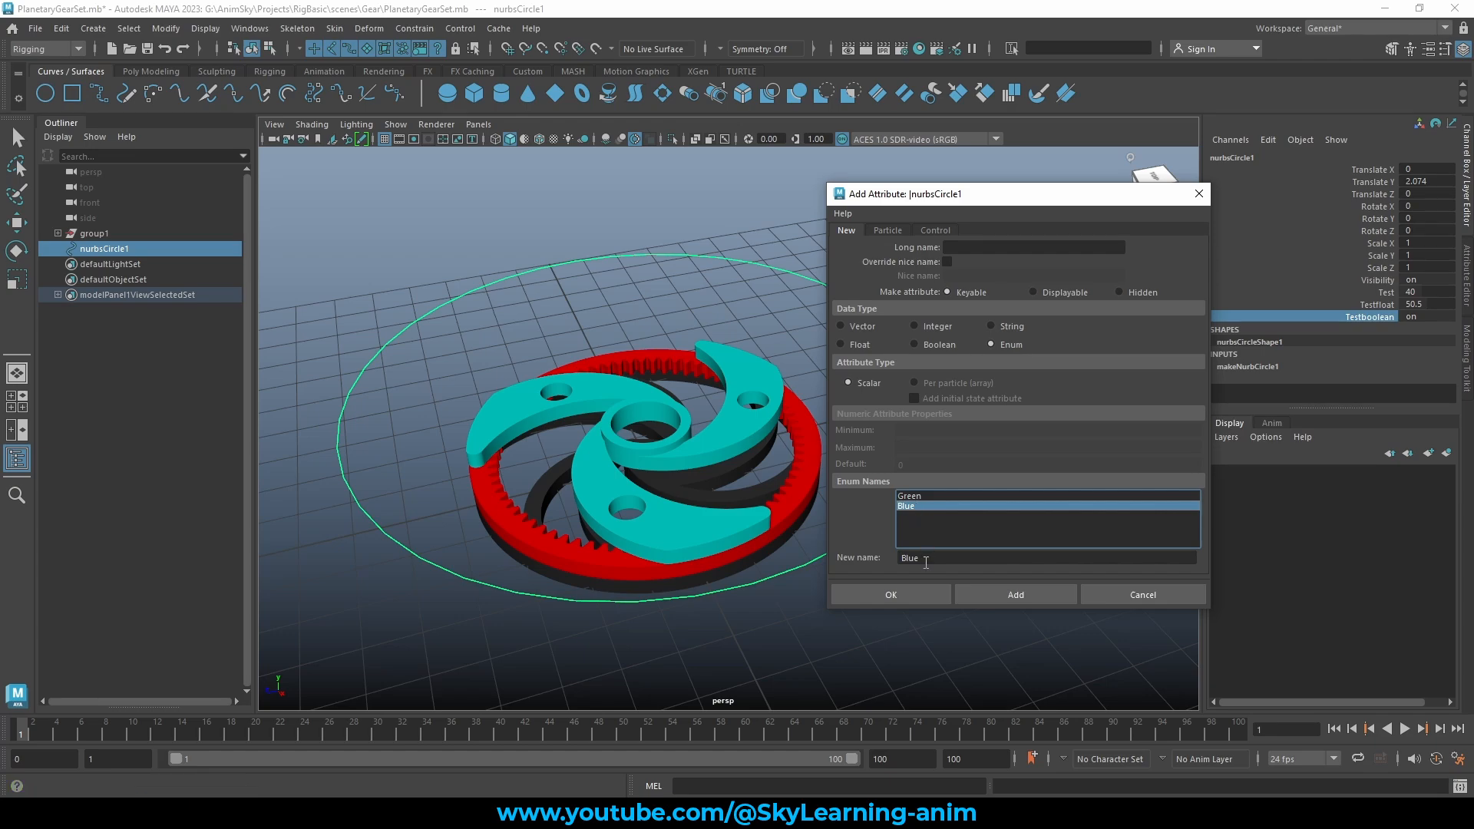
{"action": "left_click", "coordinate": [912, 513]}
{"action": "left_click", "coordinate": [916, 495]}
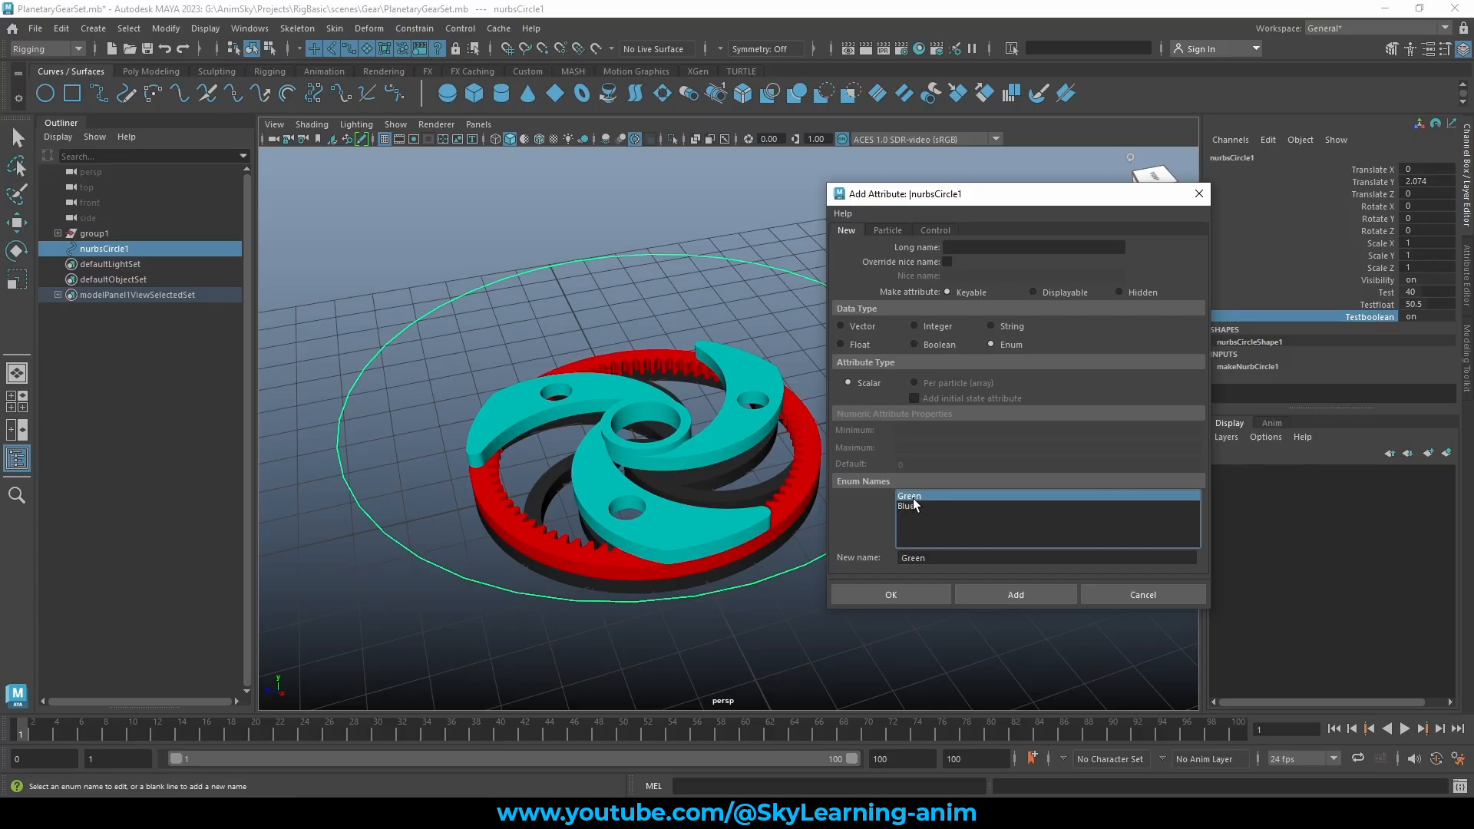
{"action": "key", "text": "Tab"}
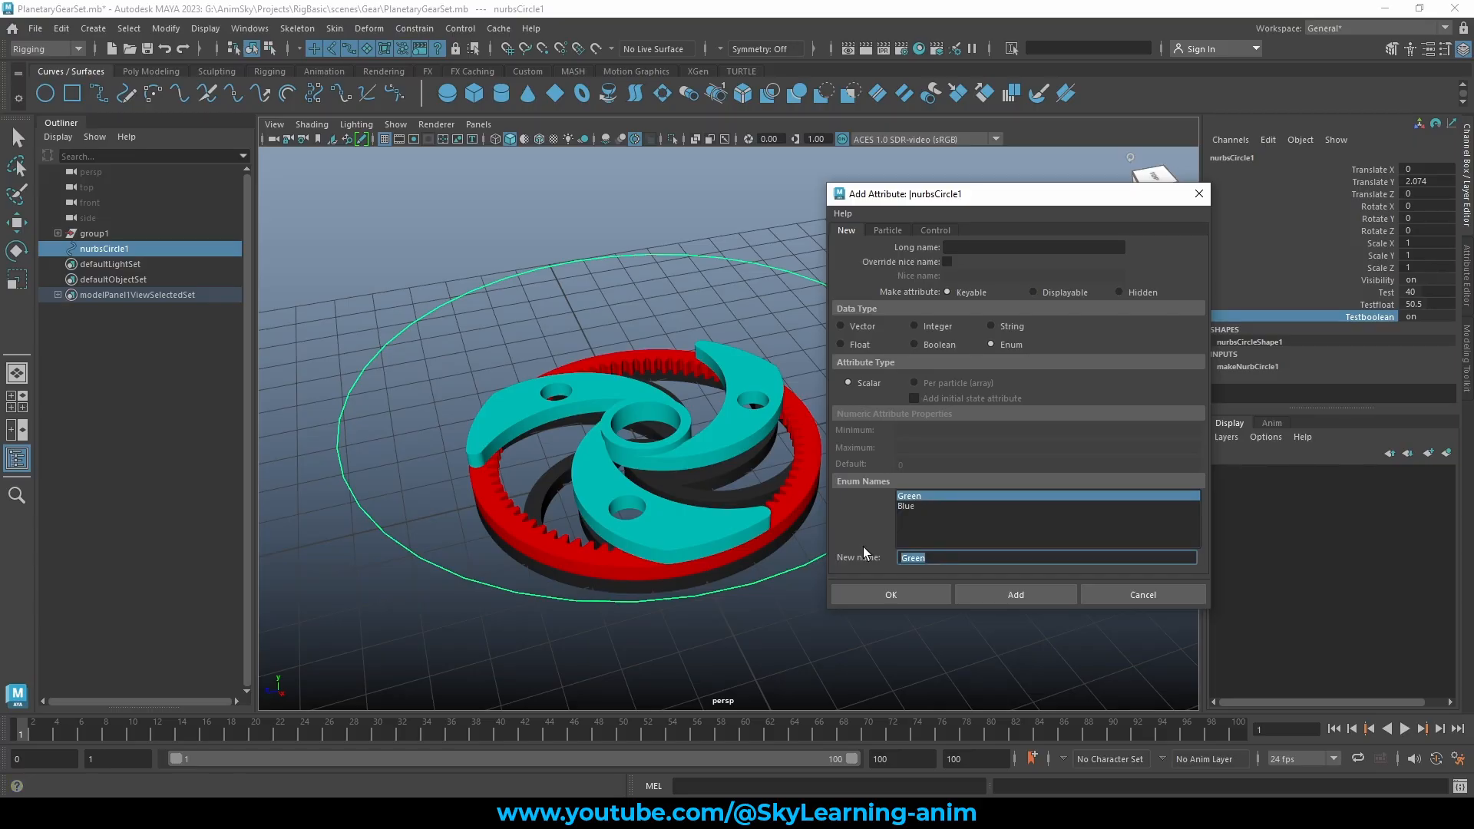
{"action": "type", "text": "First"}
Rename the second enum entry to Second and clear the Green entry's name
{"action": "left_click", "coordinate": [909, 504]}
{"action": "left_click_drag", "start_coordinate": [929, 561], "coordinate": [864, 552]}
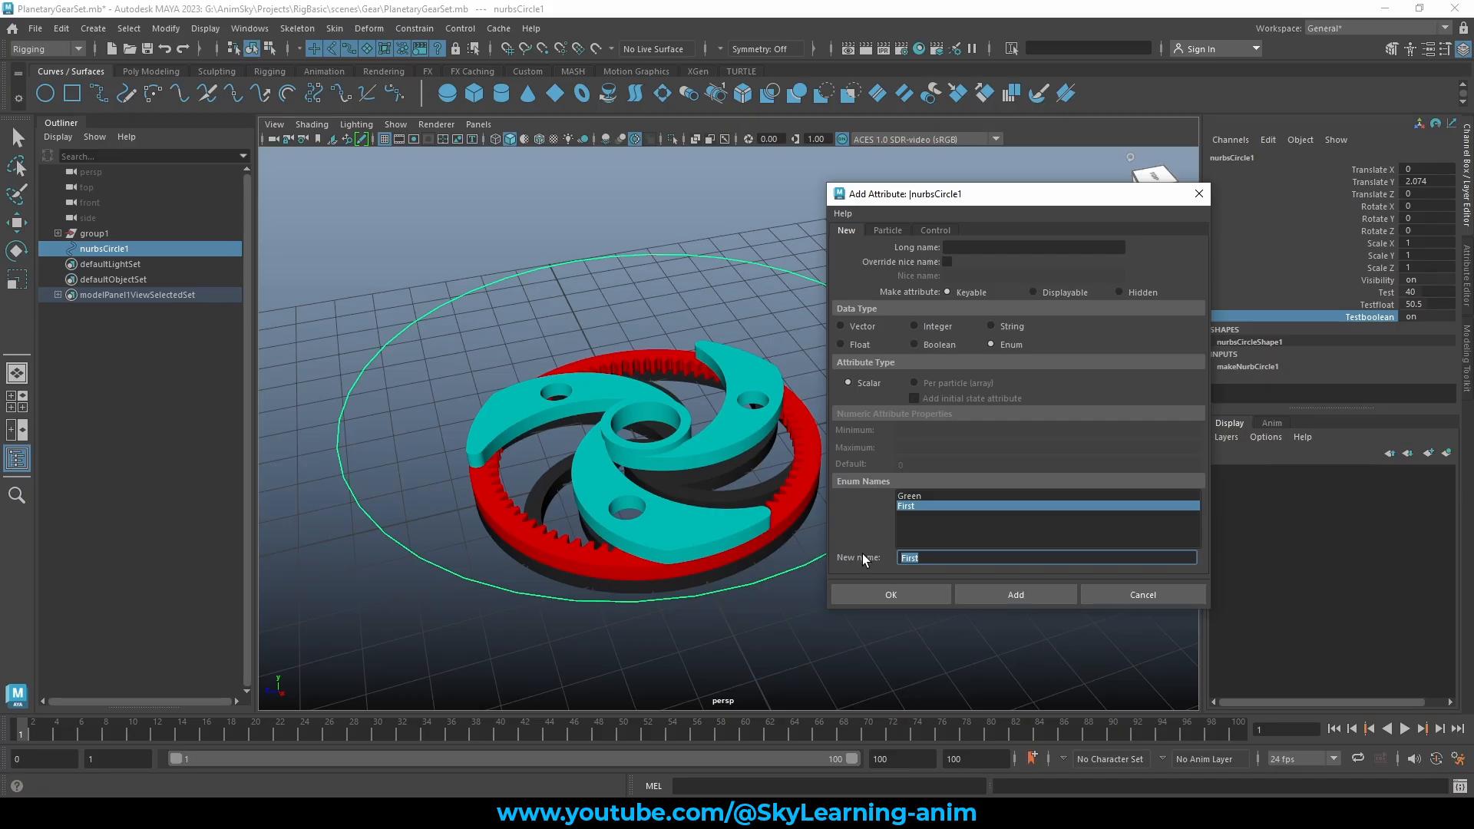
{"action": "type", "text": "Second"}
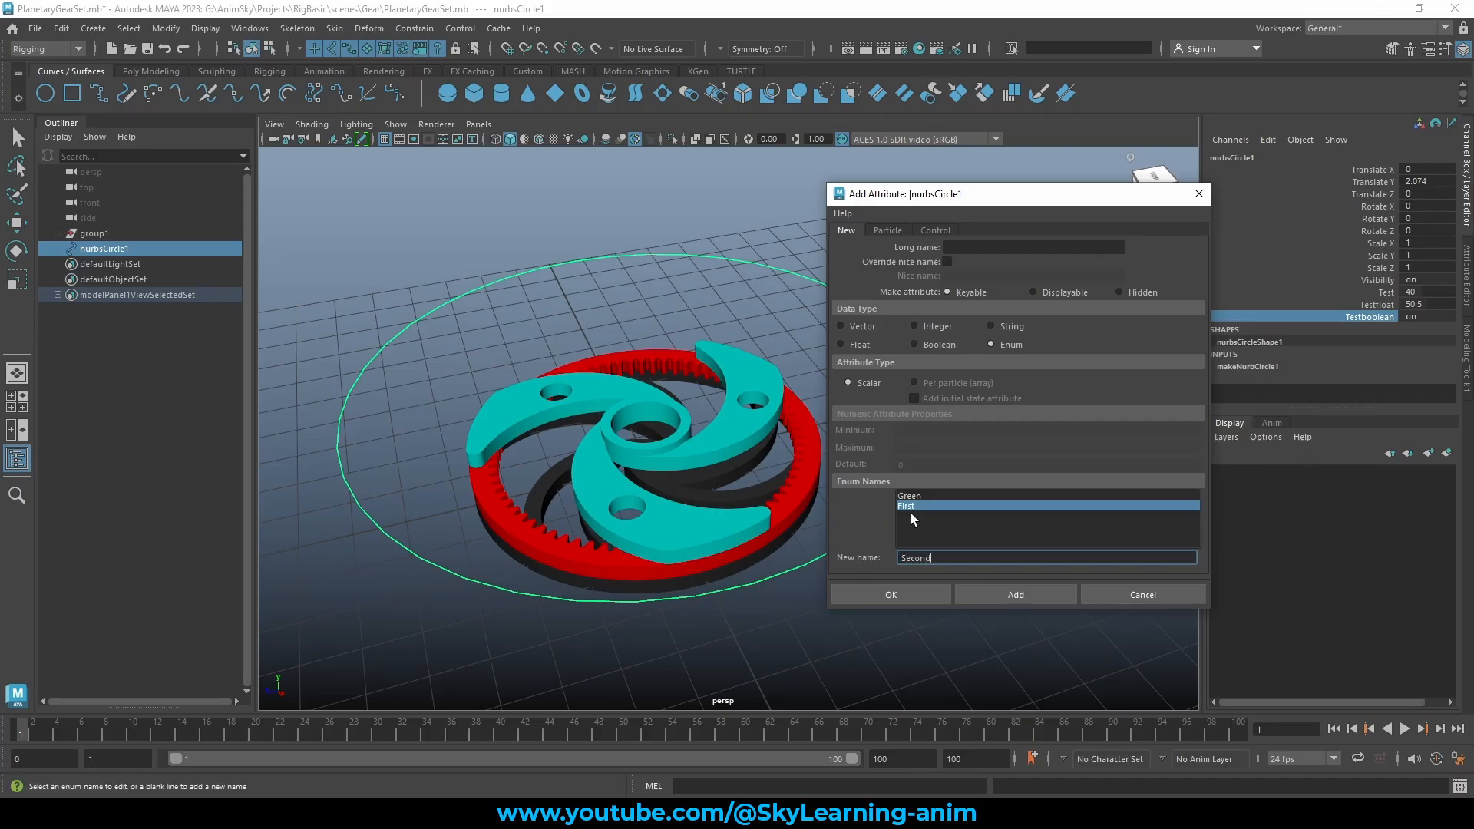
{"action": "key", "text": "Return"}
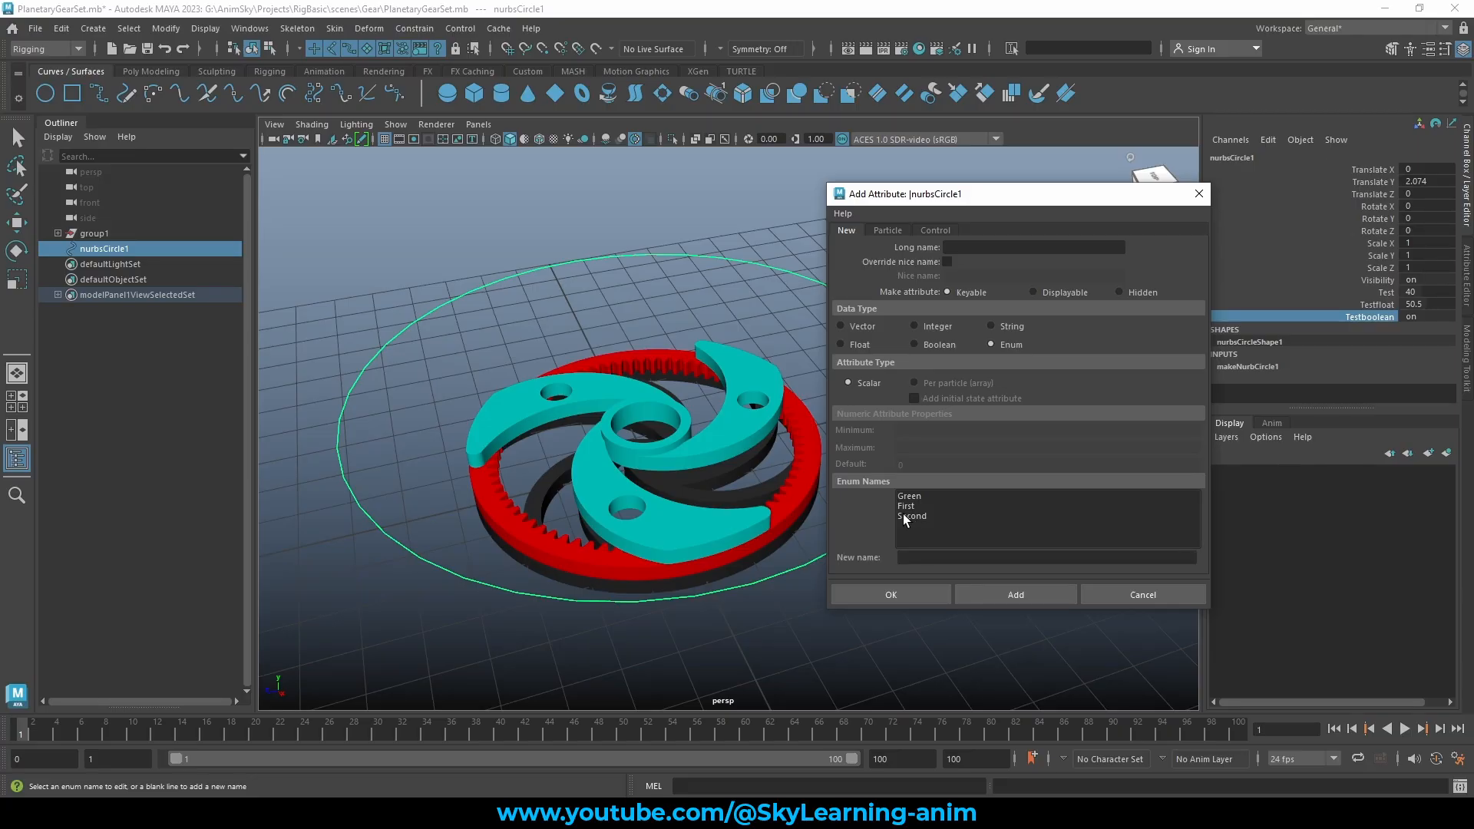
{"action": "left_click", "coordinate": [914, 514]}
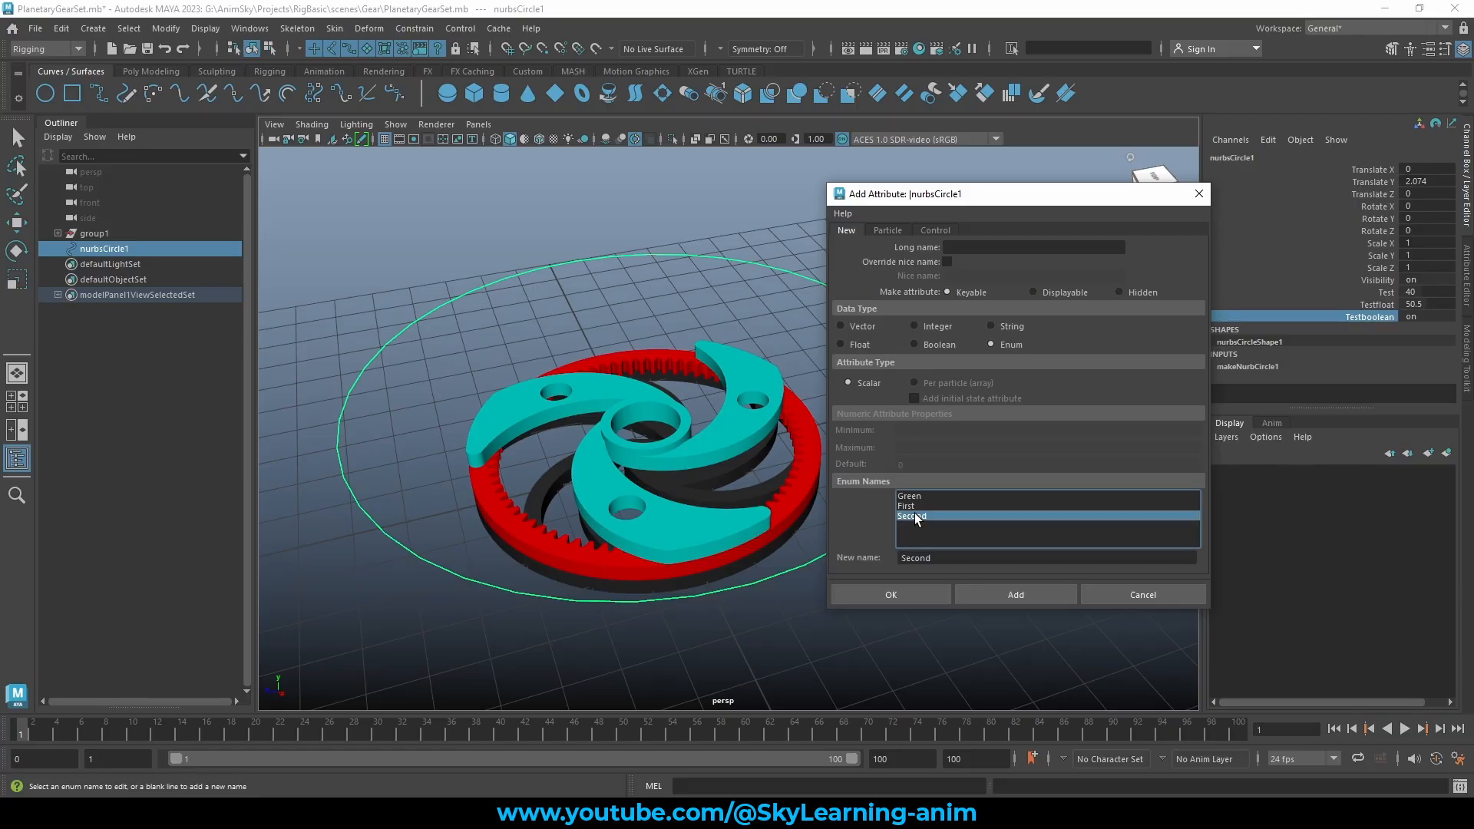
{"action": "left_click", "coordinate": [915, 498]}
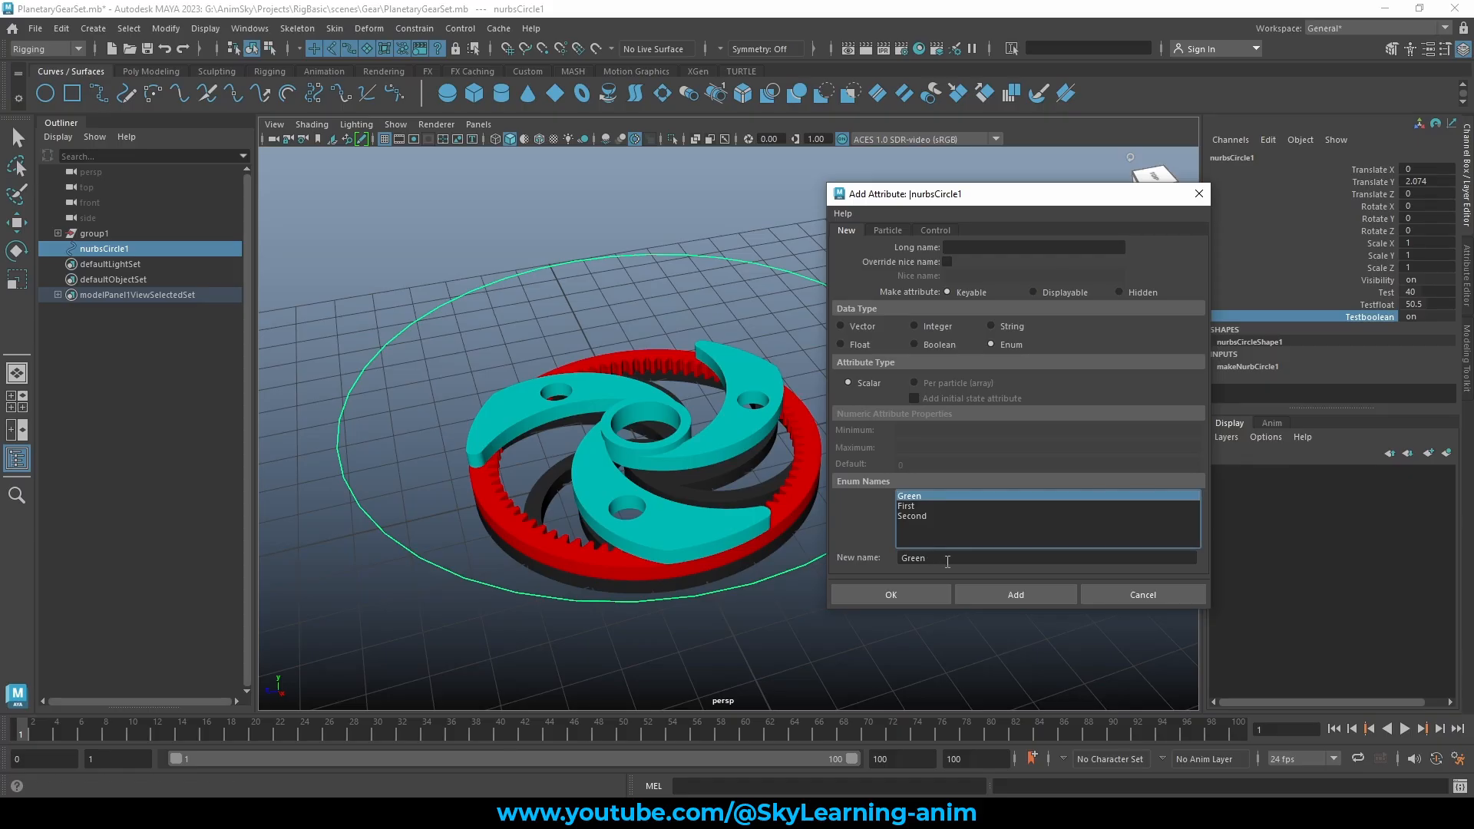
{"action": "left_click_drag", "start_coordinate": [947, 562], "coordinate": [869, 558]}
{"action": "key", "text": "BackSpace"}
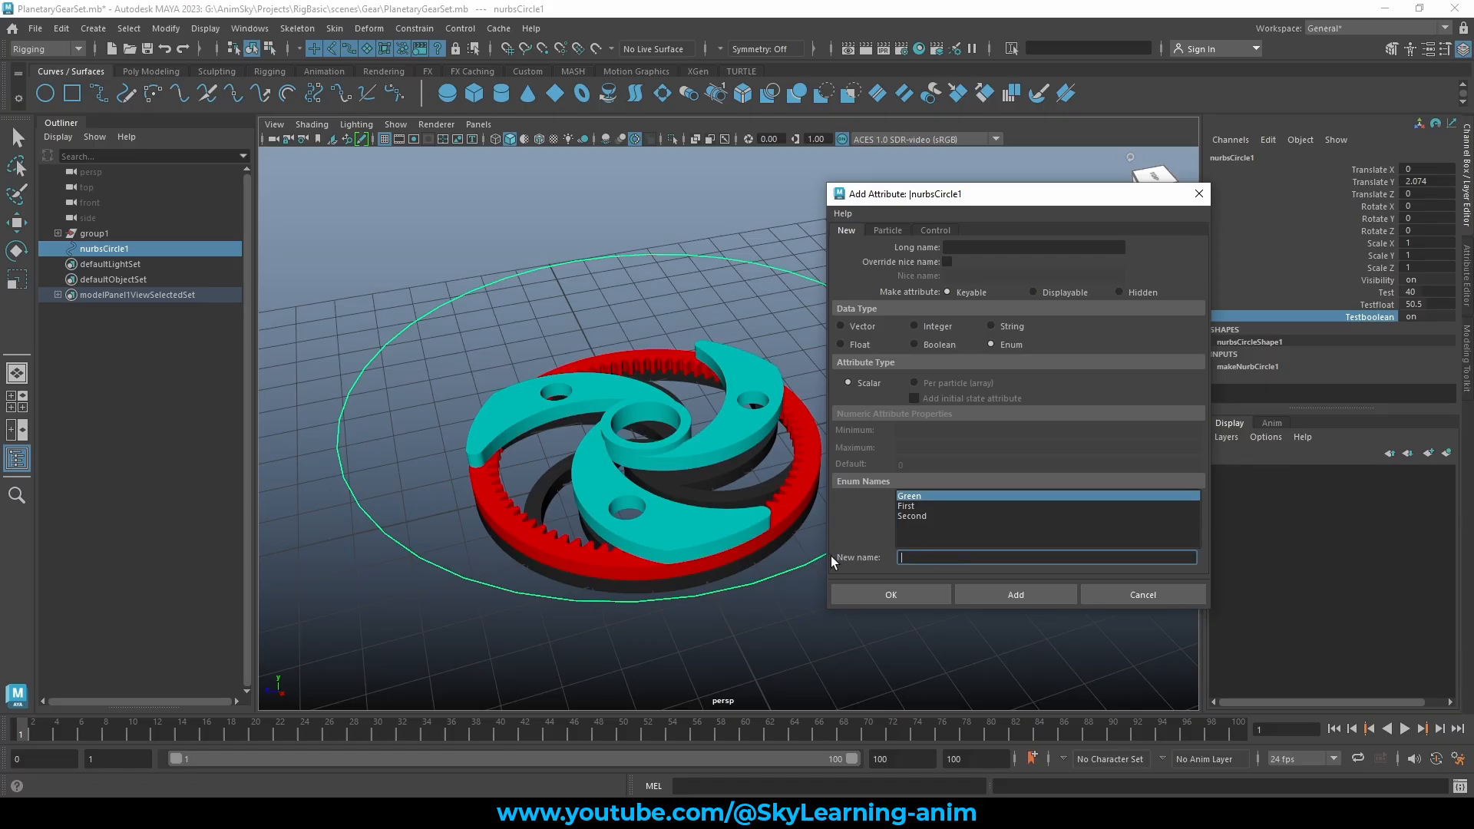
Rename Green to First again and delete the other entries, leaving just First
{"action": "left_click", "coordinate": [914, 507]}
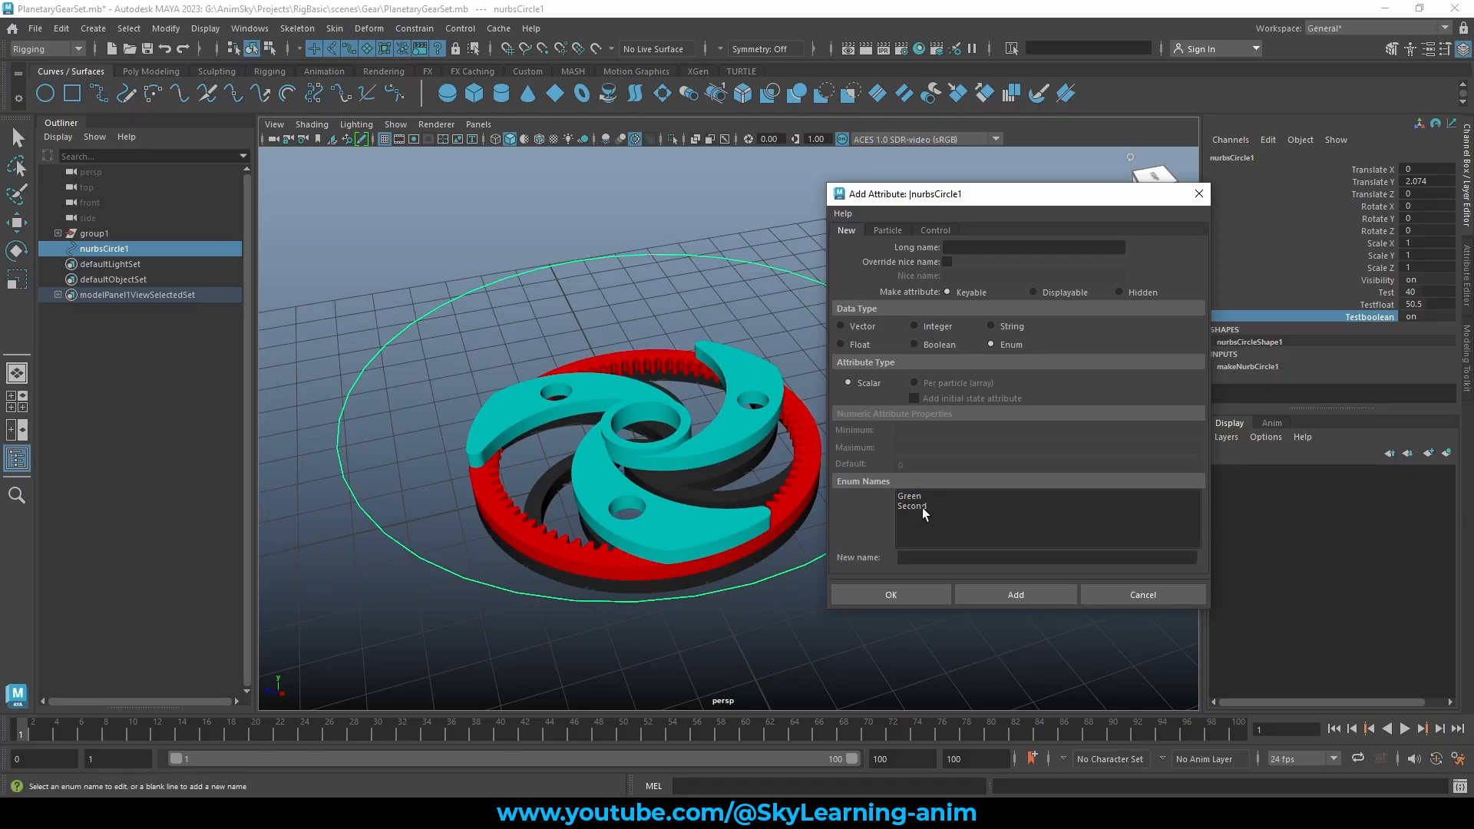
{"action": "left_click", "coordinate": [932, 505]}
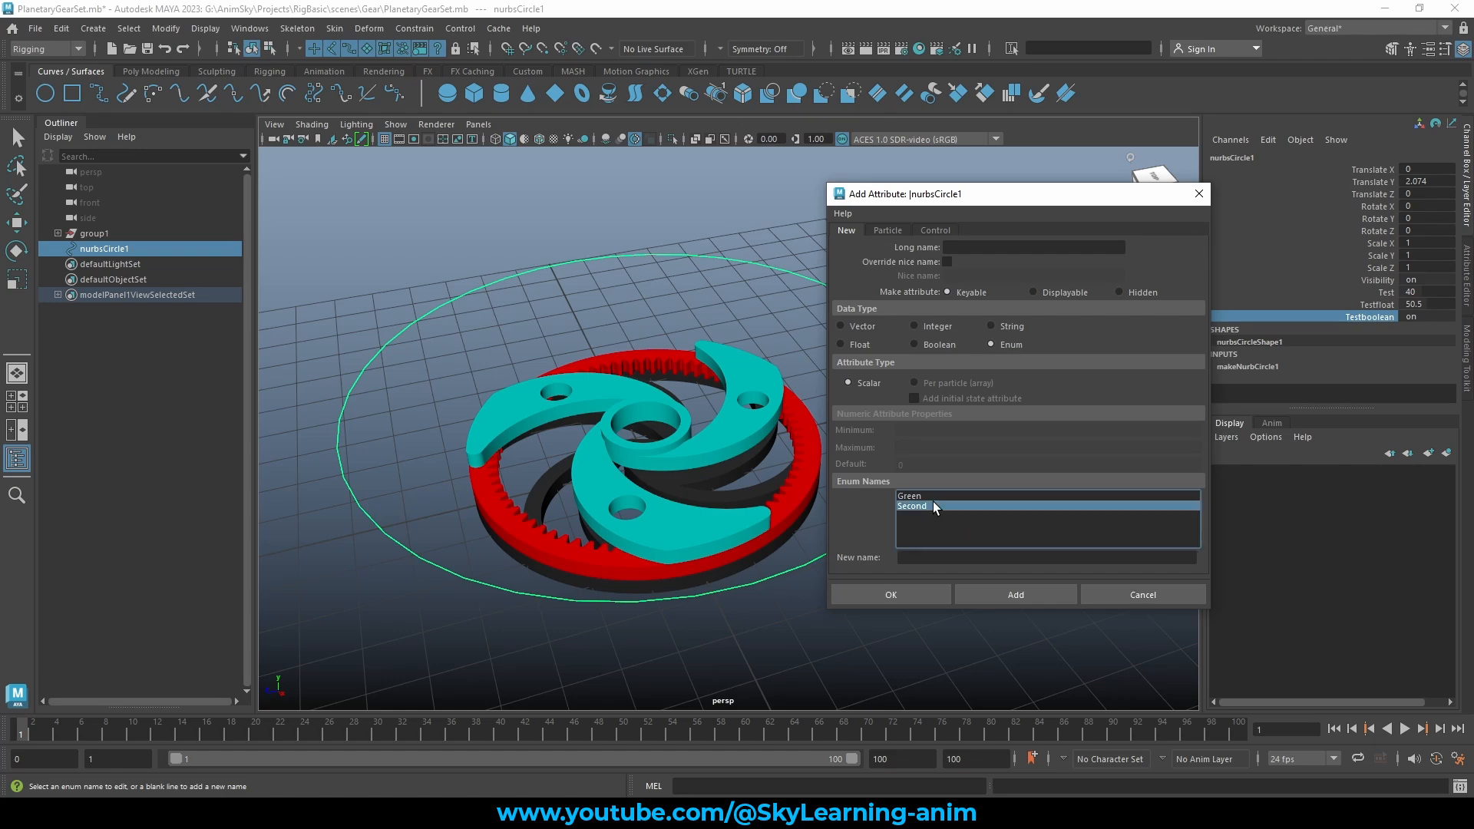
{"action": "left_click", "coordinate": [929, 496]}
{"action": "double_click", "coordinate": [921, 557]}
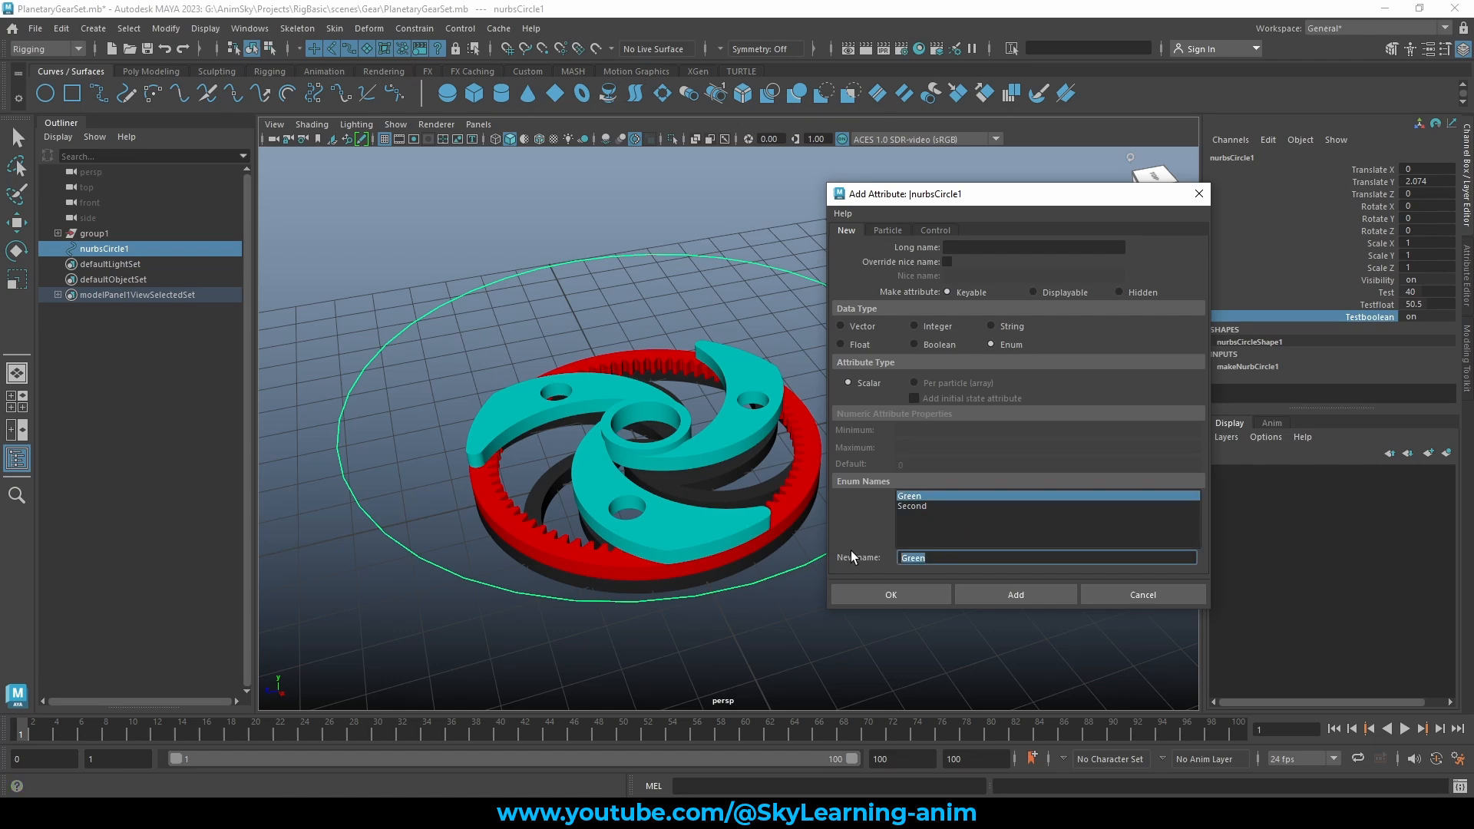
{"action": "type", "text": "First"}
{"action": "key", "text": "Return"}
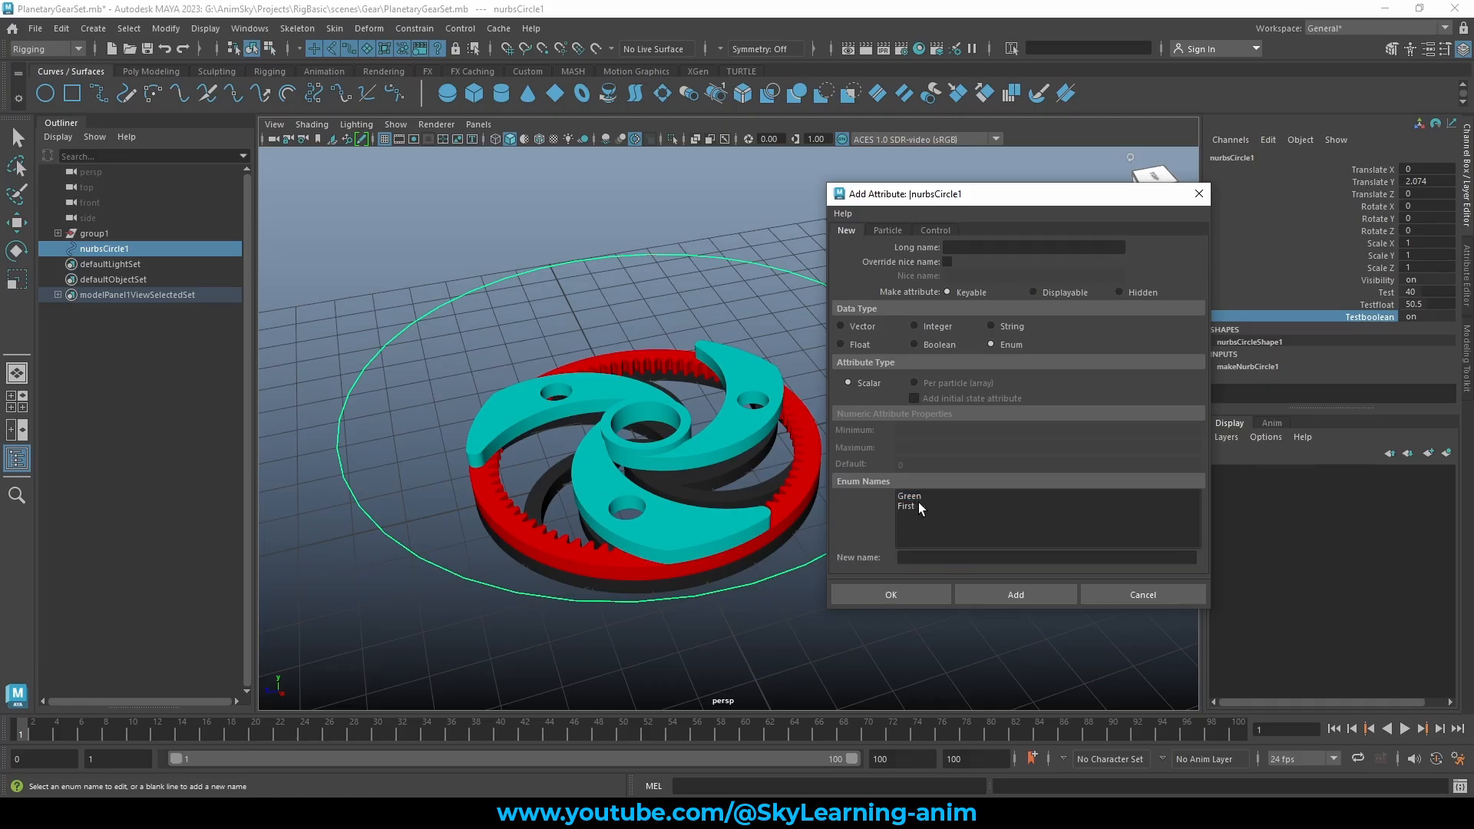
{"action": "left_click", "coordinate": [927, 499]}
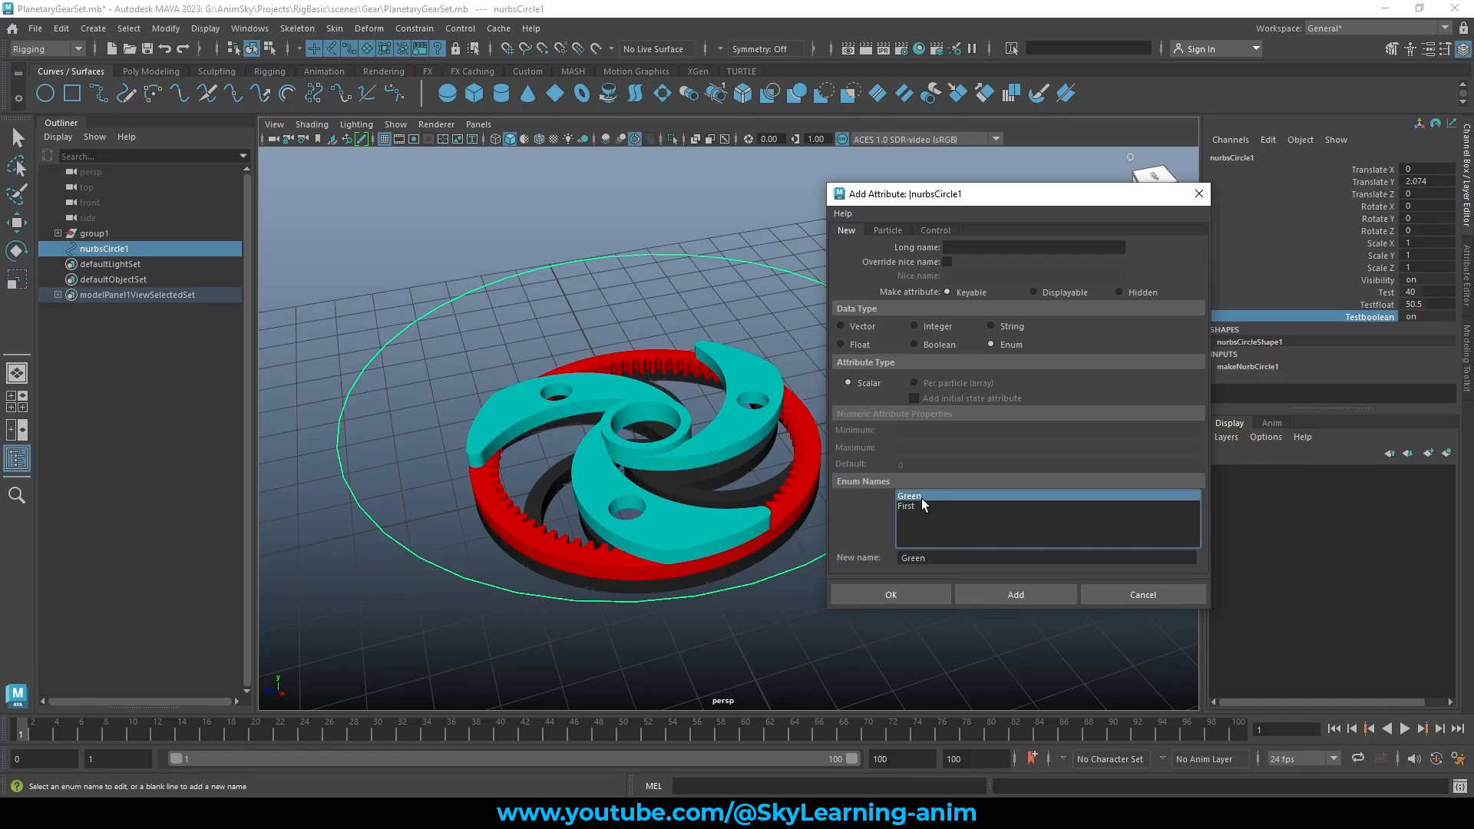
{"action": "left_click", "coordinate": [918, 506]}
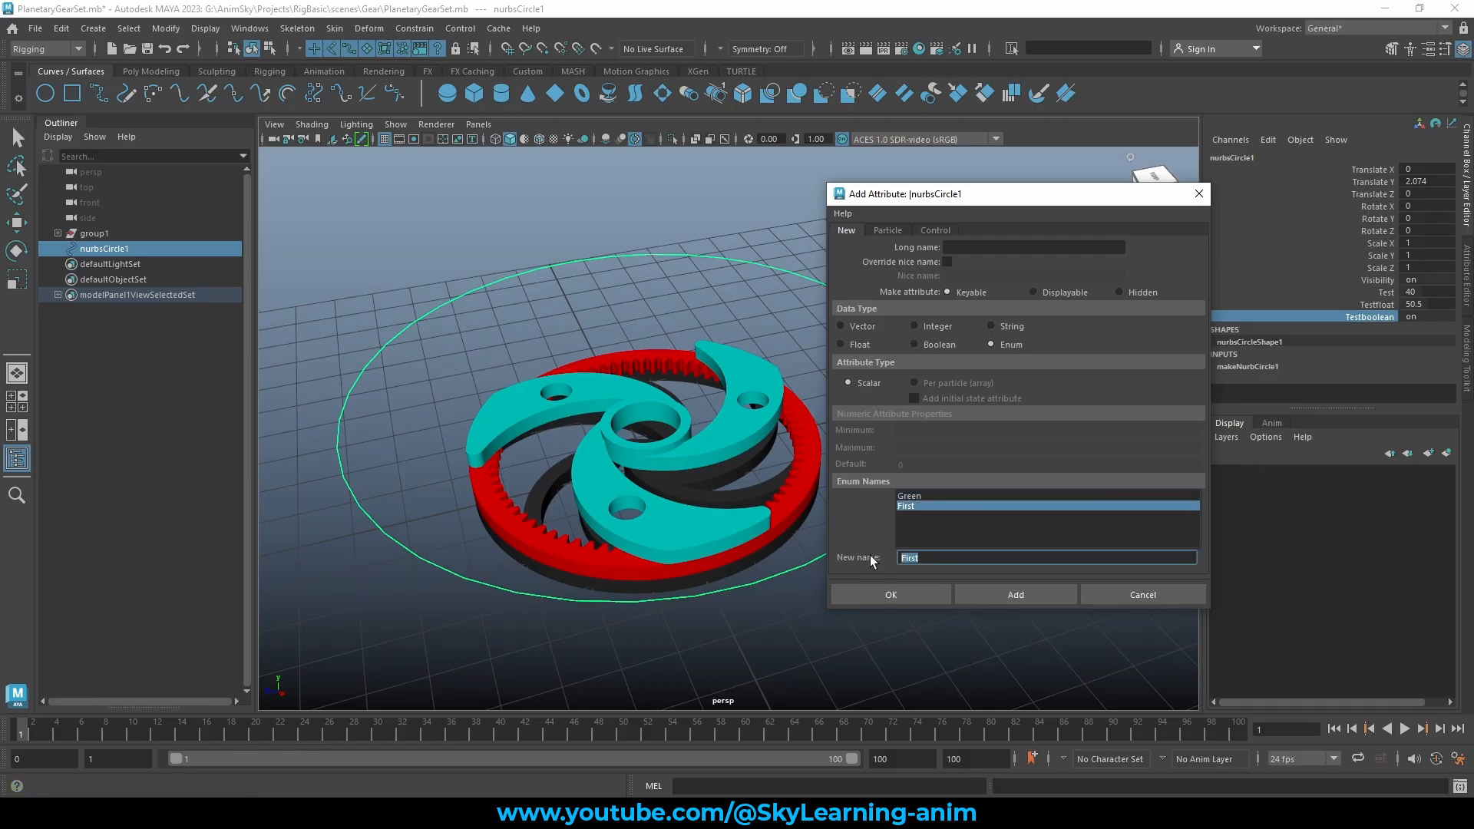
{"action": "key", "text": "BackSpace"}
{"action": "left_click", "coordinate": [915, 495]}
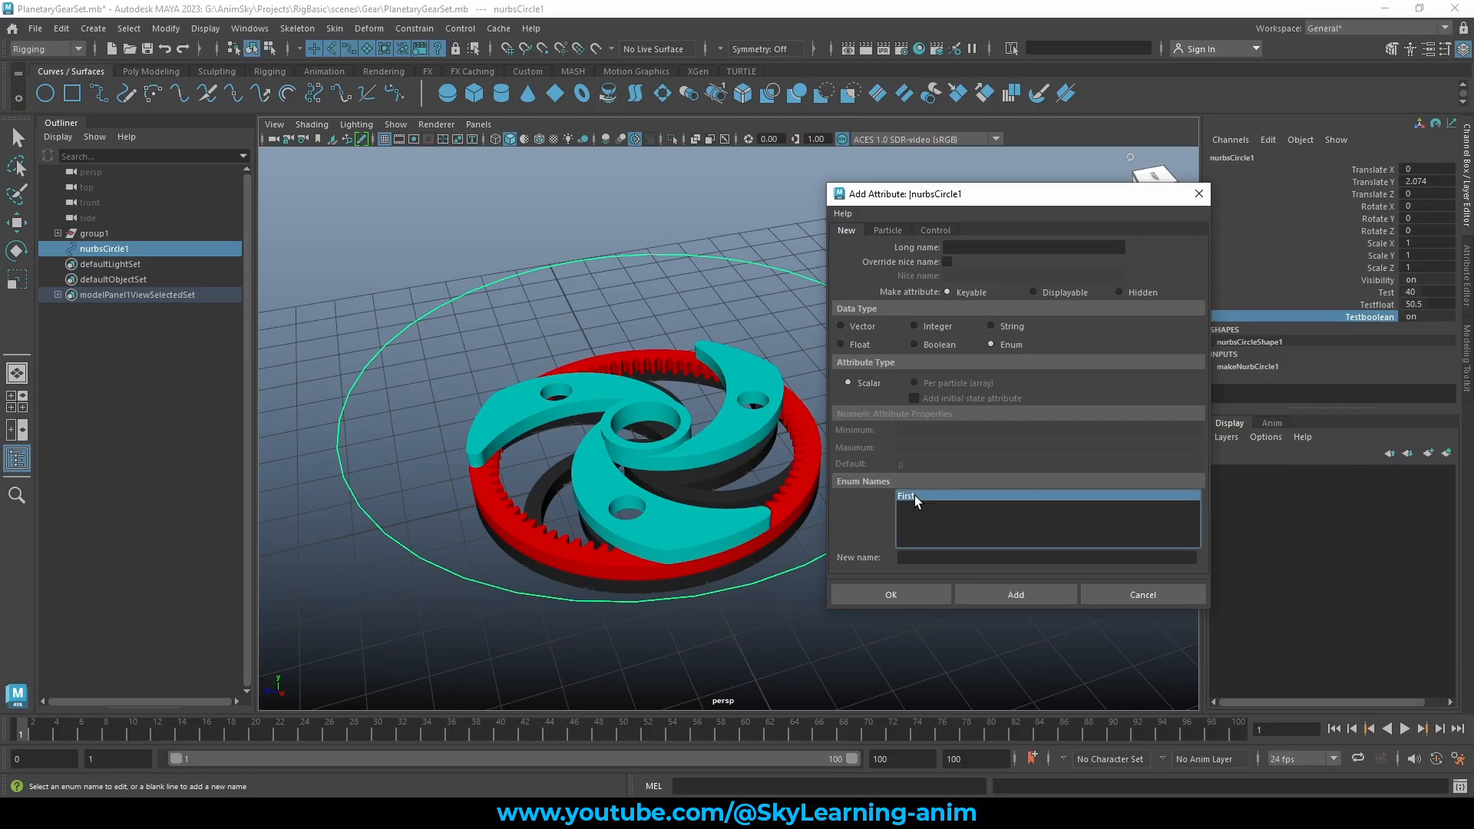
Add Second, Third and Low as enum names after First
{"action": "left_click", "coordinate": [908, 507]}
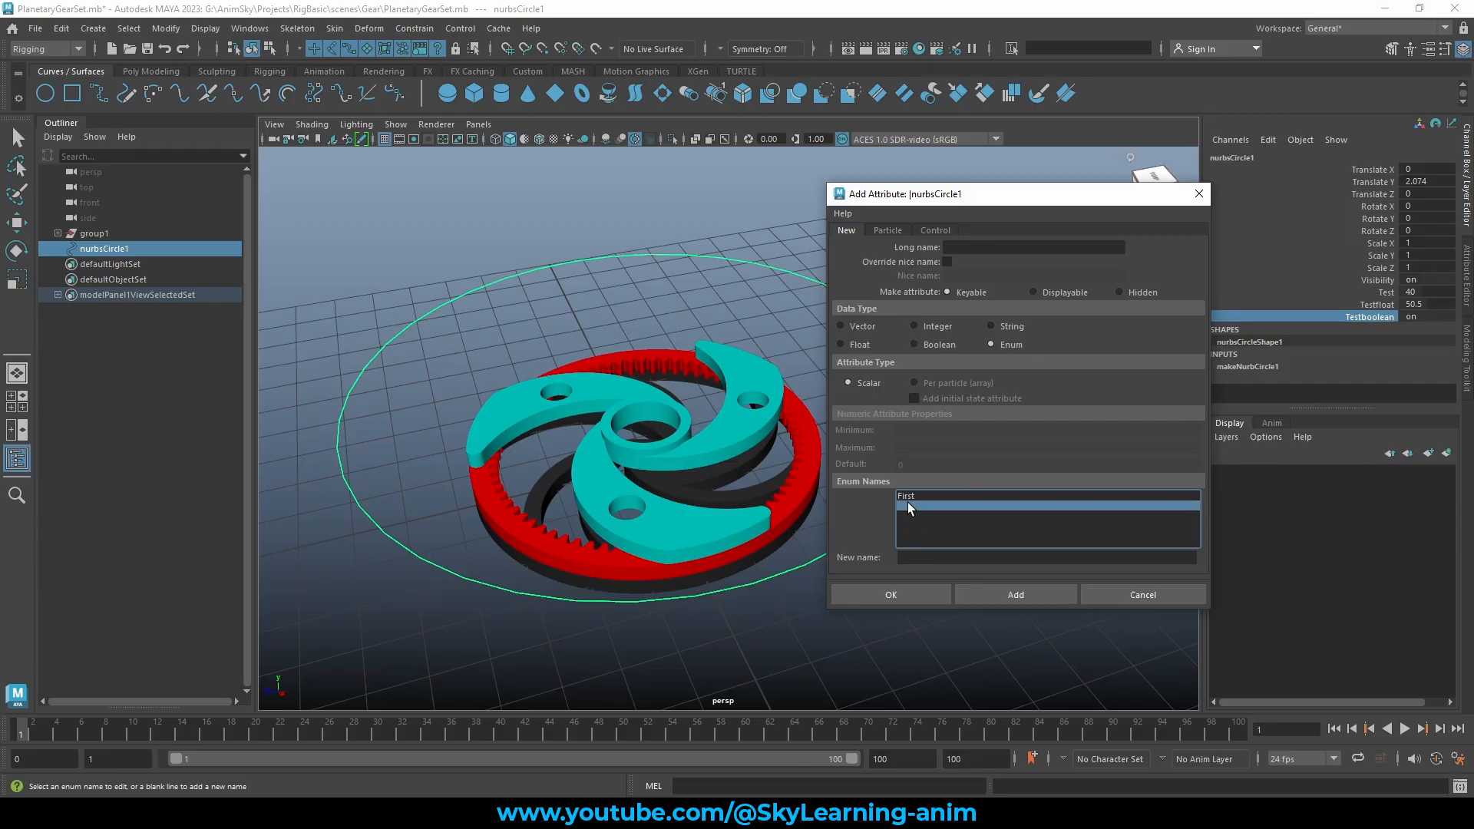
{"action": "left_click", "coordinate": [935, 558]}
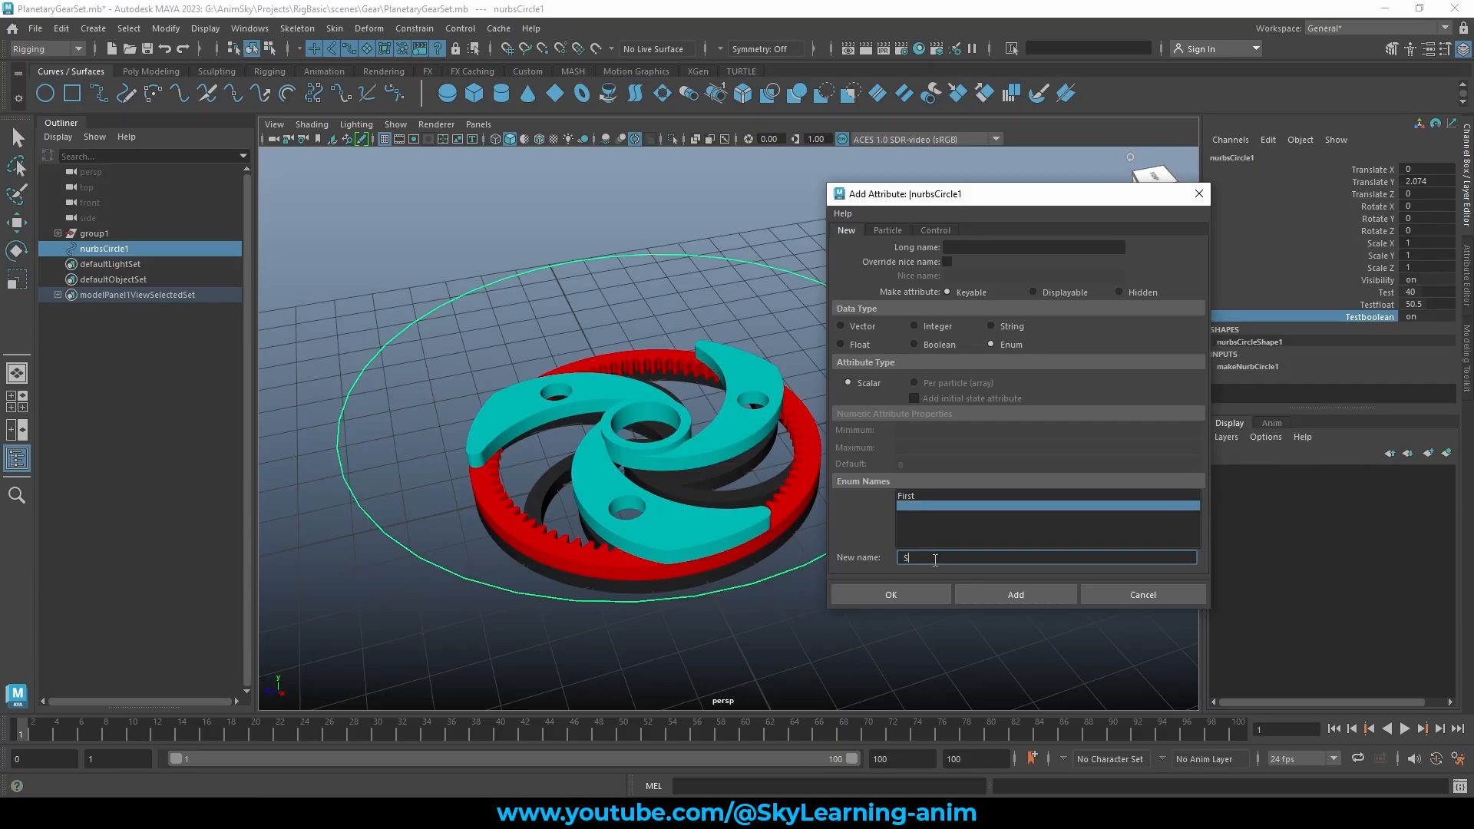
{"action": "type", "text": "Second"}
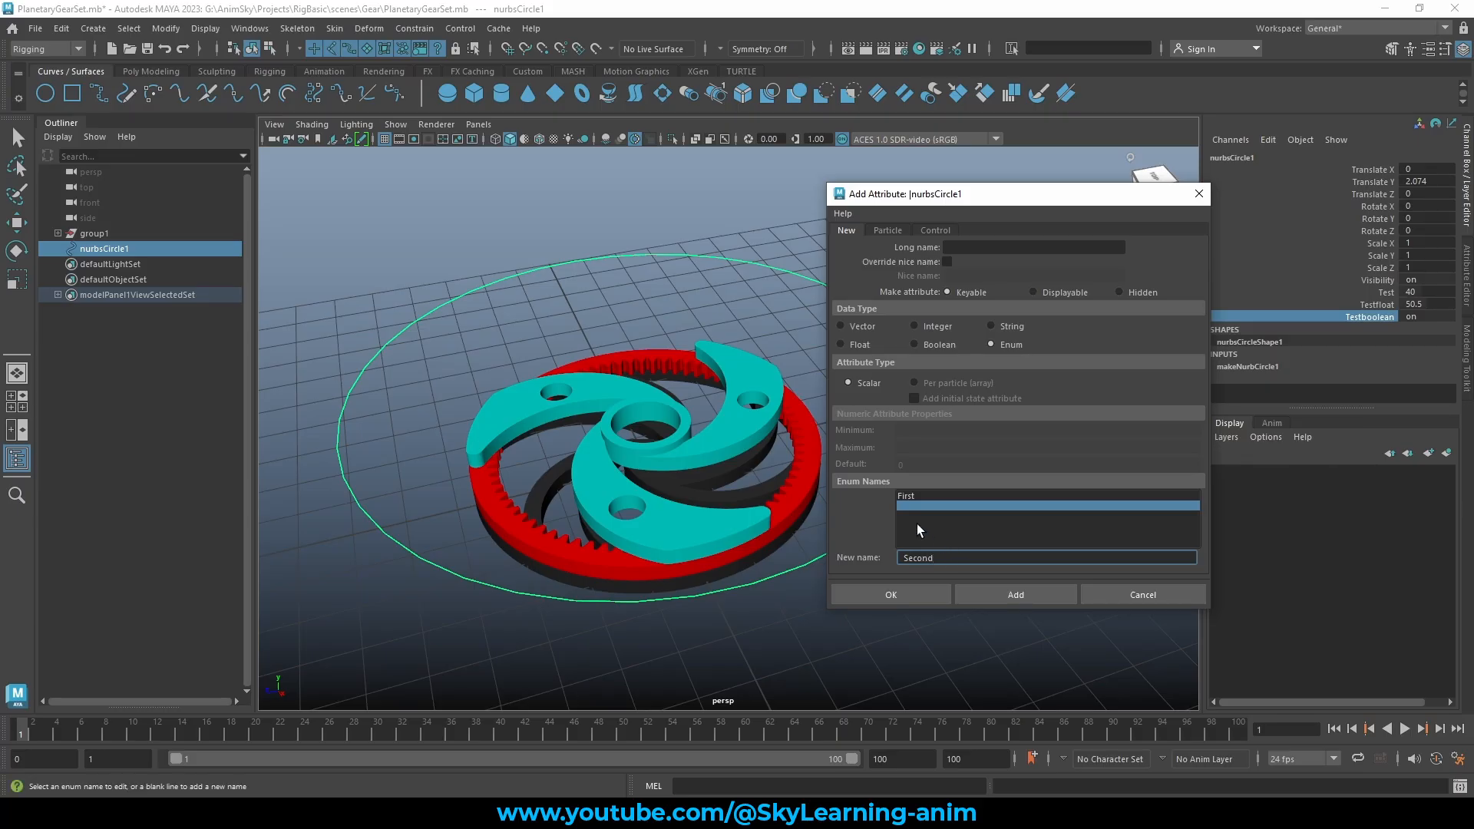
{"action": "key", "text": "Return"}
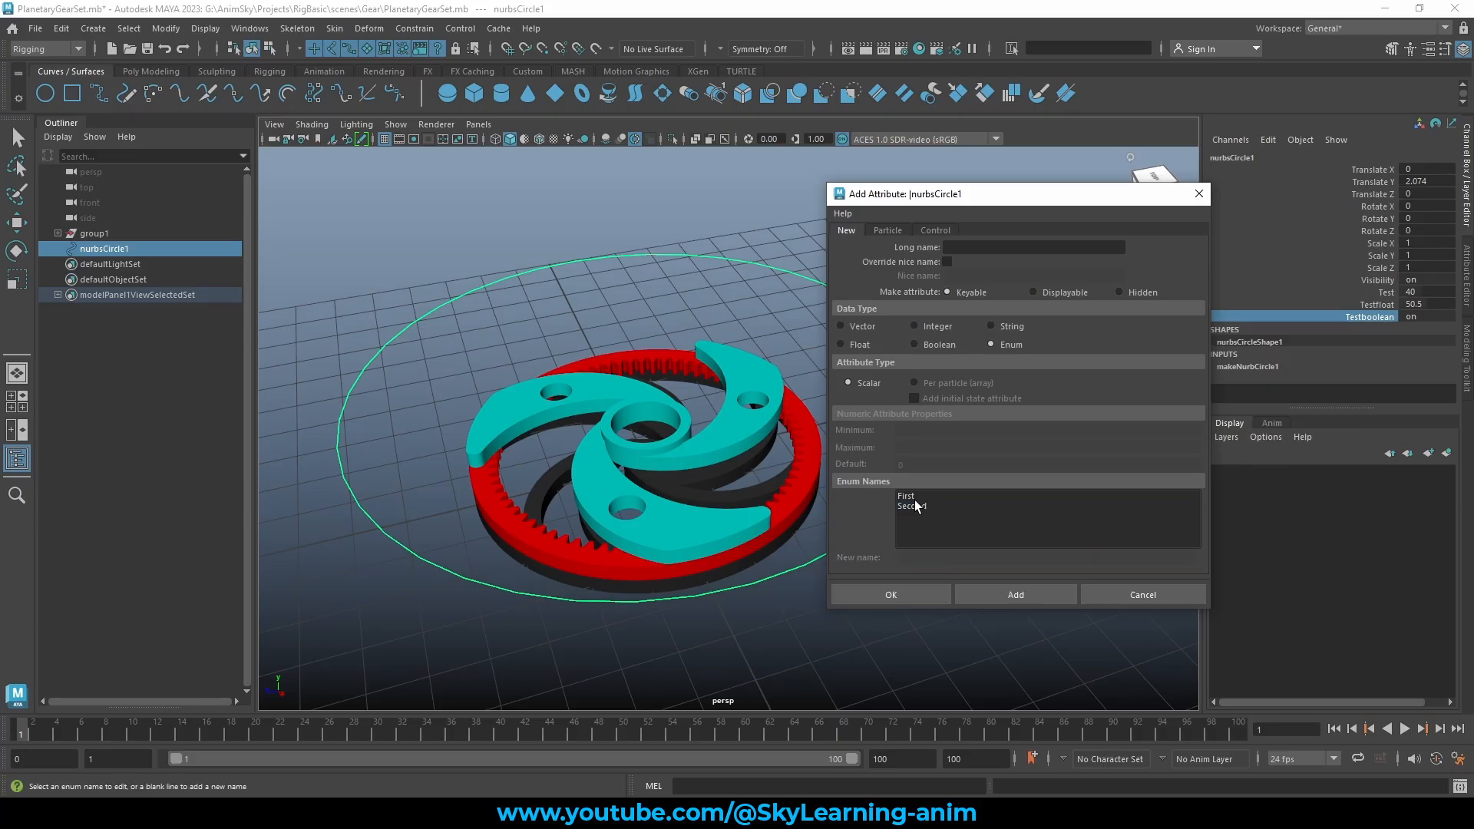
{"action": "left_click", "coordinate": [903, 514]}
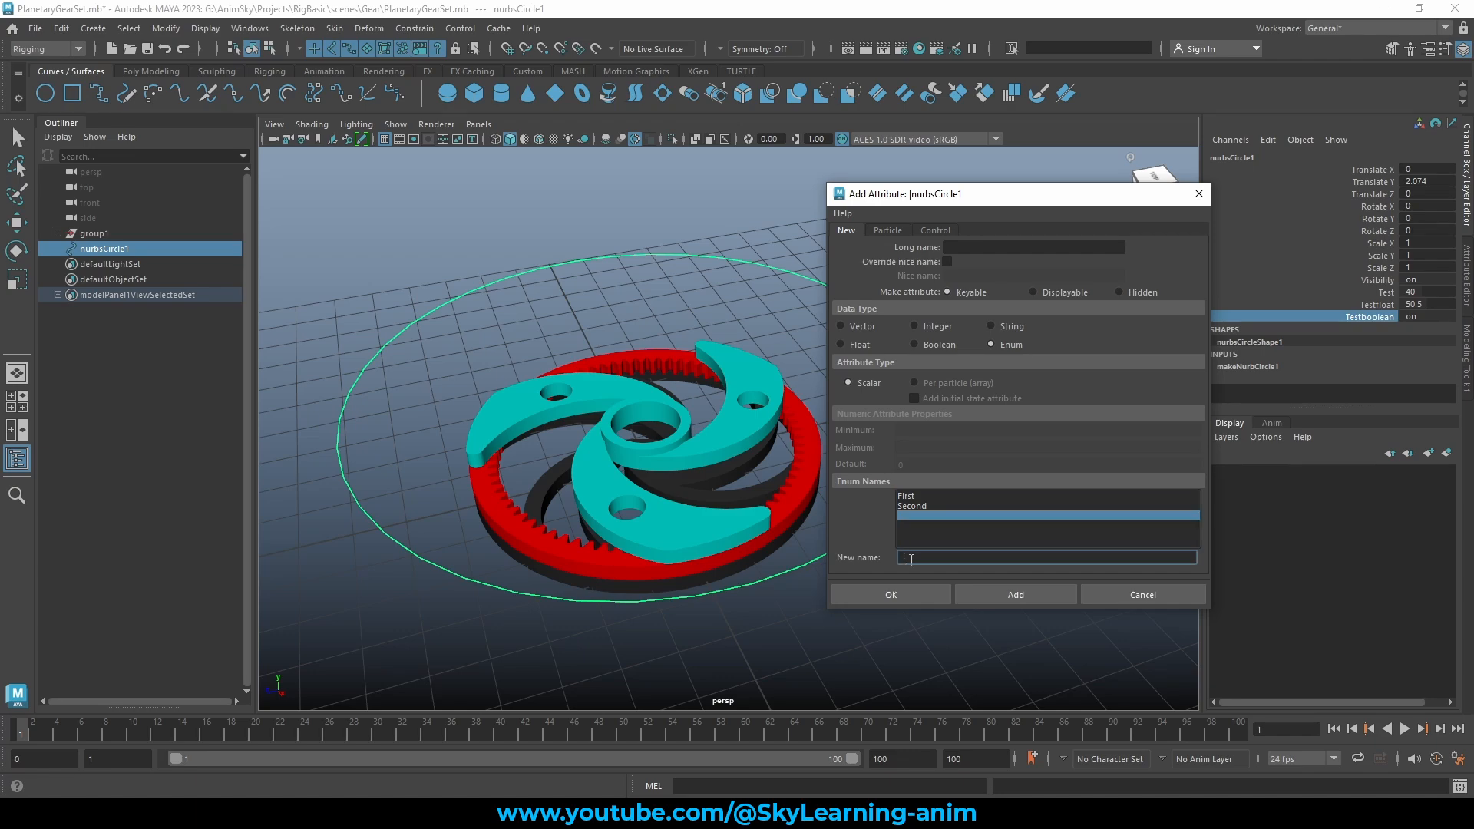
{"action": "type", "text": "Third"}
{"action": "key", "text": "Return"}
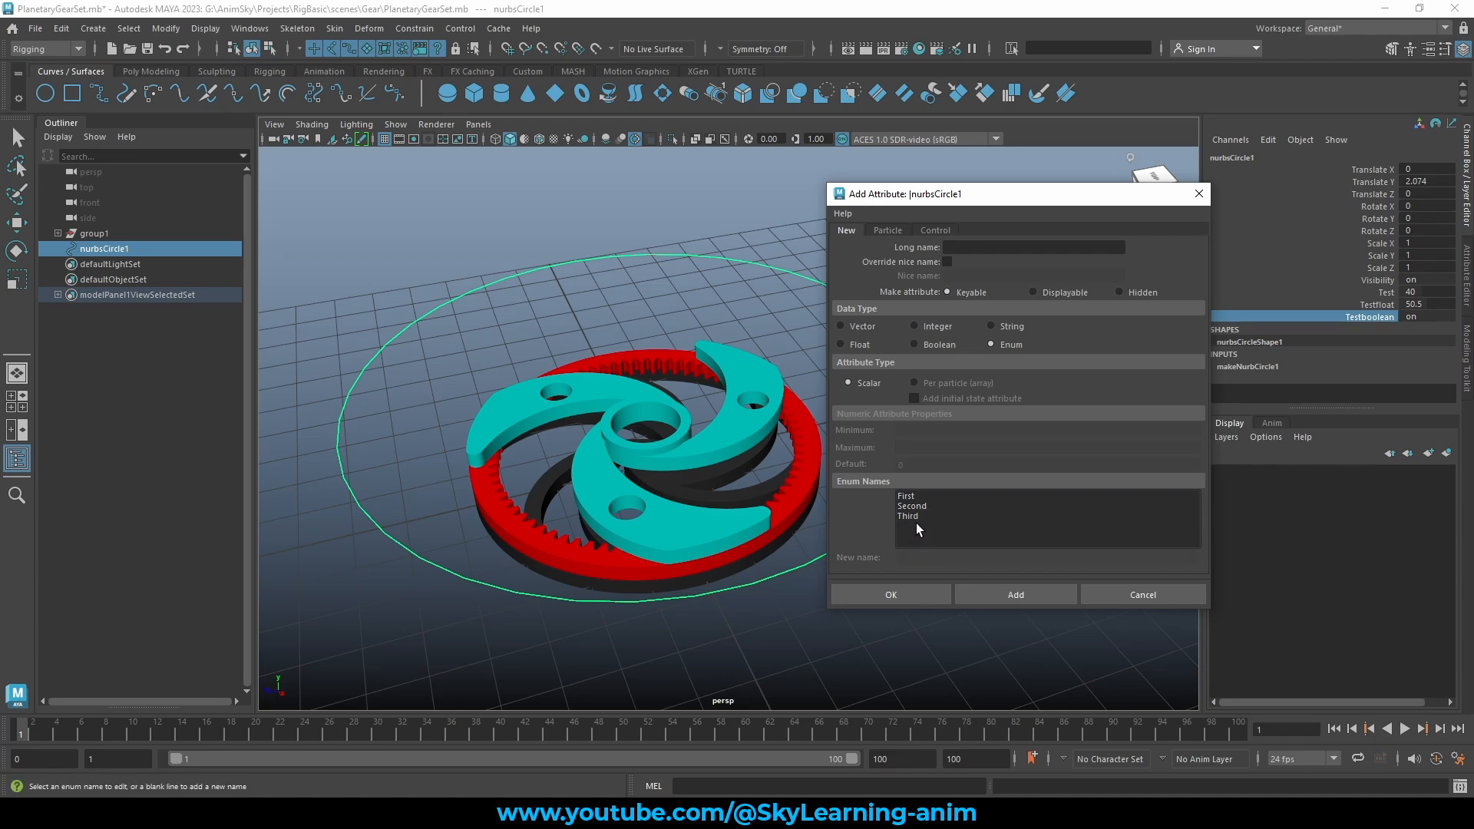
{"action": "left_click", "coordinate": [914, 524]}
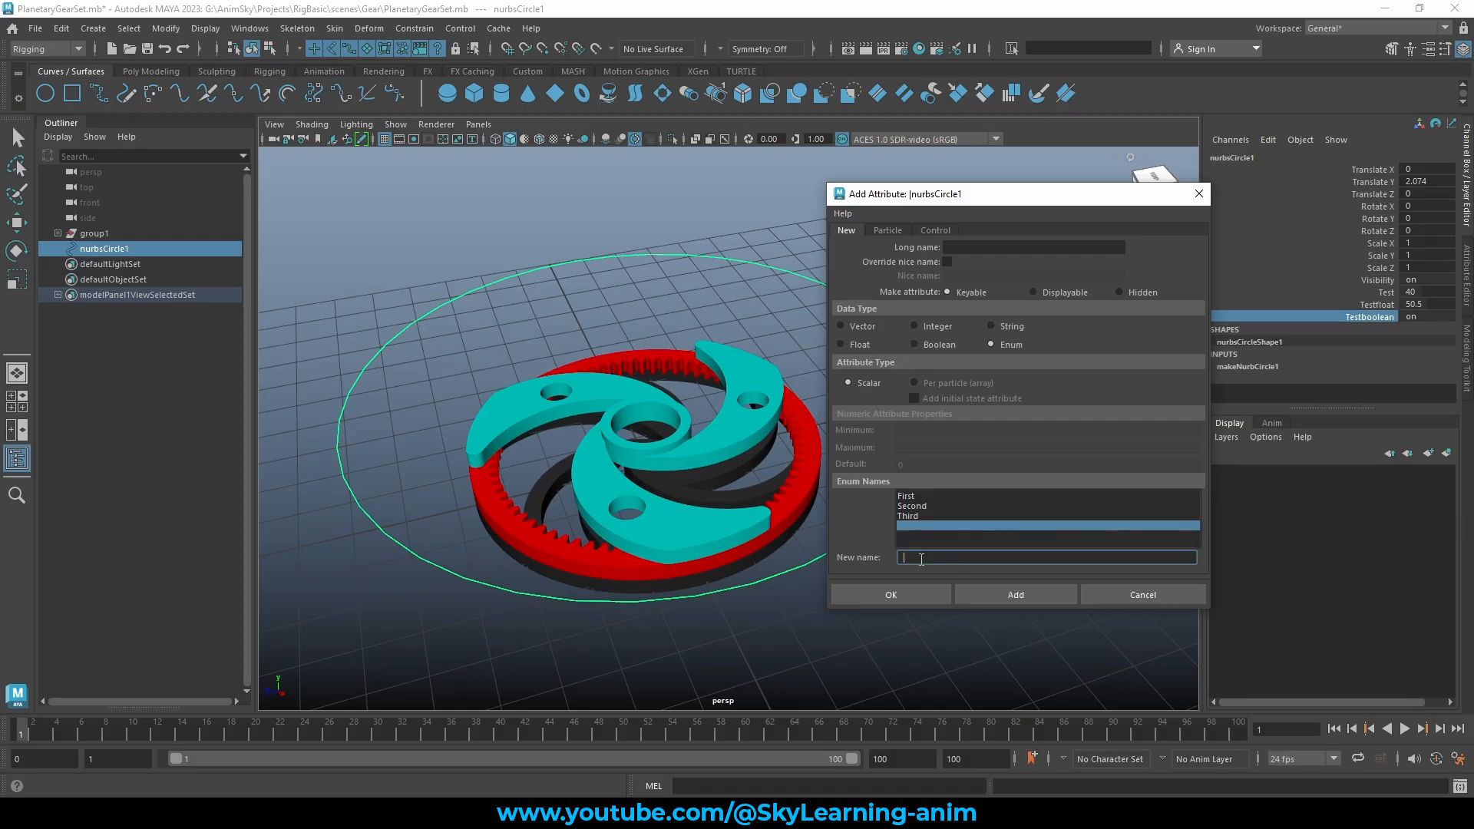
{"action": "type", "text": "Low"}
{"action": "key", "text": "Return"}
Replace Third with High and add mid below Low in the enum list
{"action": "left_click", "coordinate": [906, 536]}
{"action": "left_click", "coordinate": [917, 558]}
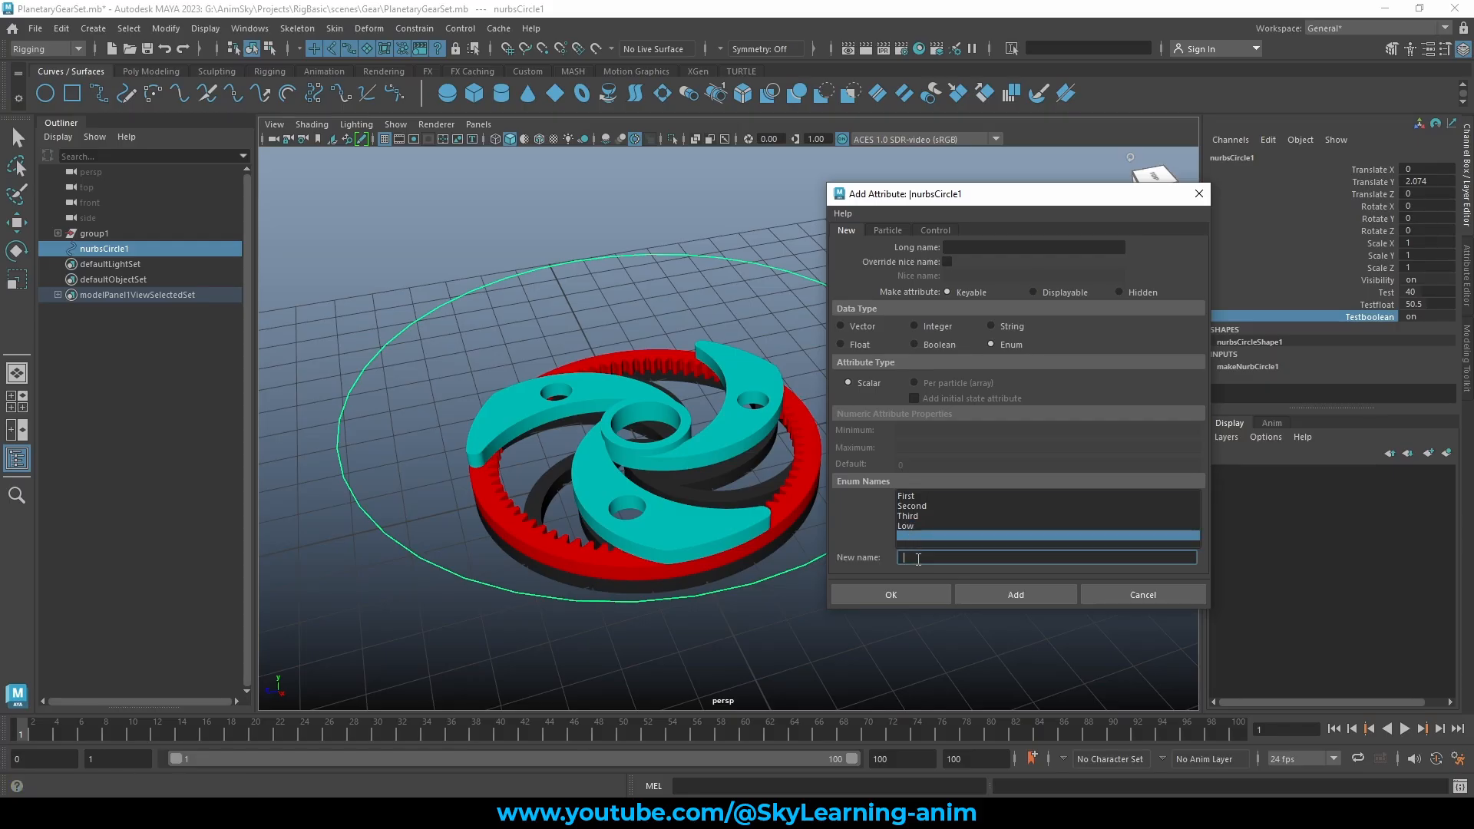
{"action": "type", "text": "High"}
{"action": "left_click", "coordinate": [938, 515]}
{"action": "left_click", "coordinate": [904, 535]}
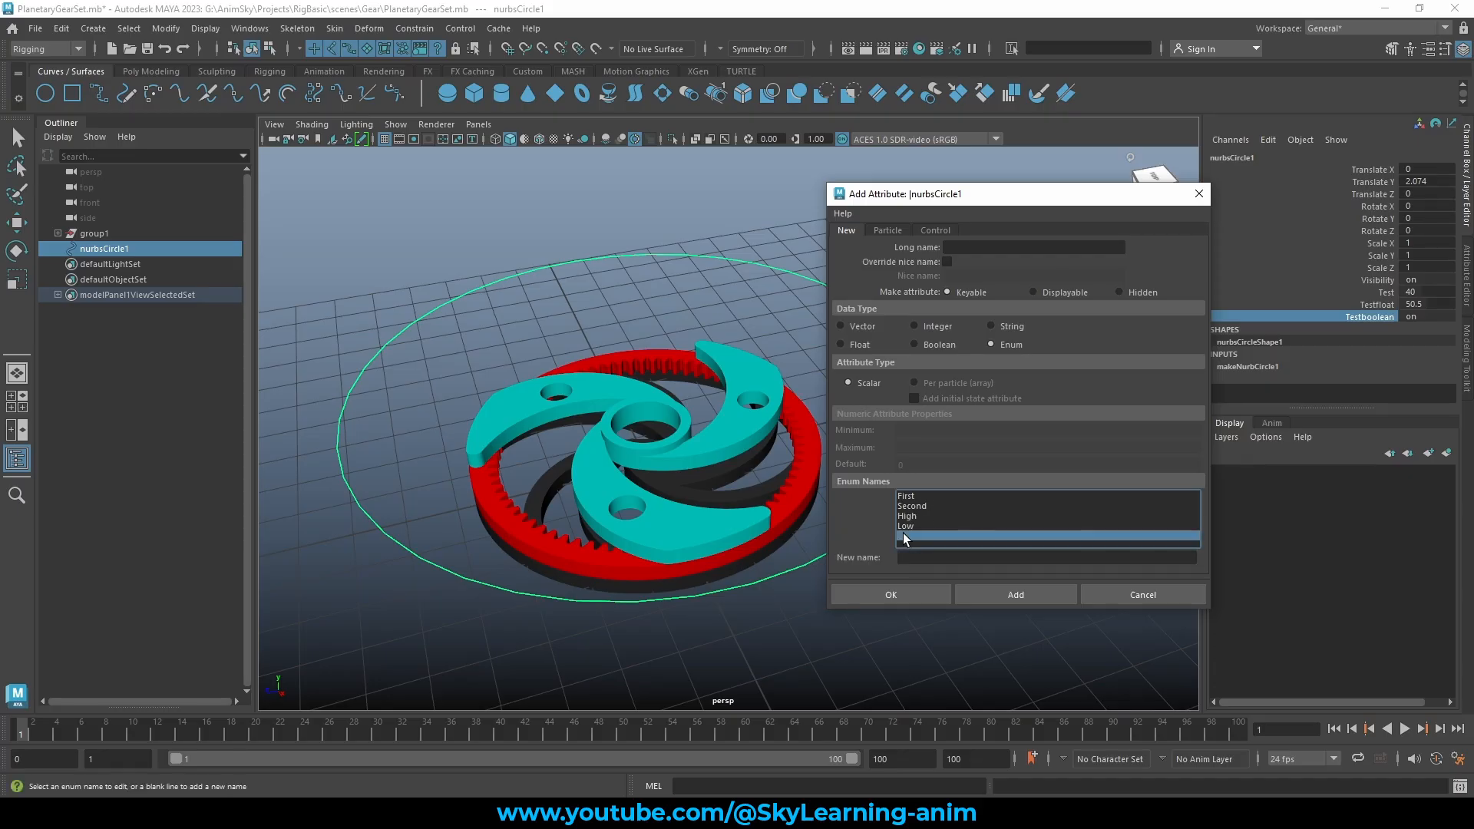
{"action": "left_click", "coordinate": [915, 556]}
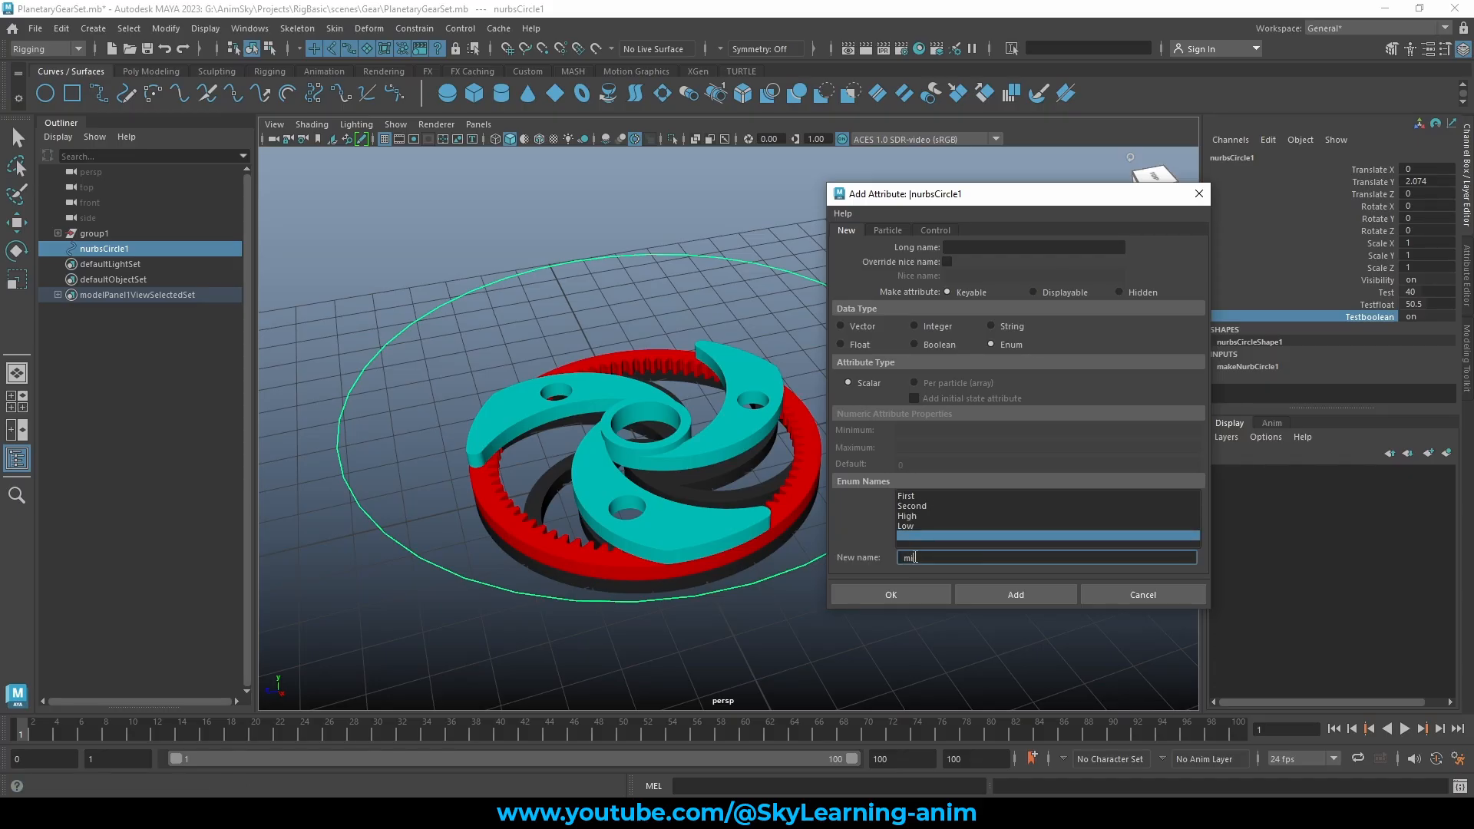
{"action": "type", "text": "mid"}
{"action": "key", "text": "Return"}
{"action": "left_click", "coordinate": [909, 535]}
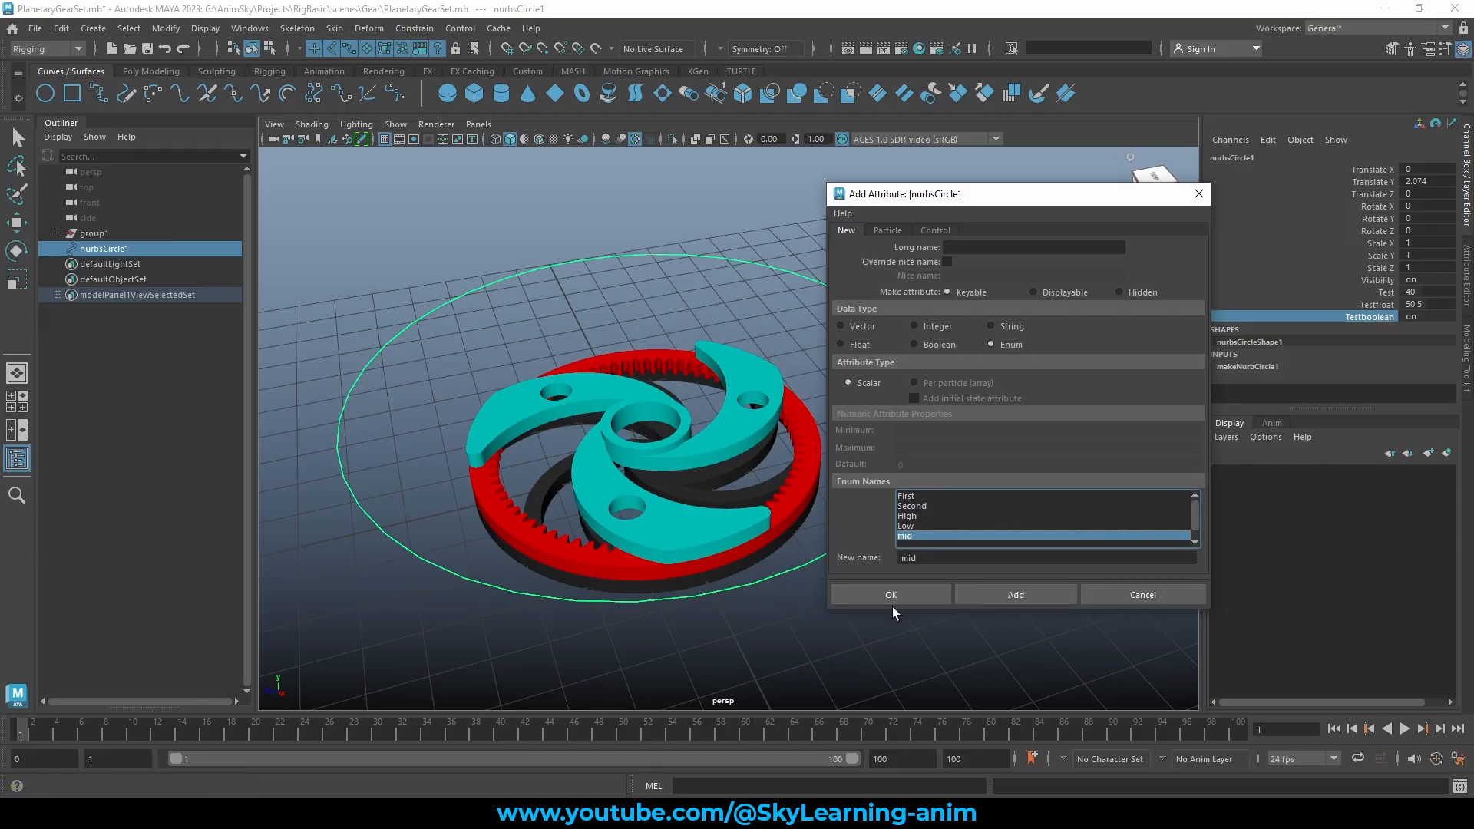
Name the attribute TestList and create it on nurbsCircle1
{"action": "left_click", "coordinate": [971, 248]}
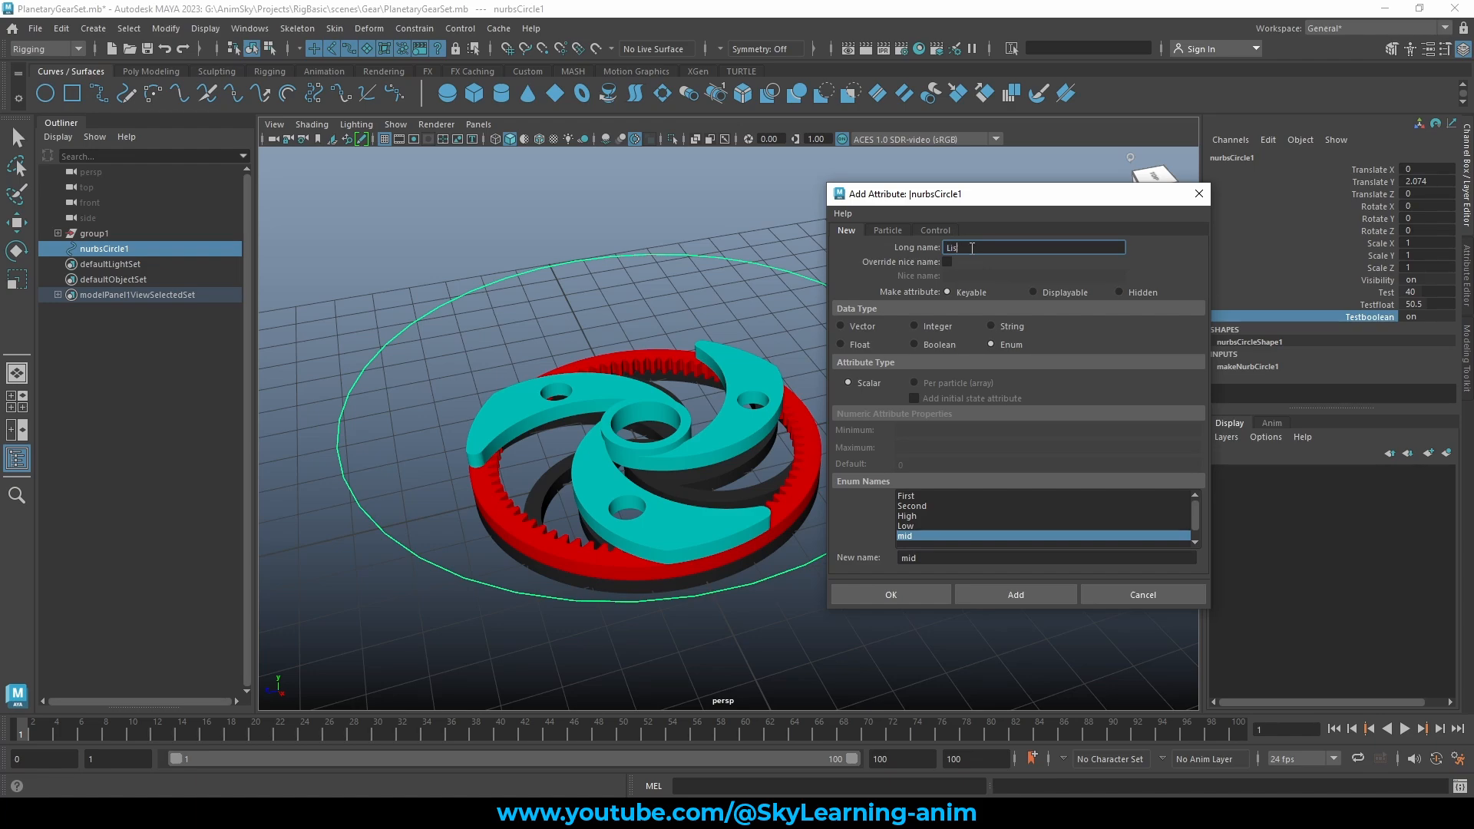
{"action": "type", "text": "TestList"}
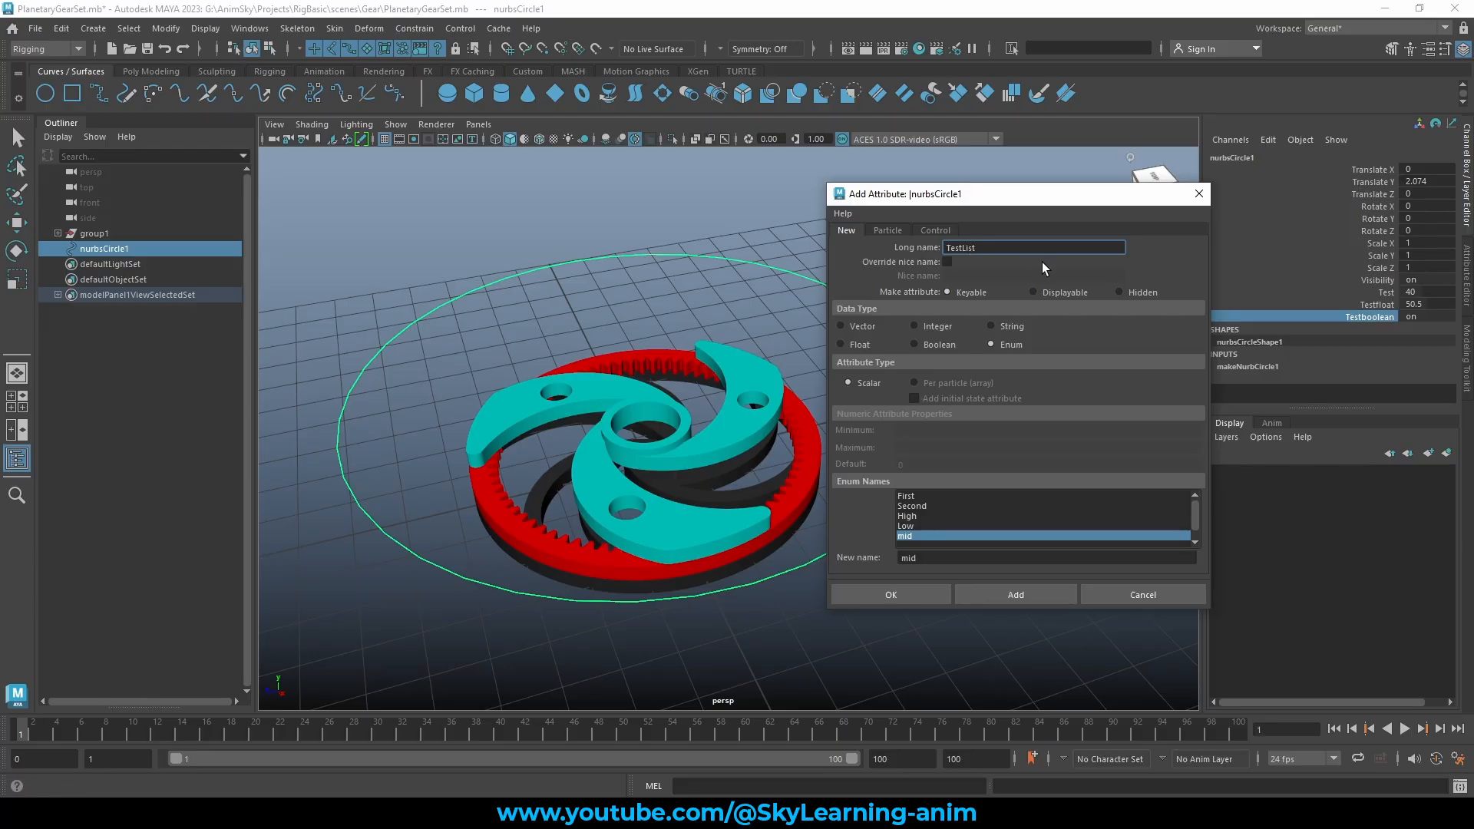
{"action": "left_click", "coordinate": [891, 596]}
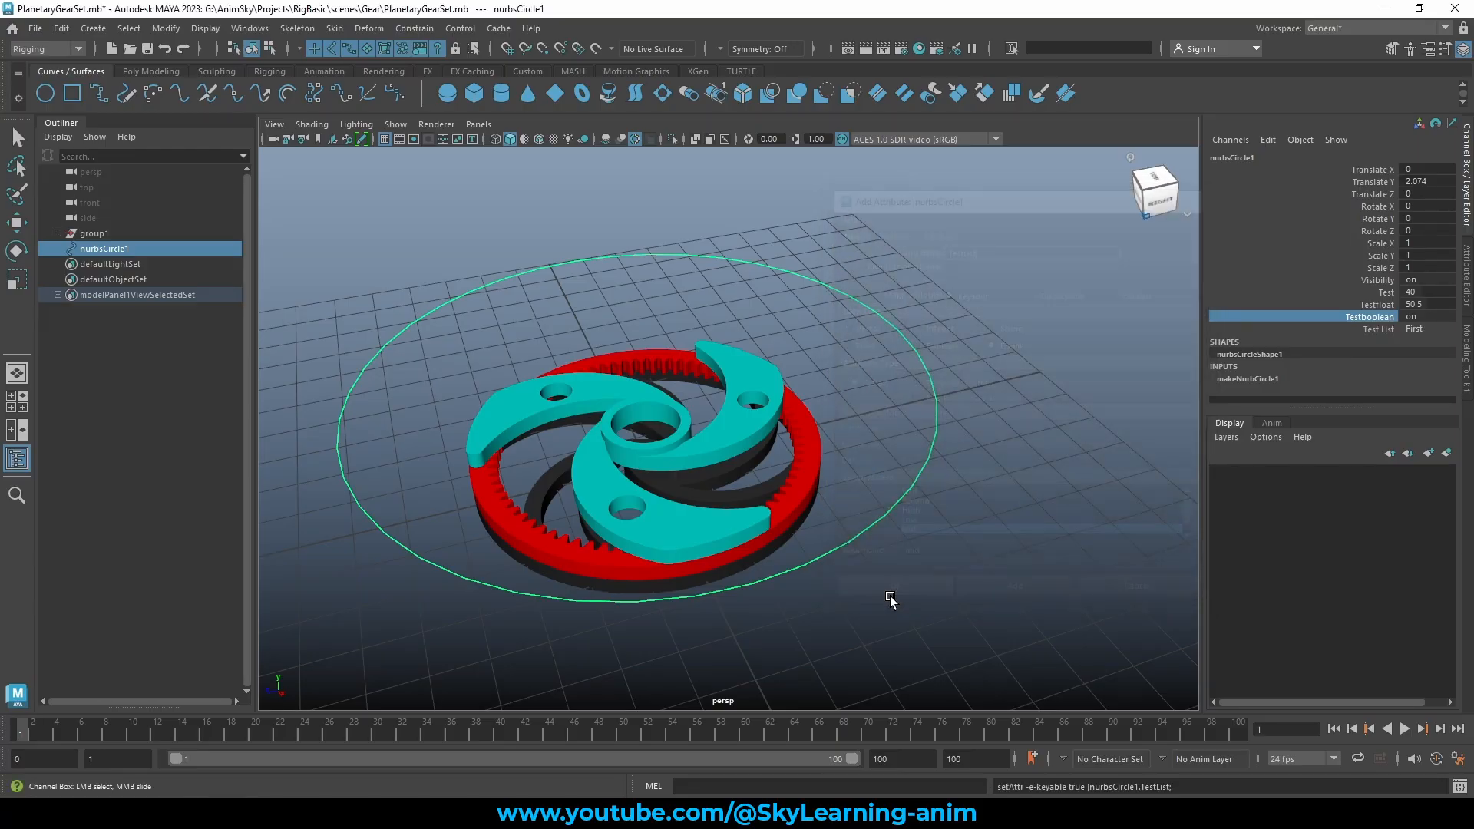
{"action": "left_click", "coordinate": [1386, 329]}
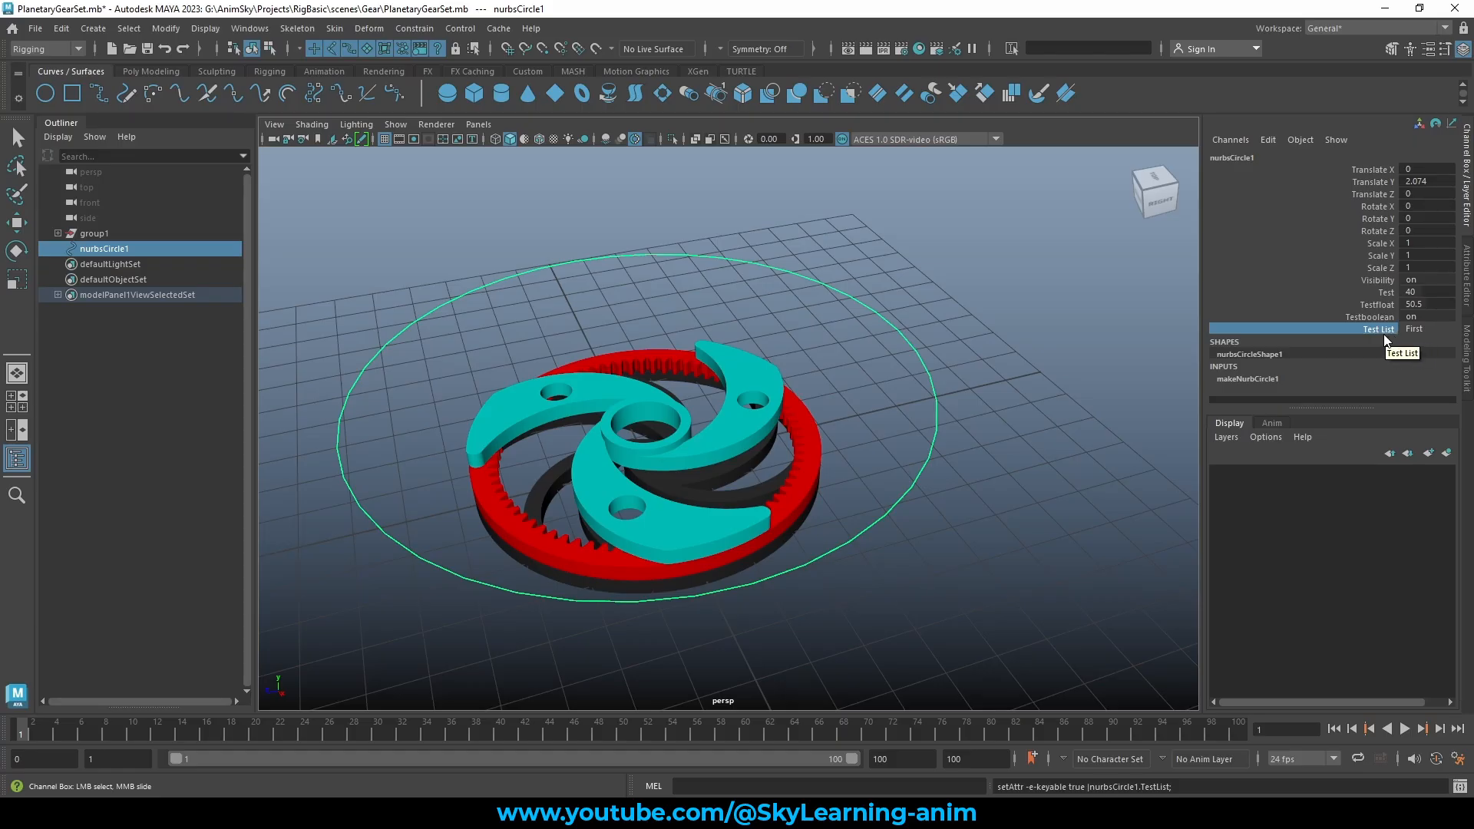
{"action": "left_click", "coordinate": [1438, 334]}
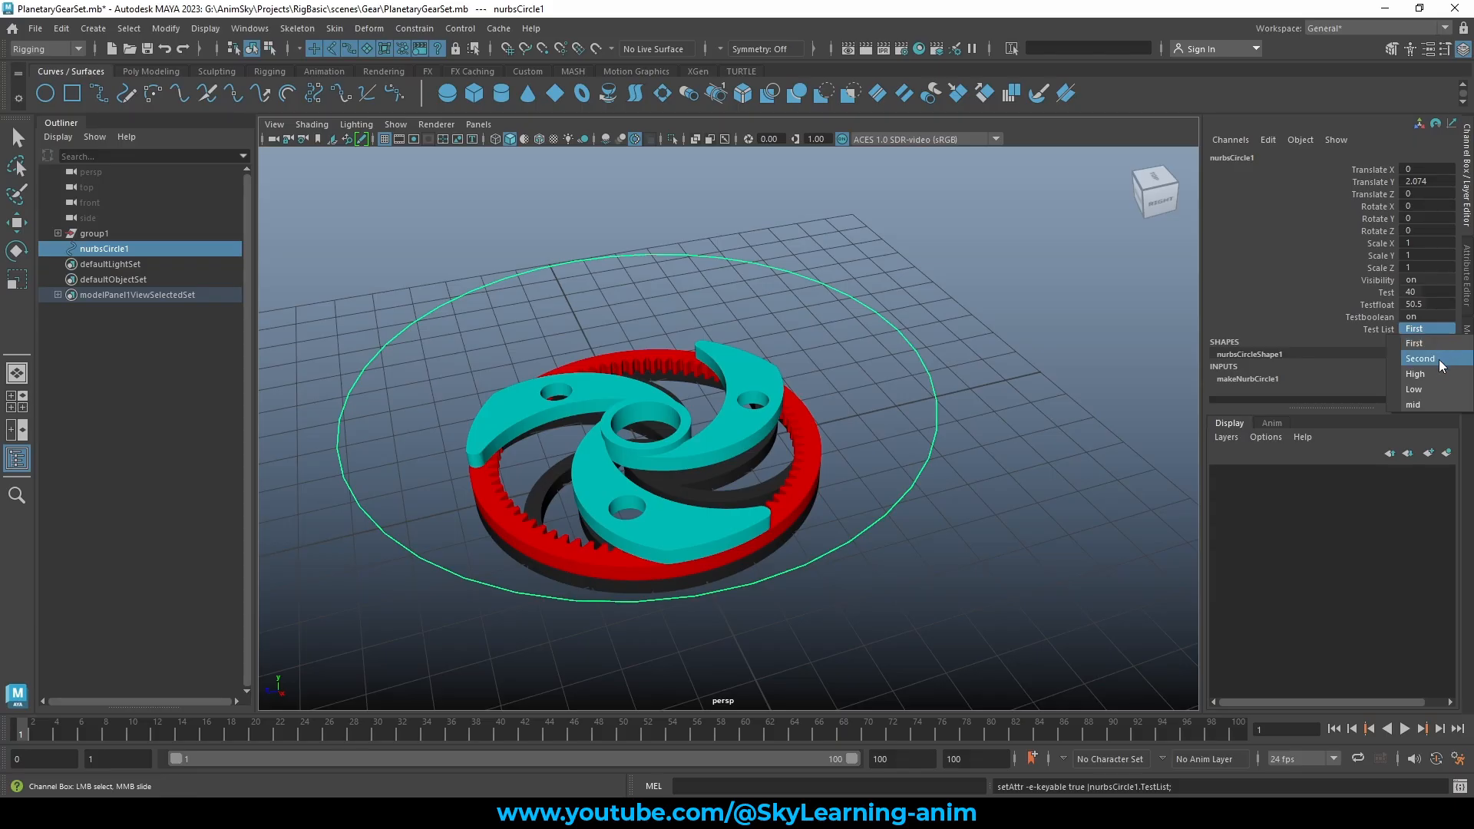
{"action": "left_click", "coordinate": [1439, 361]}
{"action": "left_click", "coordinate": [1430, 328]}
{"action": "left_click", "coordinate": [1432, 371]}
{"action": "left_click", "coordinate": [1431, 328]}
{"action": "left_click", "coordinate": [1432, 389]}
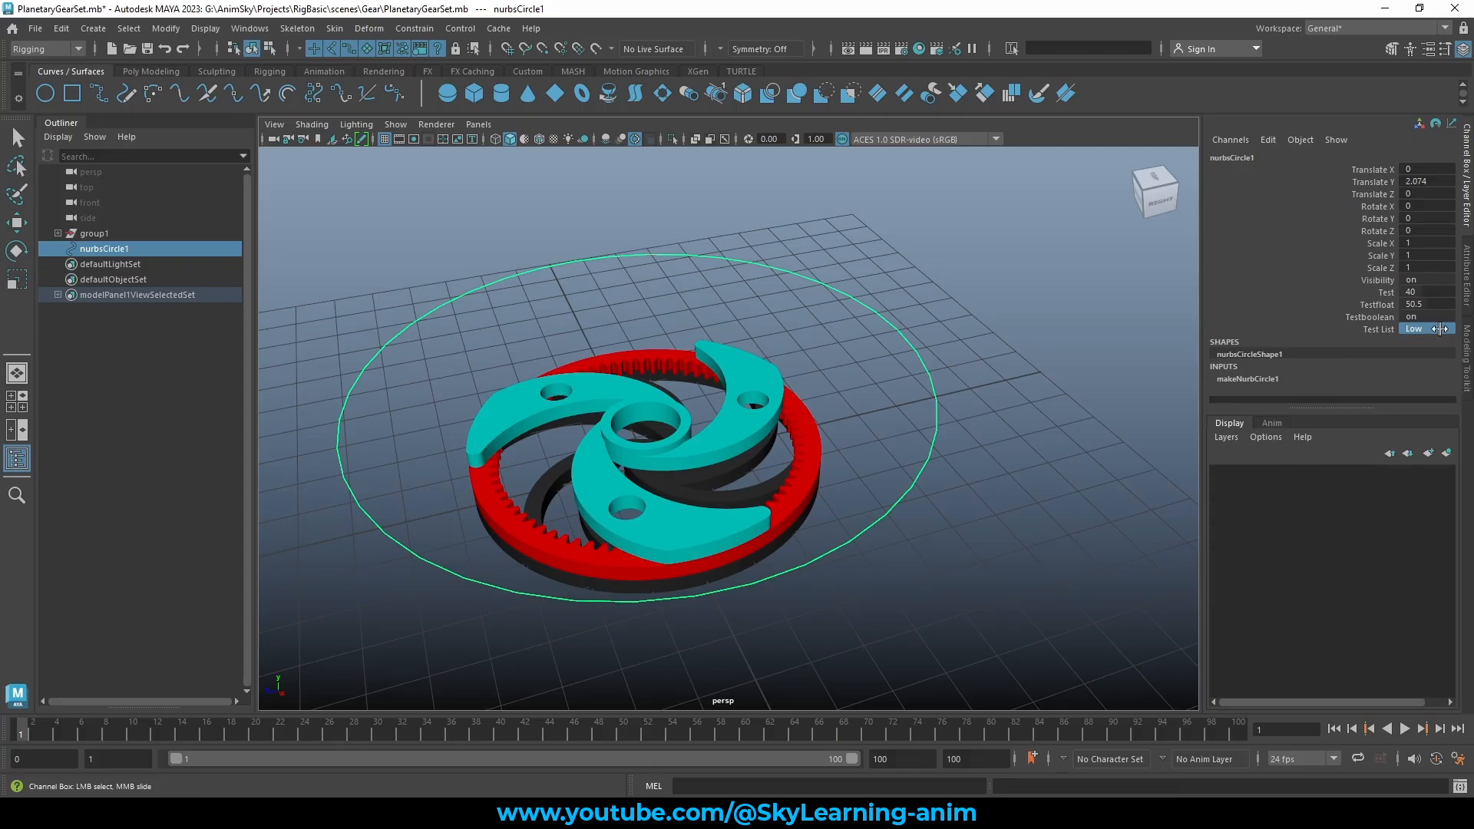
{"action": "left_click", "coordinate": [1437, 329]}
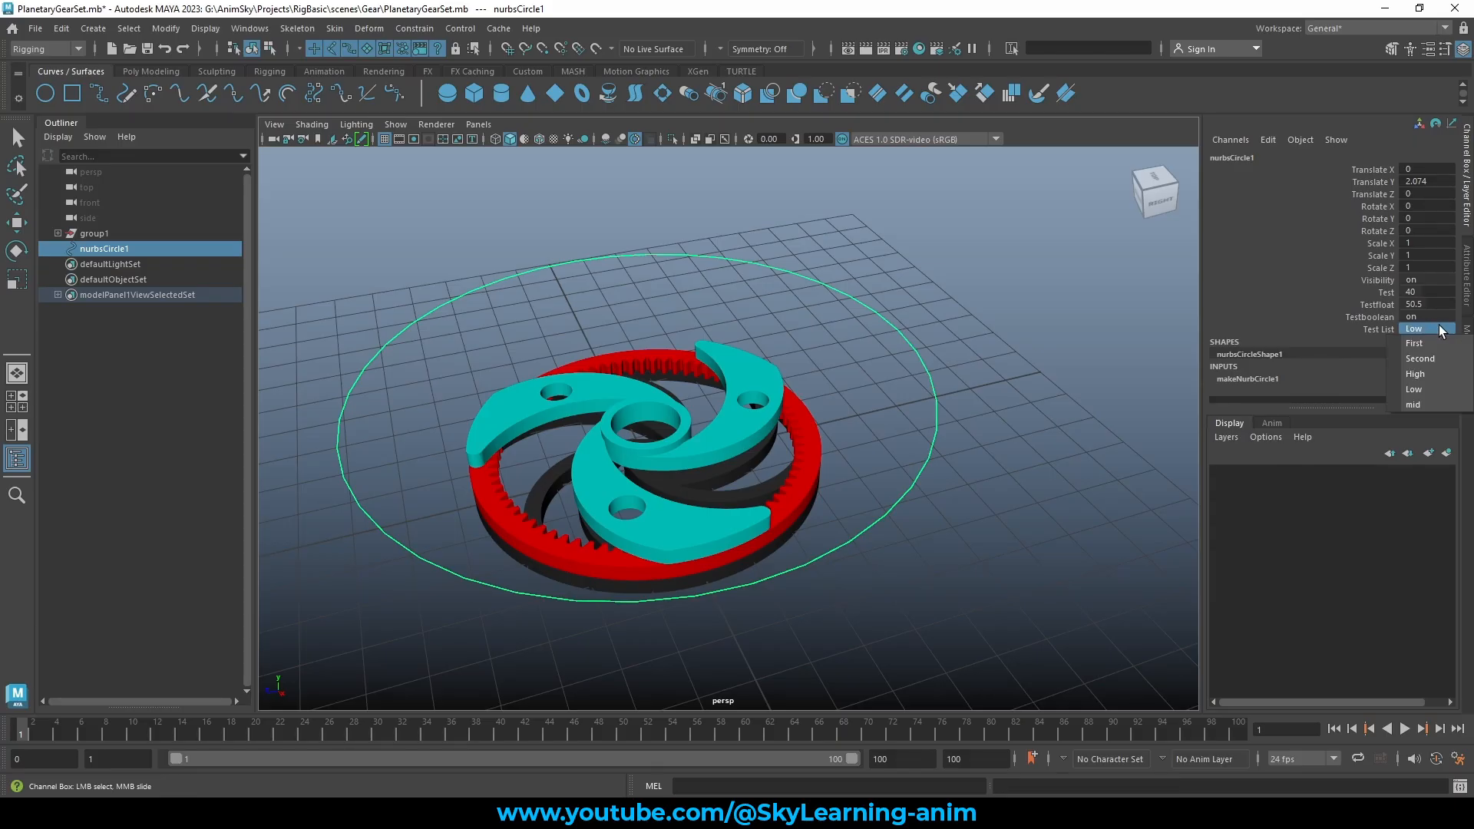
{"action": "left_click", "coordinate": [1438, 386]}
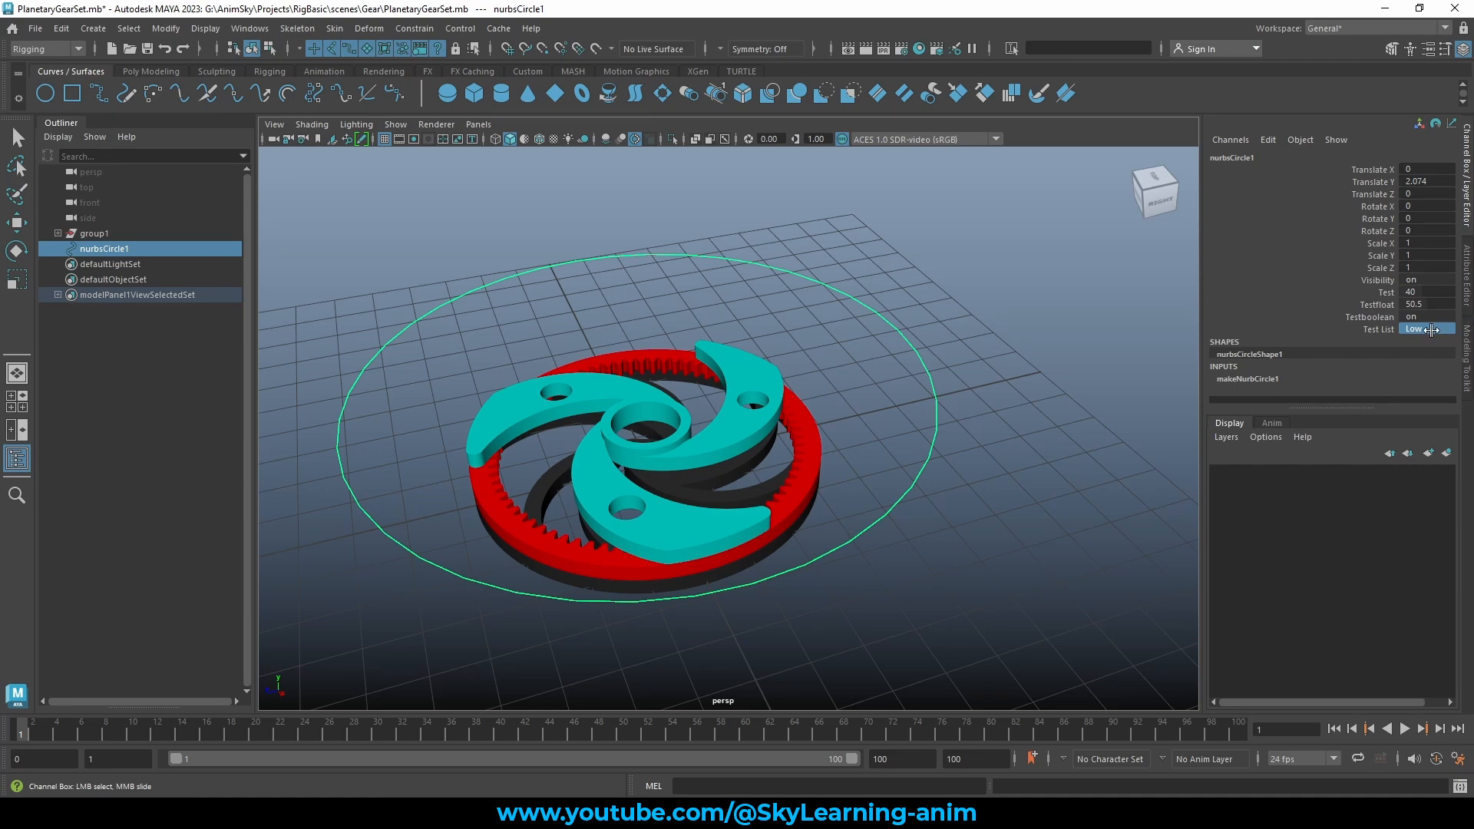
{"action": "left_click", "coordinate": [1436, 329]}
{"action": "left_click", "coordinate": [1440, 344]}
{"action": "left_click", "coordinate": [1040, 300]}
{"action": "left_click_drag", "start_coordinate": [946, 263], "coordinate": [866, 338]}
{"action": "key", "text": "w"}
Open the Add Attribute window and close it without adding anything
{"action": "left_click", "coordinate": [1268, 140]}
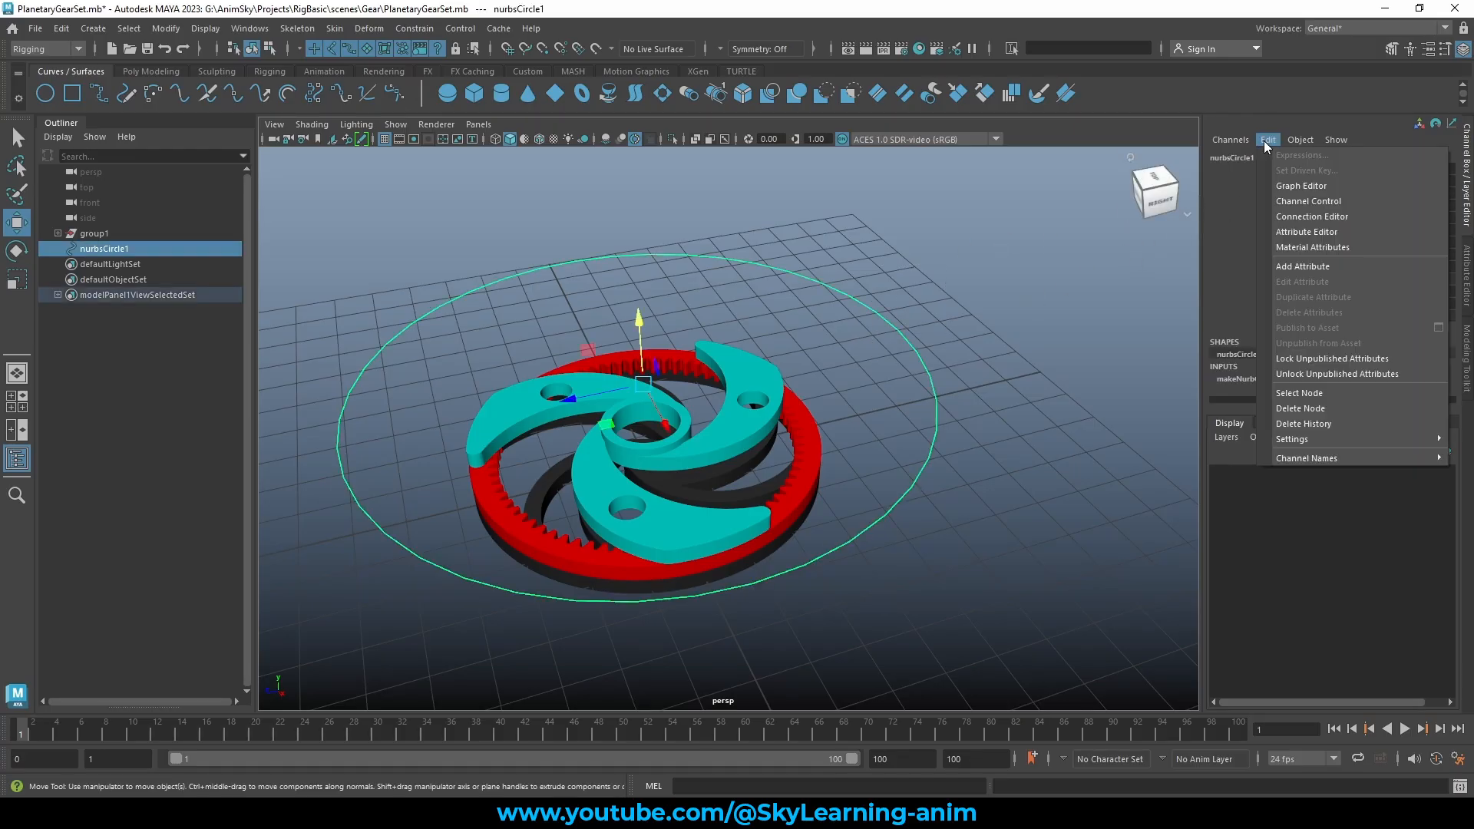
{"action": "left_click", "coordinate": [1325, 264]}
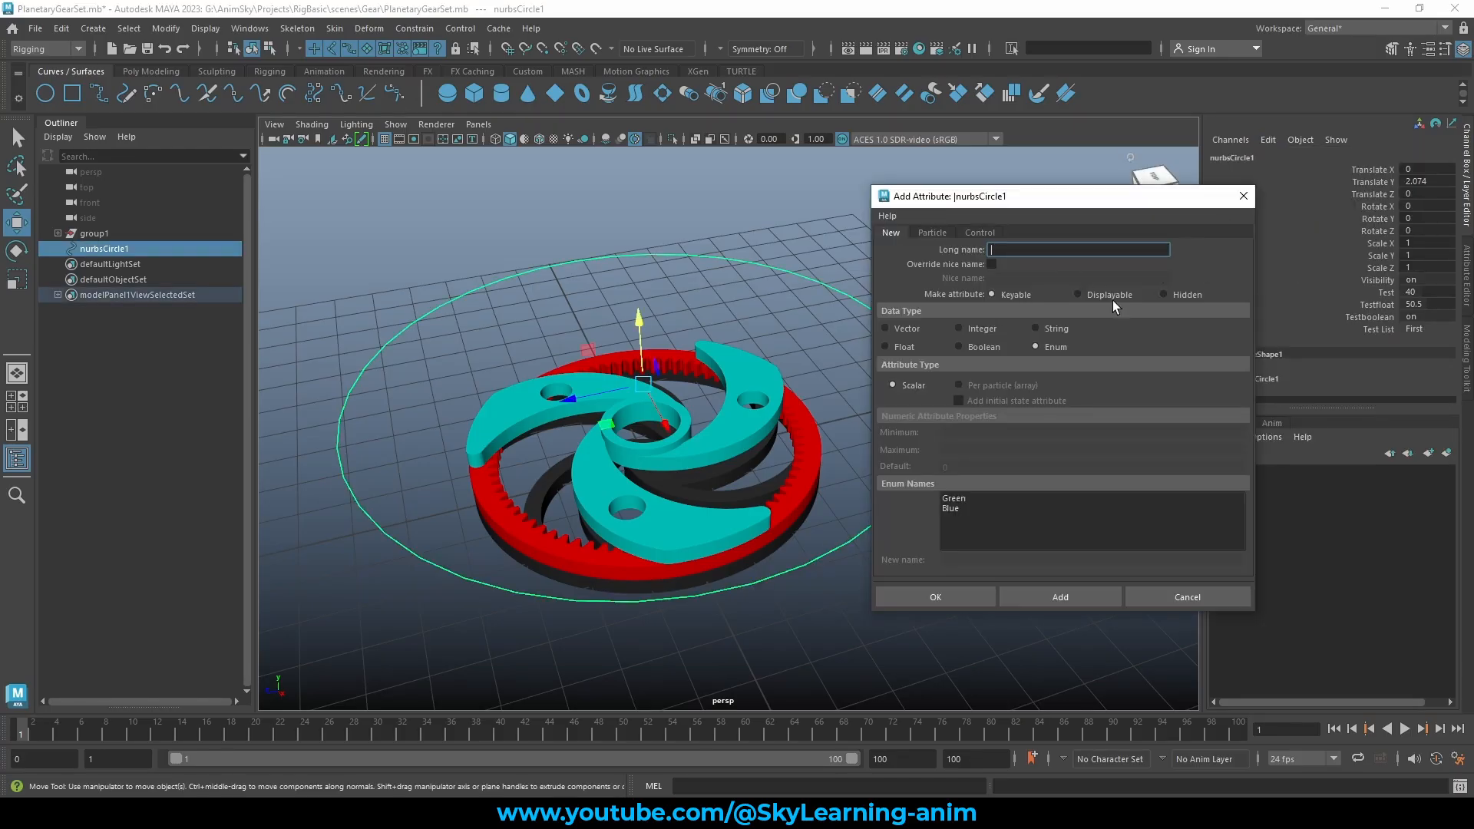
{"action": "left_click", "coordinate": [1243, 198]}
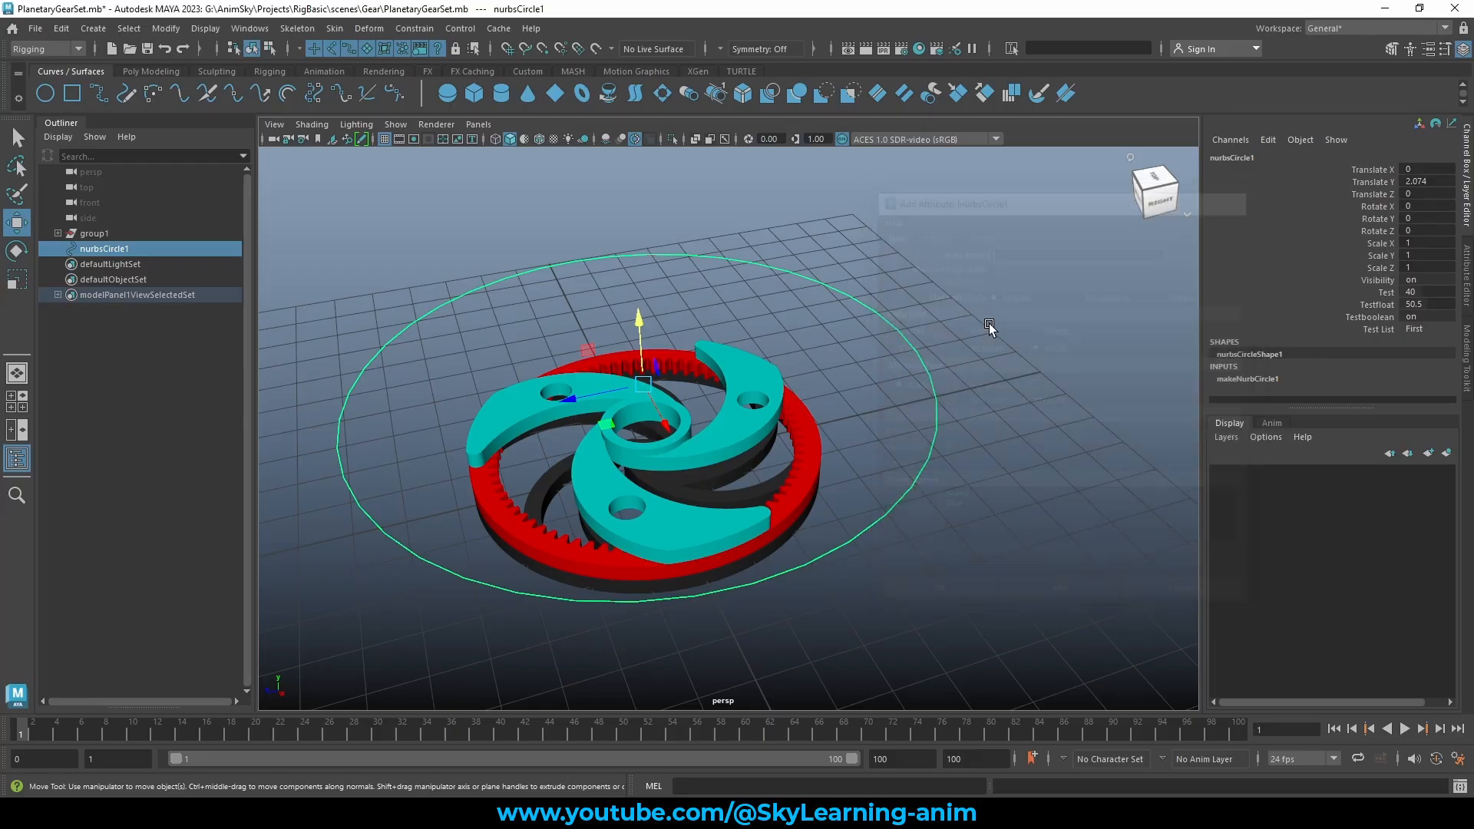
Set a key on the Test channel with Key Selected, then undo it
{"action": "left_click", "coordinate": [1392, 293]}
{"action": "right_click", "coordinate": [1384, 299]}
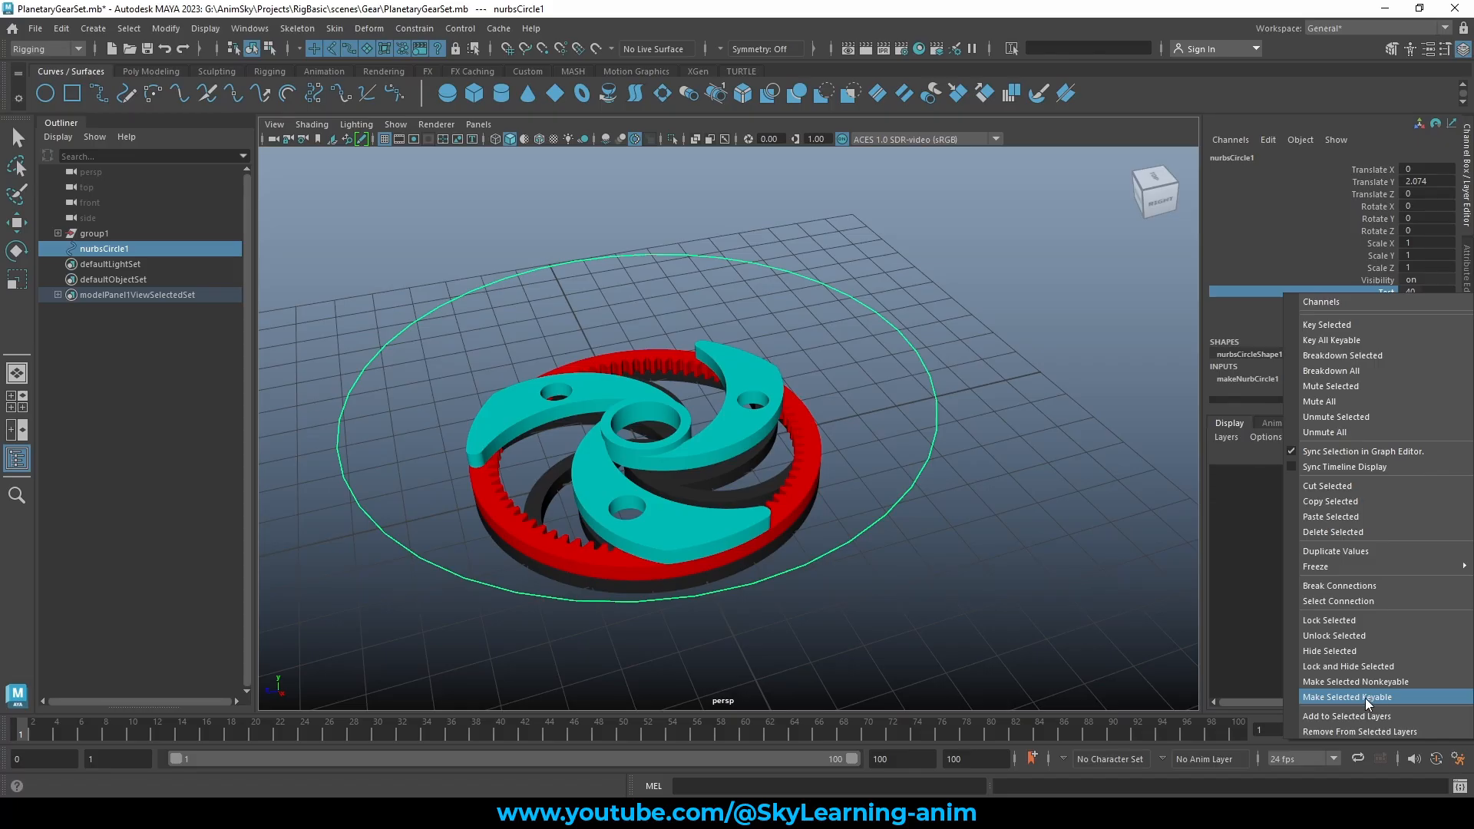
{"action": "left_click", "coordinate": [1378, 281]}
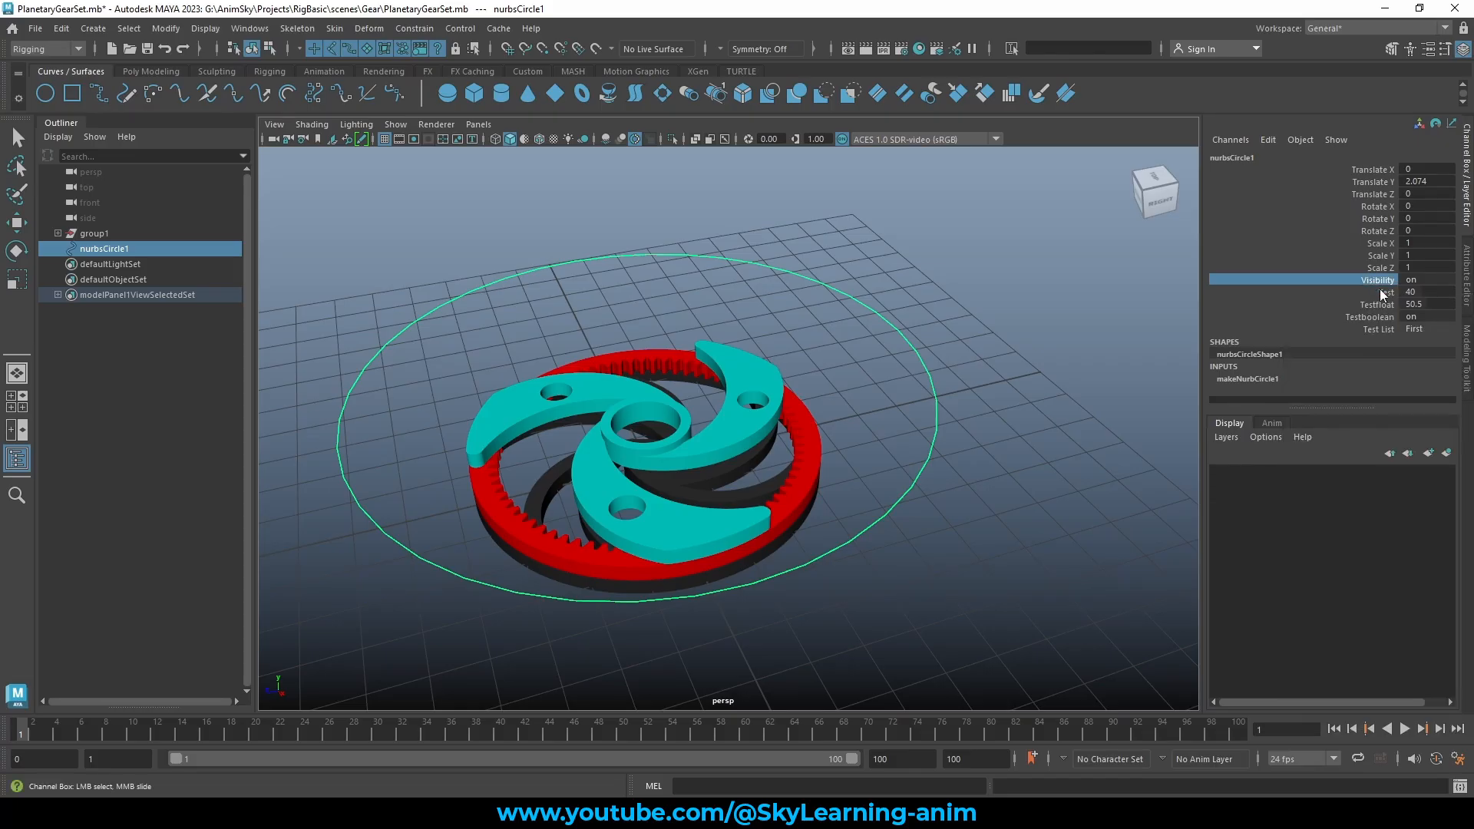
{"action": "left_click", "coordinate": [1387, 295]}
{"action": "right_click", "coordinate": [1388, 295]}
{"action": "left_click", "coordinate": [1374, 325]}
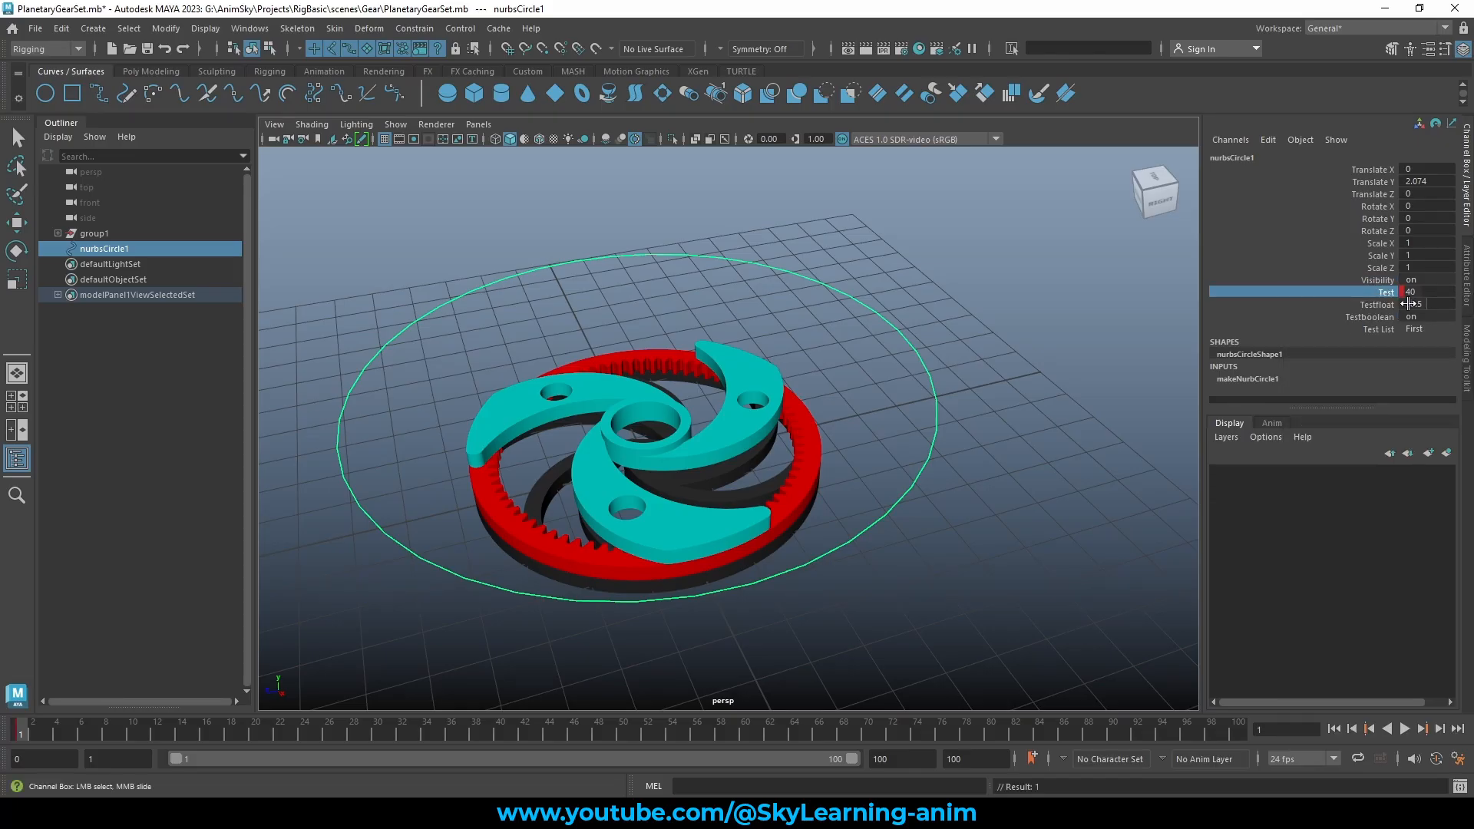
{"action": "left_click_drag", "start_coordinate": [980, 332], "coordinate": [988, 331], "text": "alt"}
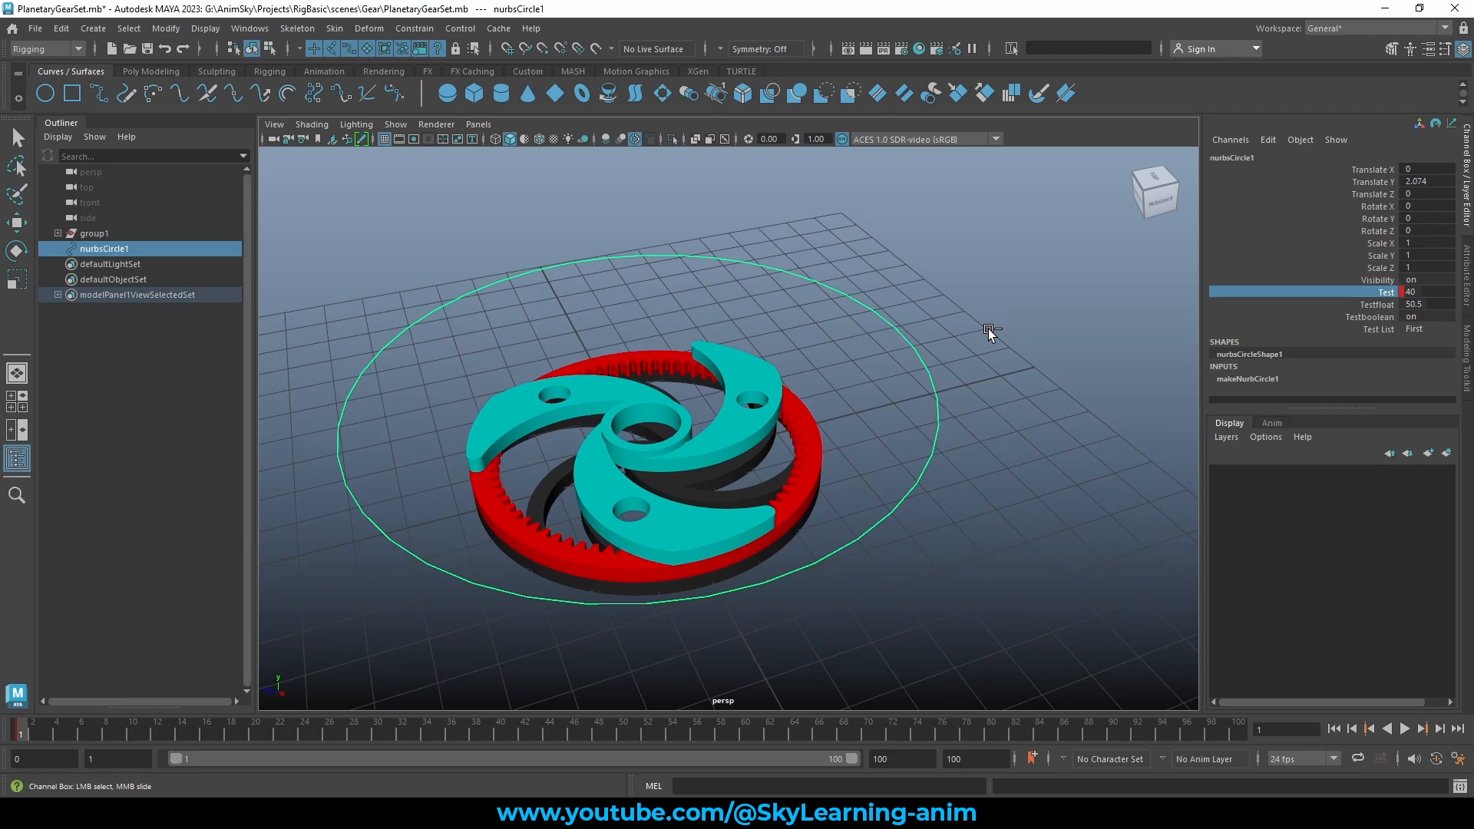
{"action": "key", "text": "ctrl+z"}
Make the Test channel nonkeyable, then keyable again
{"action": "right_click", "coordinate": [1385, 294]}
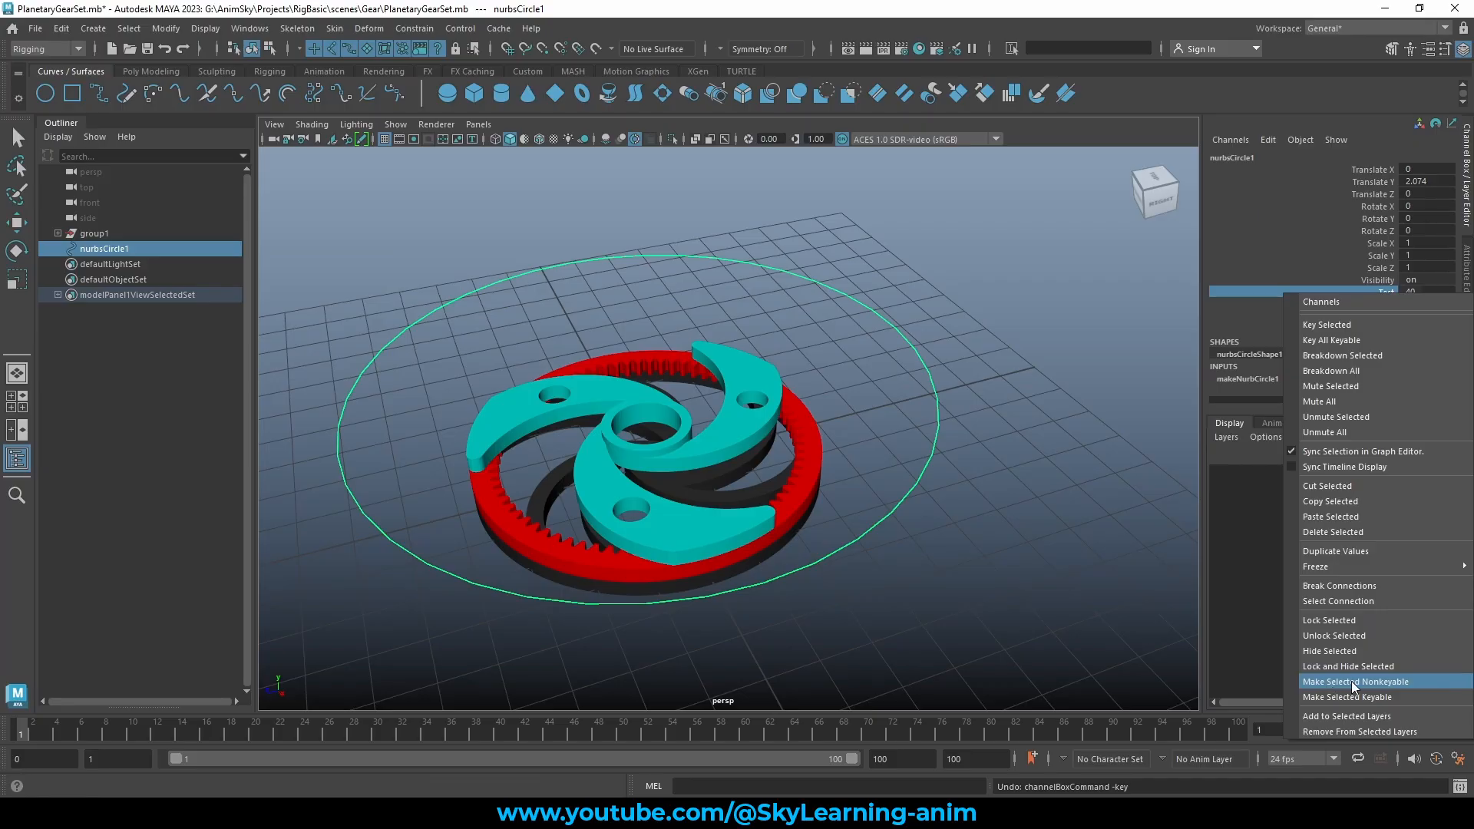
{"action": "left_click", "coordinate": [1385, 683]}
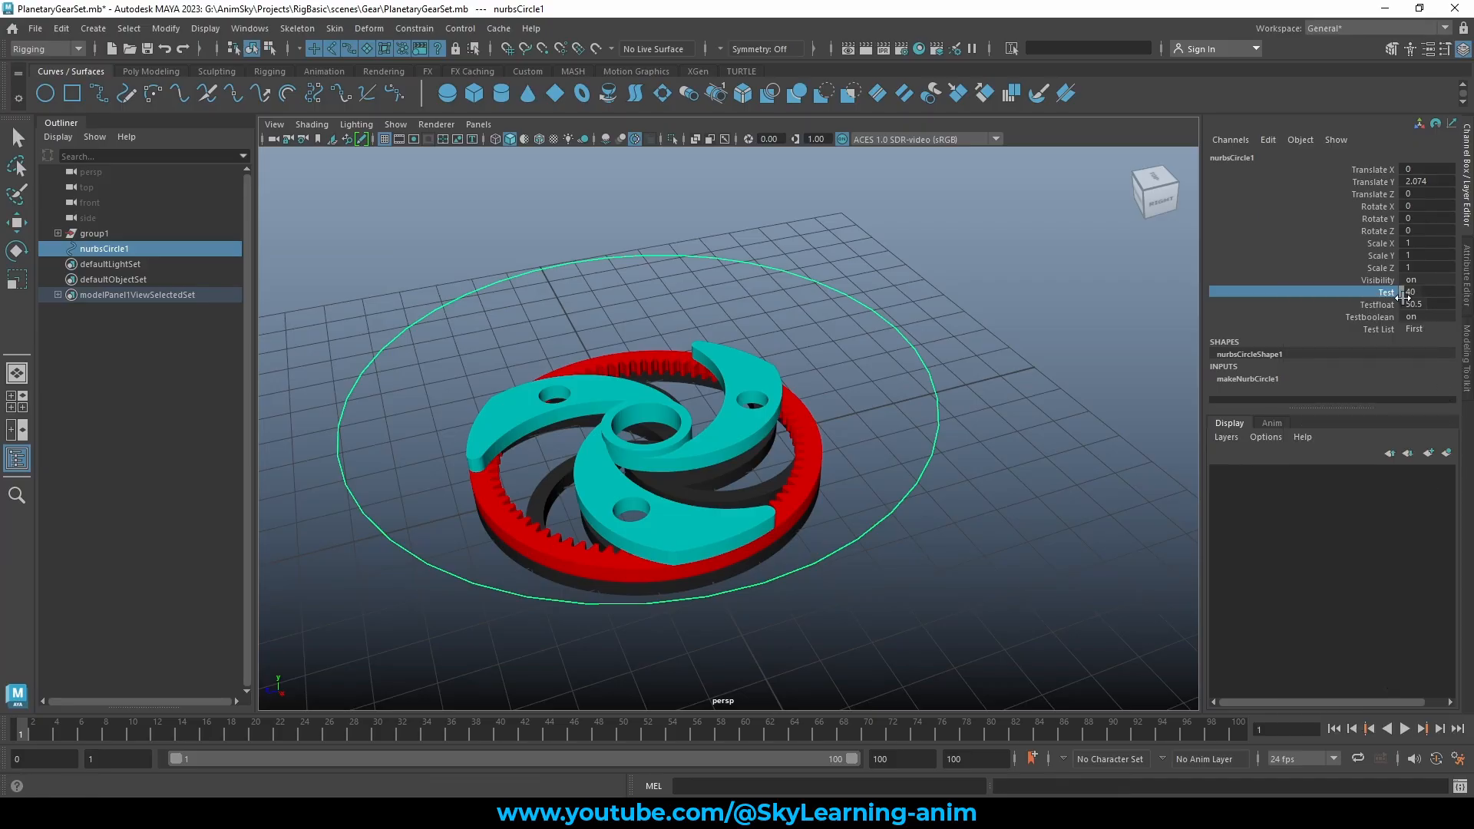
{"action": "left_click", "coordinate": [1390, 304]}
{"action": "left_click", "coordinate": [1387, 293]}
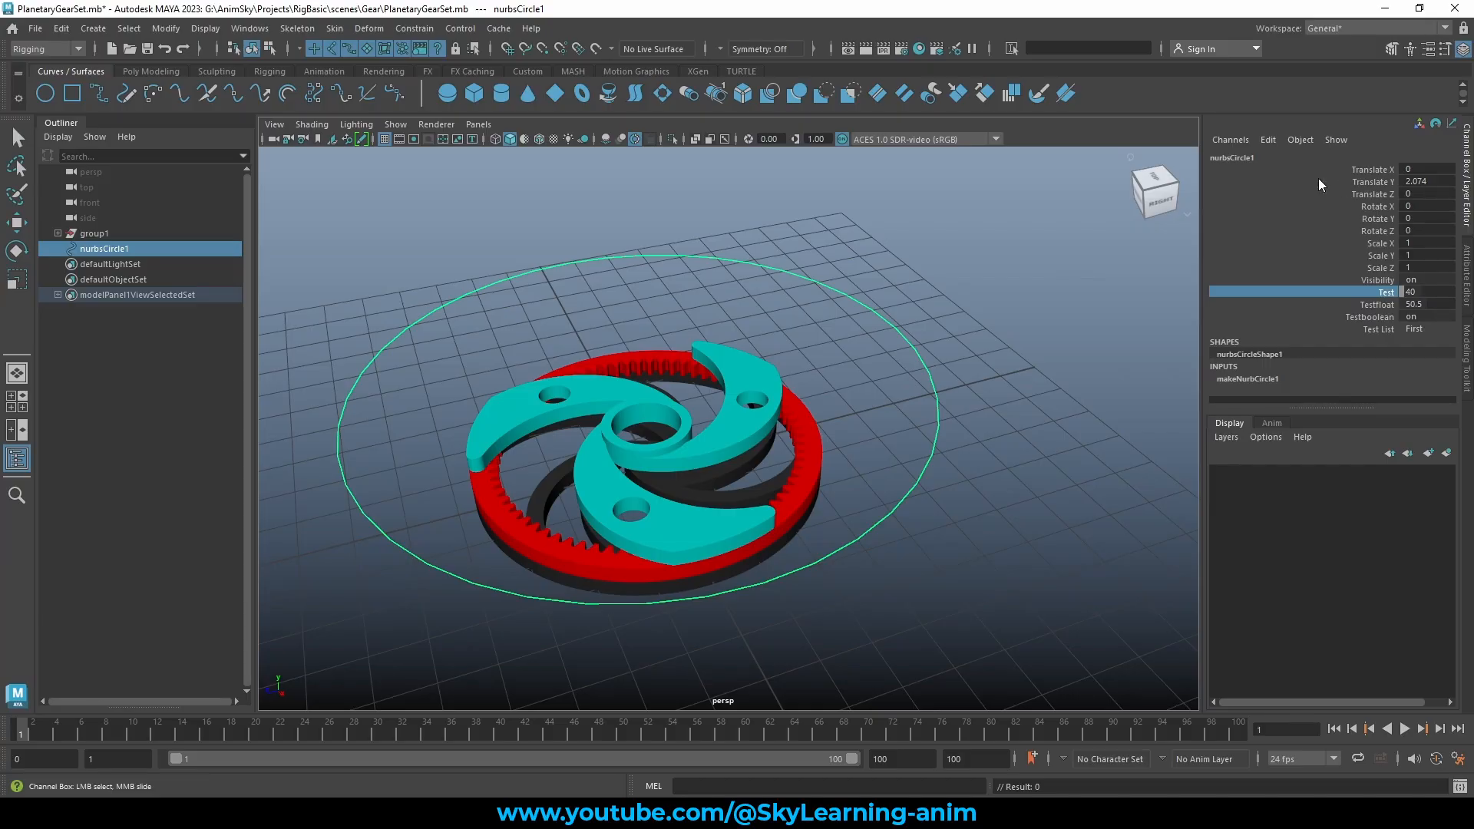
{"action": "right_click", "coordinate": [1386, 292]}
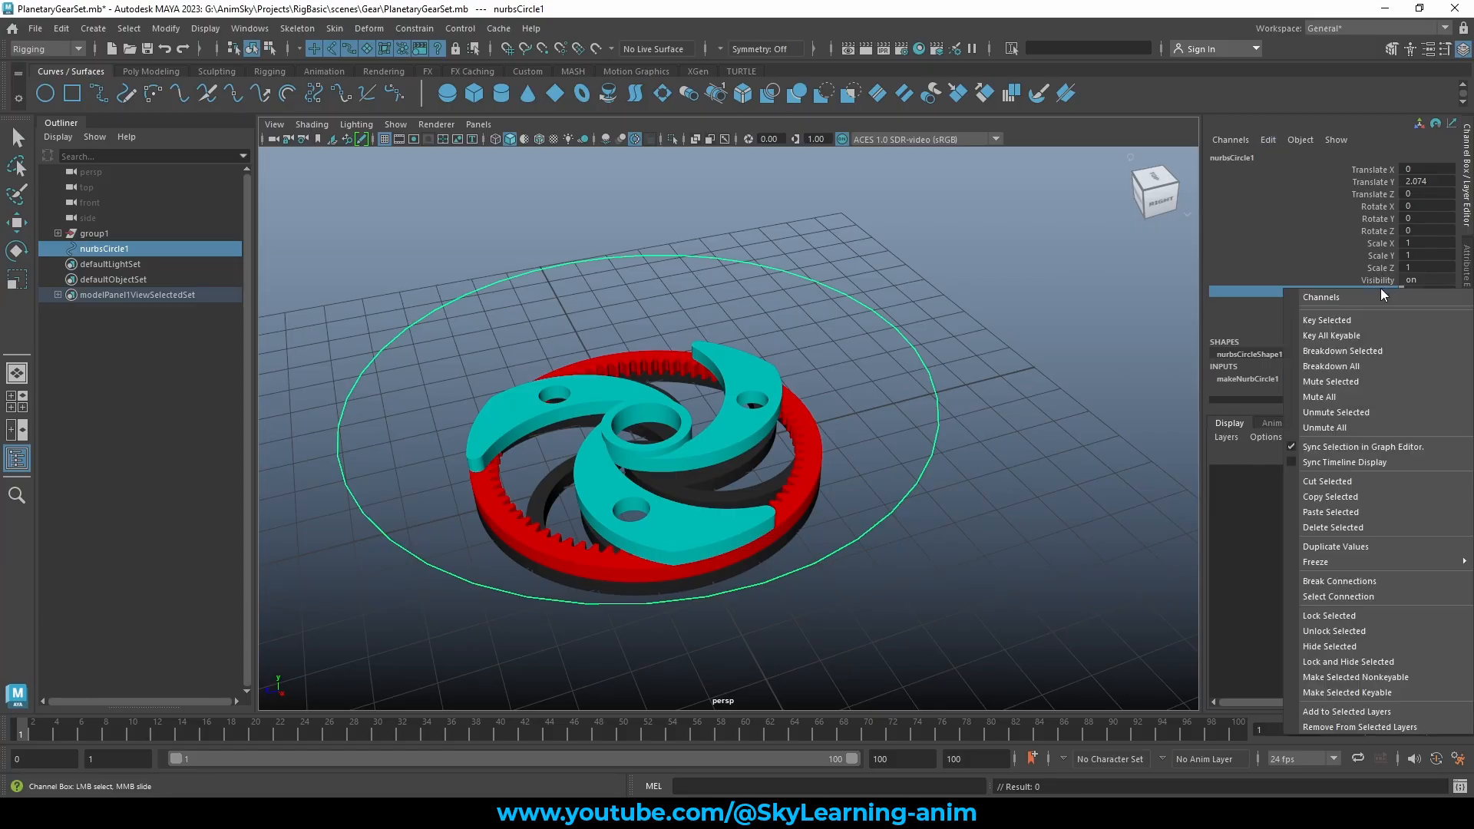
{"action": "left_click", "coordinate": [1398, 692]}
Briefly reopen the Add Attribute window, then bring up the Test channel's context menu
{"action": "right_click", "coordinate": [1384, 298]}
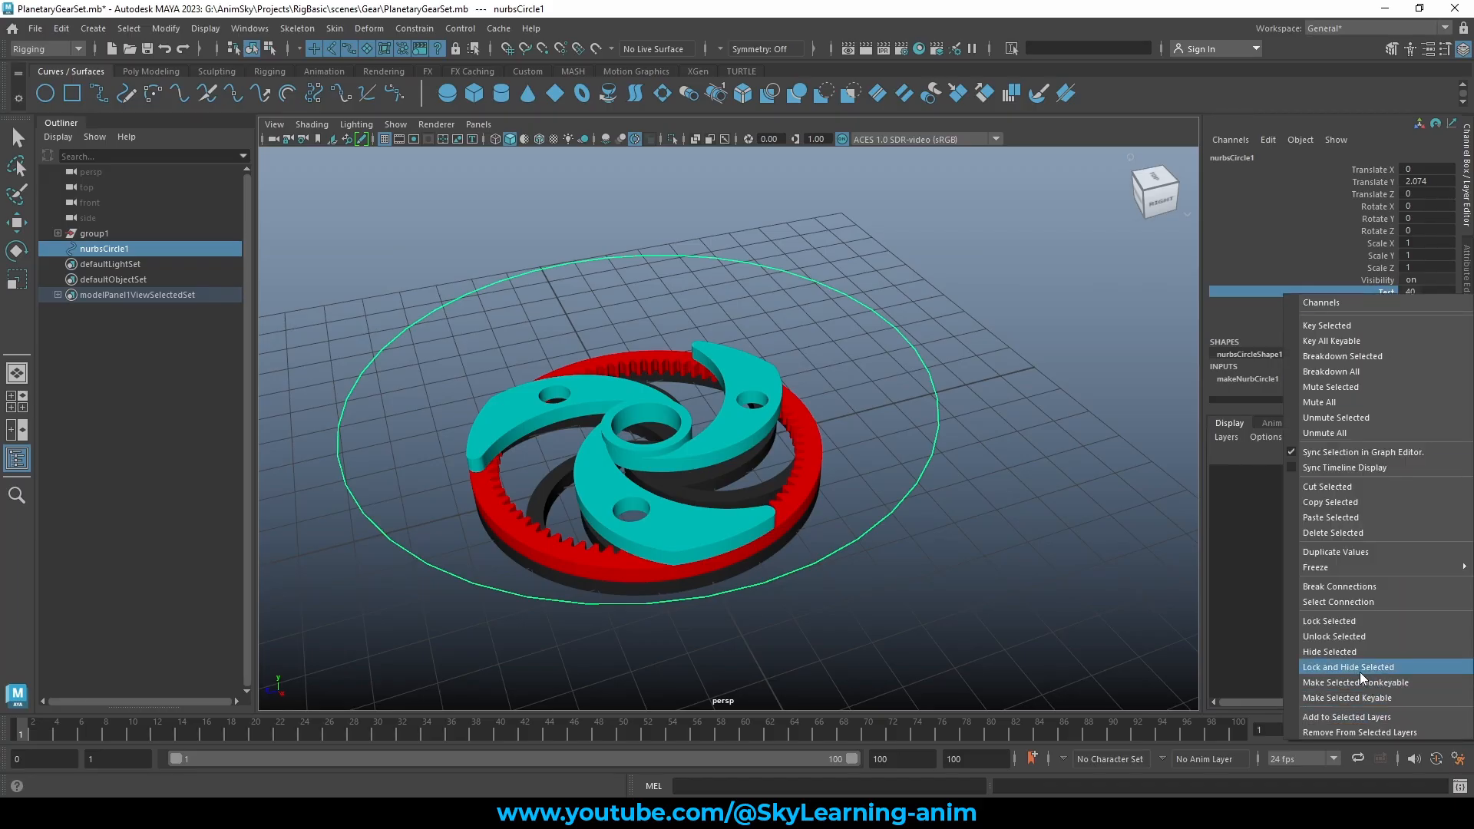
{"action": "left_click", "coordinate": [1266, 139]}
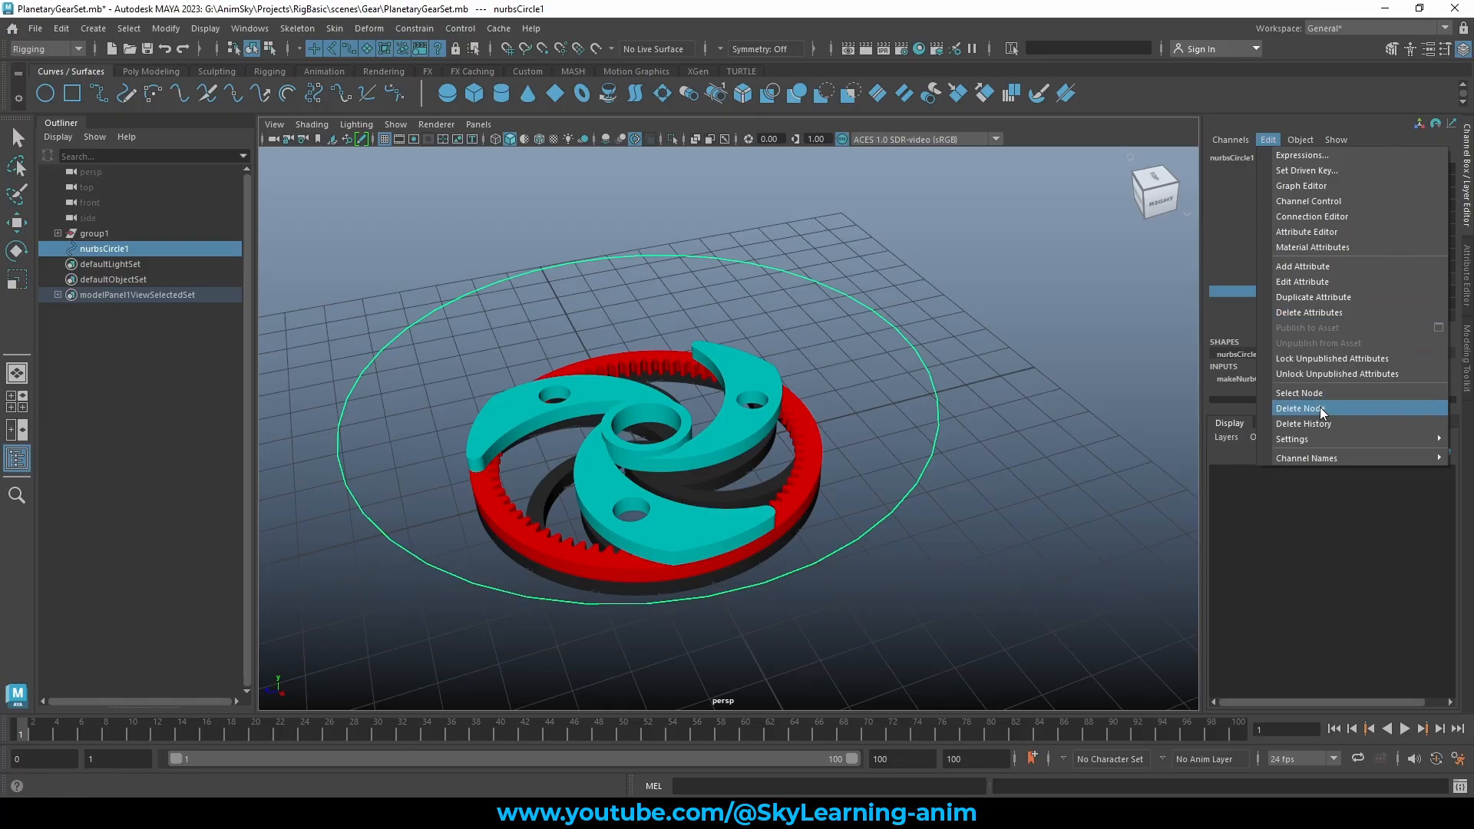
{"action": "left_click", "coordinate": [1332, 268]}
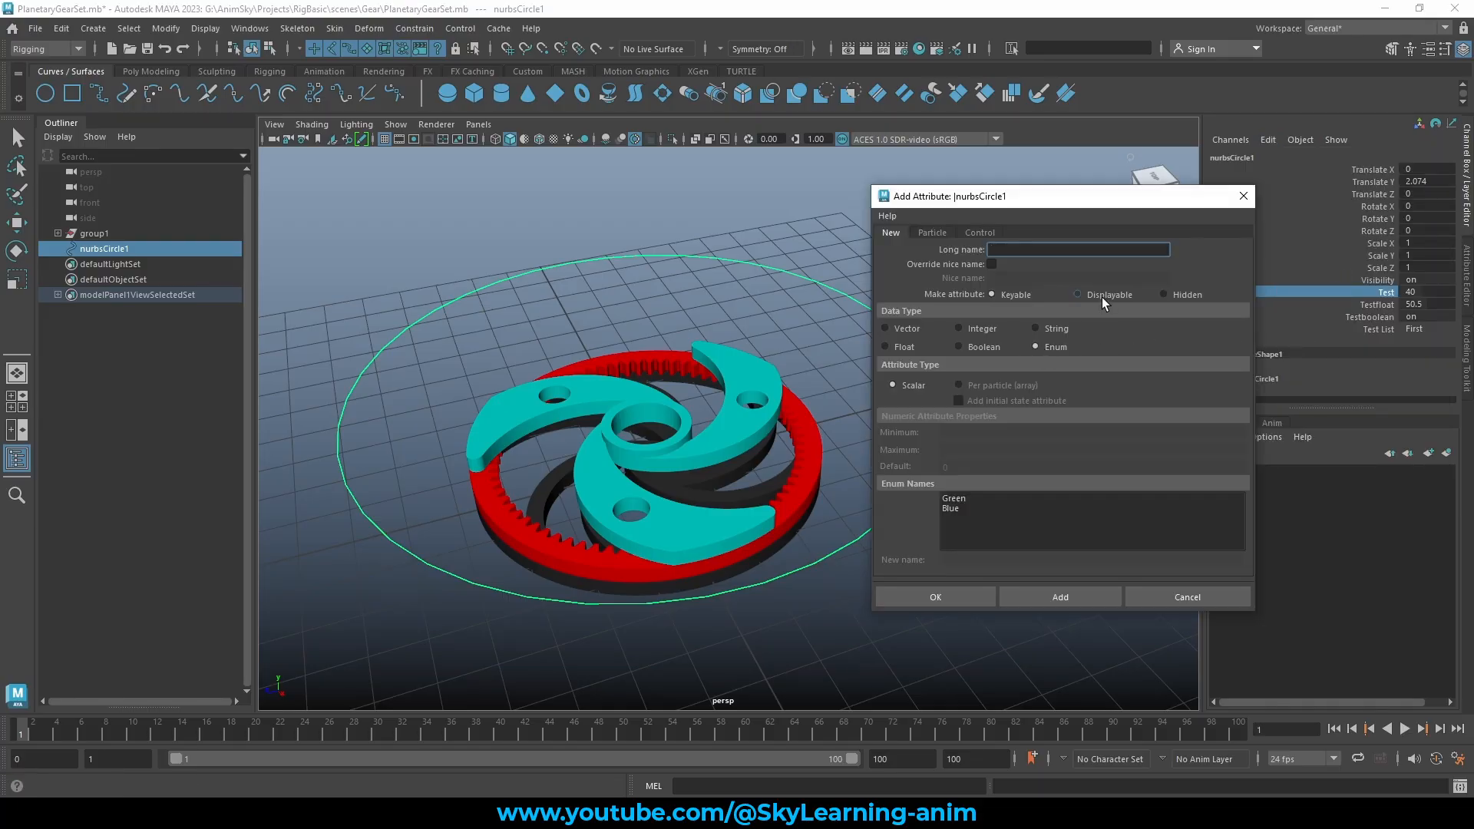
{"action": "left_click", "coordinate": [1243, 196]}
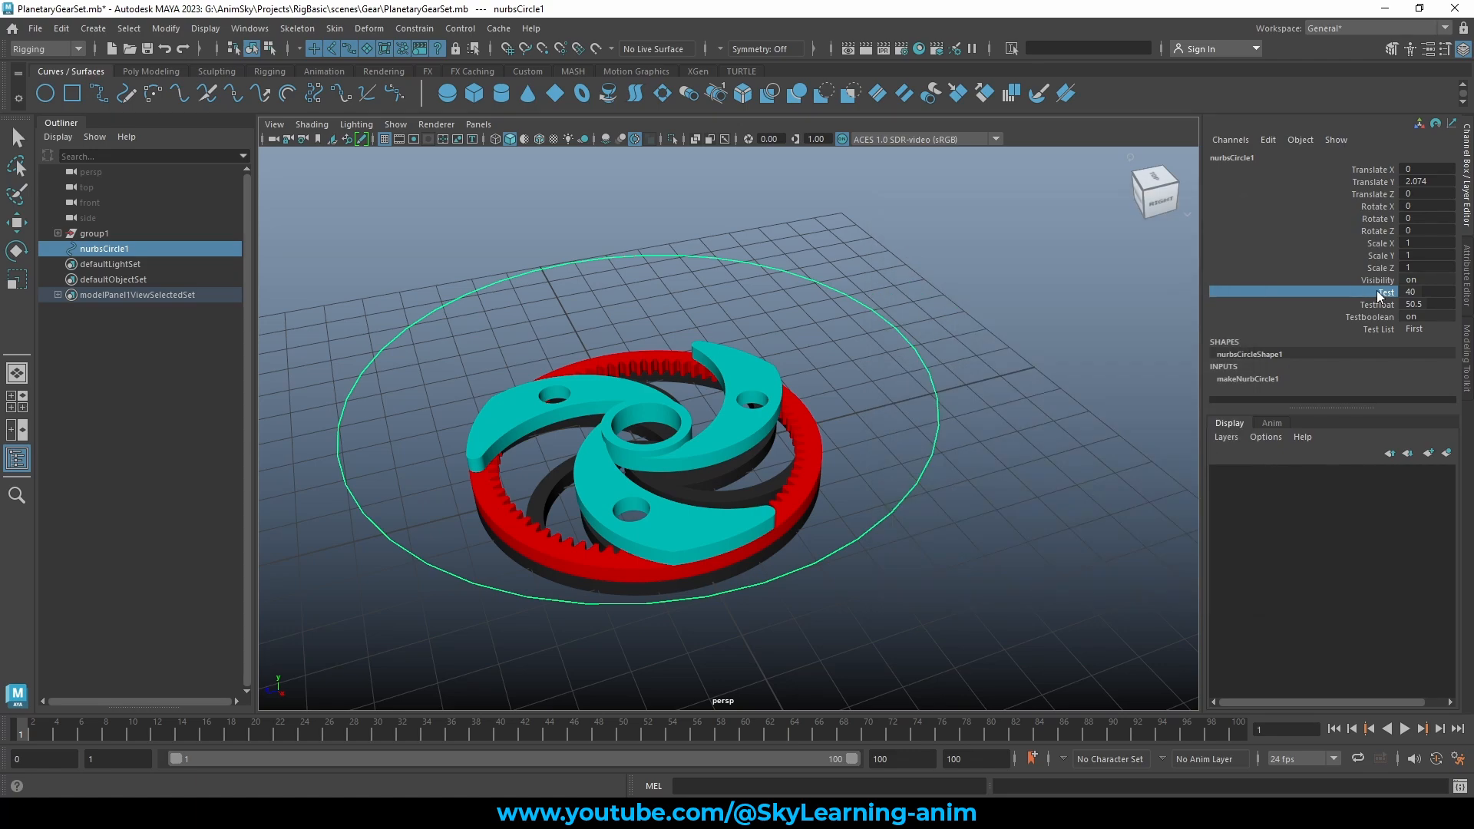
{"action": "right_click", "coordinate": [1376, 297]}
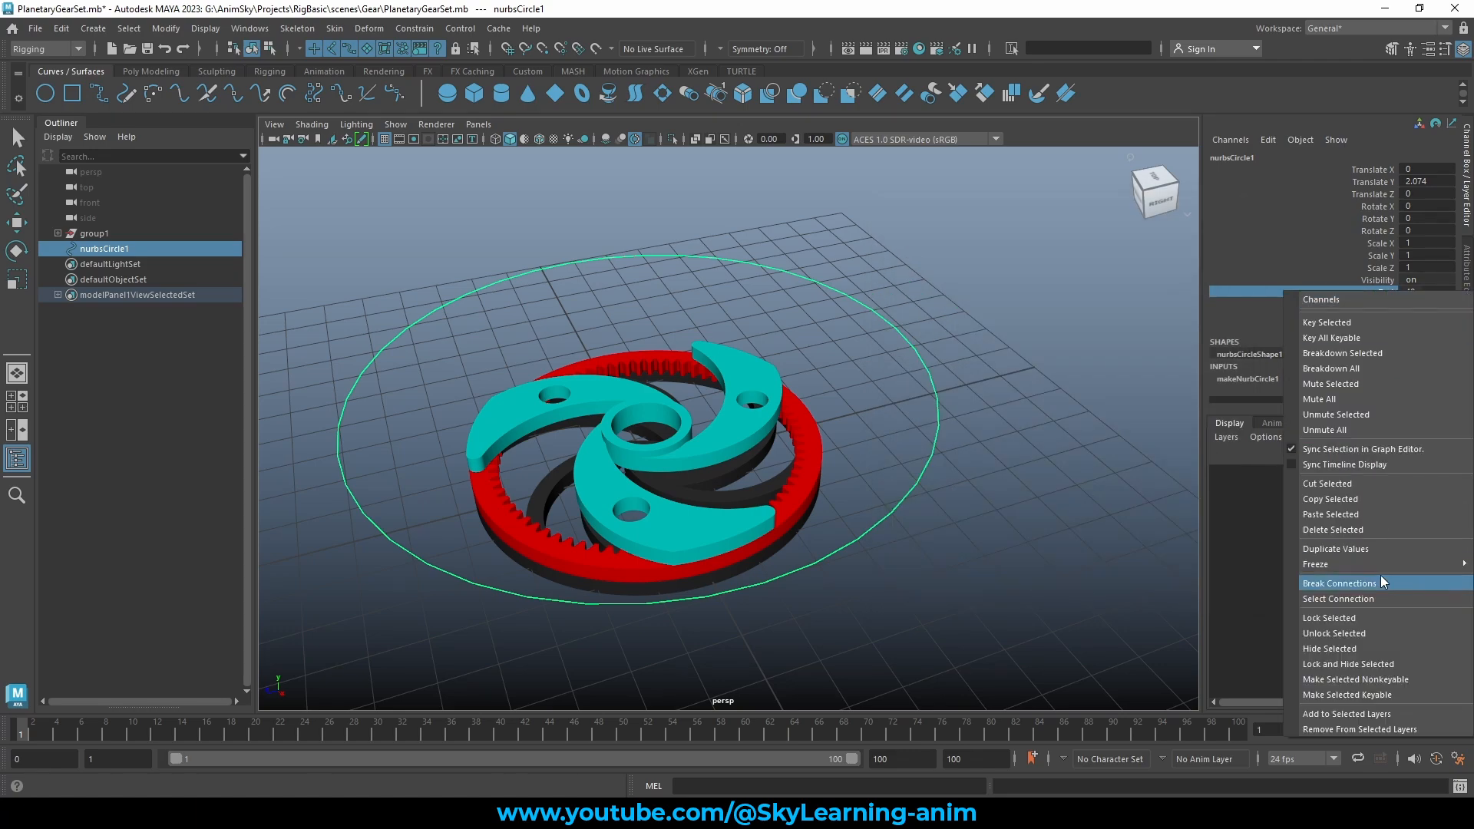
Hide the Test channel, then check the circle's attribute editor and return to channels
{"action": "left_click", "coordinate": [1363, 649]}
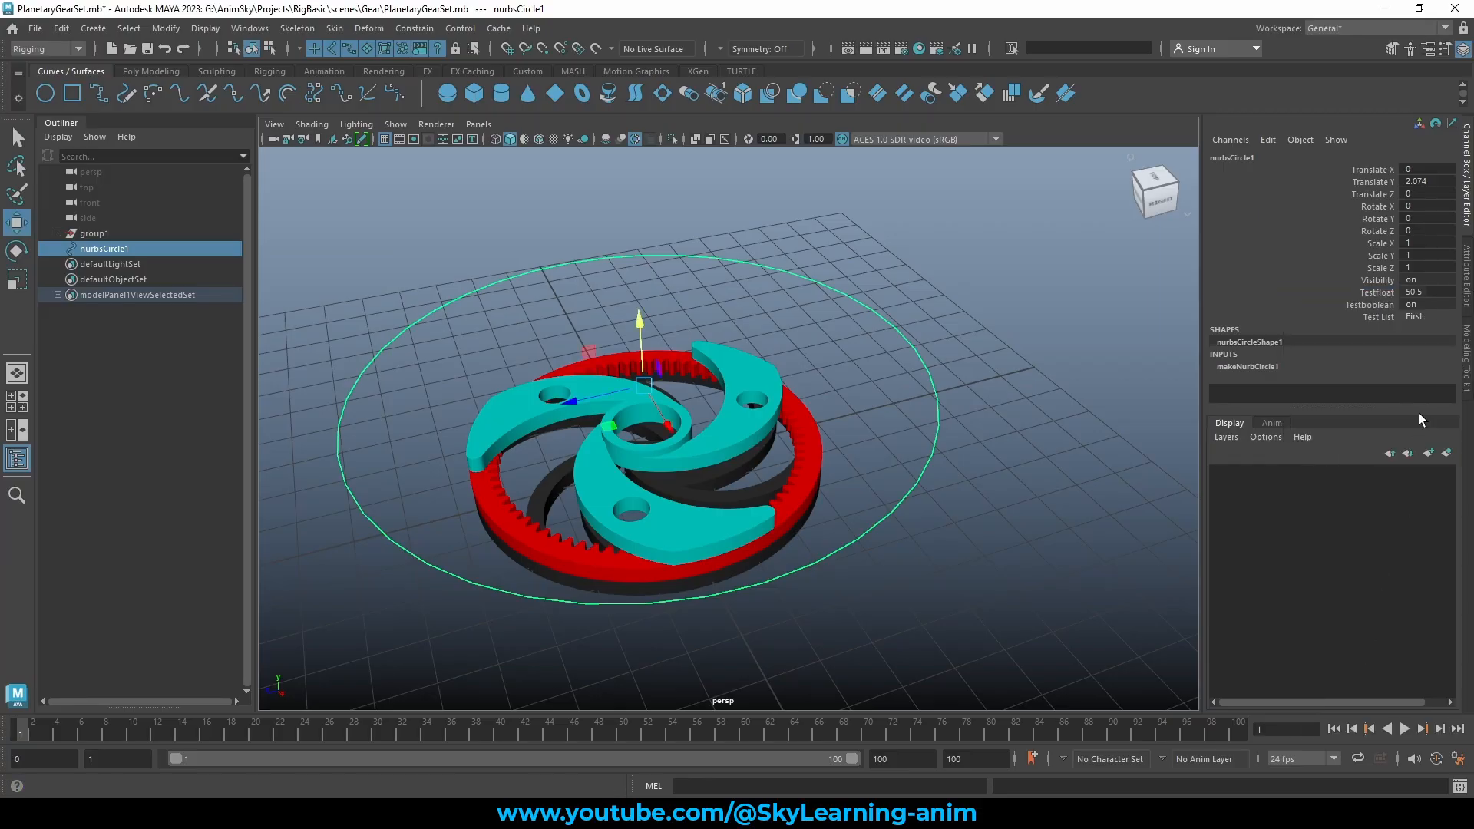
{"action": "left_click", "coordinate": [1466, 306]}
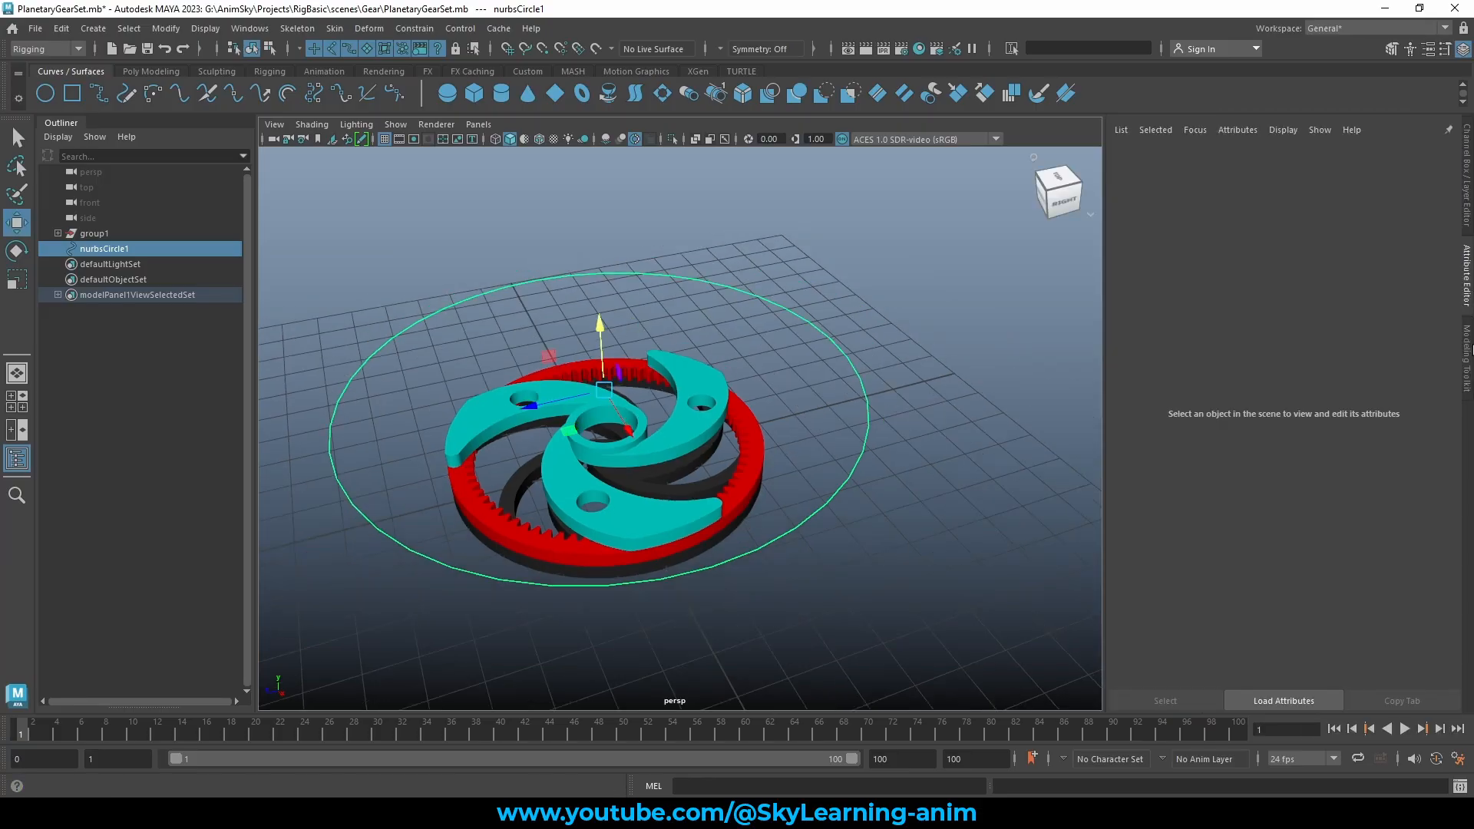
{"action": "scroll", "coordinate": [1205, 513], "scroll_direction": "down", "scroll_amount": 1}
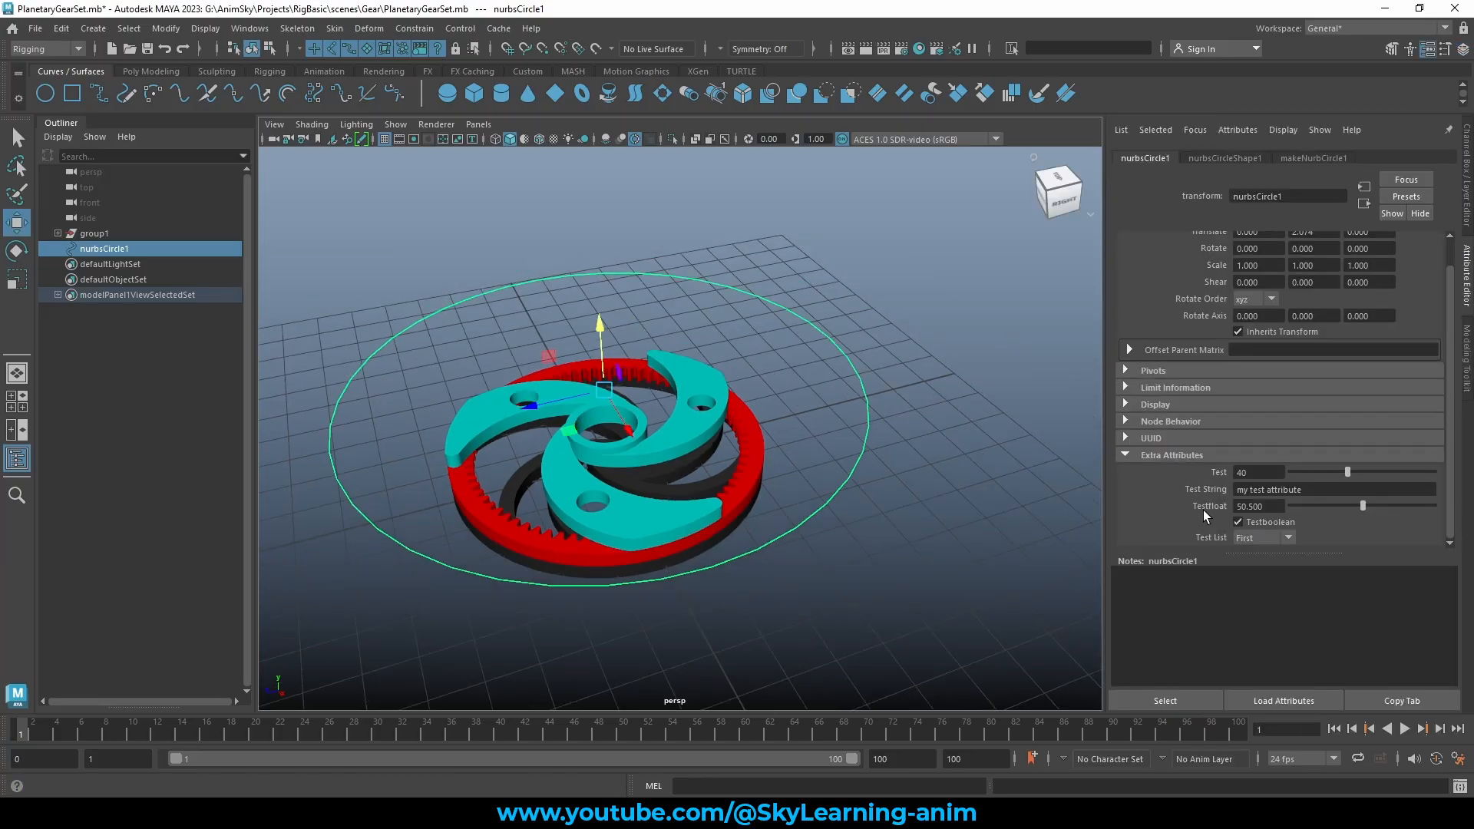
{"action": "left_click", "coordinate": [1468, 199]}
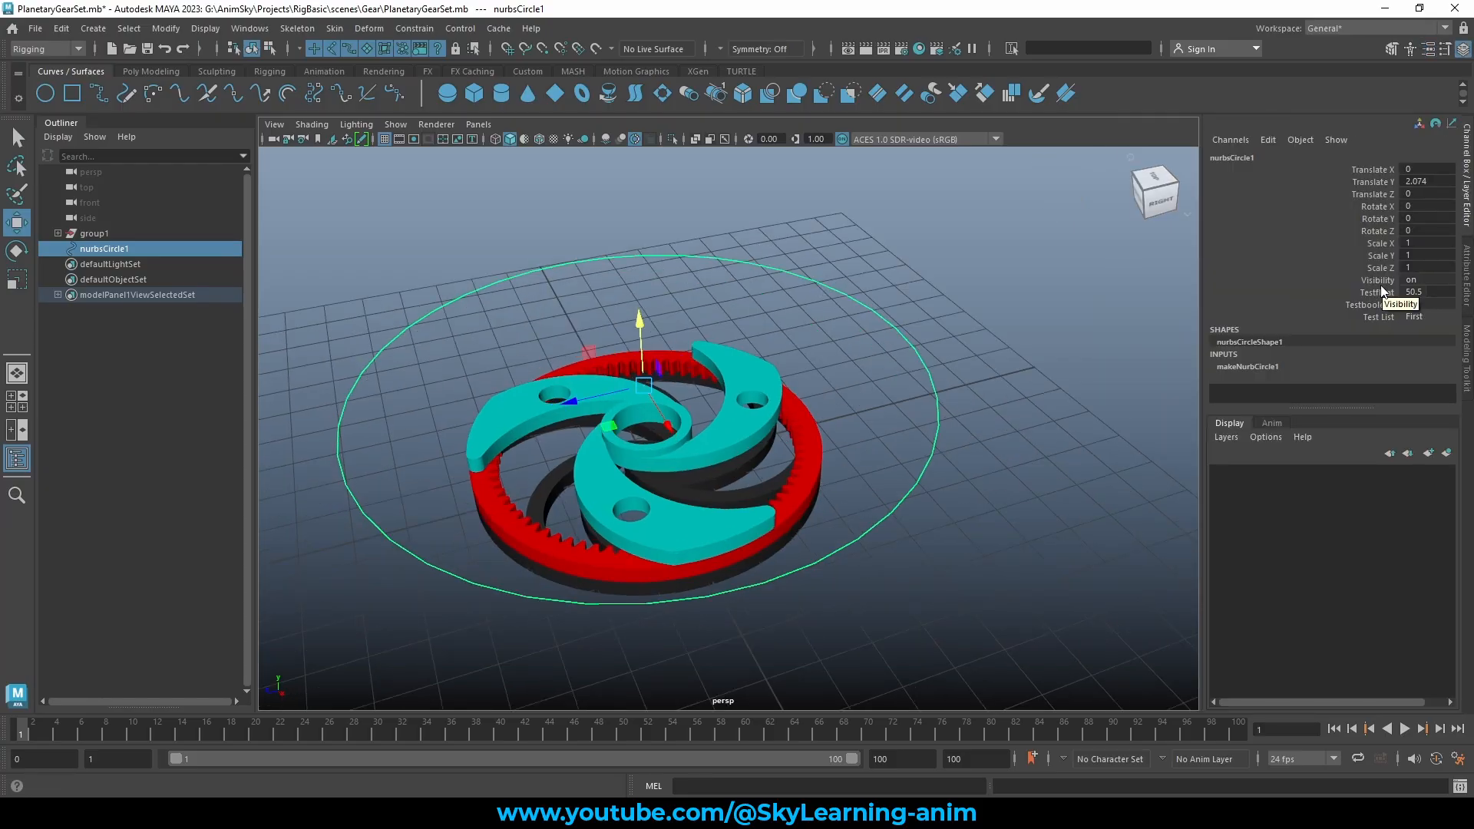
Reselect nurbsCircle1, show its Channel Box and open the channel Edit menu
{"action": "left_click", "coordinate": [1266, 140]}
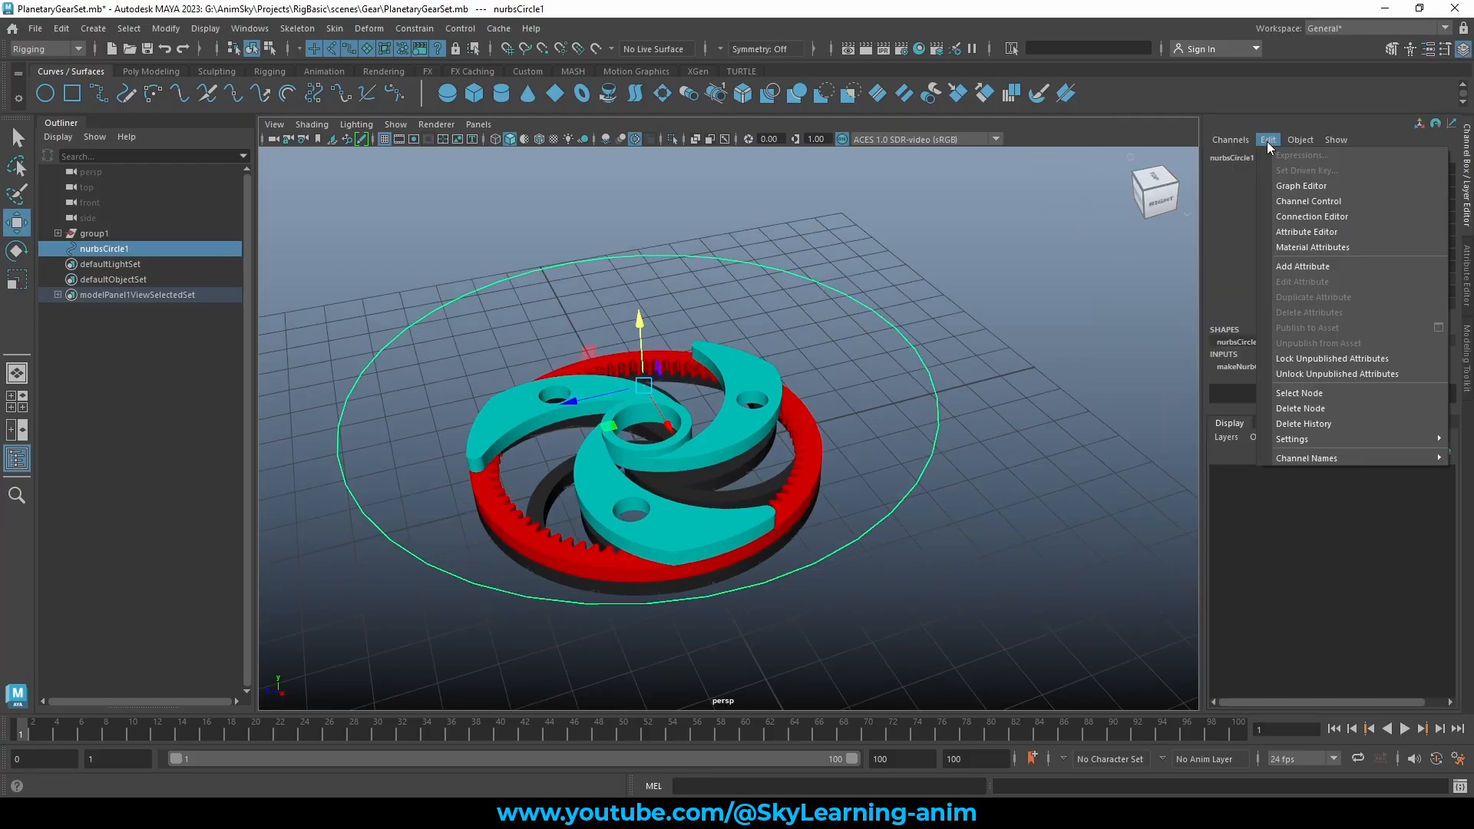
{"action": "left_click", "coordinate": [919, 279]}
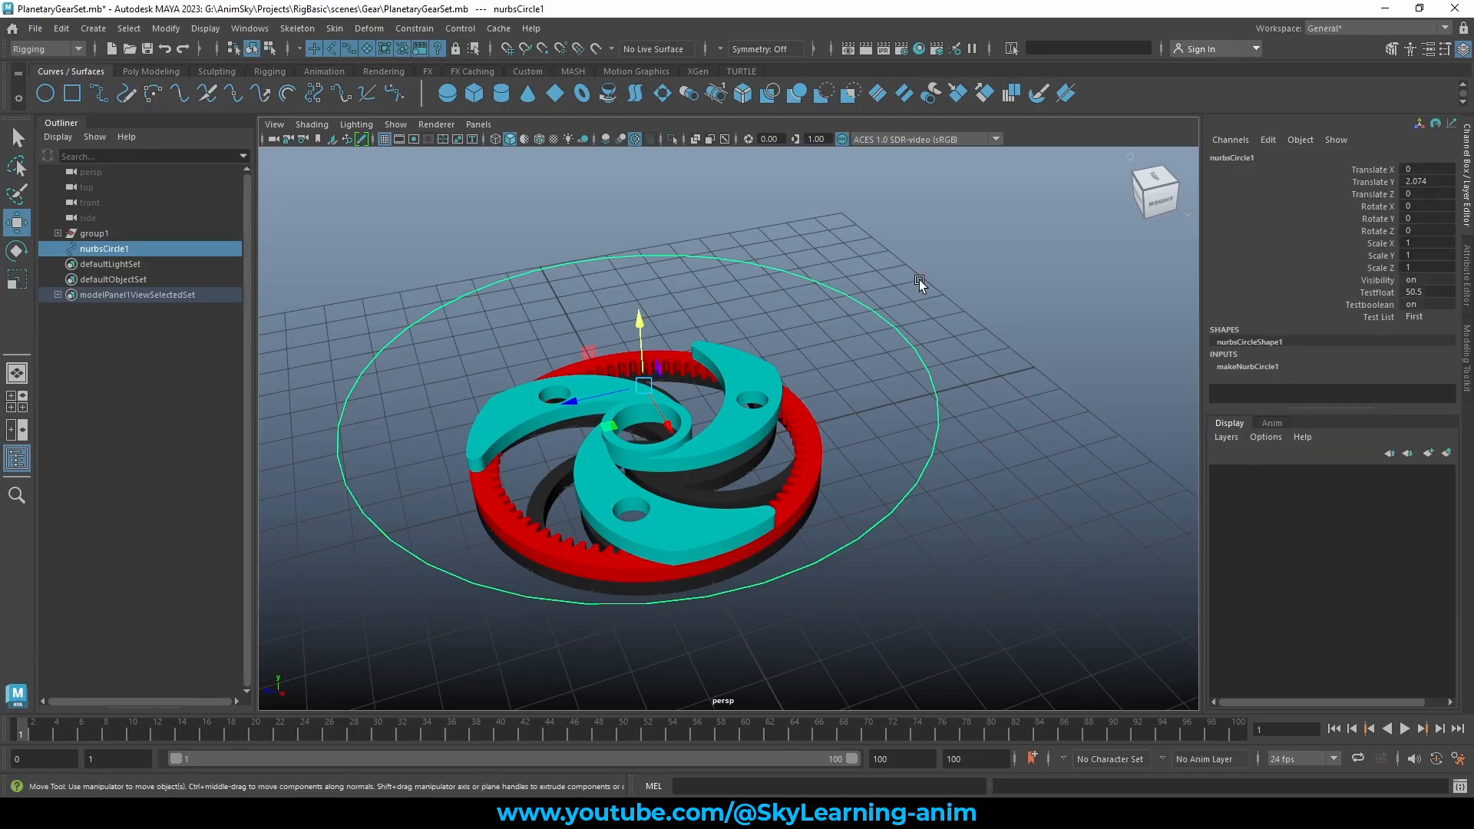
{"action": "key", "text": "ctrl+z"}
{"action": "left_click", "coordinate": [1268, 140]}
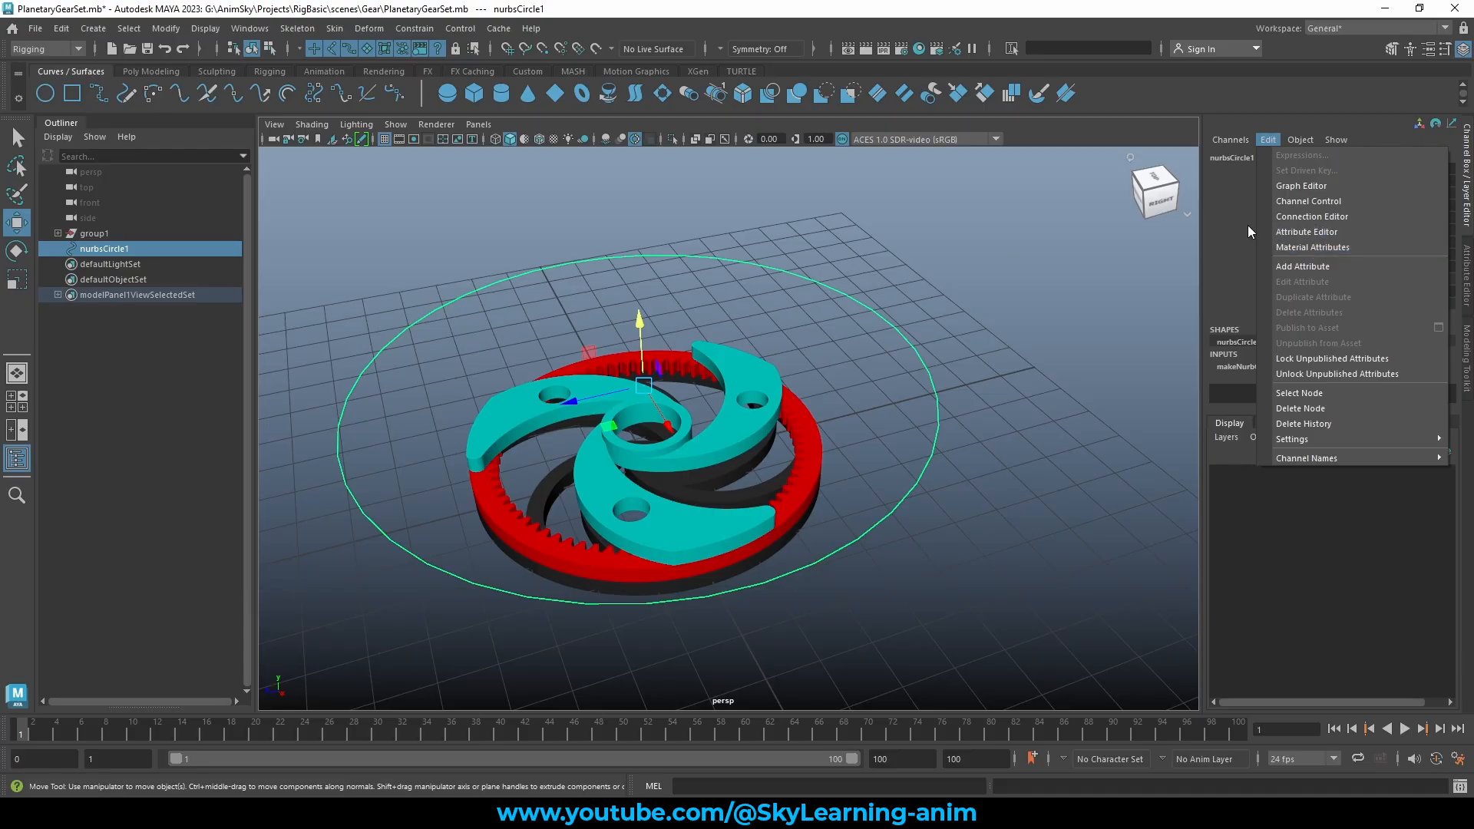
{"action": "left_click", "coordinate": [1321, 232]}
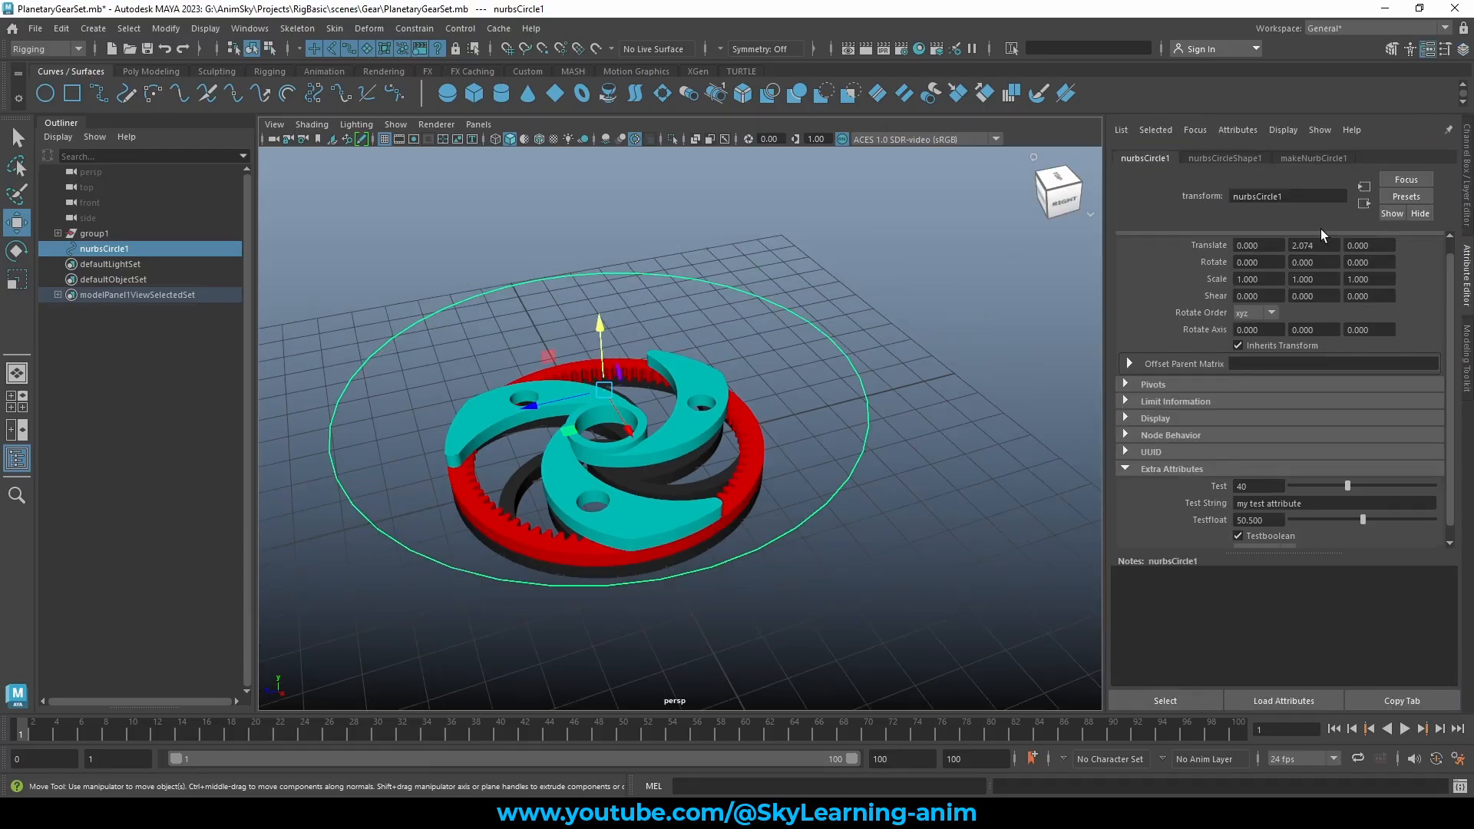
{"action": "left_click", "coordinate": [720, 311]}
{"action": "left_click_drag", "start_coordinate": [764, 273], "coordinate": [727, 326]}
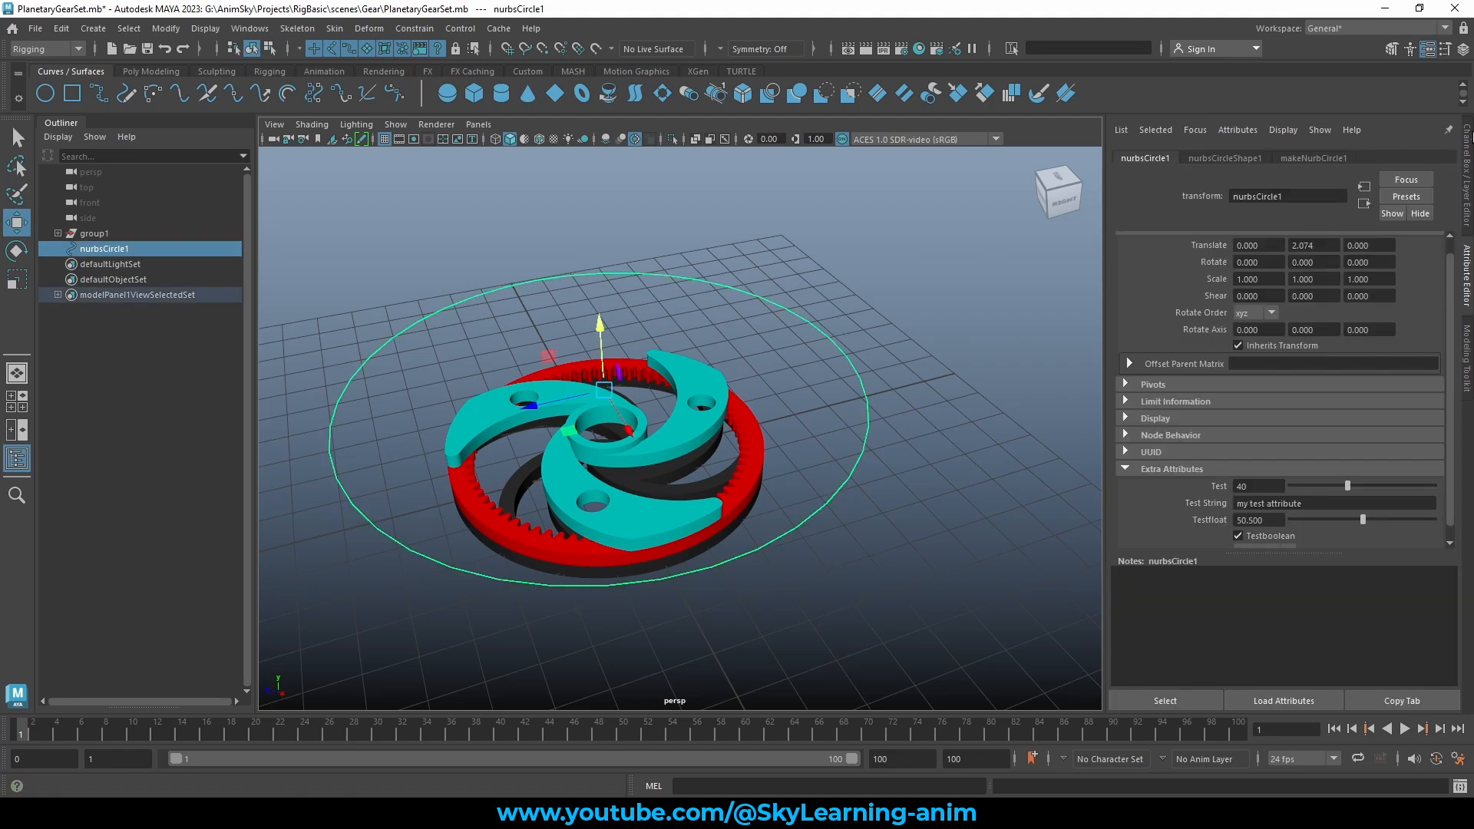
{"action": "left_click", "coordinate": [1464, 182]}
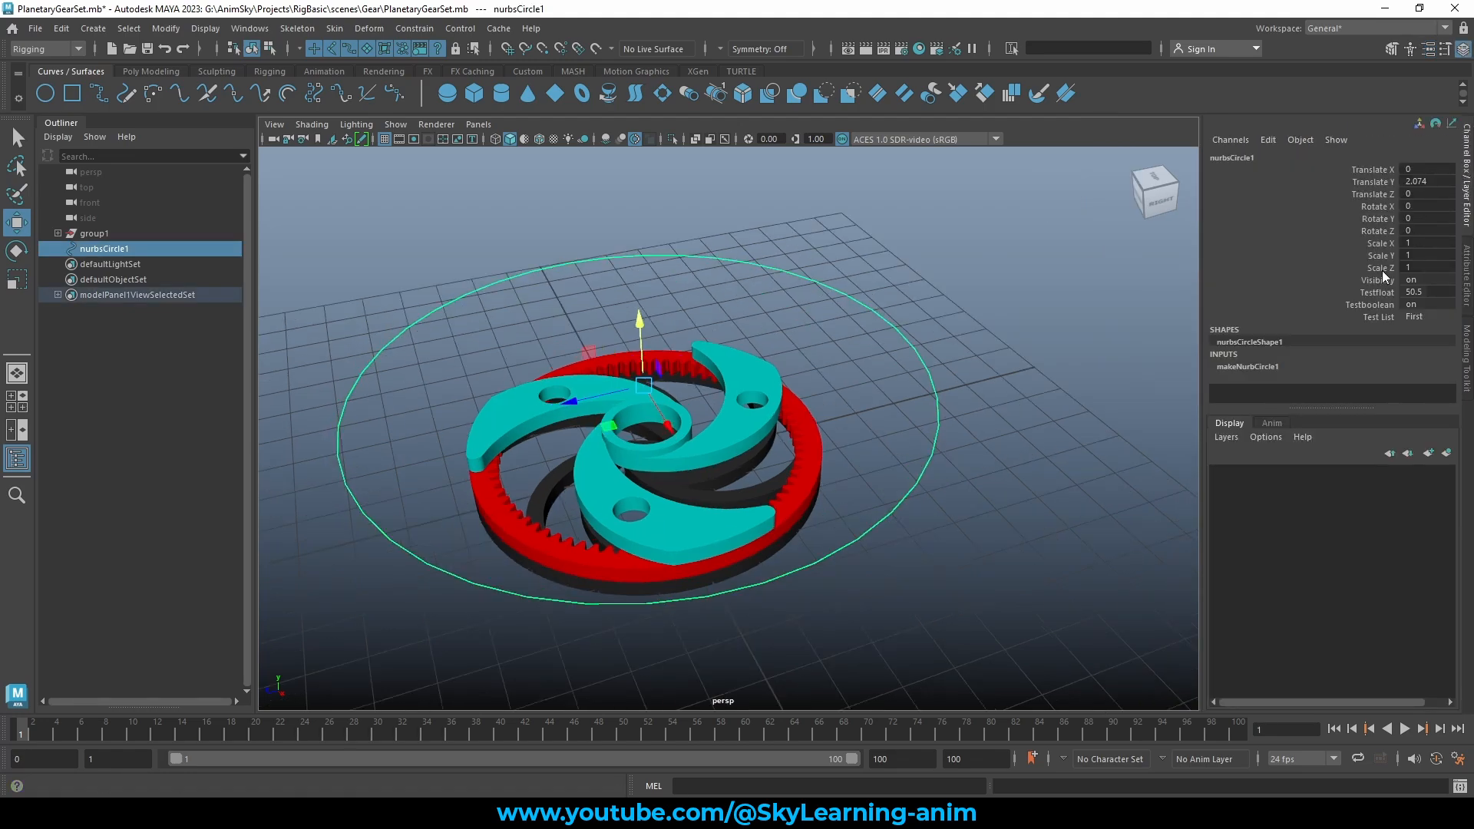
{"action": "left_click", "coordinate": [1268, 141]}
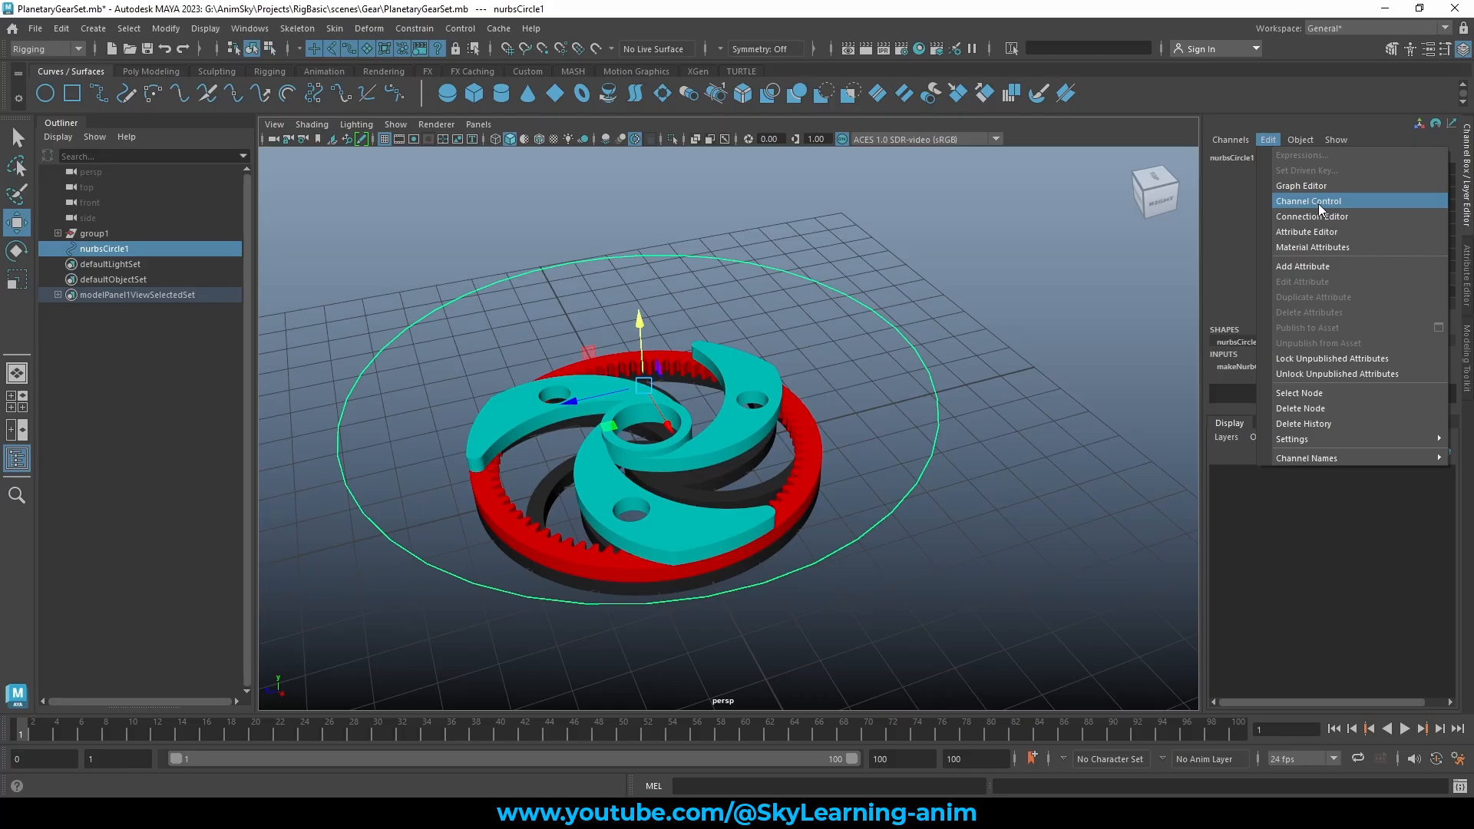
Open Channel Control for nurbsCircle1 and look through its attribute lists
{"action": "left_click", "coordinate": [1343, 200]}
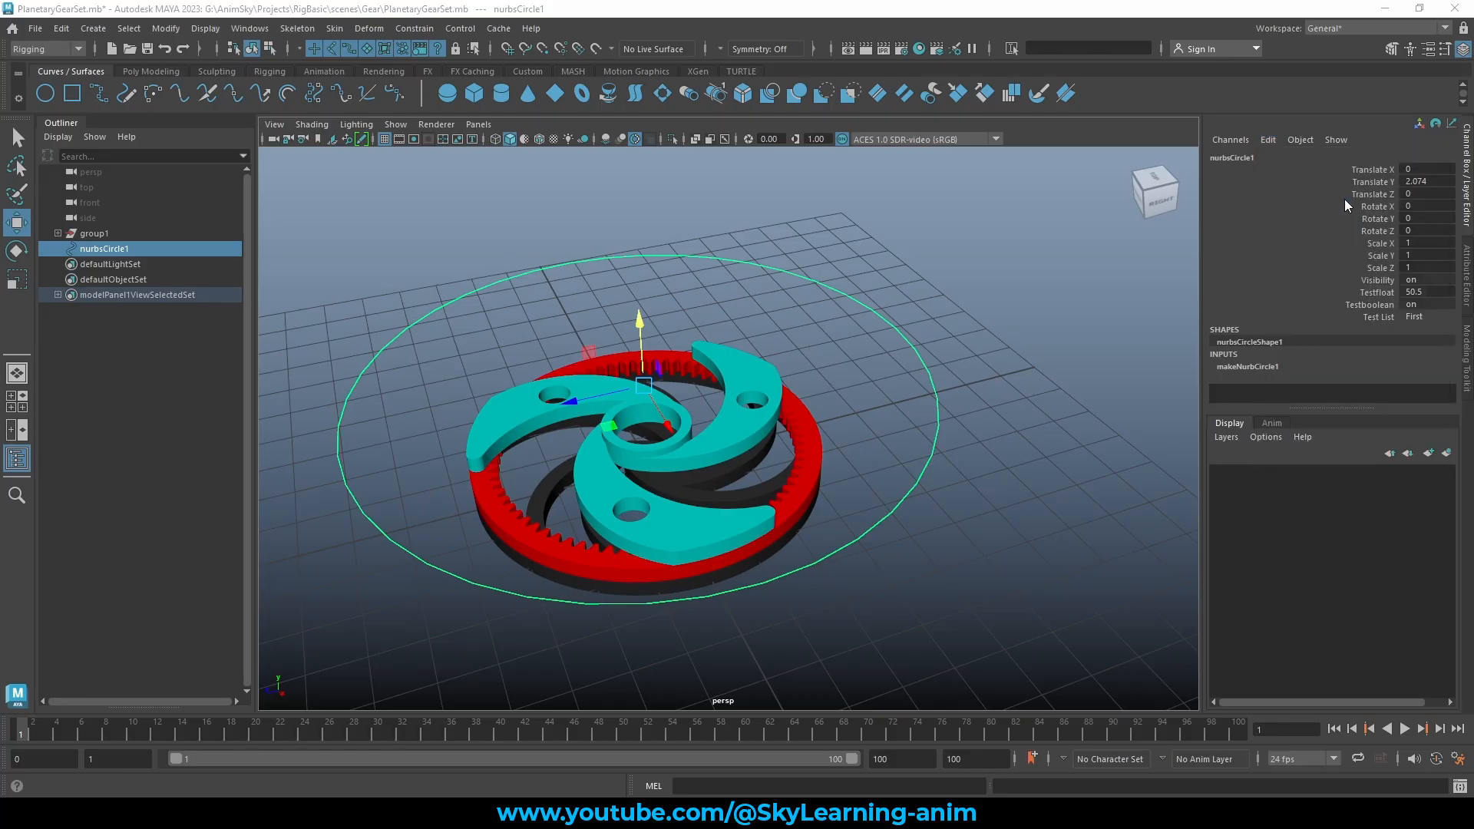
{"action": "left_click_drag", "start_coordinate": [720, 281], "coordinate": [1040, 181]}
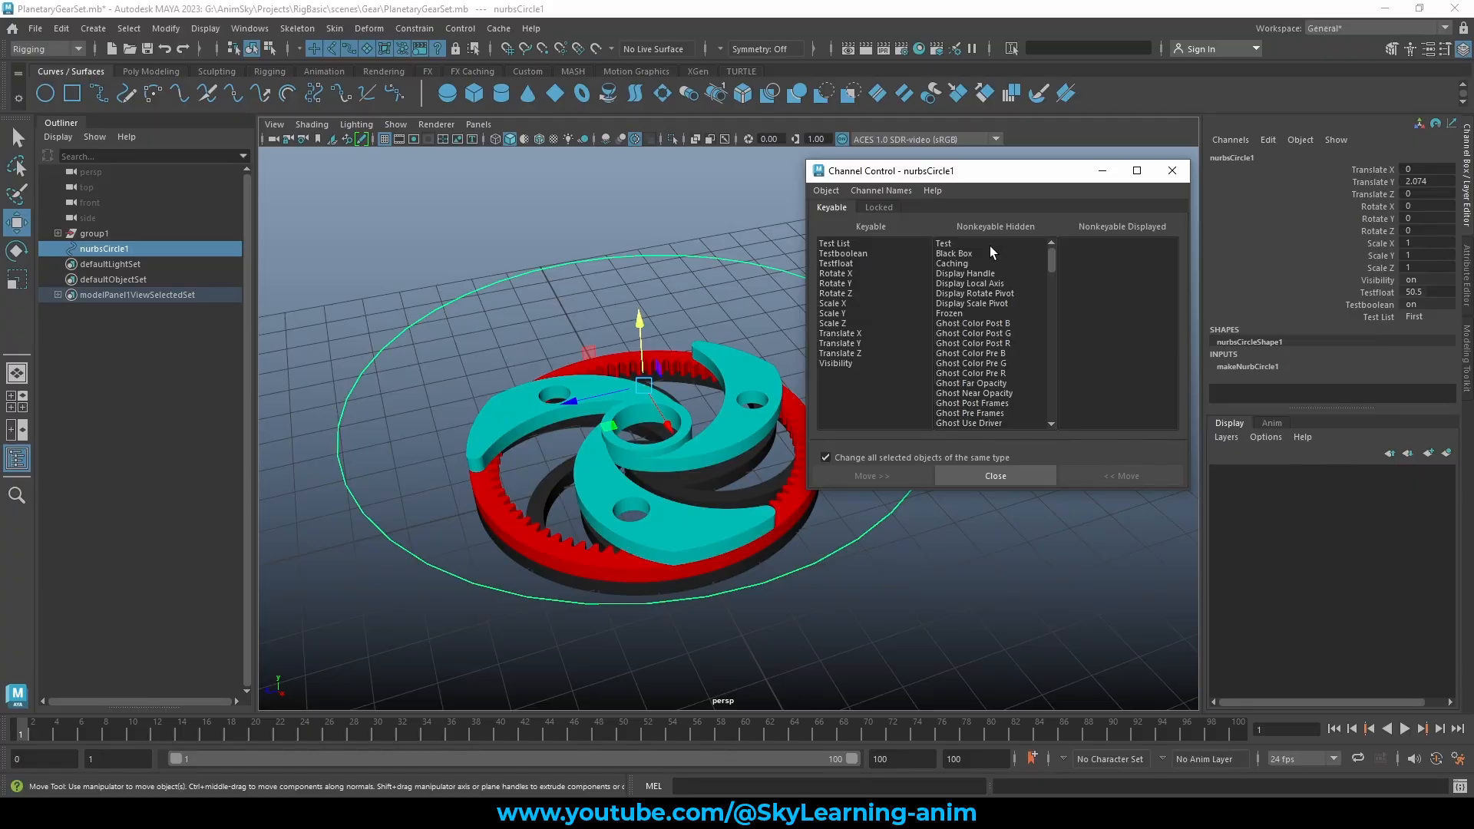
{"action": "scroll", "coordinate": [1006, 303], "scroll_direction": "down", "scroll_amount": 8}
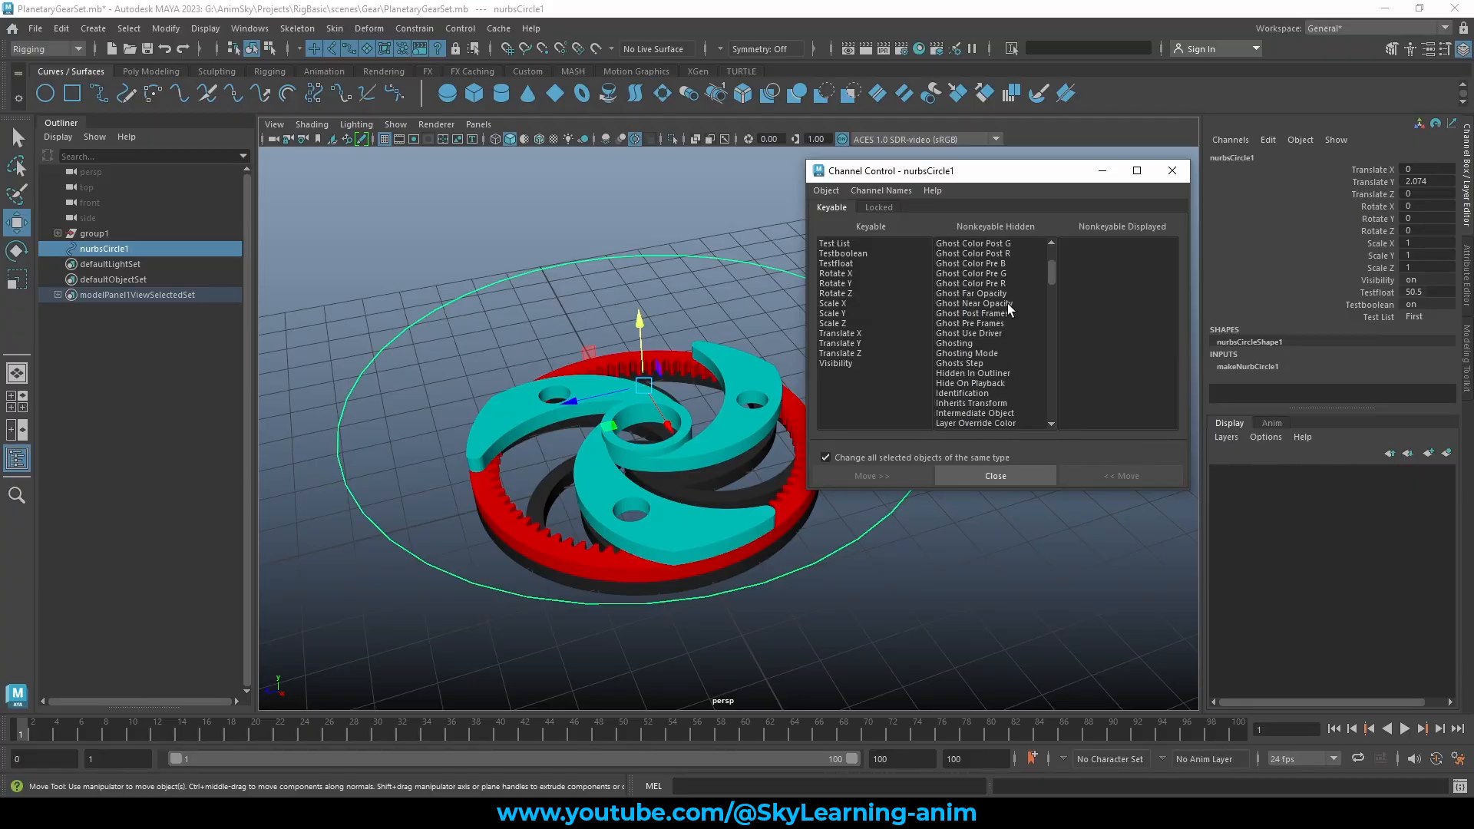
{"action": "scroll", "coordinate": [973, 359], "scroll_direction": "down", "scroll_amount": 12}
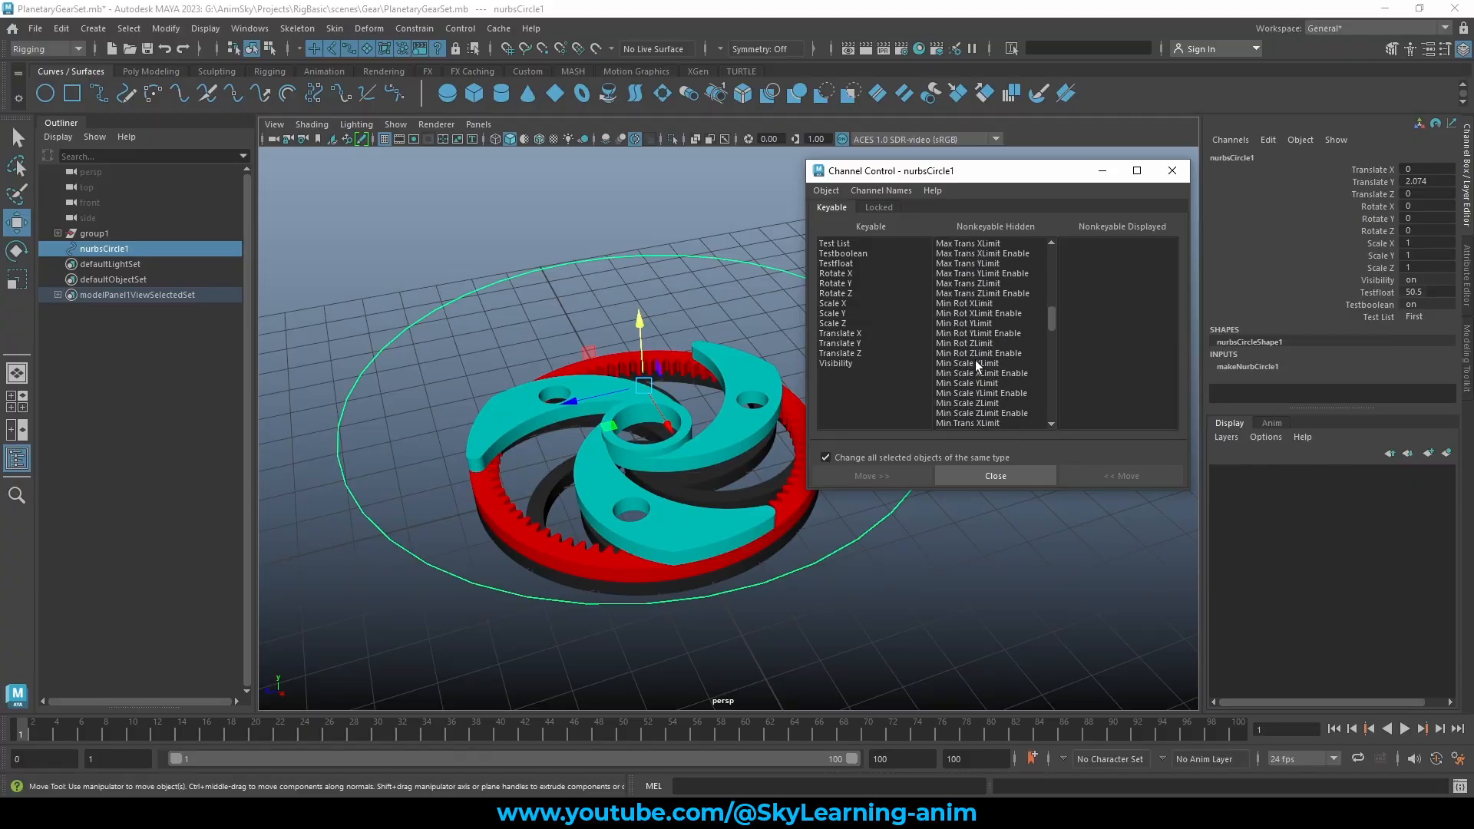
{"action": "scroll", "coordinate": [976, 358], "scroll_direction": "down", "scroll_amount": 12}
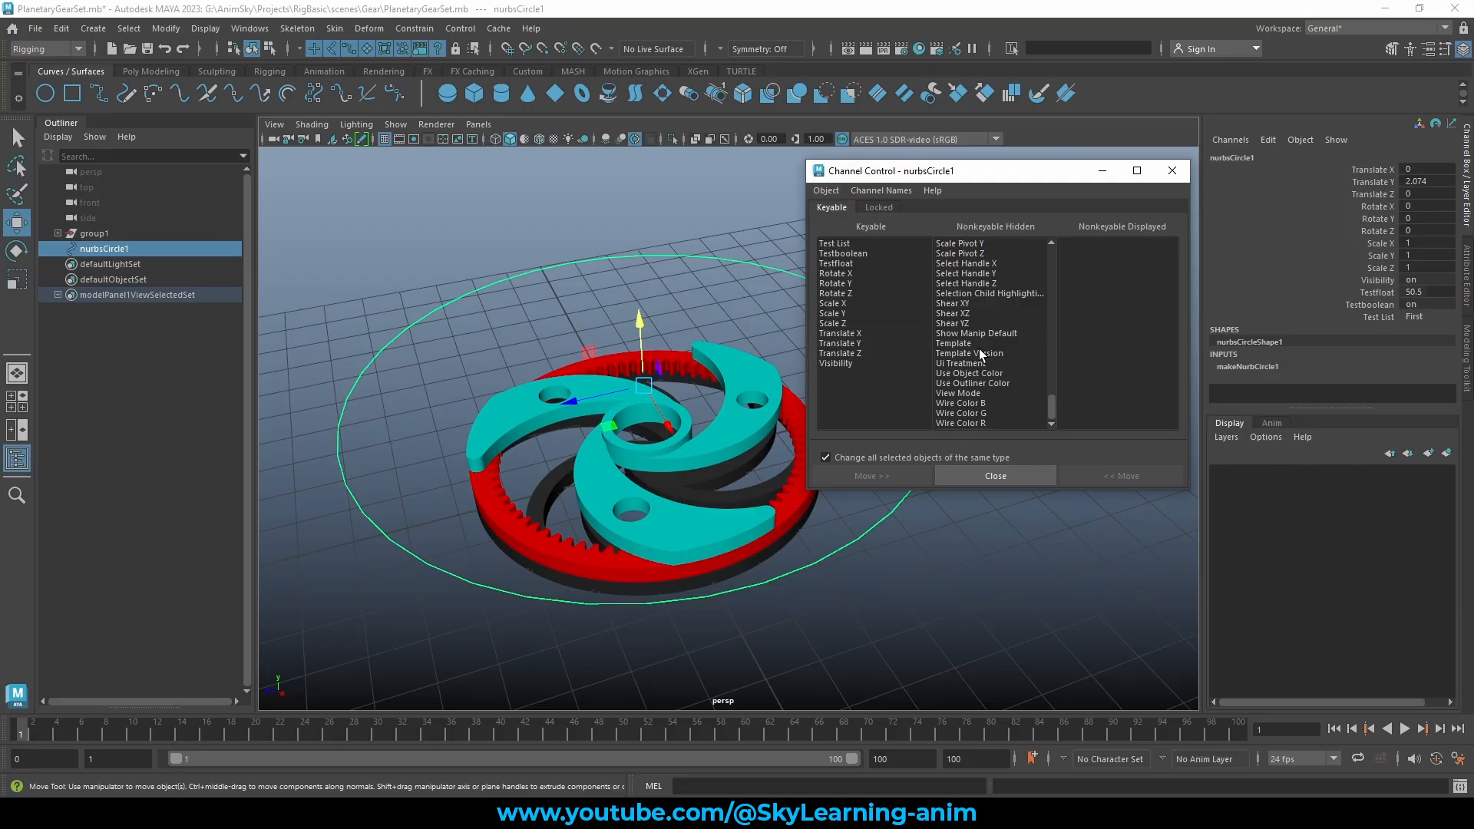
{"action": "scroll", "coordinate": [982, 292], "scroll_direction": "up", "scroll_amount": 10}
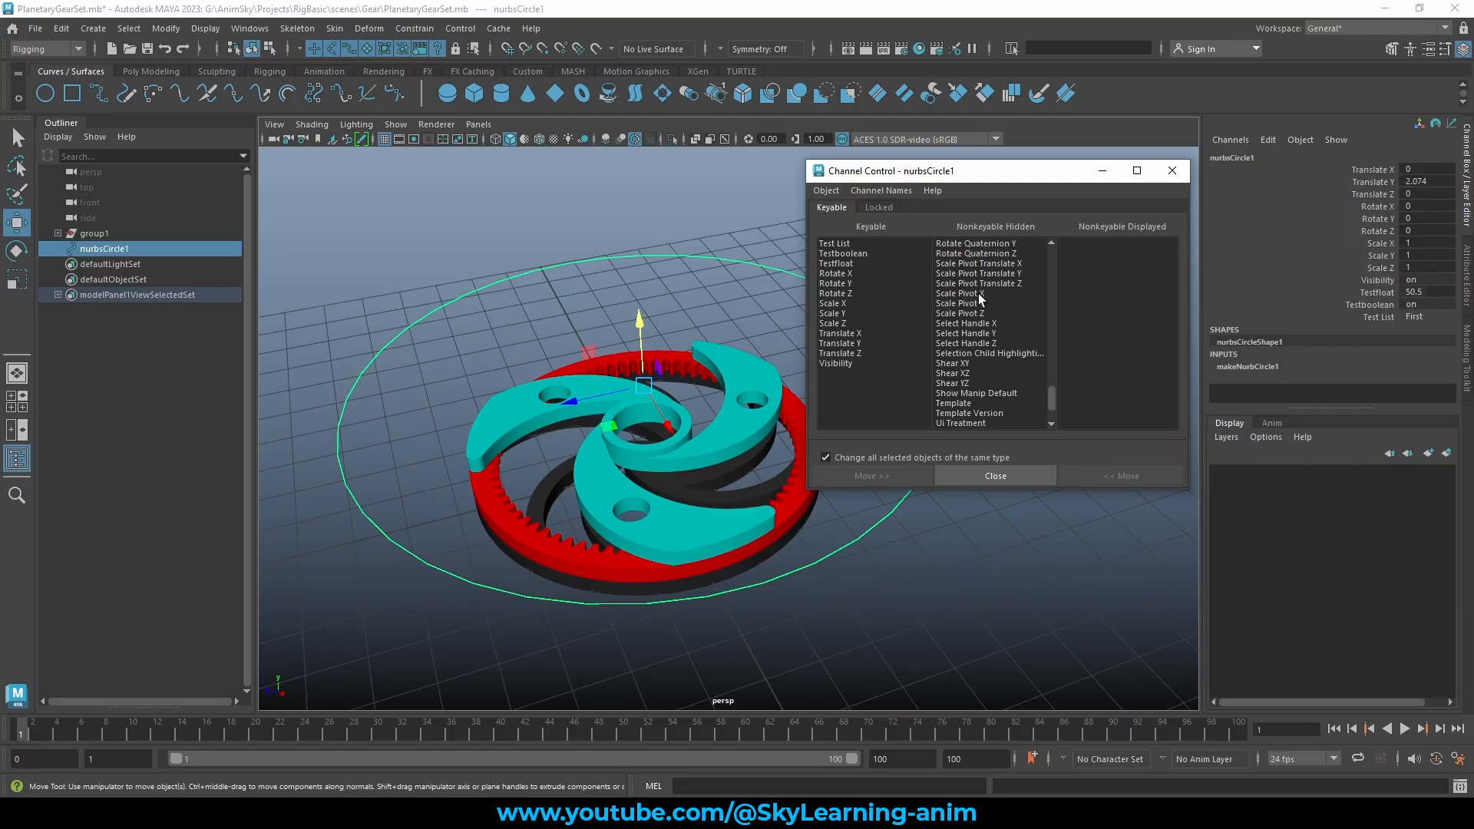
{"action": "scroll", "coordinate": [979, 311], "scroll_direction": "up", "scroll_amount": 10}
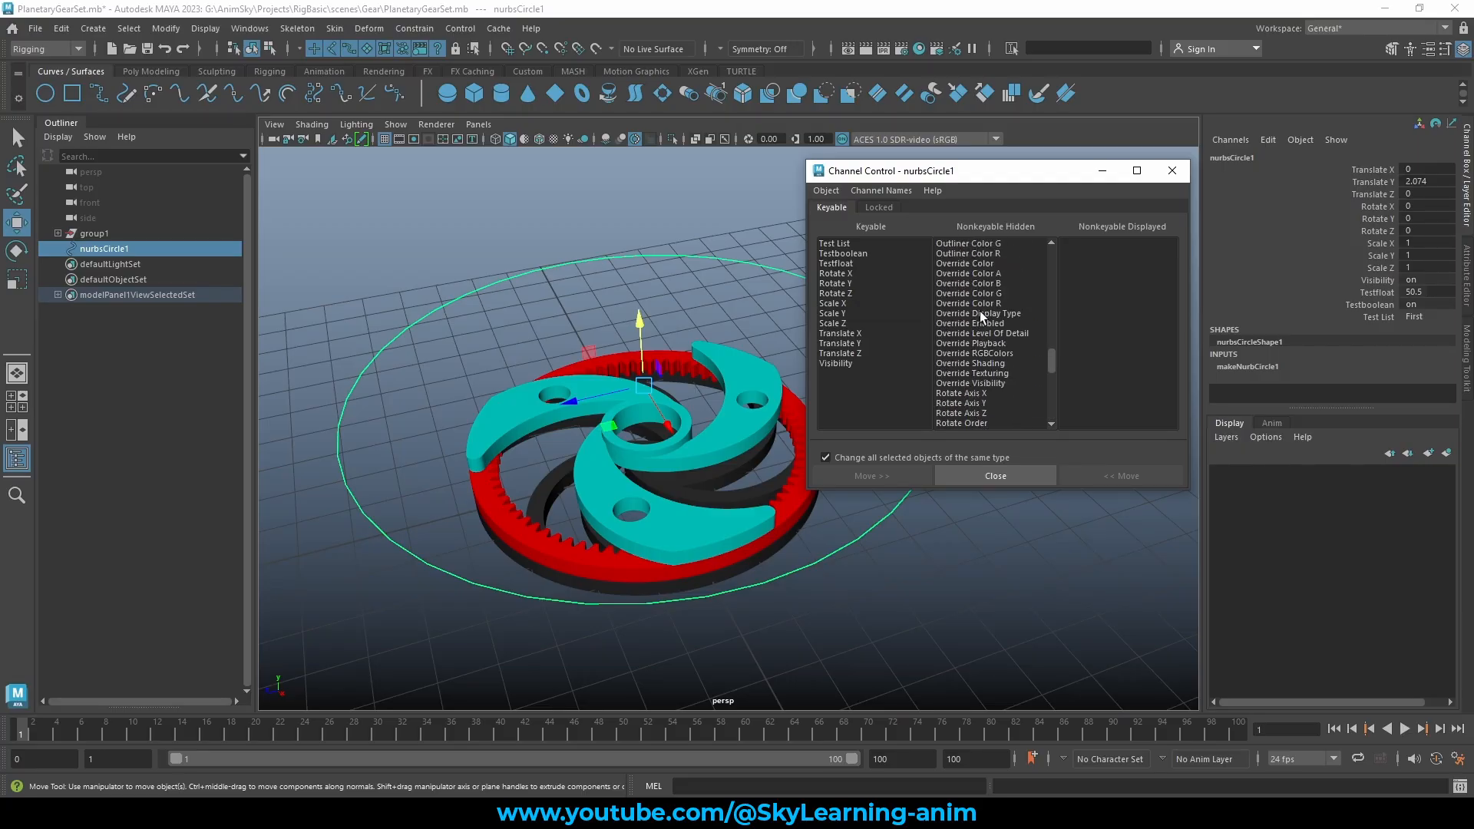
{"action": "scroll", "coordinate": [980, 312], "scroll_direction": "up", "scroll_amount": 8}
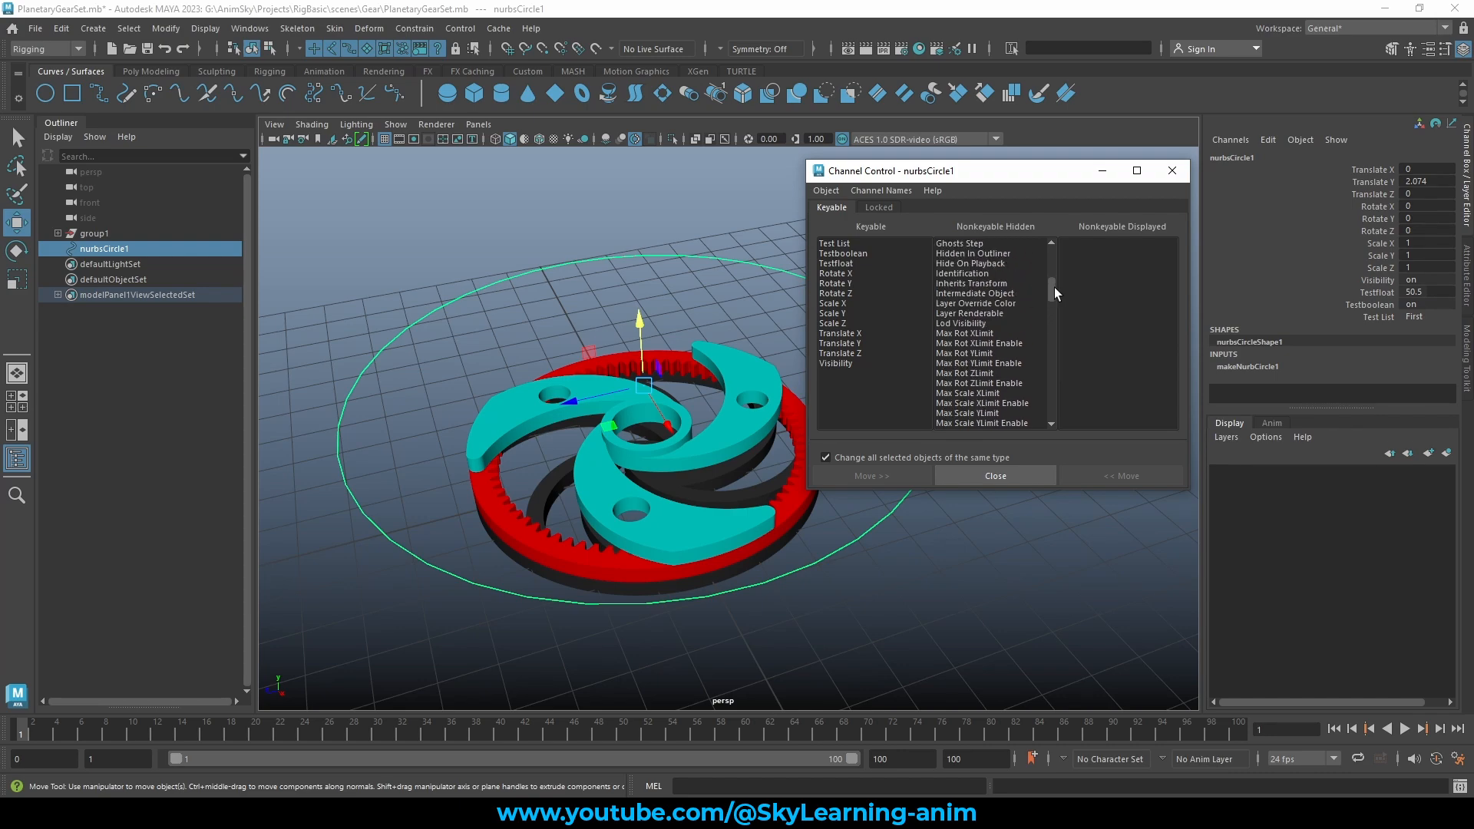
{"action": "left_click_drag", "start_coordinate": [1053, 287], "coordinate": [1053, 257]}
Move the hidden Test attribute to Keyable so it reappears at 40
{"action": "left_click", "coordinate": [969, 243]}
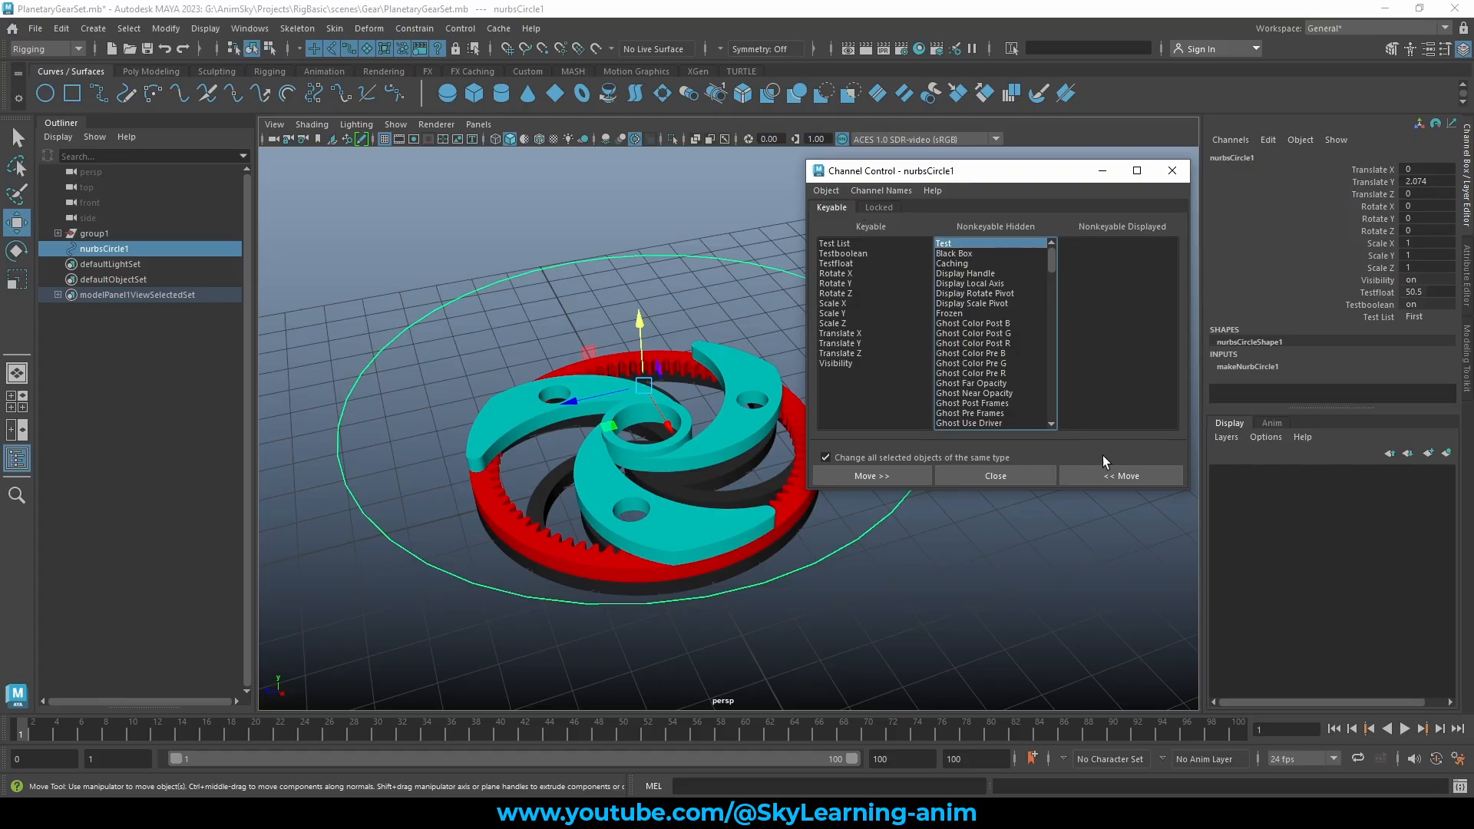
{"action": "left_click", "coordinate": [1122, 477]}
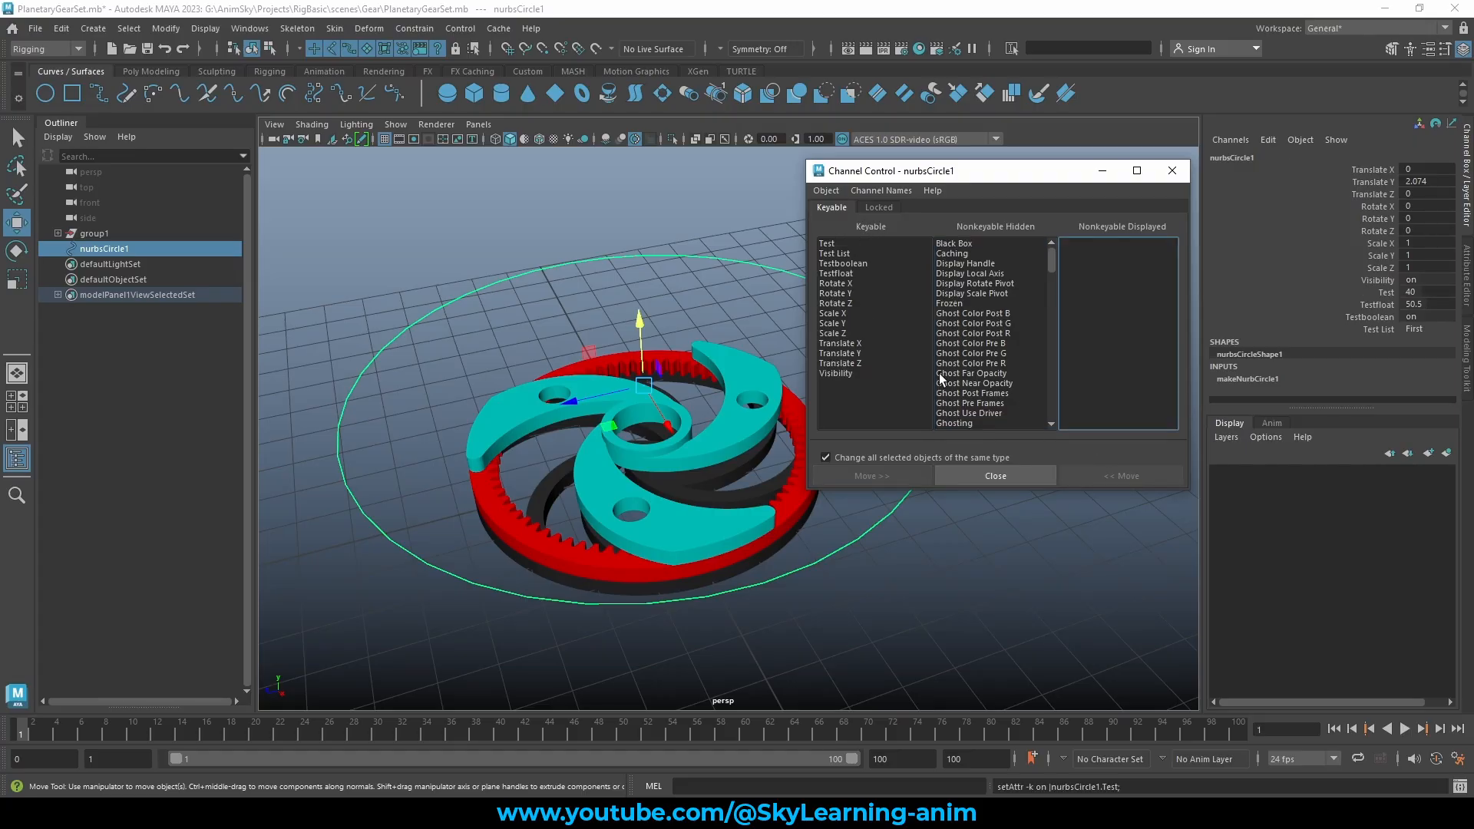
{"action": "left_click", "coordinate": [1431, 330]}
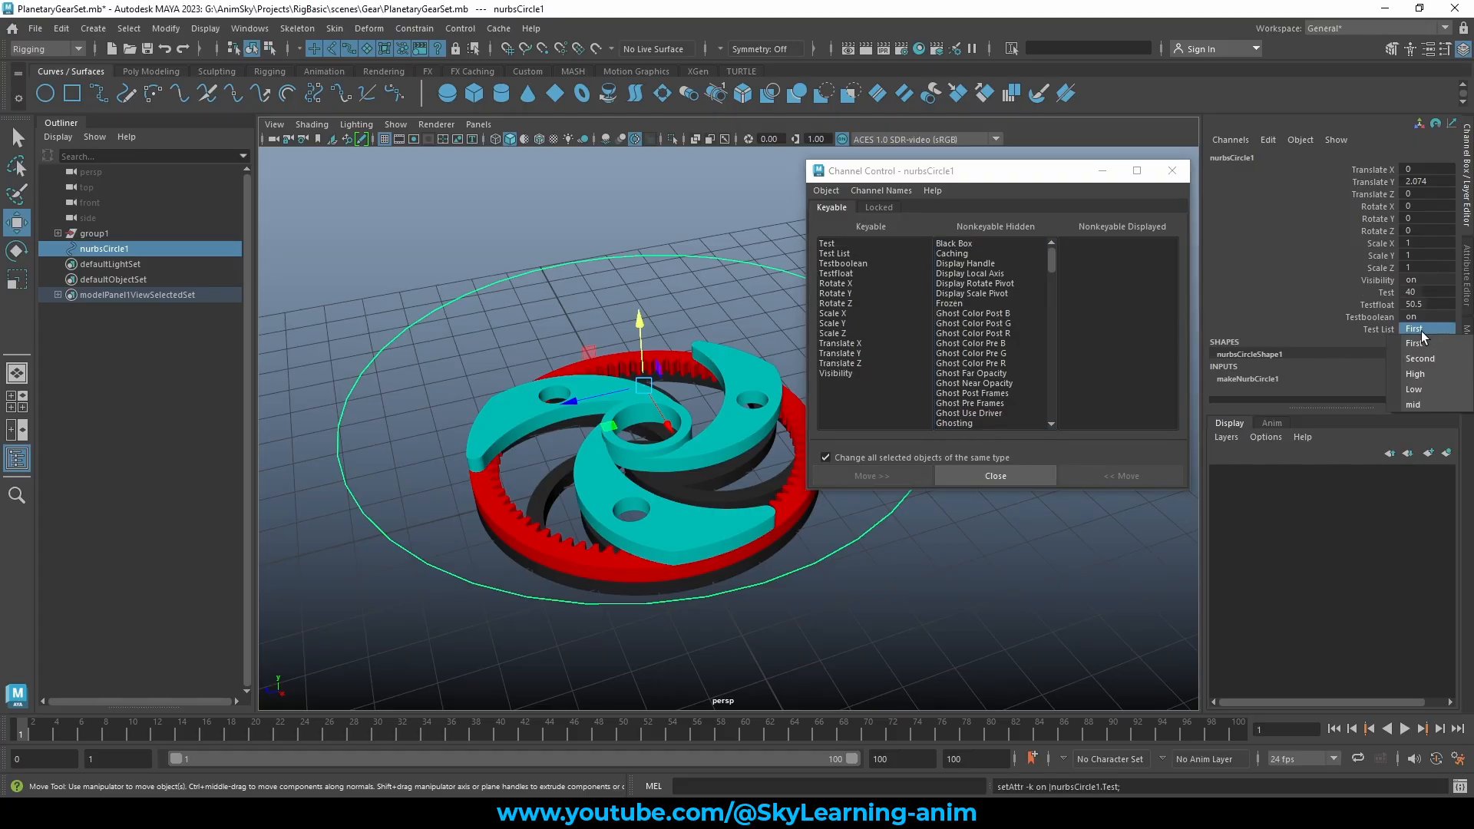
{"action": "left_click", "coordinate": [1388, 328]}
{"action": "left_click", "coordinate": [1387, 292]}
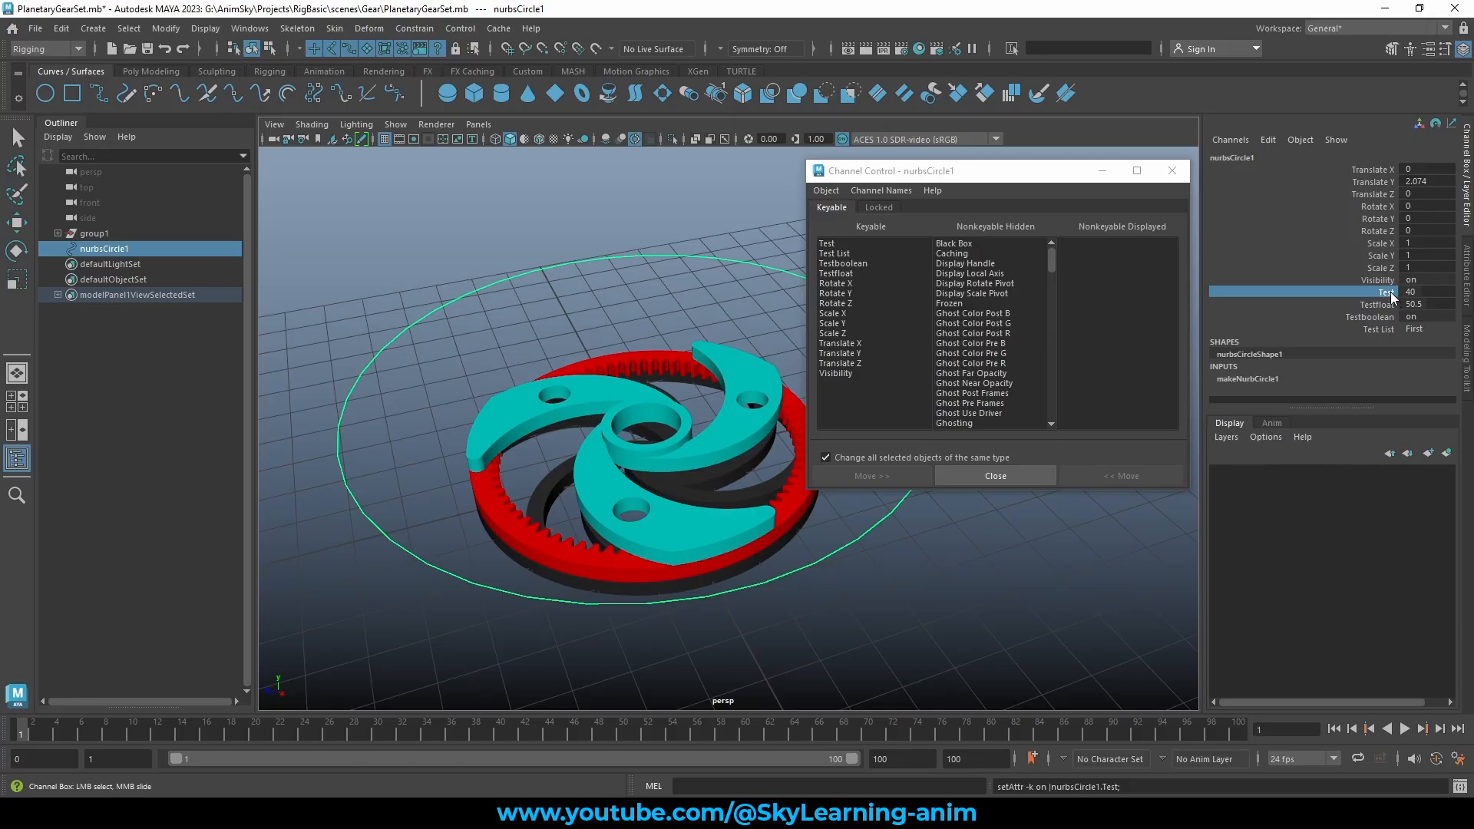
Lock the Test channel and confirm an attempted value of 50 leaves it at 40
{"action": "left_click", "coordinate": [1172, 171]}
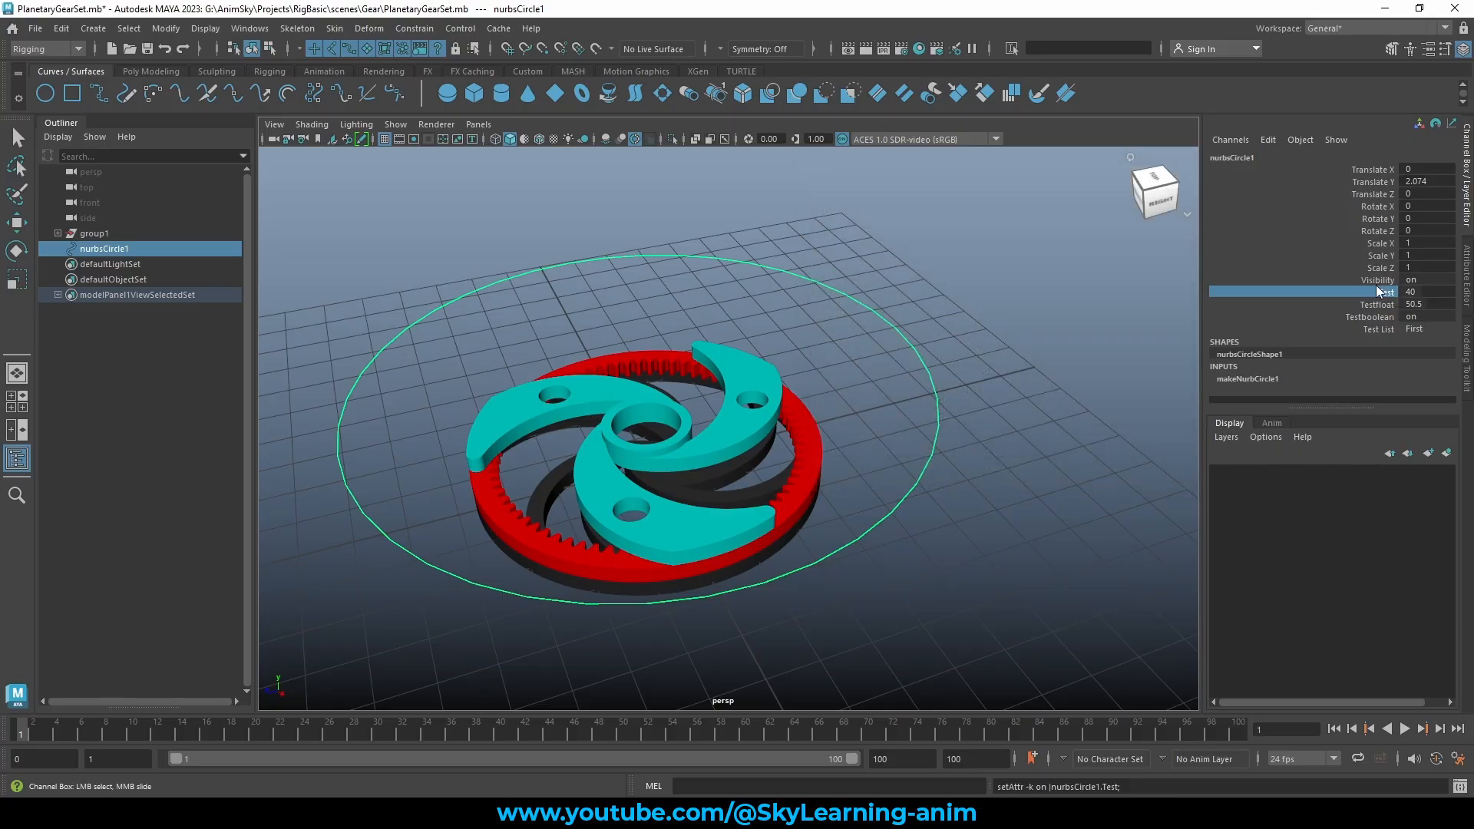
{"action": "right_click", "coordinate": [1384, 291]}
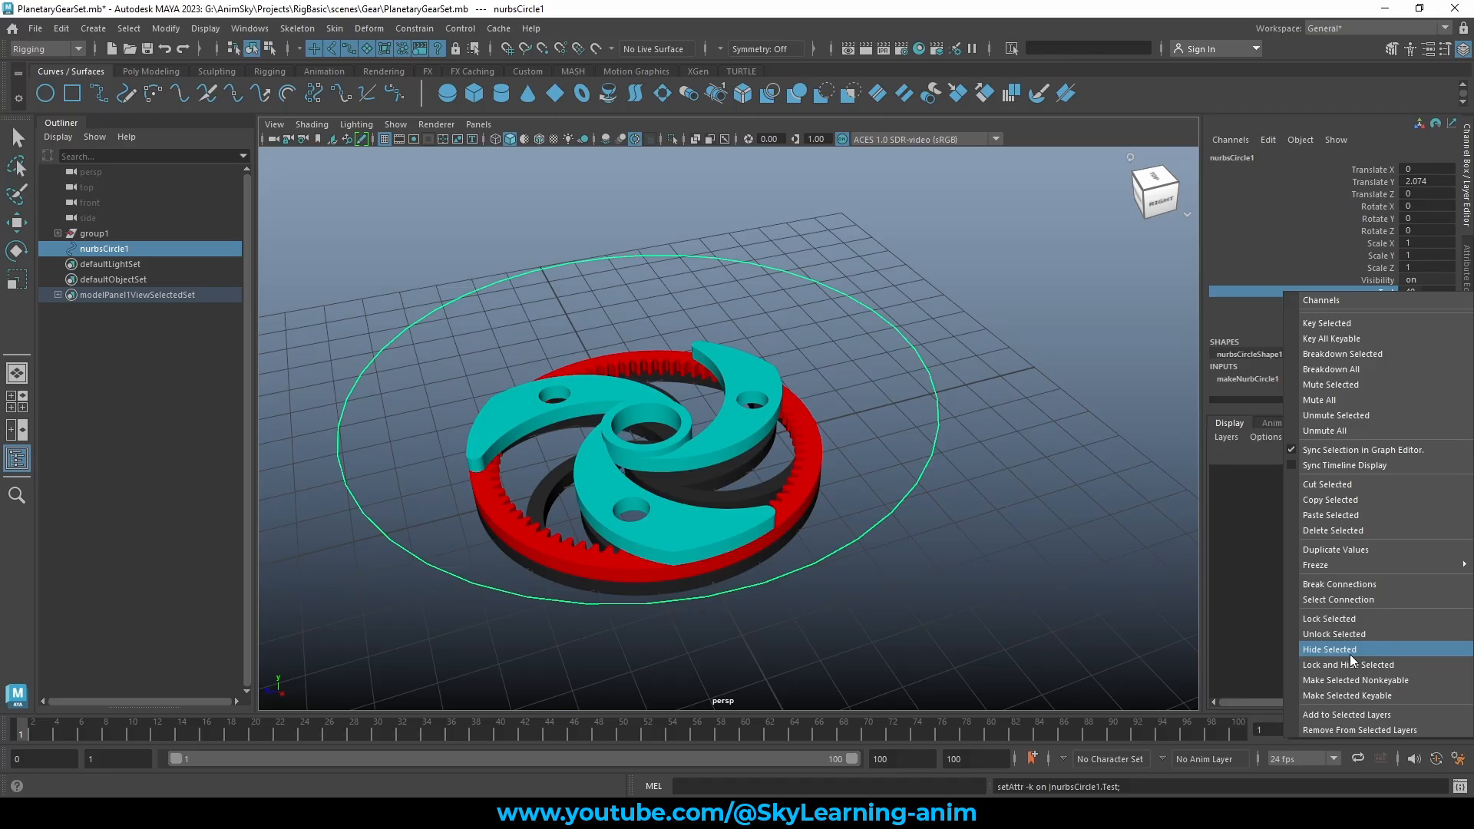
{"action": "left_click", "coordinate": [1351, 620]}
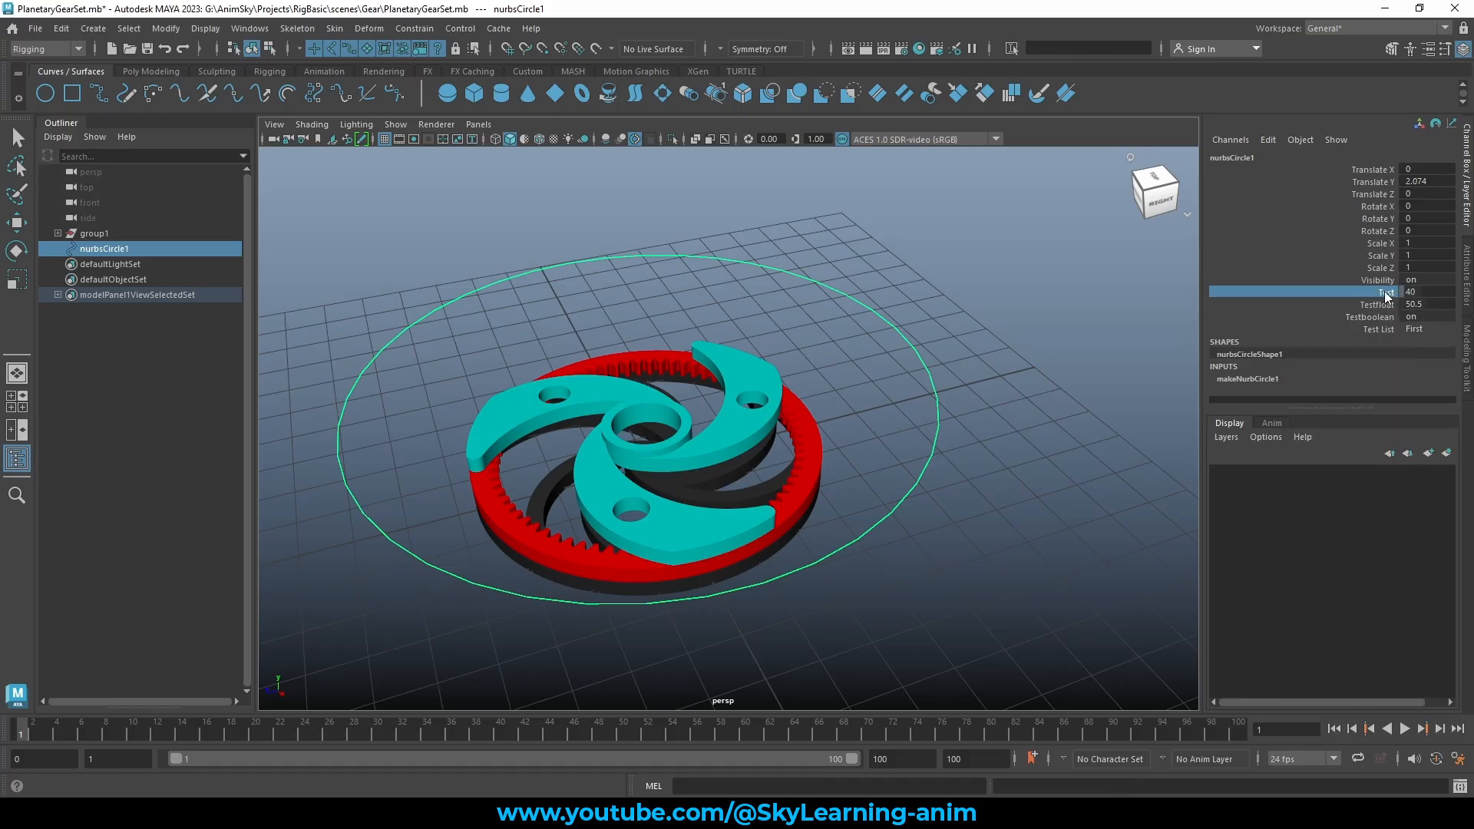
{"action": "double_click", "coordinate": [1427, 292]}
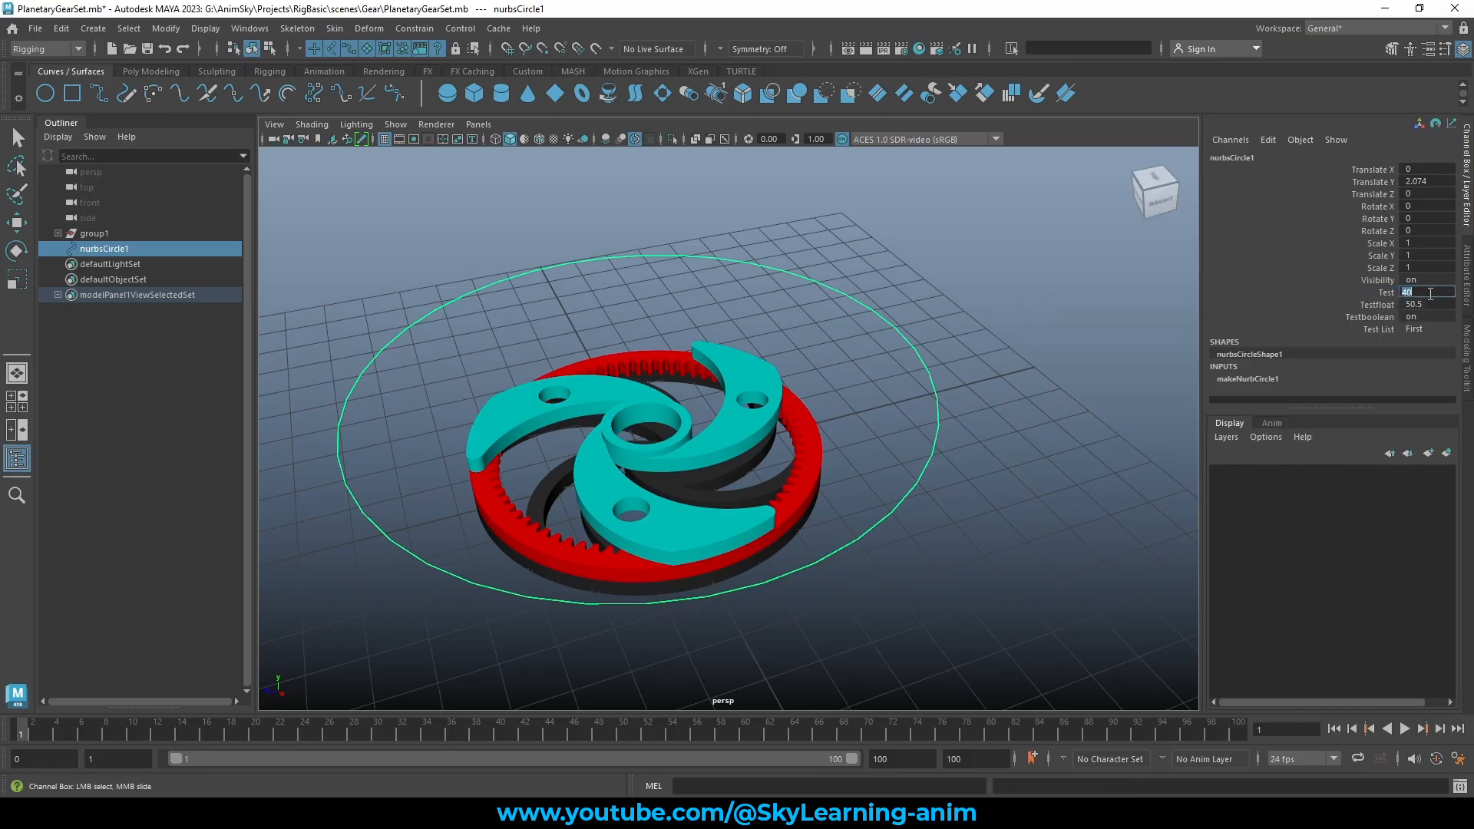
{"action": "type", "text": "50"}
{"action": "key", "text": "ctrl+z"}
{"action": "left_click", "coordinate": [1387, 294]}
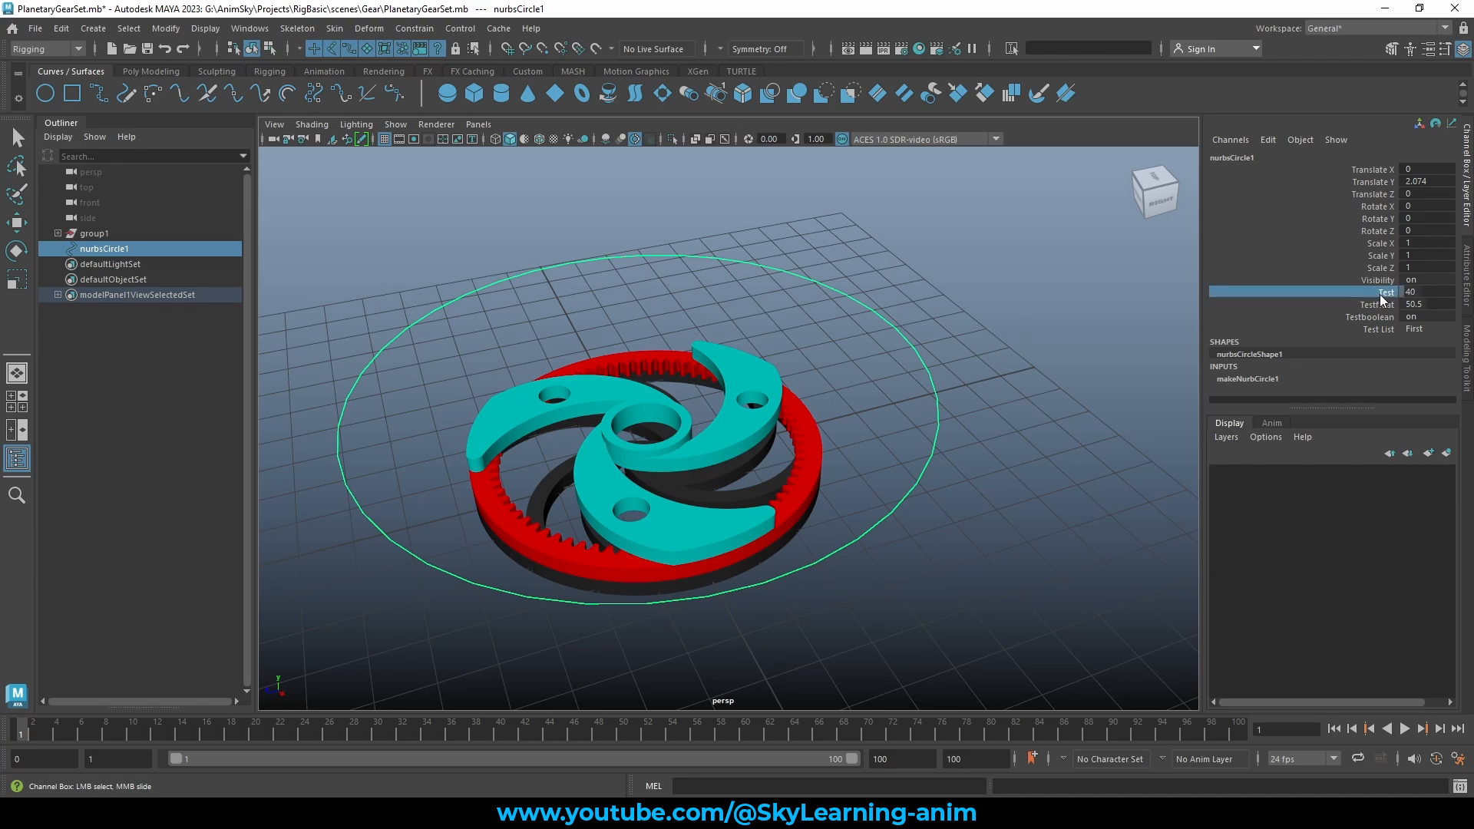
{"action": "right_click", "coordinate": [1381, 299]}
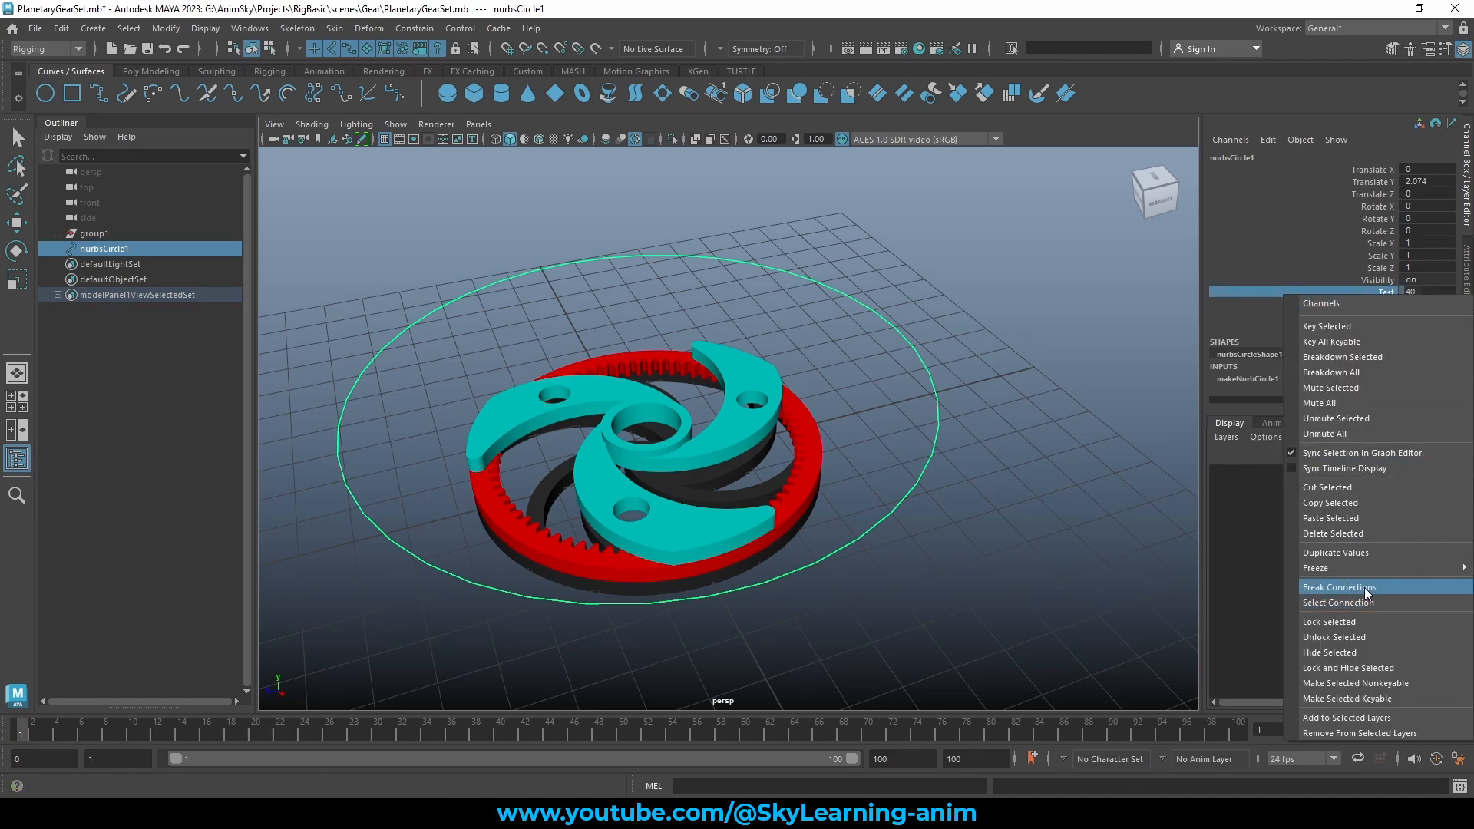
{"action": "left_click", "coordinate": [1394, 293]}
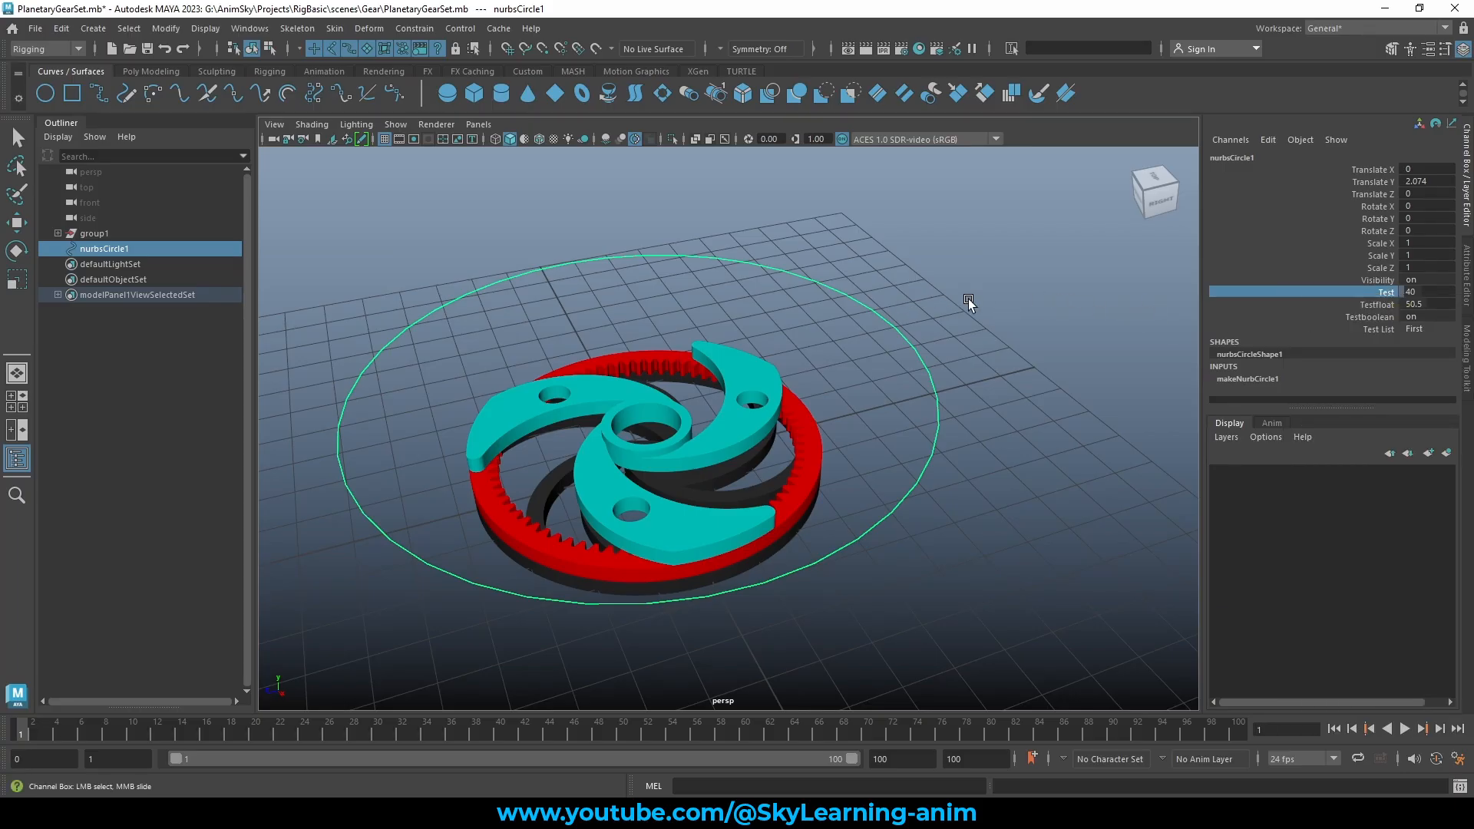
{"action": "right_click", "coordinate": [1387, 296]}
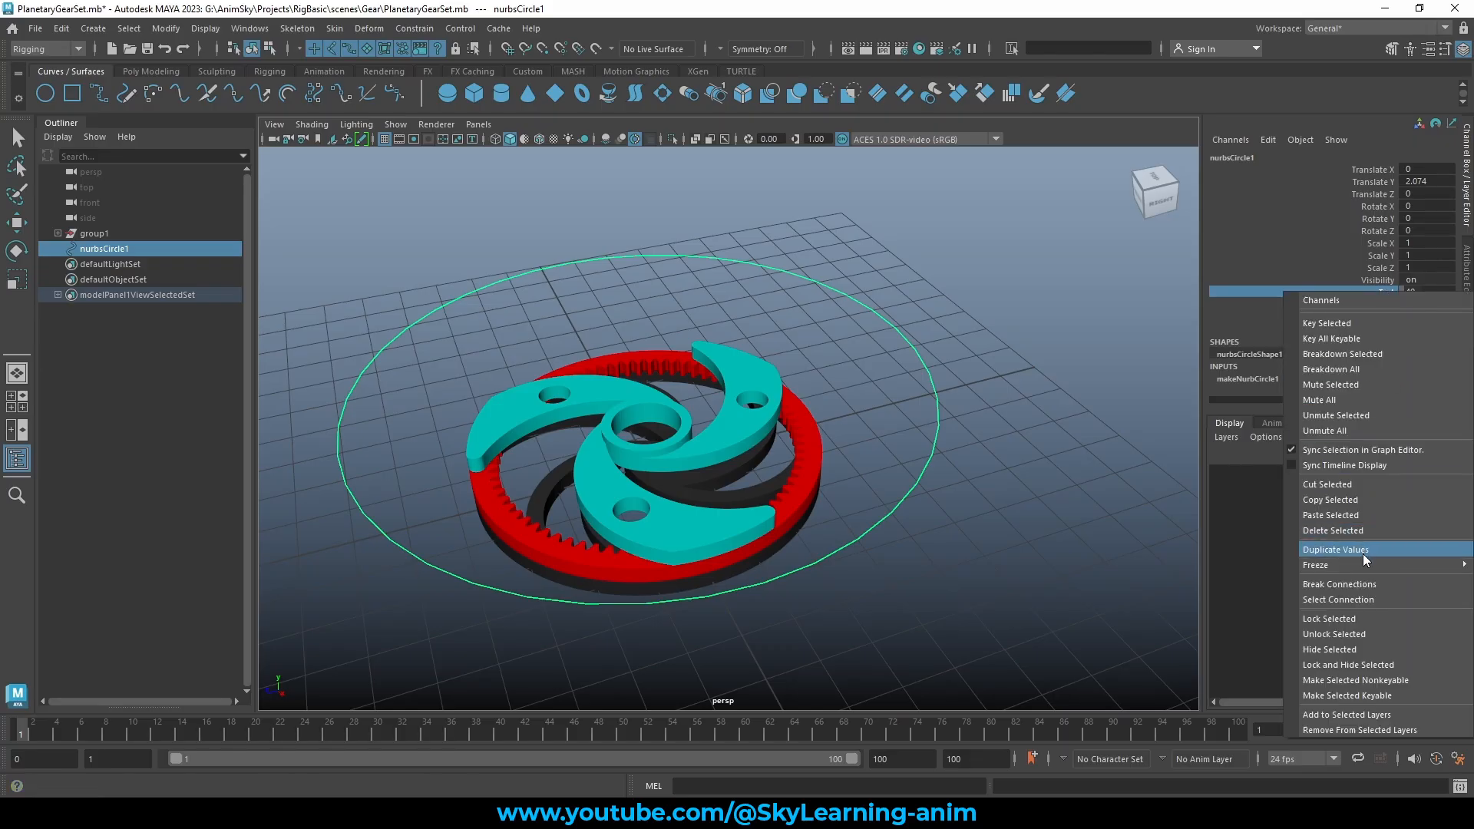
Unlock the Test channel and slide its value from 40 up to 54
{"action": "left_click", "coordinate": [1360, 634]}
{"action": "left_click", "coordinate": [1425, 292]}
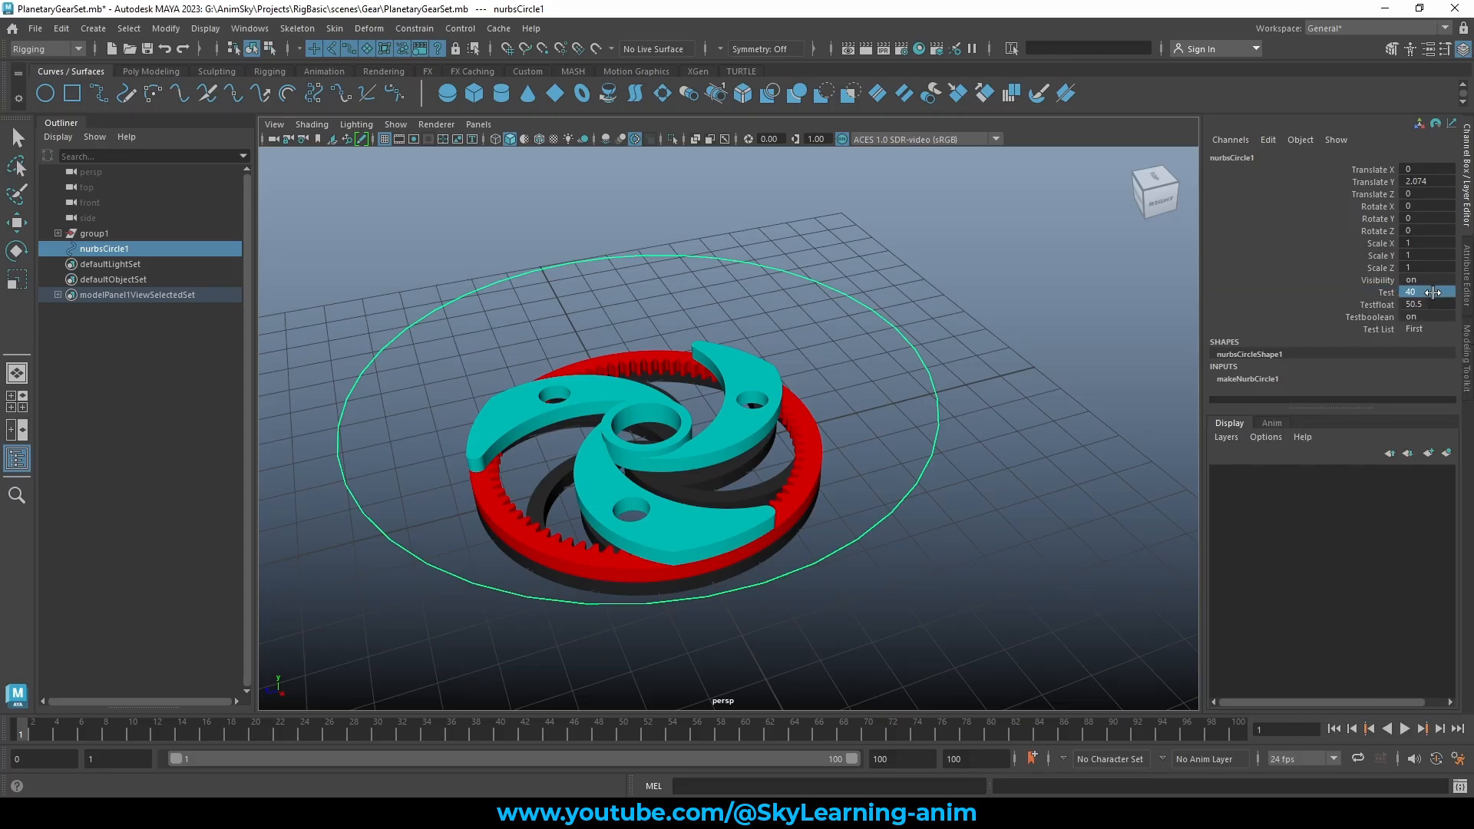
{"action": "left_click", "coordinate": [1380, 291]}
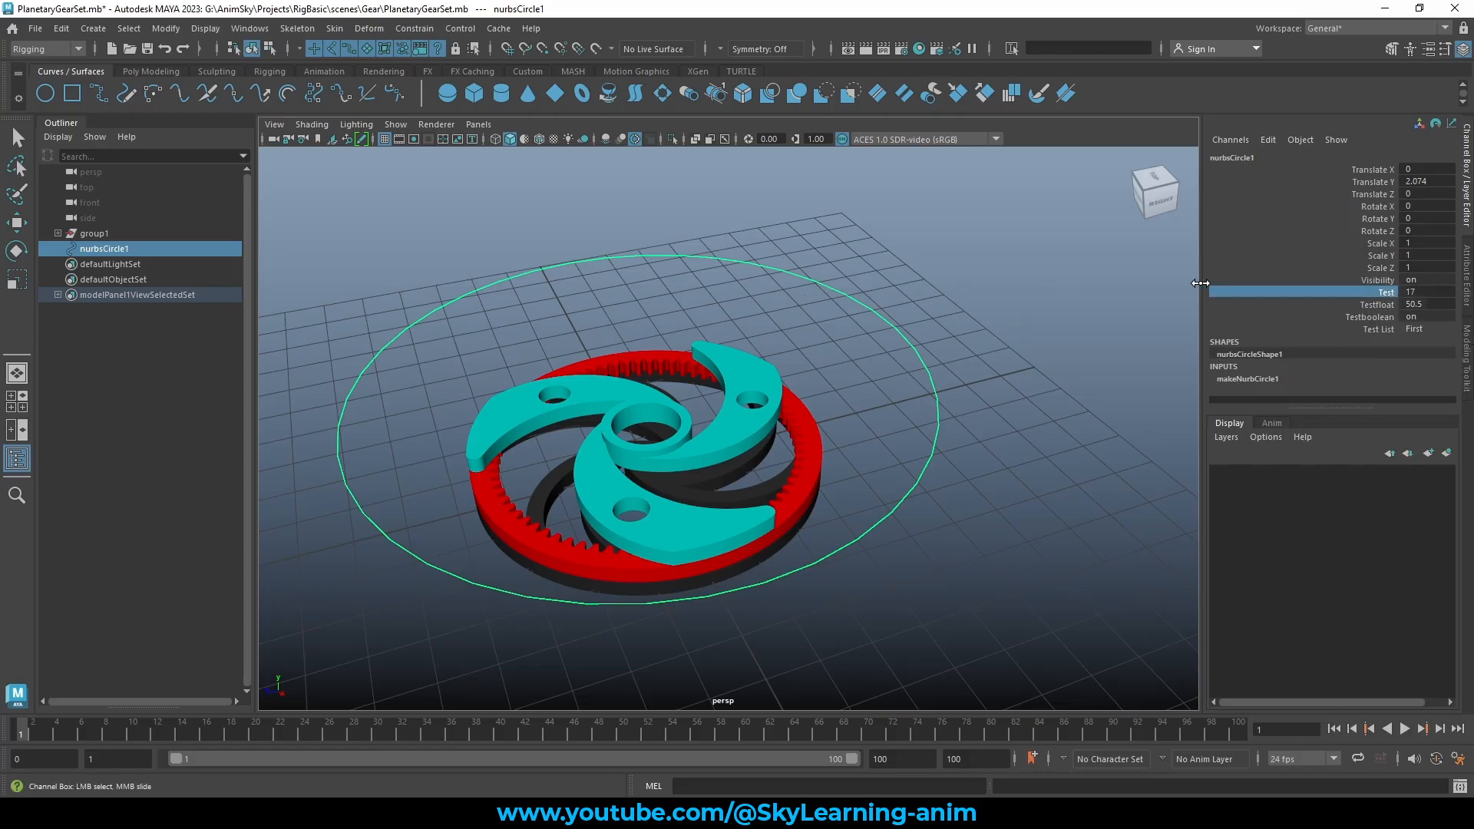
{"action": "middle_click_drag", "start_coordinate": [574, 298], "coordinate": [1040, 265]}
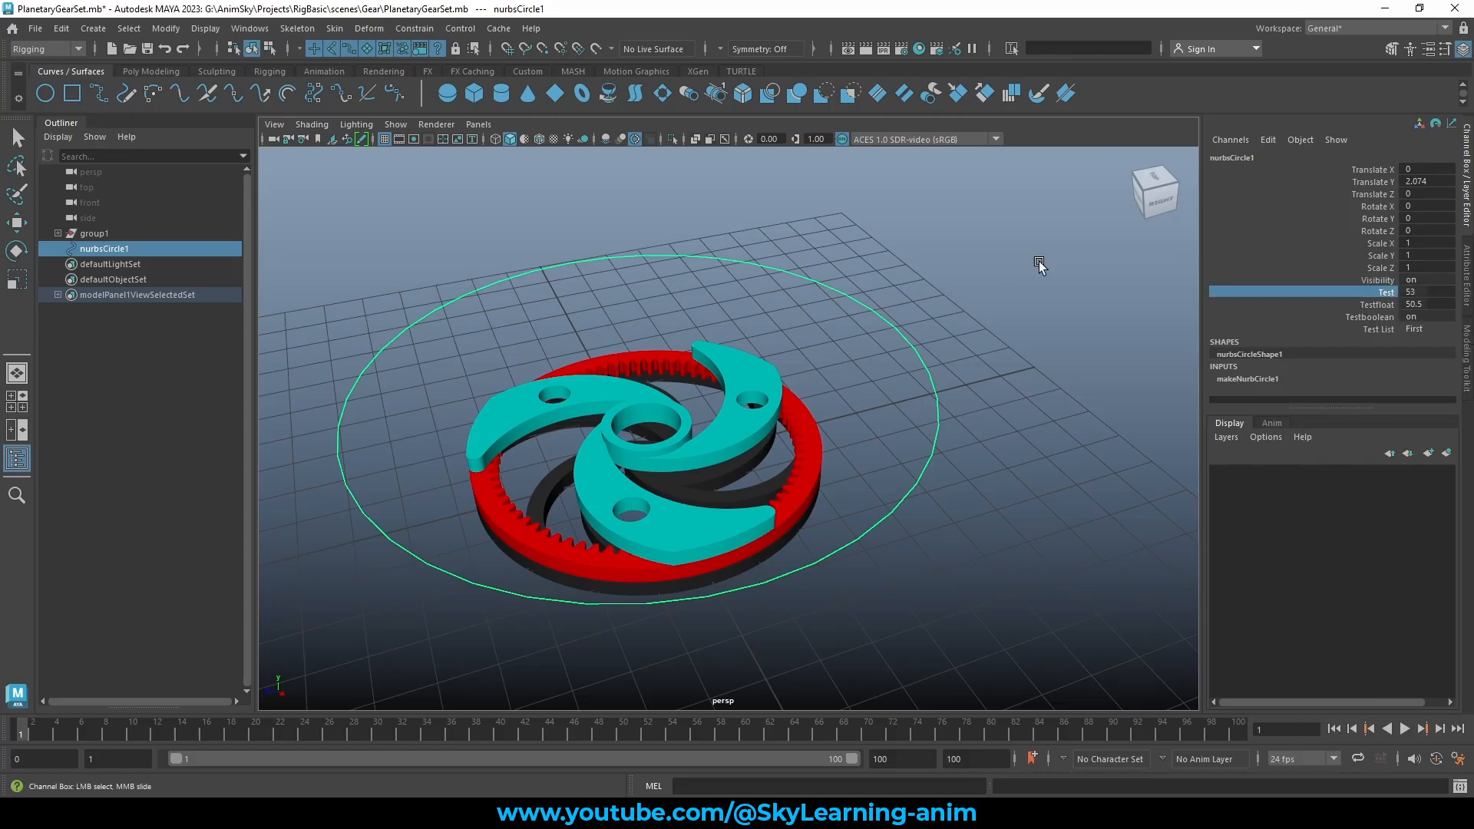
{"action": "left_click", "coordinate": [899, 266]}
{"action": "middle_click_drag", "start_coordinate": [863, 313], "coordinate": [983, 319], "text": "alt"}
{"action": "left_click_drag", "start_coordinate": [970, 244], "coordinate": [965, 382]}
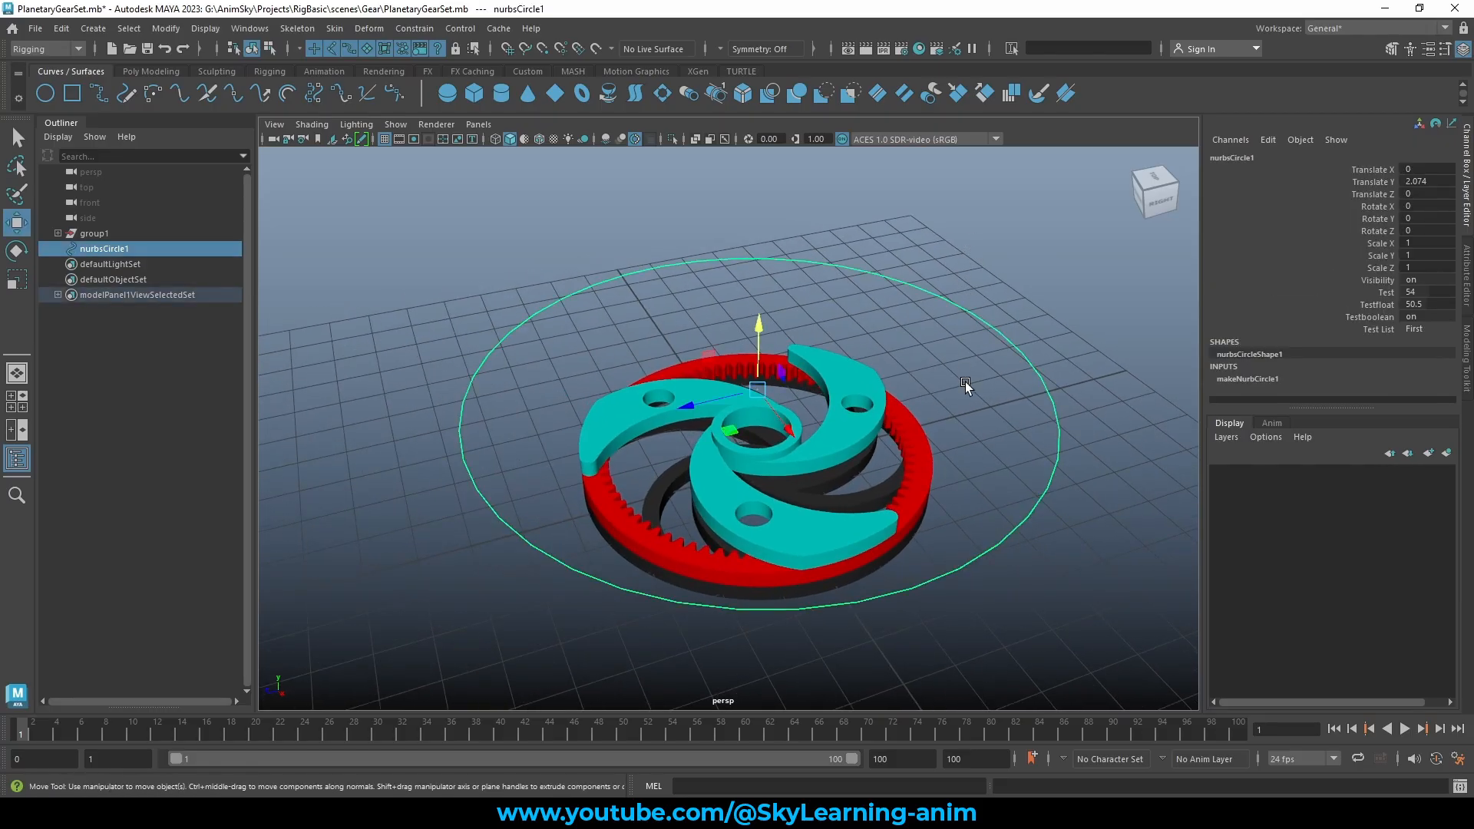